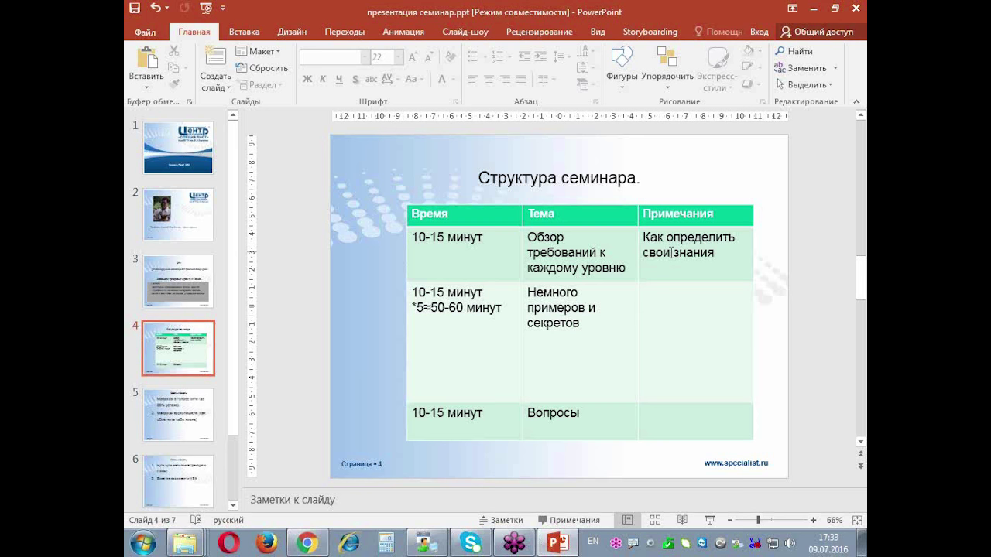
# Step: Switch to Chrome and open the Specialist.ru home page in a new tab
pyautogui.scroll(1, 665, 254)
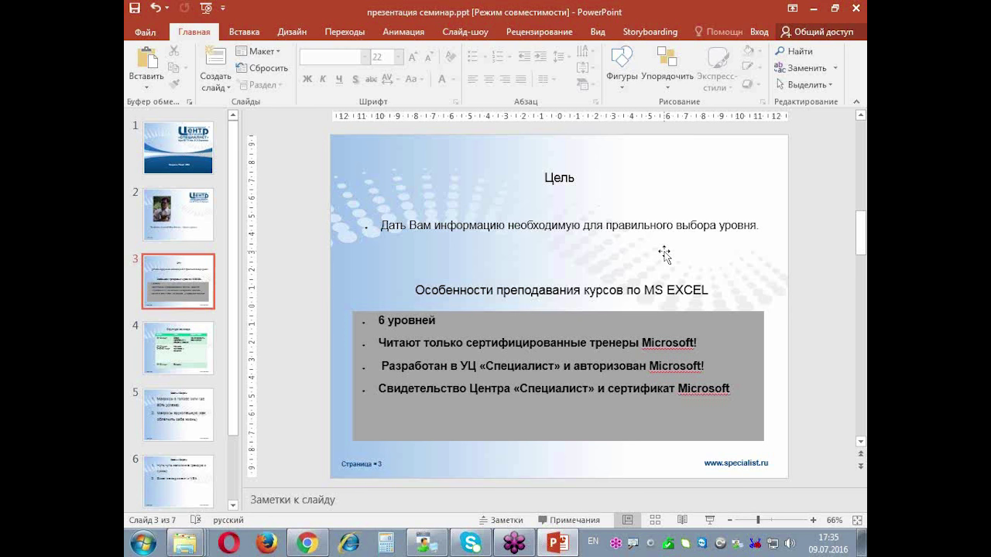
pyautogui.scroll(1, 665, 254)
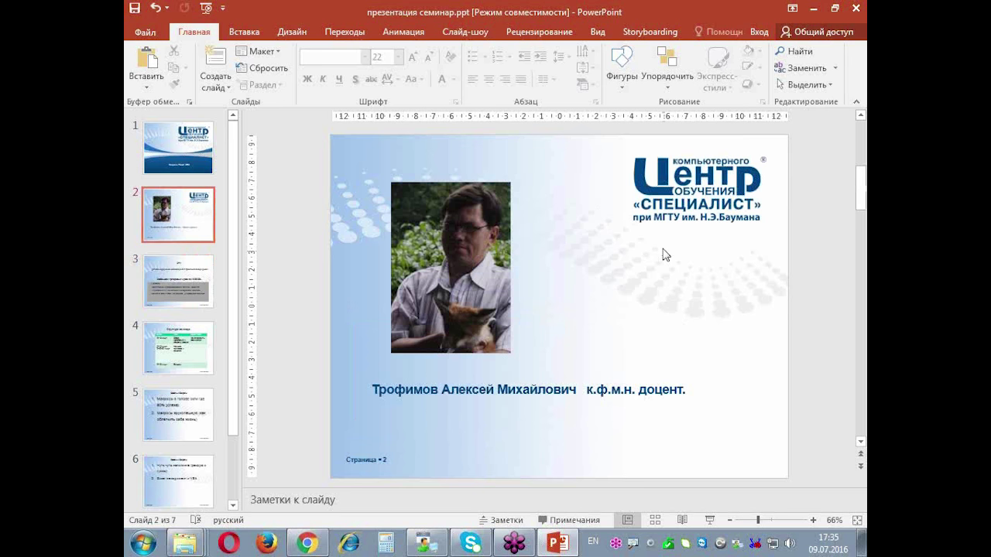
pyautogui.scroll(-1, 663, 252)
pyautogui.scroll(-1, 663, 251)
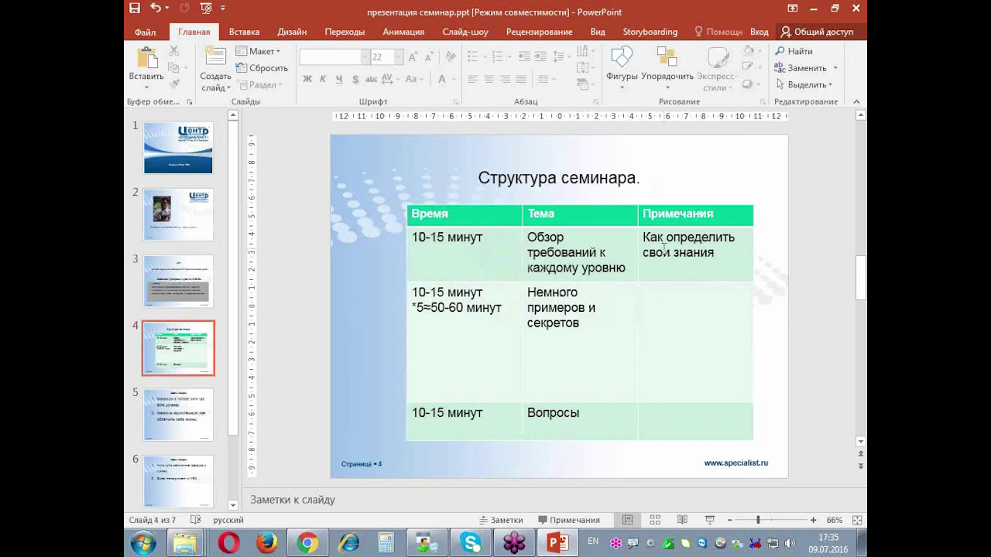
pyautogui.click(307, 546)
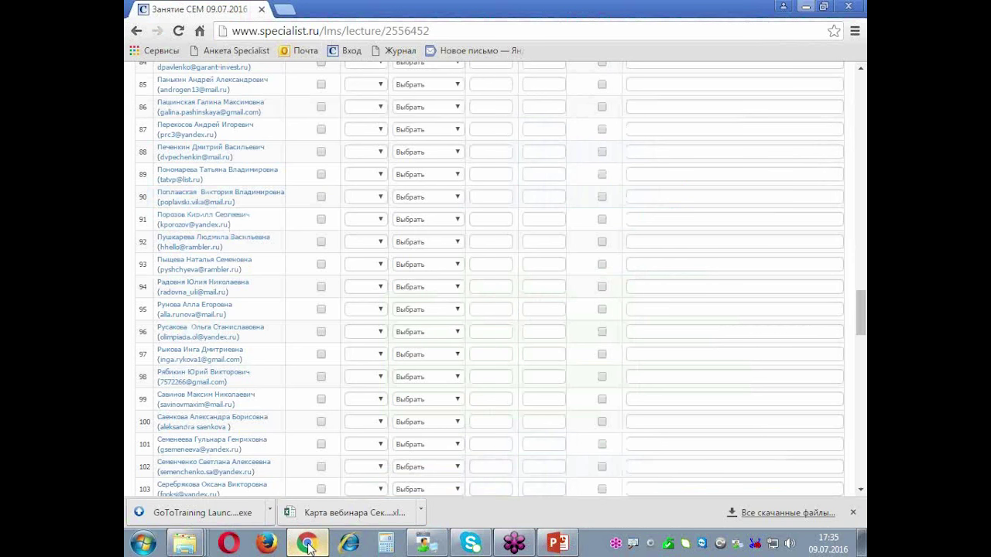
pyautogui.click(286, 9)
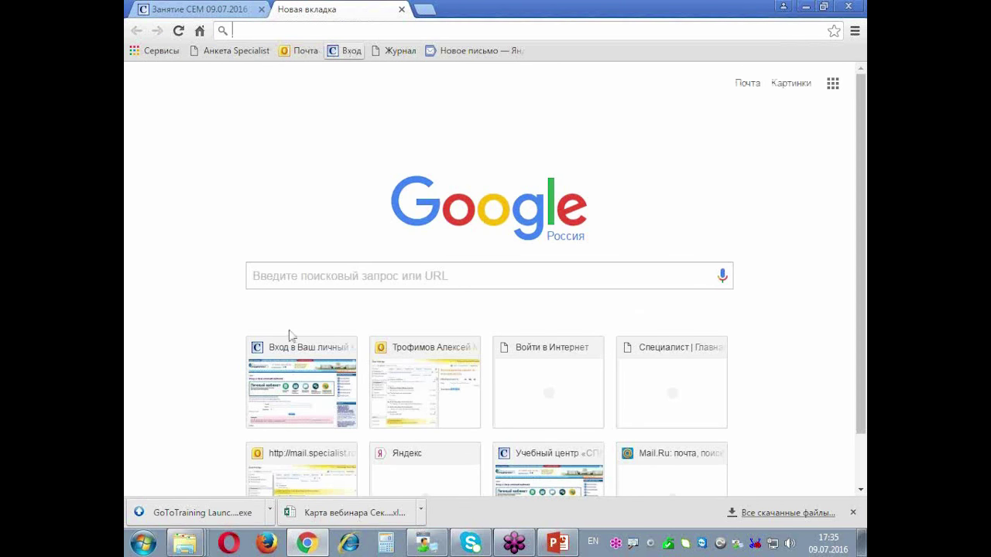
pyautogui.click(553, 465)
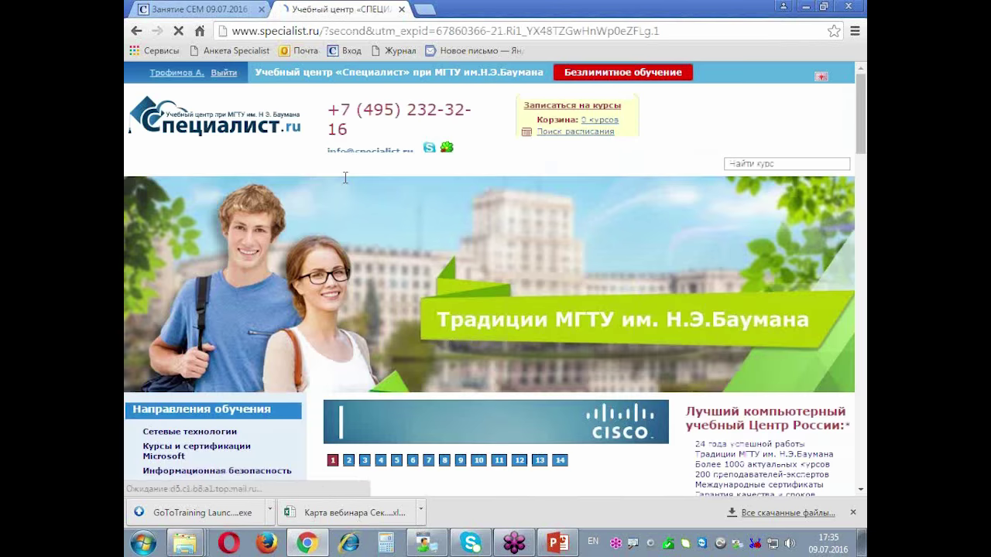
# Step: Open the Excel courses catalogue and choose the Excel 2016/2013 Level 2 course
pyautogui.scroll(-5, 282, 348)
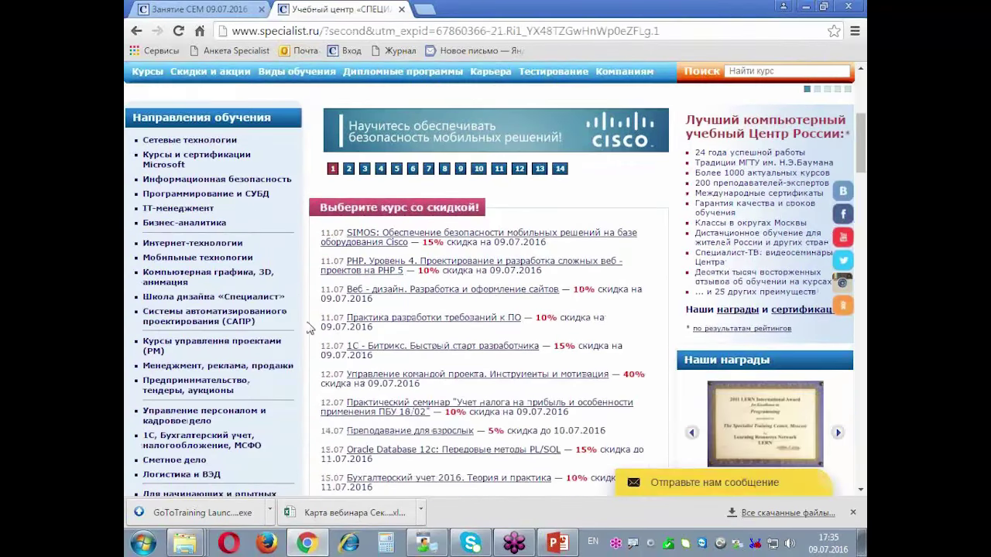
pyautogui.scroll(-1, 310, 329)
pyautogui.click(263, 458)
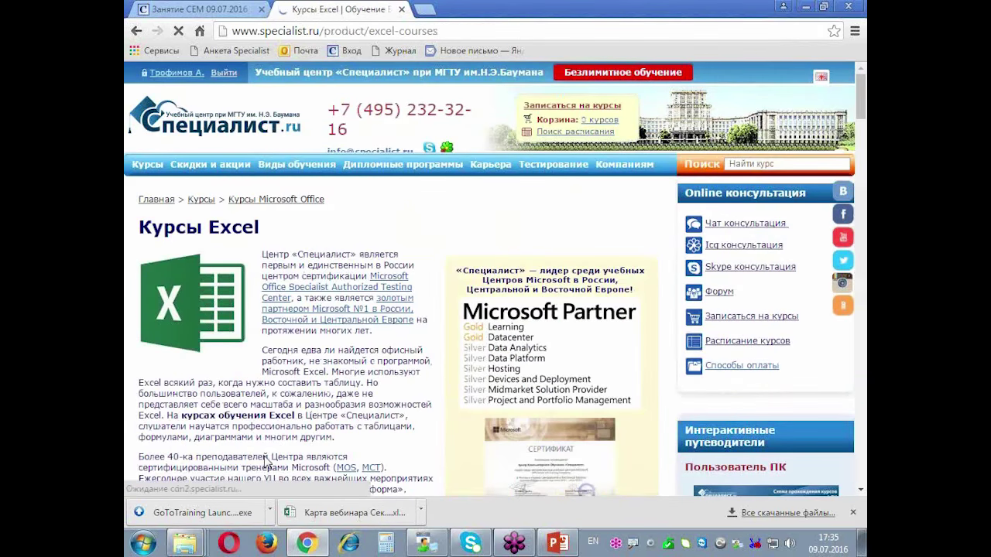
pyautogui.scroll(-2, 309, 370)
pyautogui.scroll(-3, 372, 370)
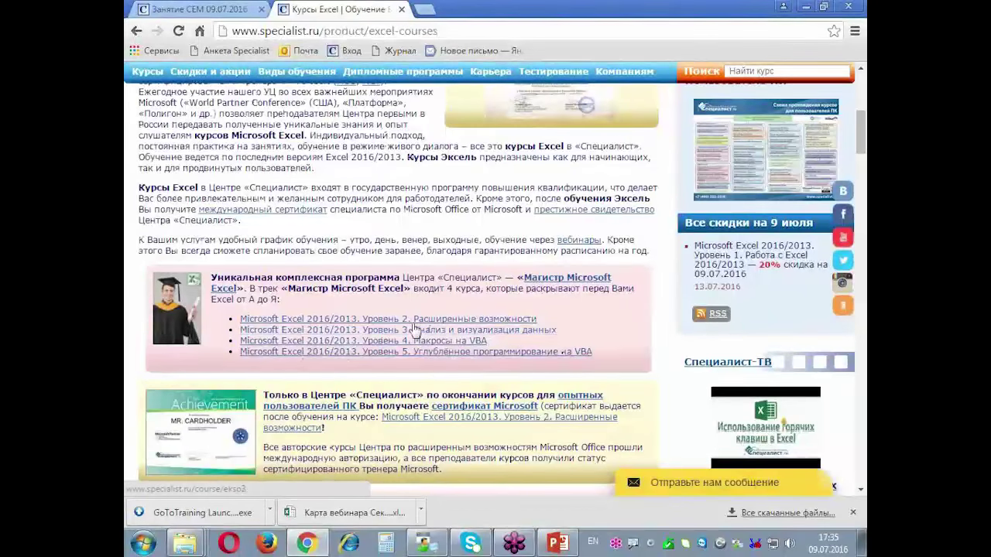
pyautogui.scroll(-2, 439, 375)
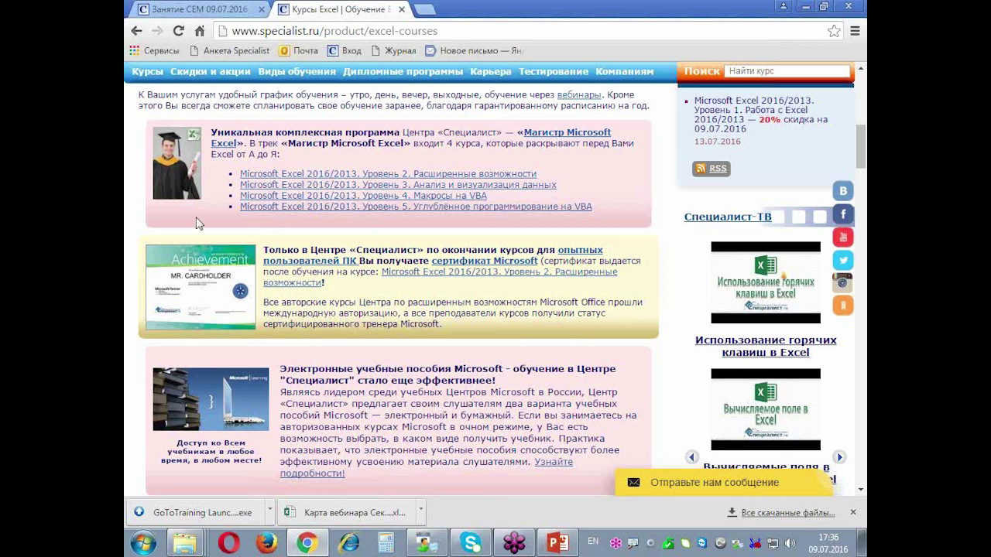
pyautogui.click(331, 175)
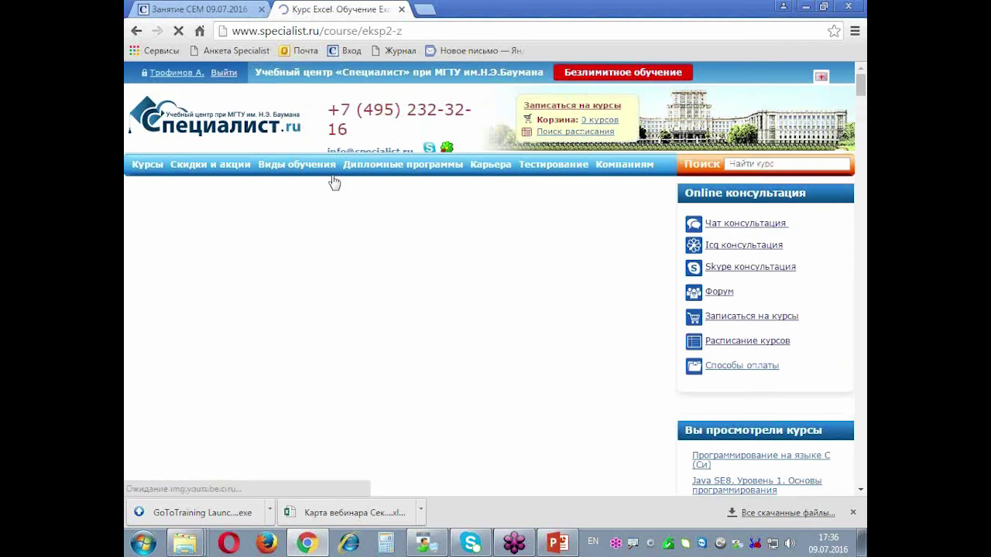
# Step: Scroll to the Level 2 prerequisites ('Предварительная подготовка') and follow the free preliminary test link
pyautogui.moveTo(383, 236)
pyautogui.scroll(-5, 480, 286)
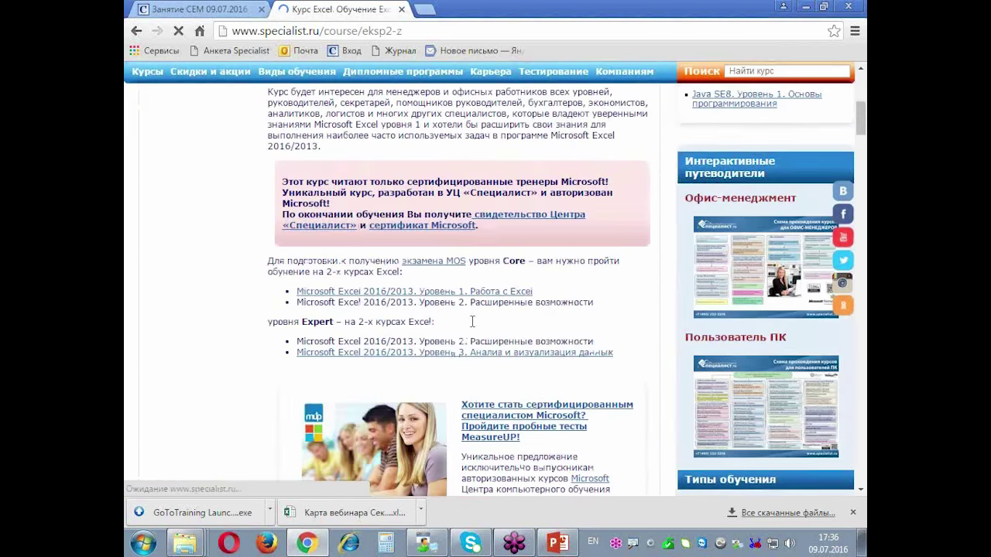
pyautogui.scroll(-5, 474, 328)
pyautogui.scroll(-3, 474, 328)
pyautogui.scroll(-3, 473, 326)
pyautogui.scroll(-5, 471, 323)
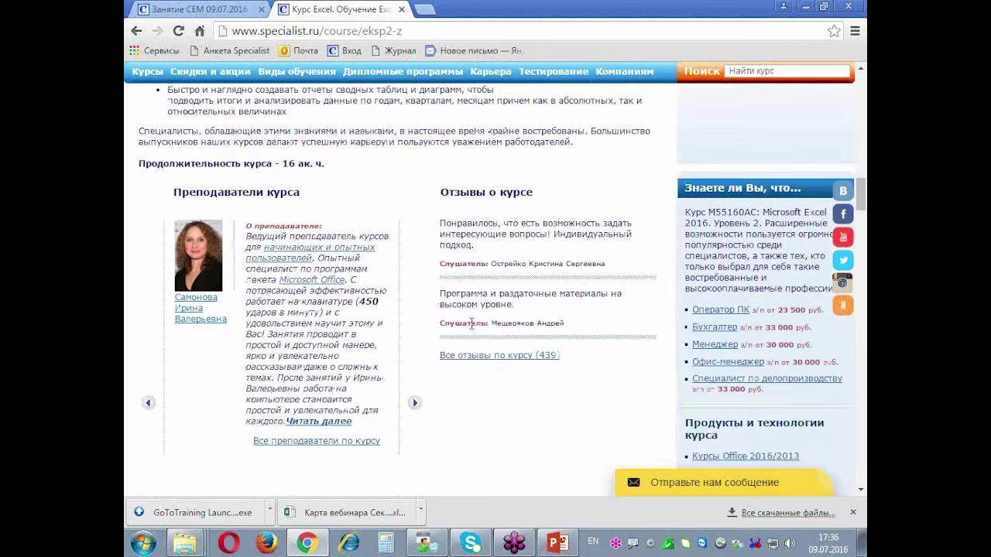
pyautogui.scroll(-3, 471, 325)
pyautogui.scroll(-3, 471, 326)
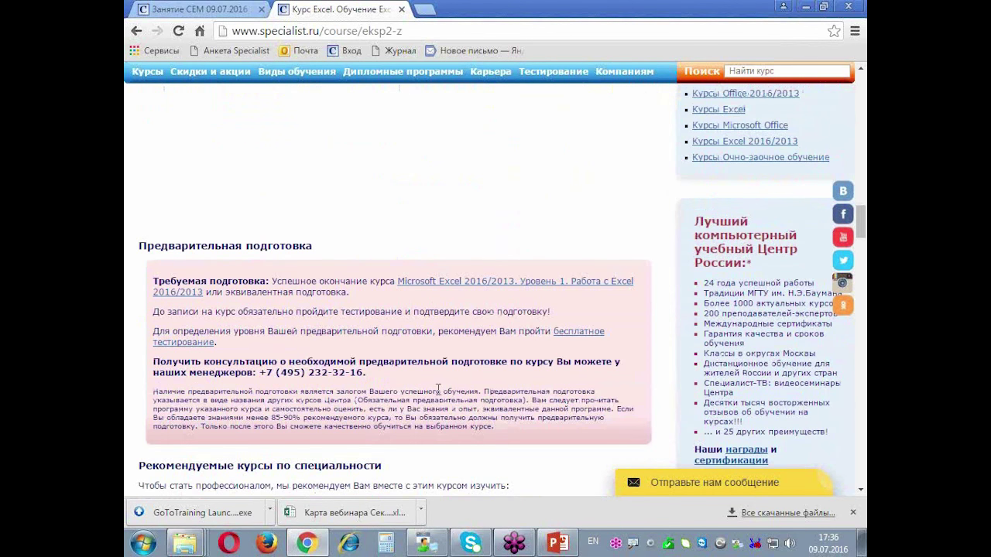
pyautogui.click(582, 335)
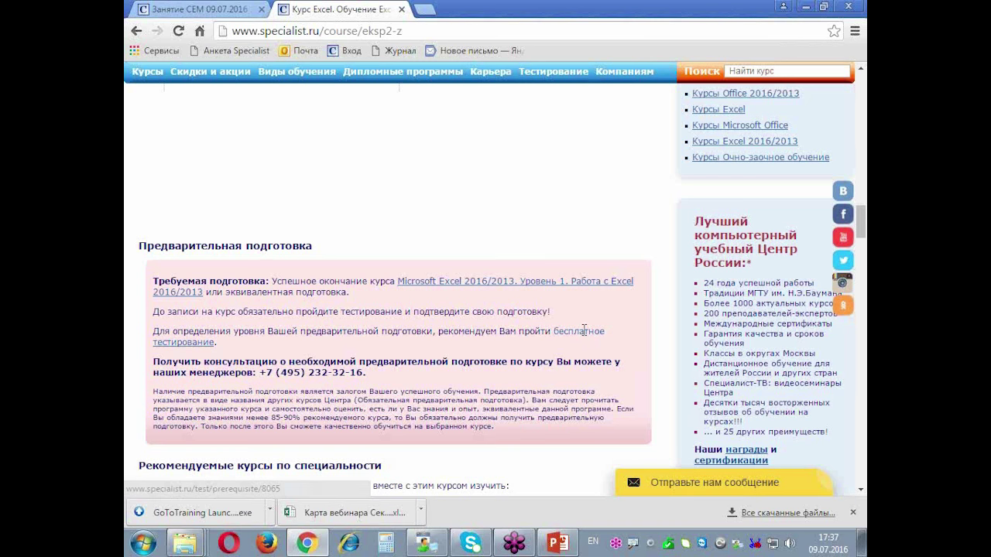
pyautogui.scroll(-5, 503, 333)
pyautogui.scroll(-1, 503, 336)
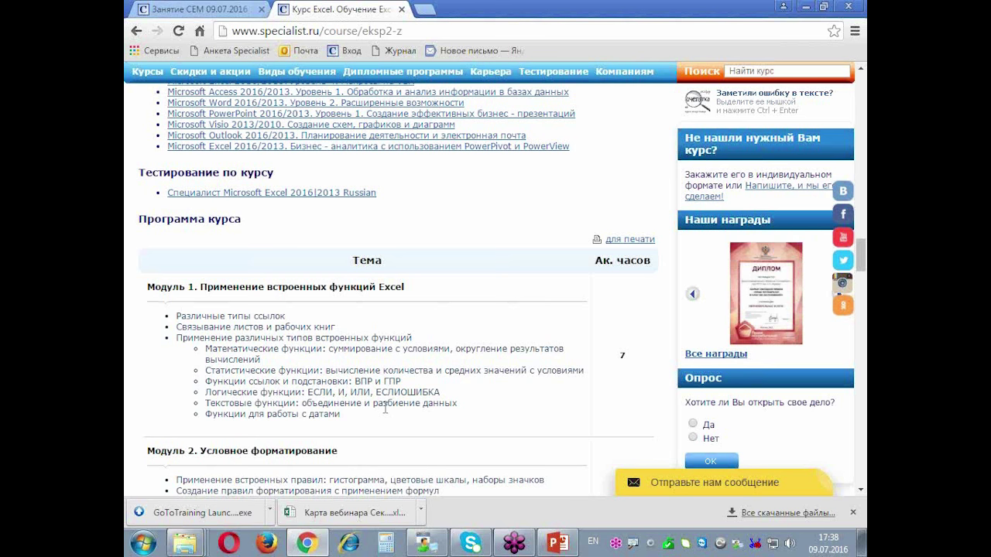
pyautogui.scroll(-2, 364, 389)
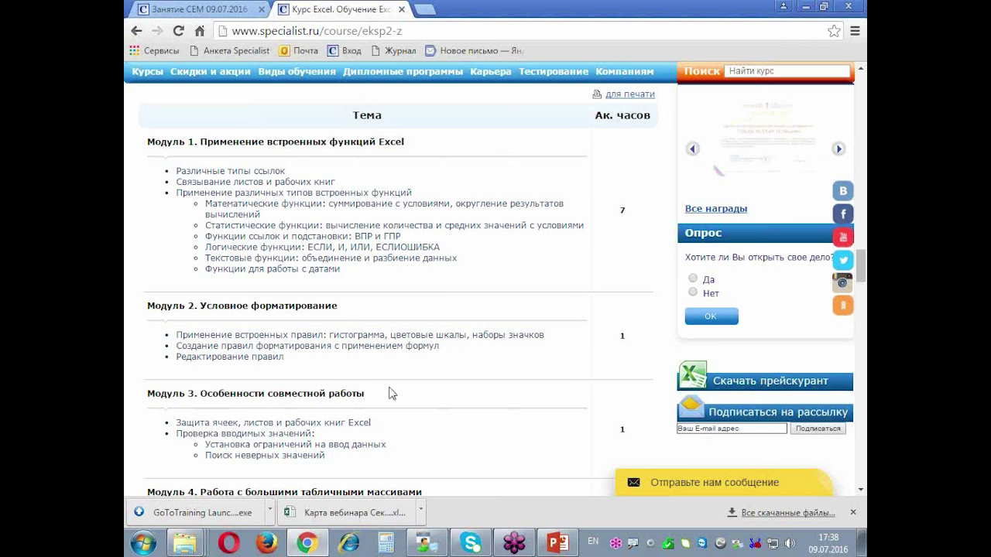
pyautogui.scroll(-3, 376, 310)
pyautogui.scroll(-3, 364, 347)
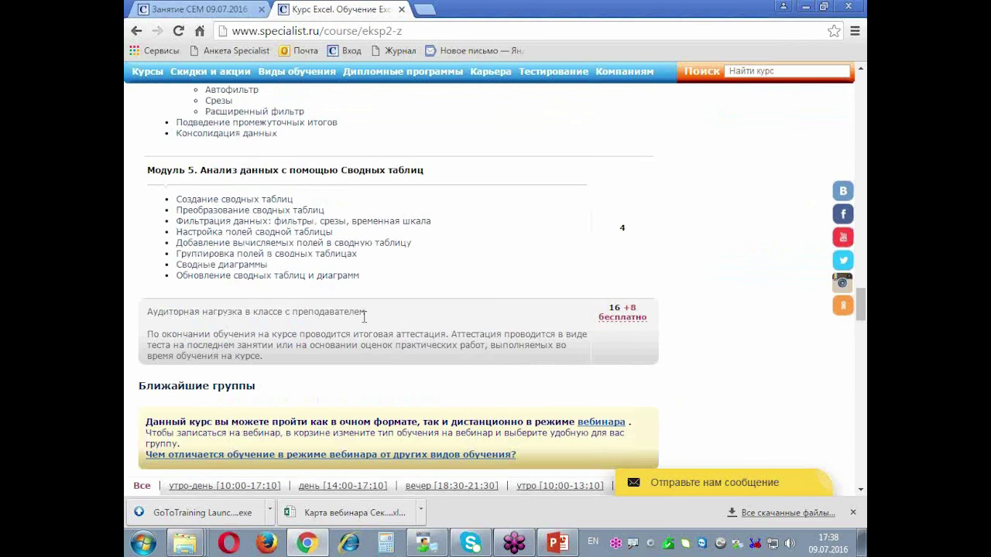
pyautogui.scroll(3, 366, 318)
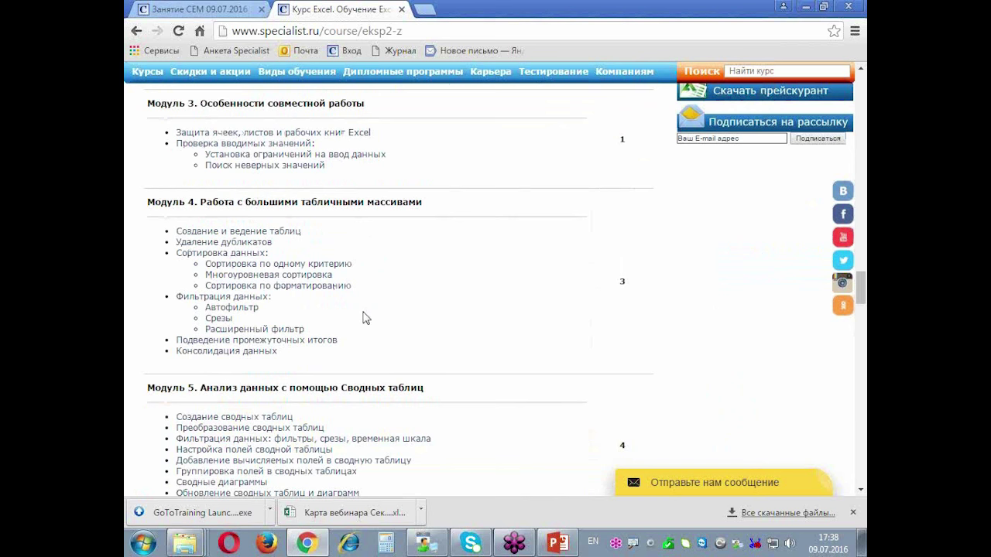
pyautogui.scroll(5, 409, 268)
pyautogui.scroll(-3, 402, 287)
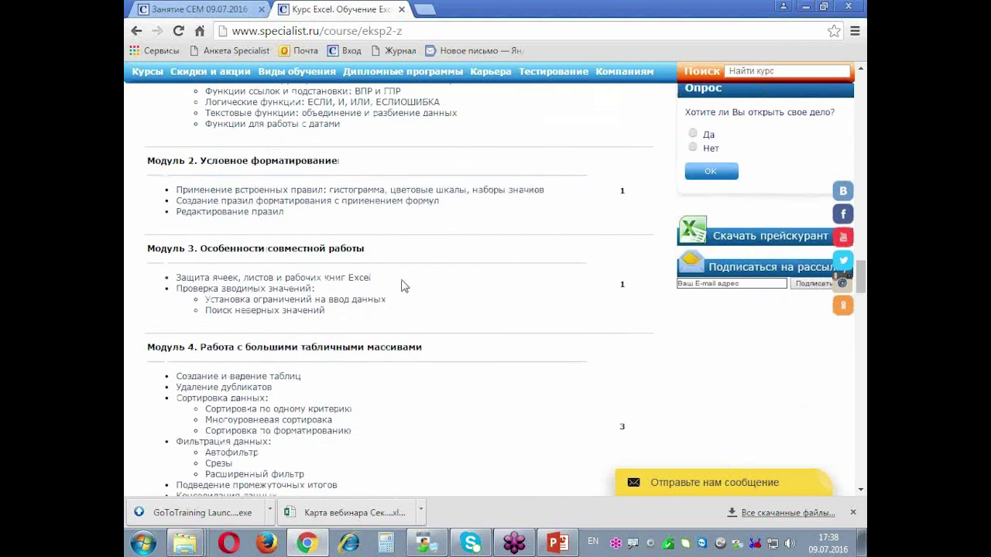
pyautogui.scroll(-1, 402, 286)
pyautogui.scroll(-3, 393, 310)
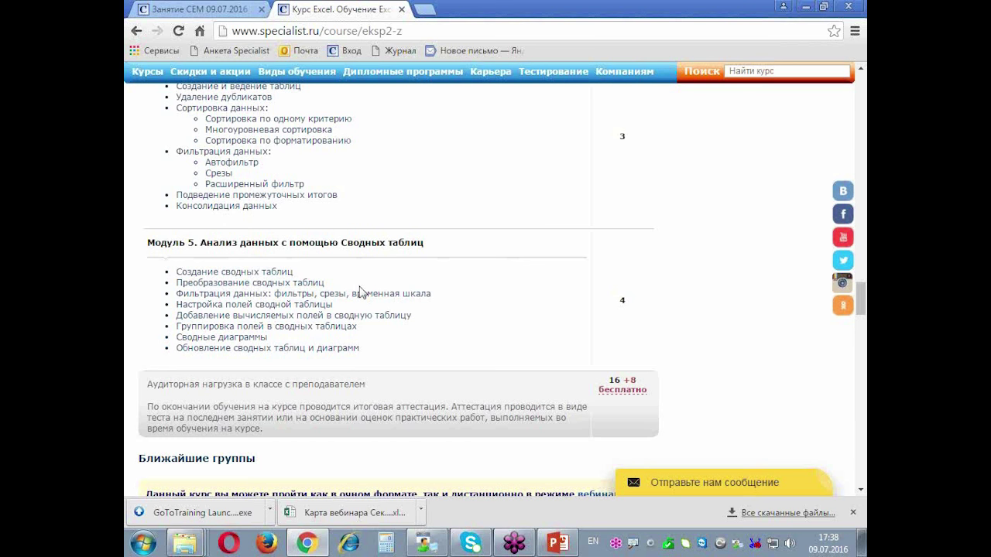
pyautogui.scroll(2, 369, 279)
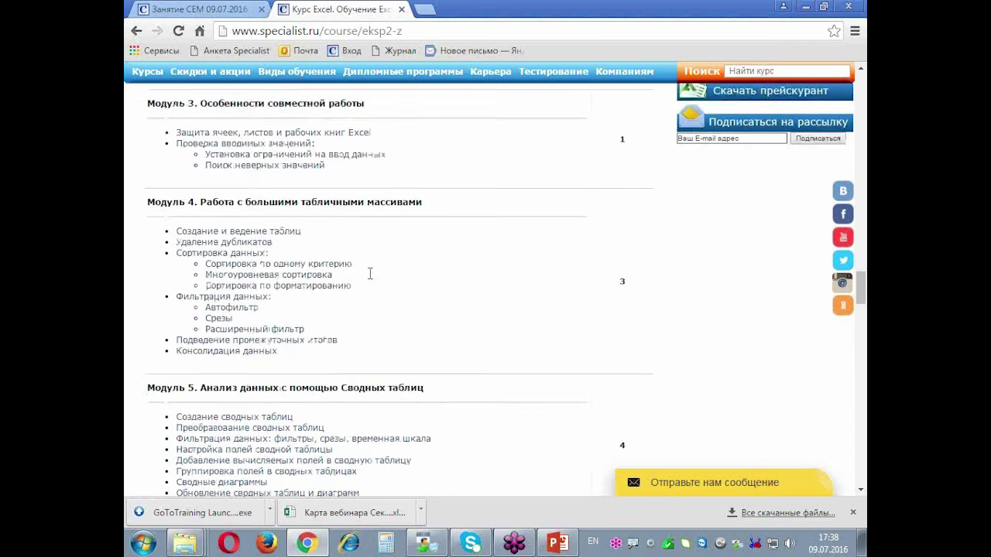
pyautogui.scroll(1, 367, 275)
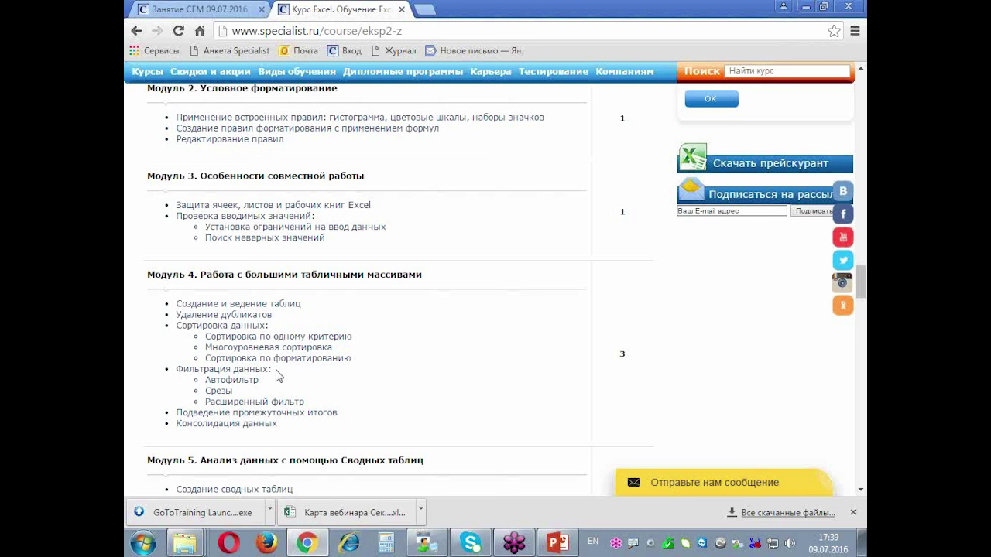
pyautogui.scroll(6, 184, 285)
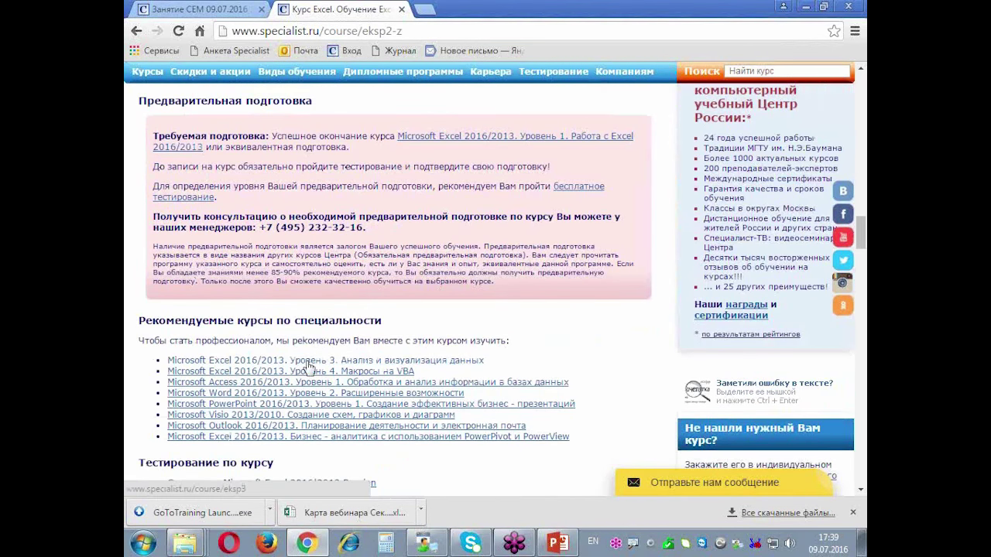
# Step: Open the Excel Level 3 course (eksp3) page in a tab beside the course description
pyautogui.click(308, 363)
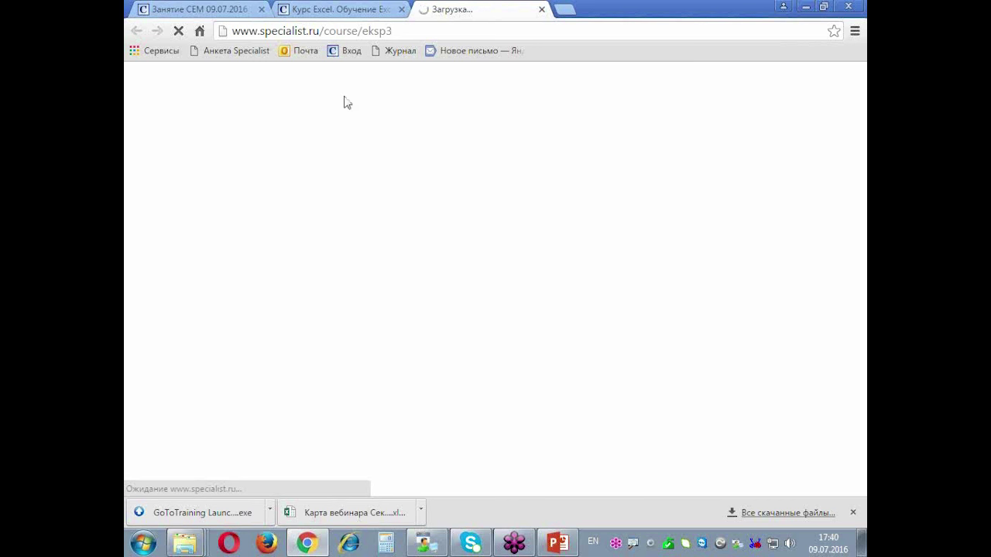
pyautogui.click(370, 10)
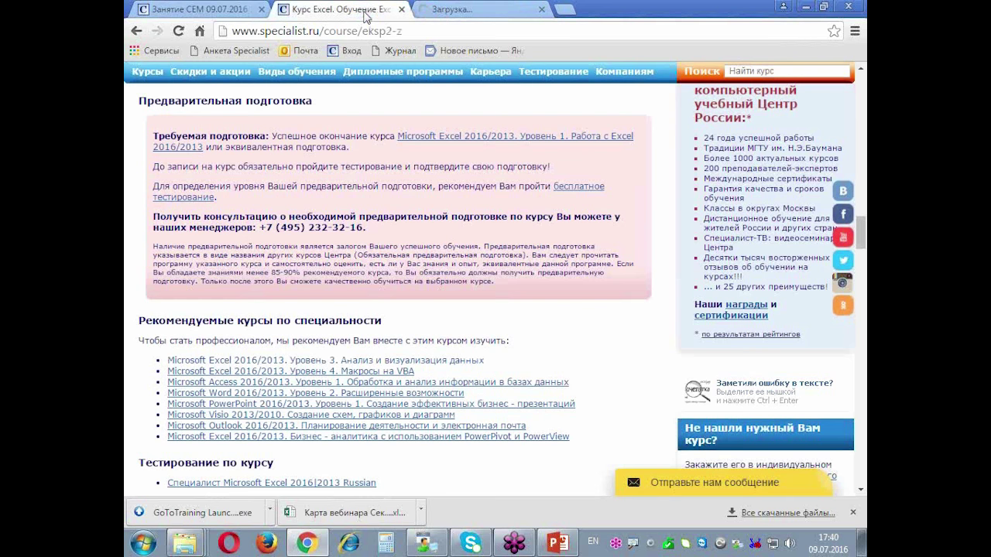
pyautogui.click(482, 9)
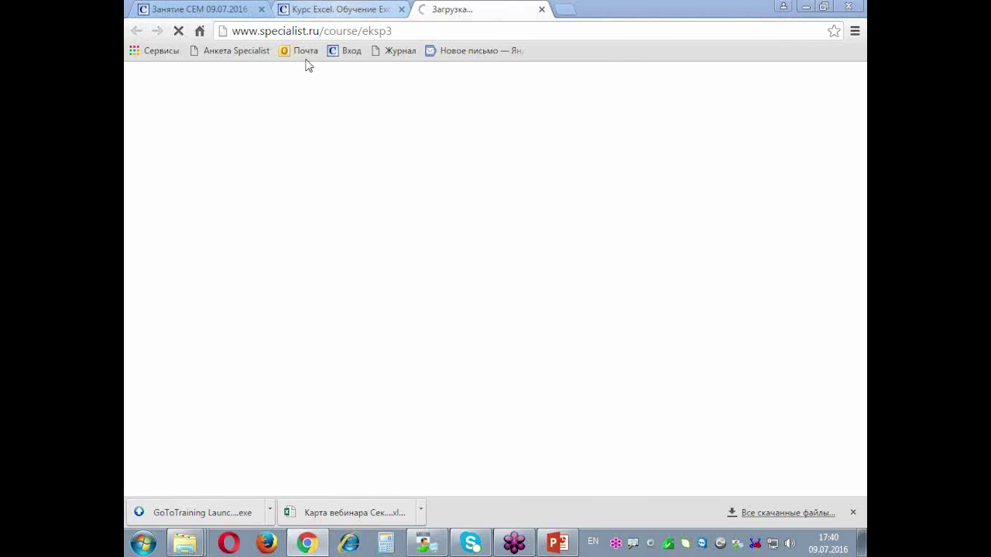
# Step: Open the 'Уровень 4. Макросы на VBA' course link in a new tab
pyautogui.hotkey('ctrl', 'shift', 'Tab')
pyautogui.rightClick(399, 368)
pyautogui.click(405, 375)
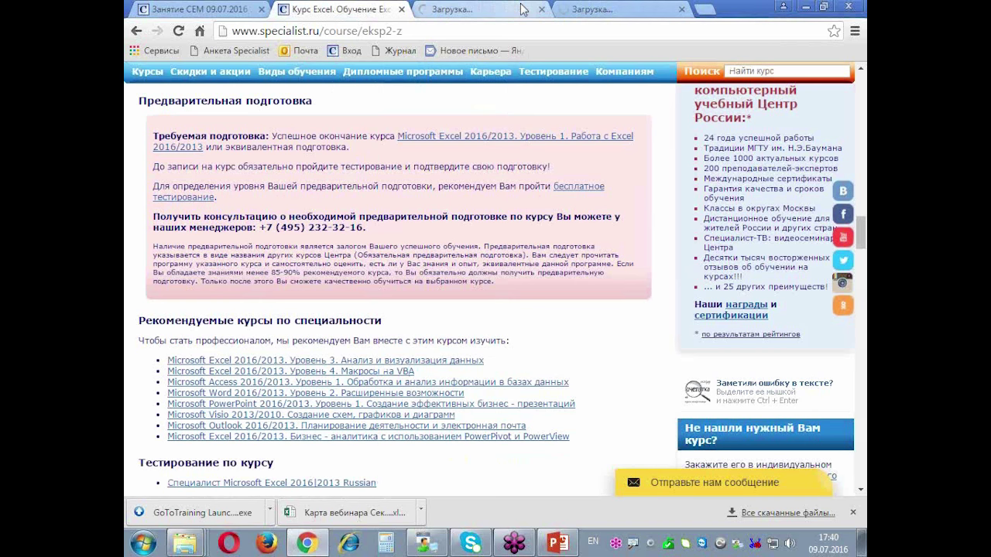
# Step: Switch to the eksp3 tab and let the Level 3 data analysis course page load
pyautogui.click(497, 9)
pyautogui.click(502, 30)
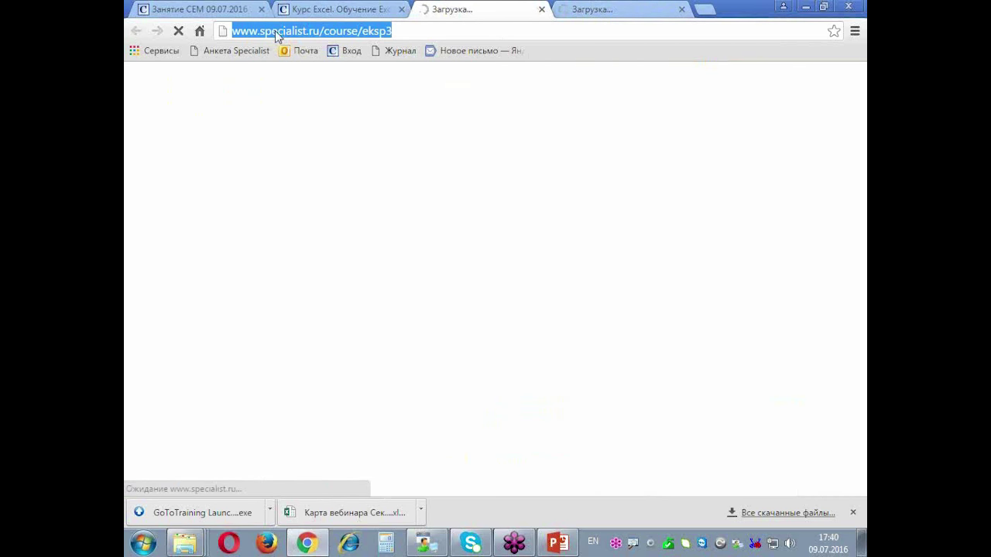
pyautogui.click(256, 69)
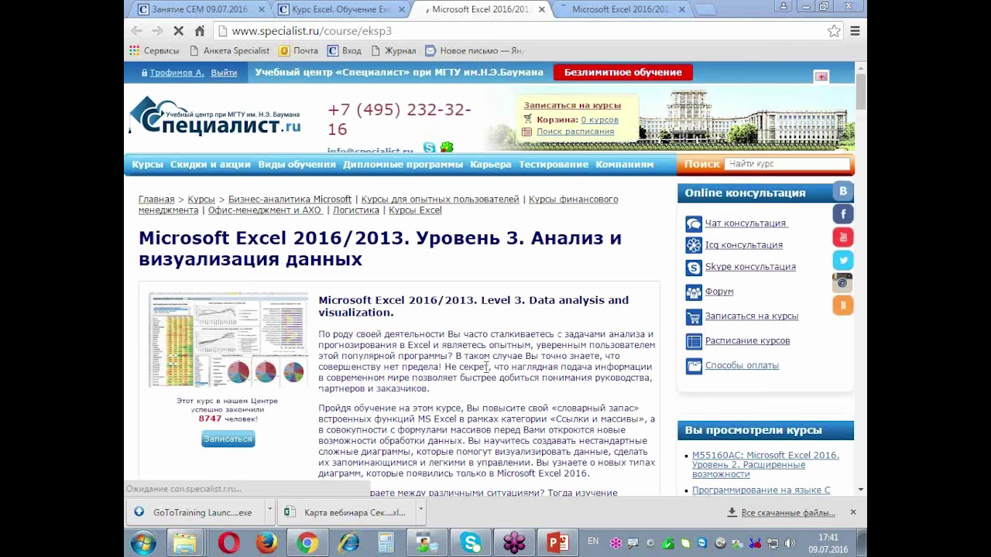
pyautogui.scroll(-1, 492, 371)
# Step: Scroll to the Программа курса table and highlight the Module 4 forecasting topics
pyautogui.scroll(-6, 480, 357)
pyautogui.scroll(-4, 476, 341)
pyautogui.scroll(-1, 475, 333)
pyautogui.scroll(-3, 474, 332)
pyautogui.scroll(-3, 474, 333)
pyautogui.scroll(-3, 474, 333)
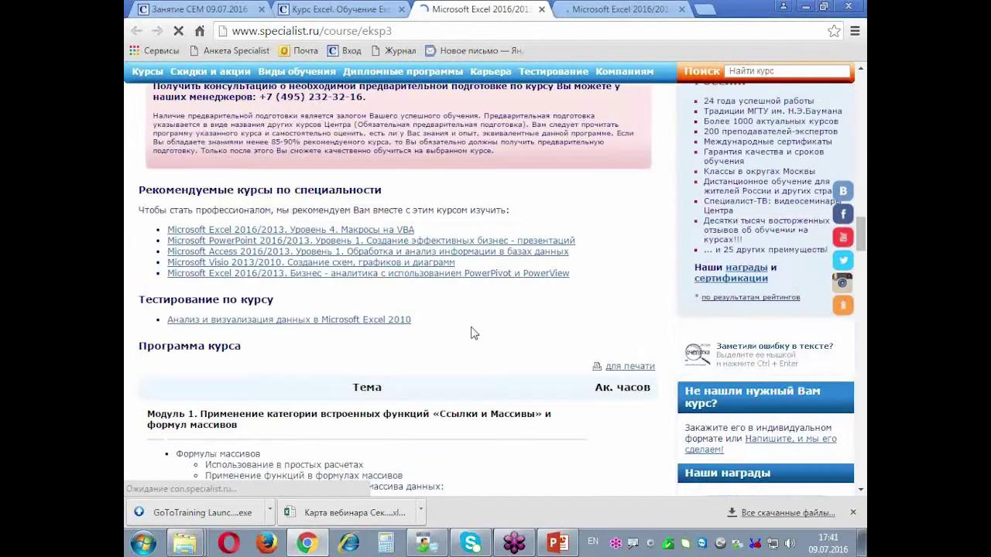
pyautogui.scroll(-5, 474, 334)
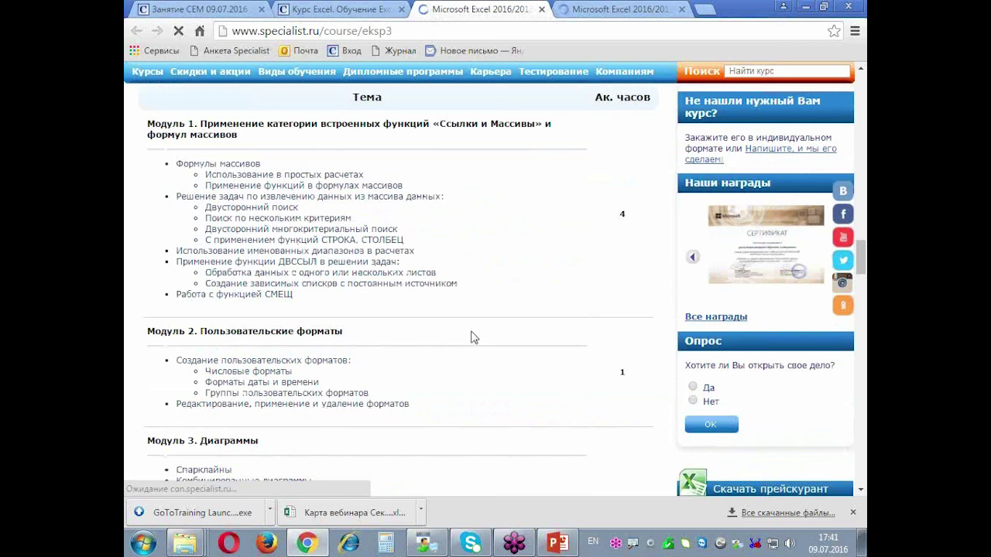
pyautogui.scroll(-2, 473, 337)
pyautogui.scroll(-3, 472, 336)
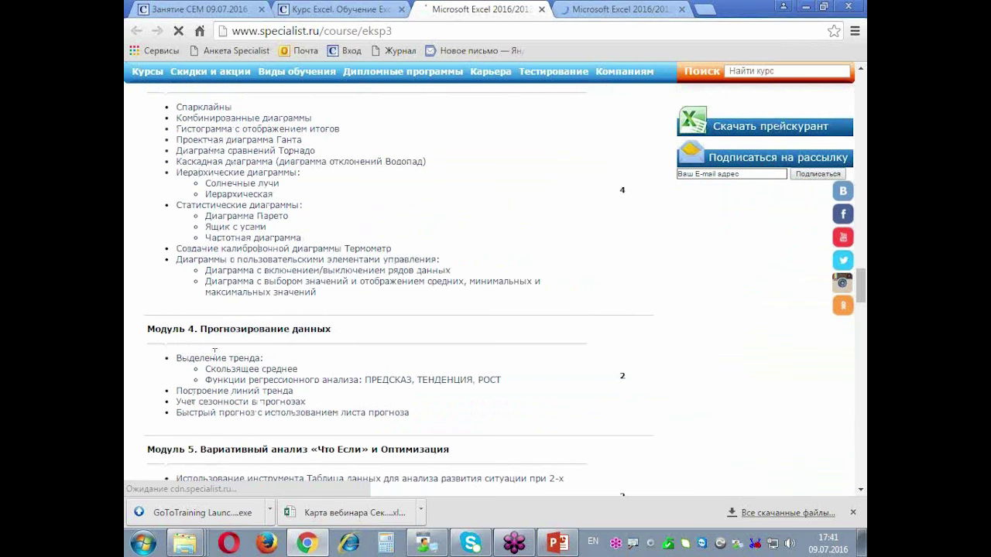
pyautogui.moveTo(201, 359); pyautogui.dragTo(547, 408)
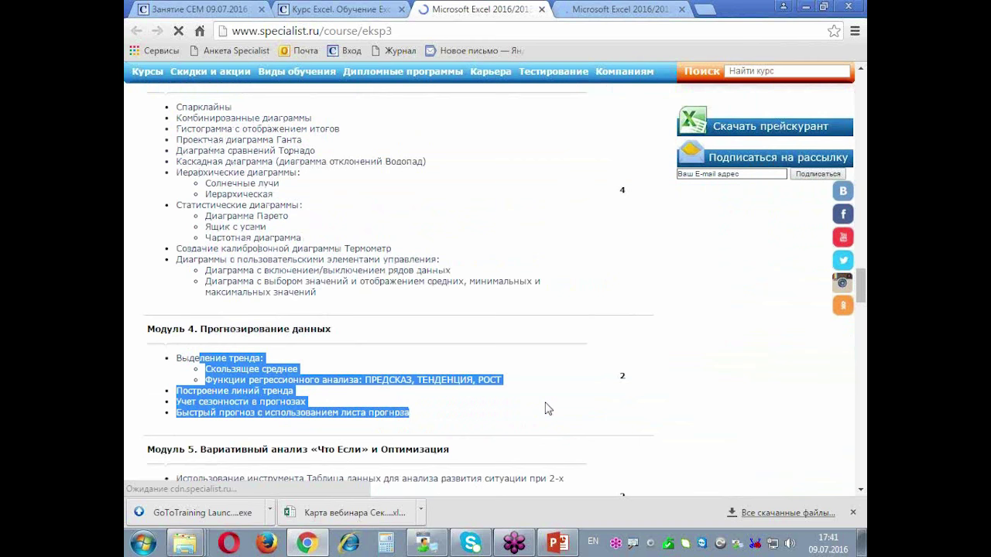
# Step: Clear that highlight and highlight the Module 6 external-database topics instead
pyautogui.scroll(-2, 542, 414)
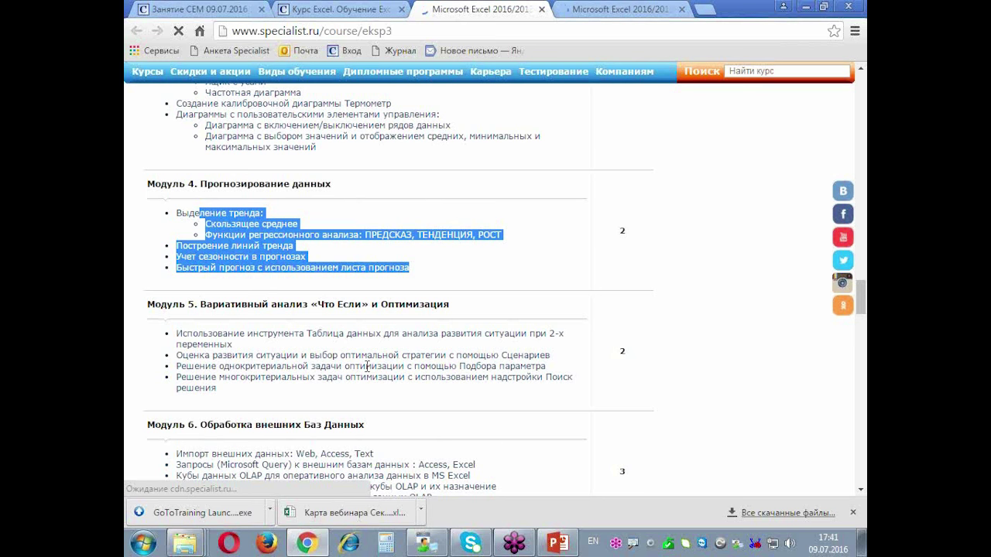
pyautogui.scroll(-2, 372, 382)
pyautogui.click(258, 325)
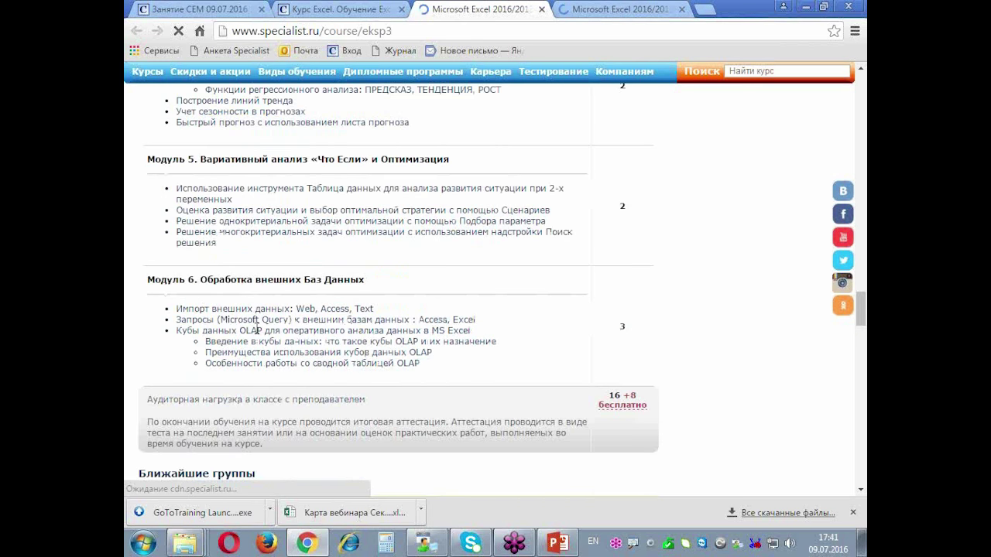
pyautogui.moveTo(188, 309); pyautogui.dragTo(453, 372)
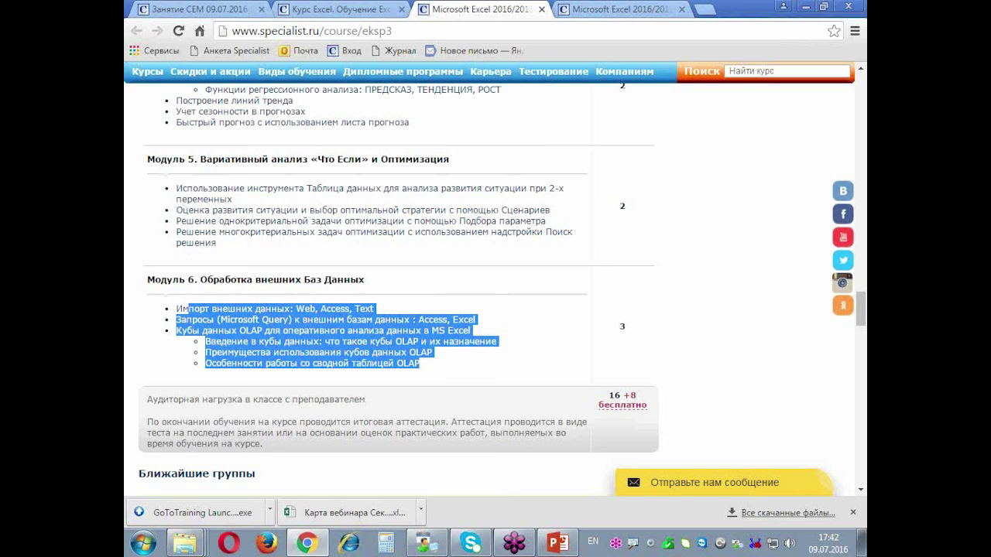
# Step: Highlight 'Запросы' and 'Кубы данных OLAP', then return to Рекомендуемые курсы
pyautogui.doubleClick(192, 320)
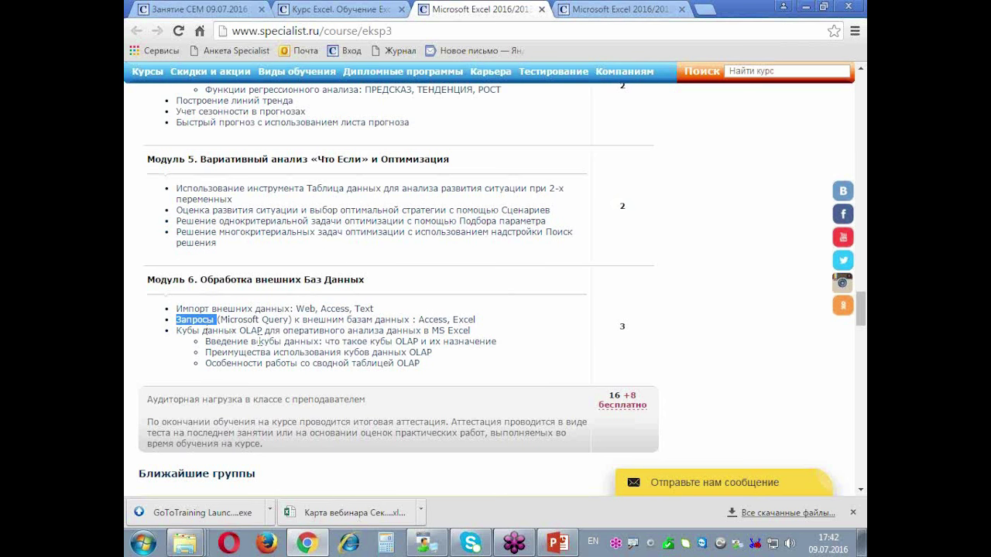
pyautogui.scroll(-1, 256, 340)
pyautogui.moveTo(181, 258); pyautogui.dragTo(273, 257)
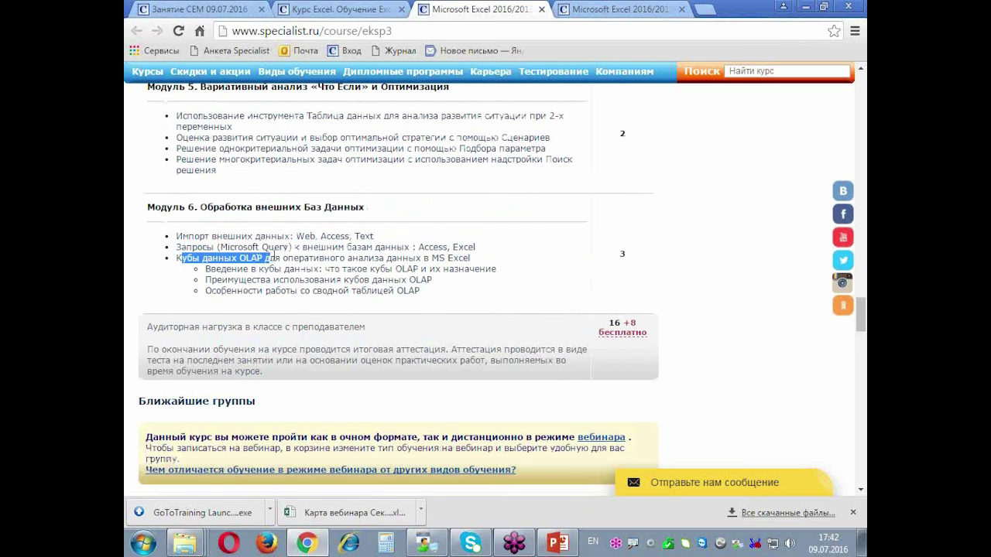
pyautogui.scroll(-1, 302, 271)
pyautogui.scroll(-1, 302, 271)
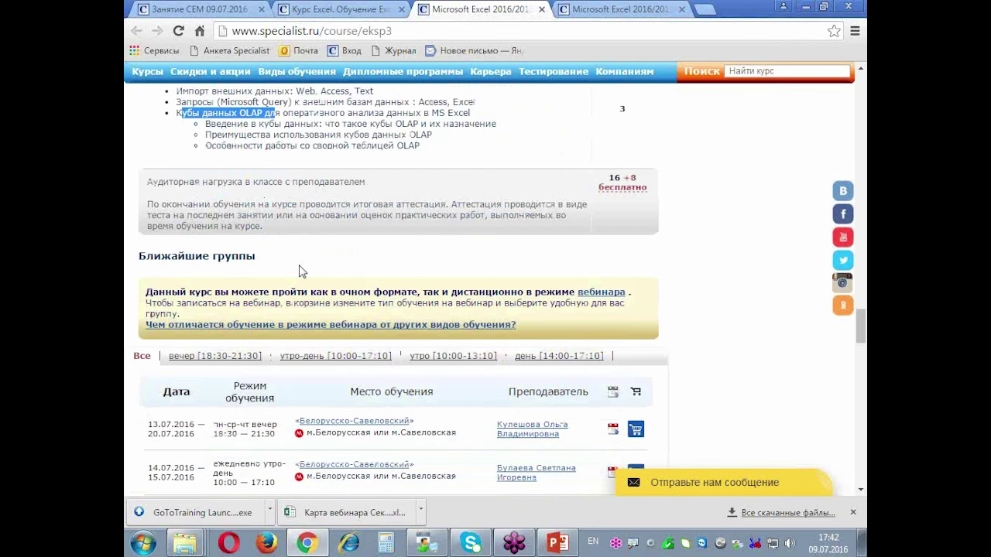
pyautogui.scroll(10, 302, 271)
pyautogui.scroll(5, 361, 336)
pyautogui.scroll(4, 397, 350)
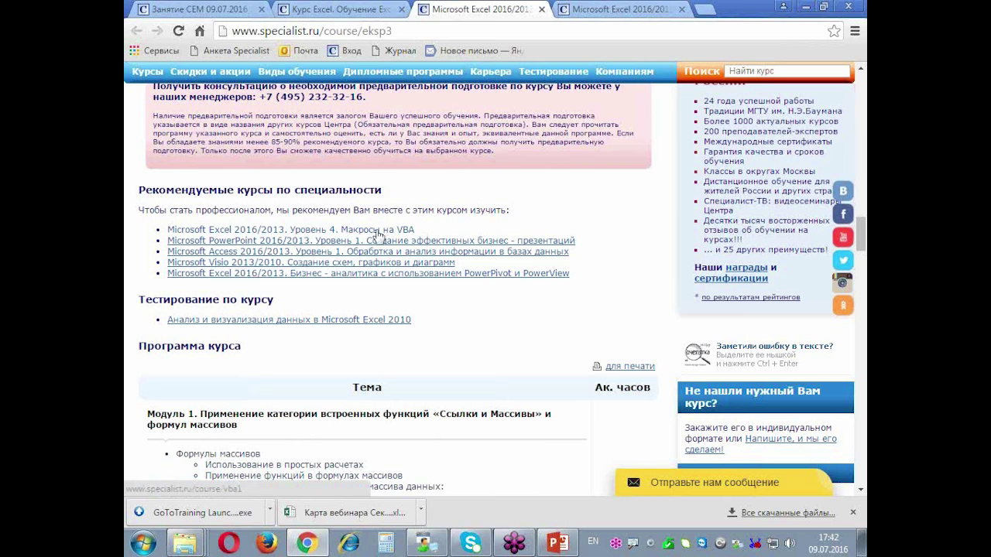
# Step: Scroll up to Предварительная подготовка, then minimize Chrome to reveal the PowerPoint slide
pyautogui.scroll(2, 512, 362)
pyautogui.scroll(1, 518, 357)
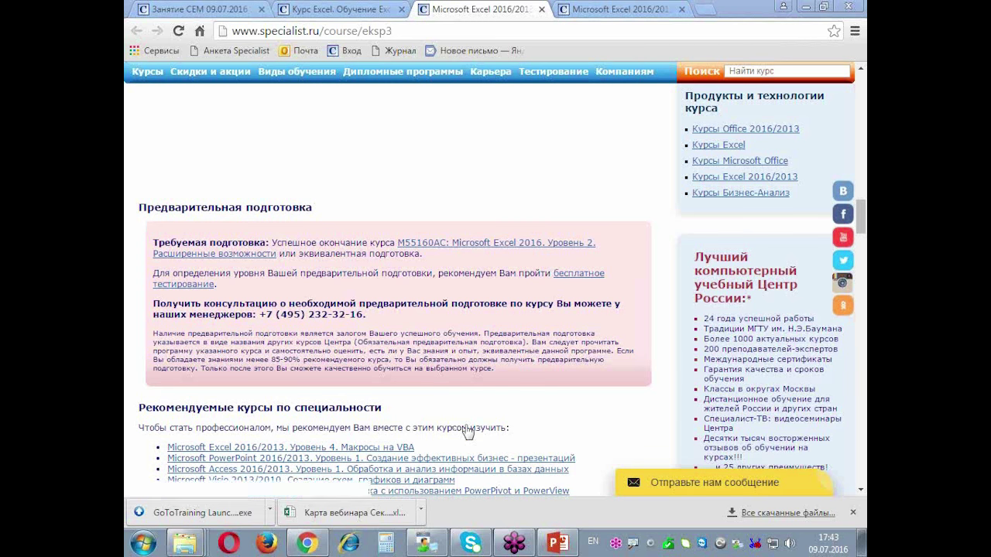
pyautogui.click(803, 9)
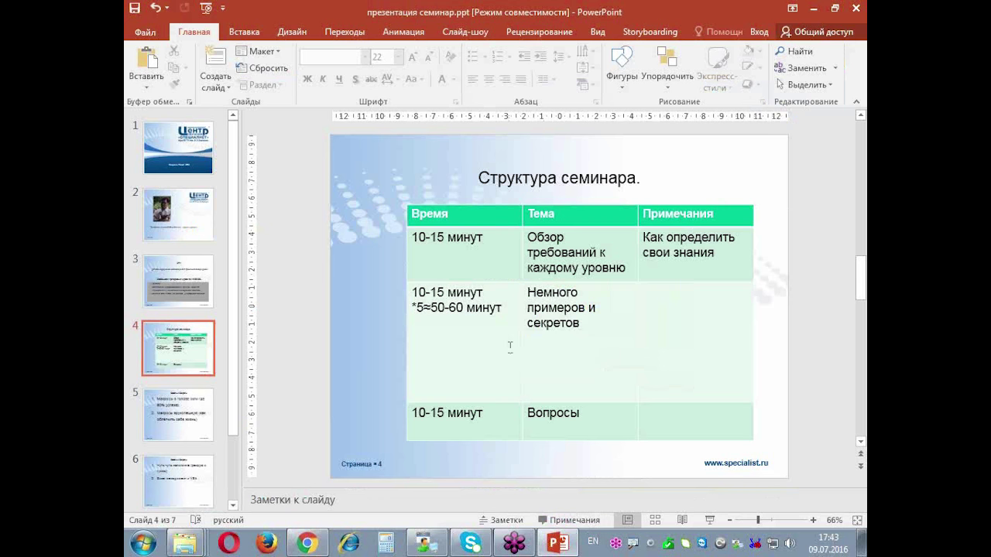
# Step: Advance to slide 5, 'Советы и Секреты', then bring up the Windows Start menu
pyautogui.scroll(-1, 511, 345)
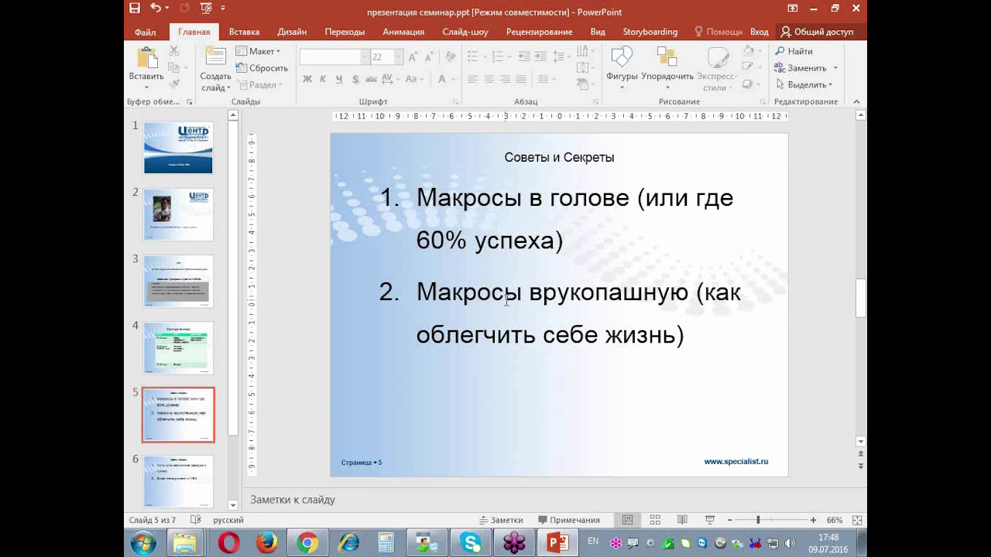
pyautogui.click(147, 544)
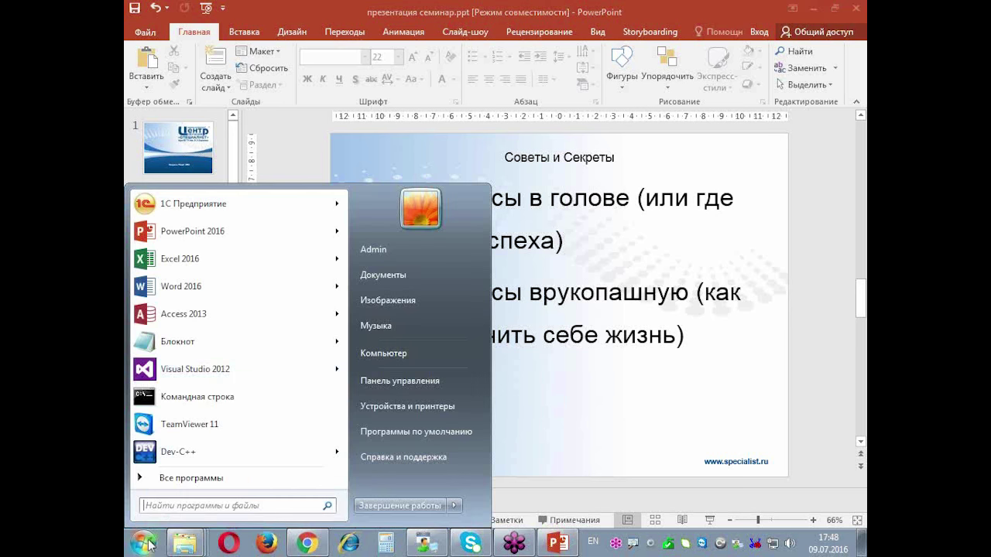
# Step: Launch Excel 2016 with blank workbook Книга1, maximize it and select the Разработчик tab
pyautogui.click(159, 264)
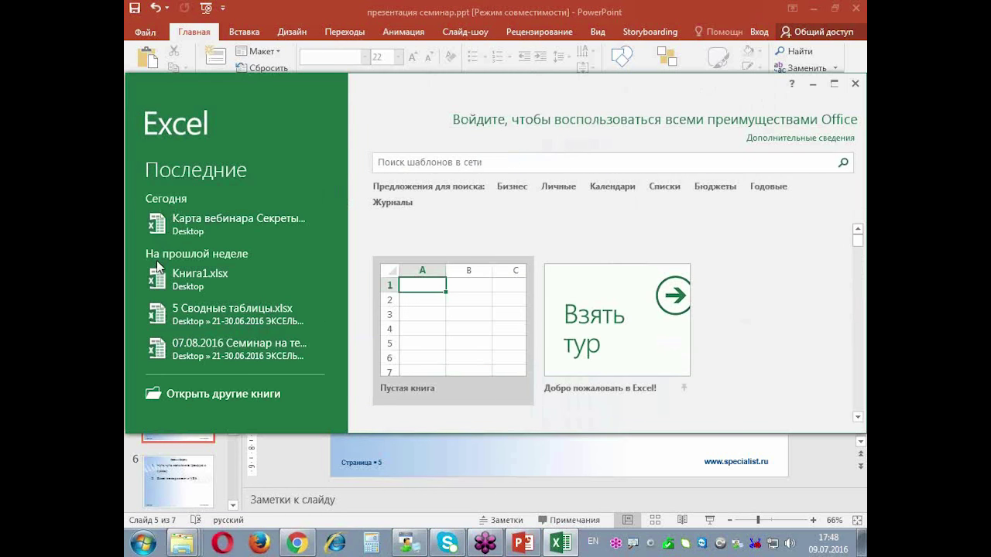
pyautogui.click(455, 305)
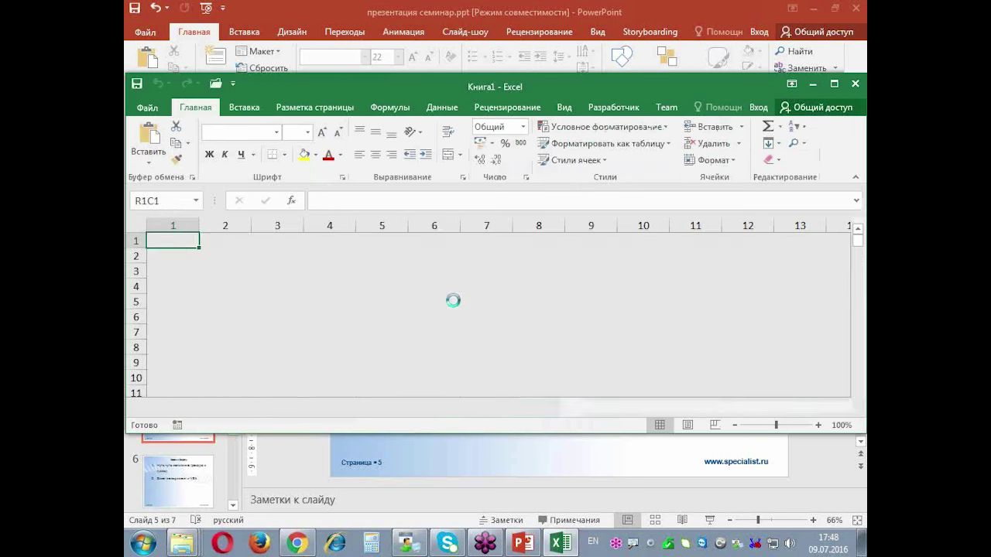
pyautogui.click(453, 301)
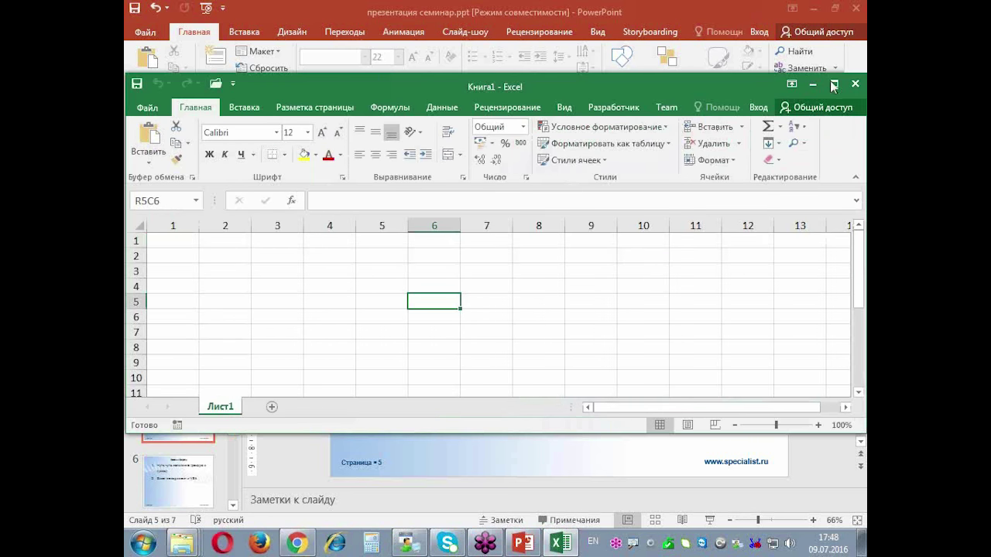
pyautogui.click(833, 84)
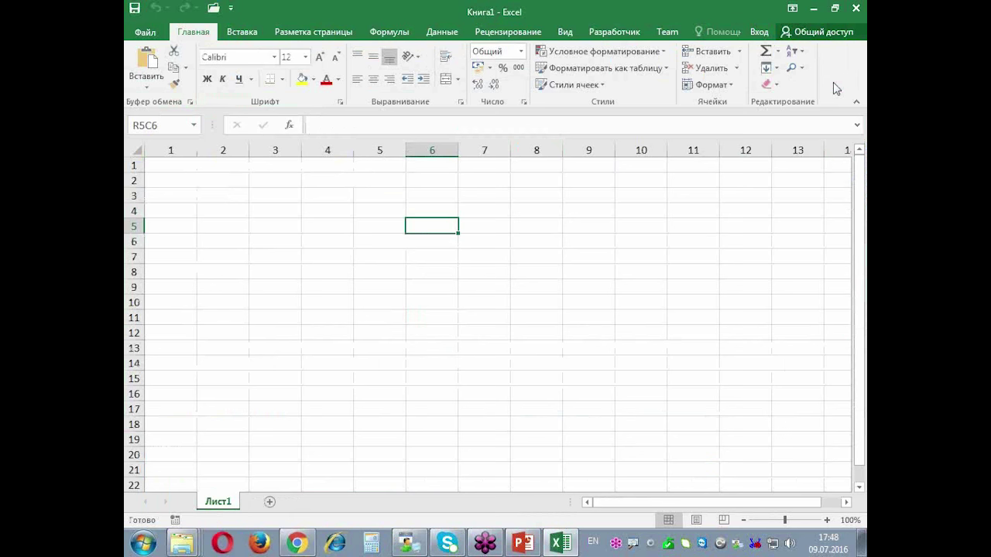
pyautogui.click(622, 34)
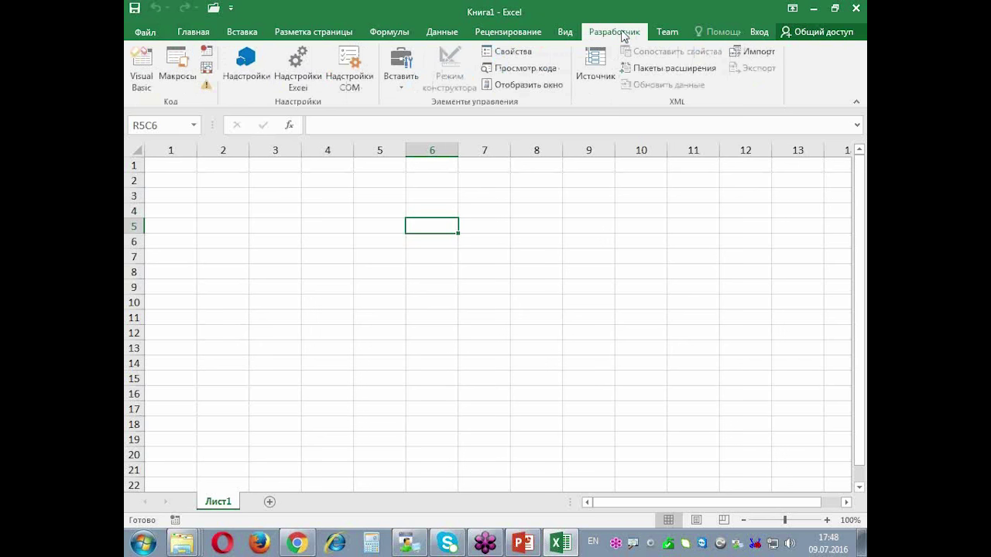
# Step: Ensure Разработчик is ticked under Main Tabs in File > Options > Customize Ribbon
pyautogui.click(149, 33)
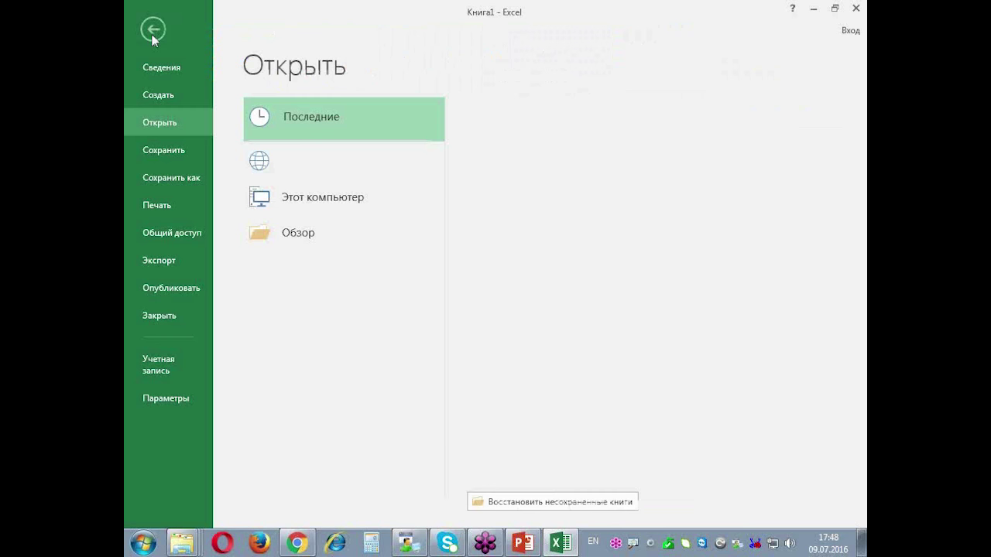
pyautogui.click(165, 398)
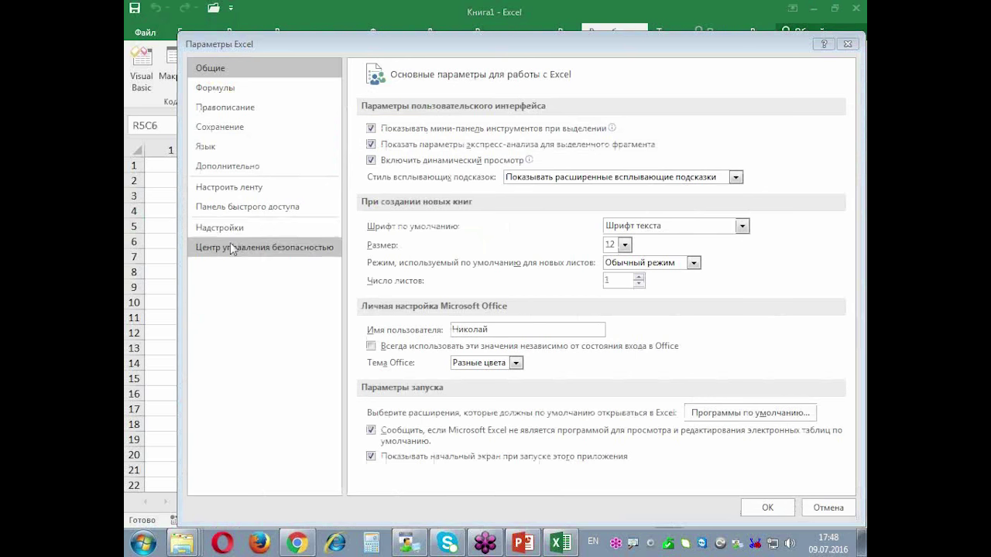
pyautogui.click(244, 191)
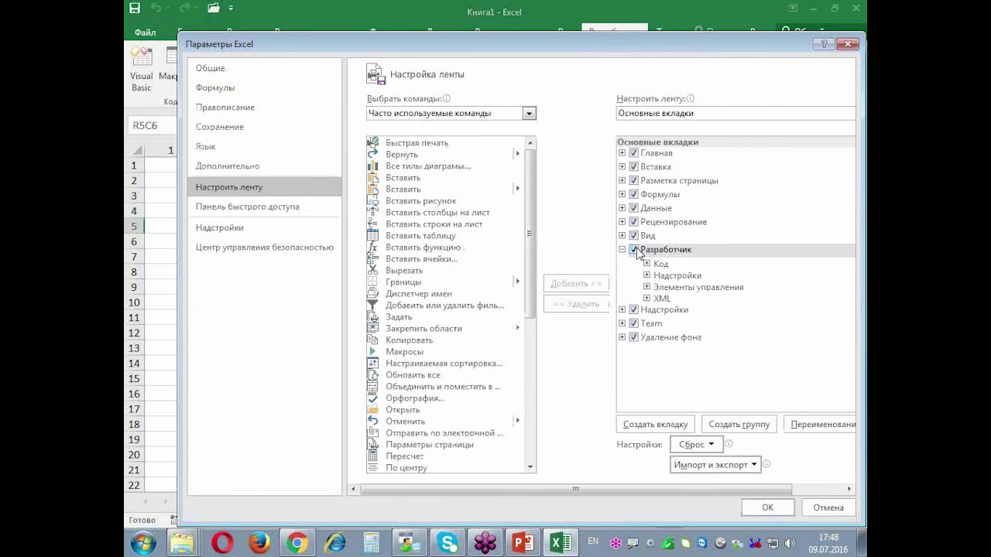
pyautogui.click(635, 251)
pyautogui.click(634, 250)
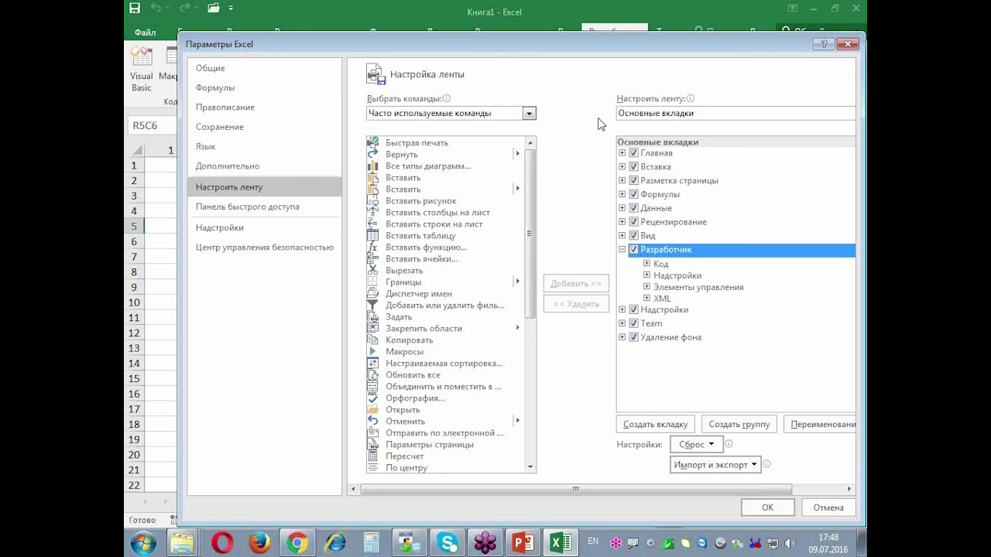
pyautogui.moveTo(681, 58); pyautogui.dragTo(612, 59)
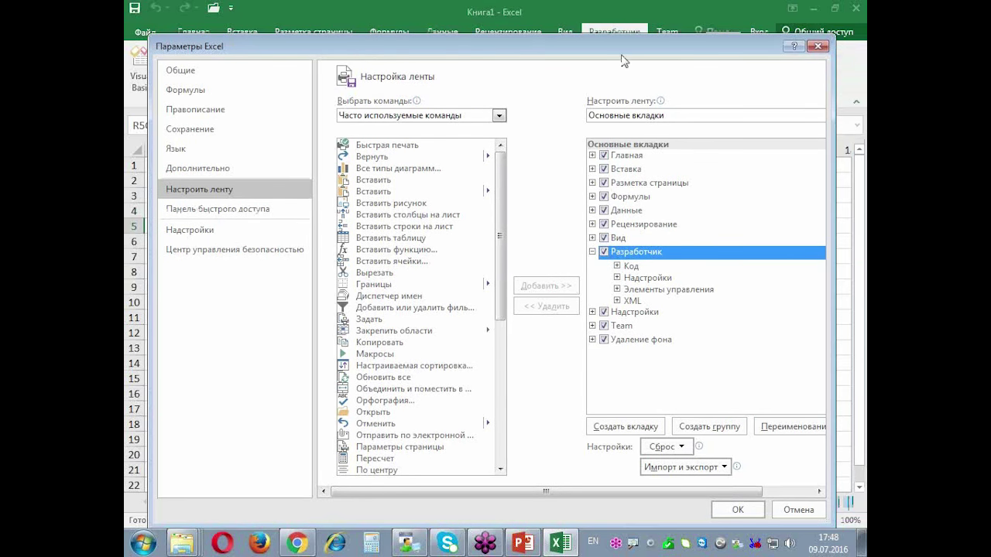
pyautogui.click(781, 45)
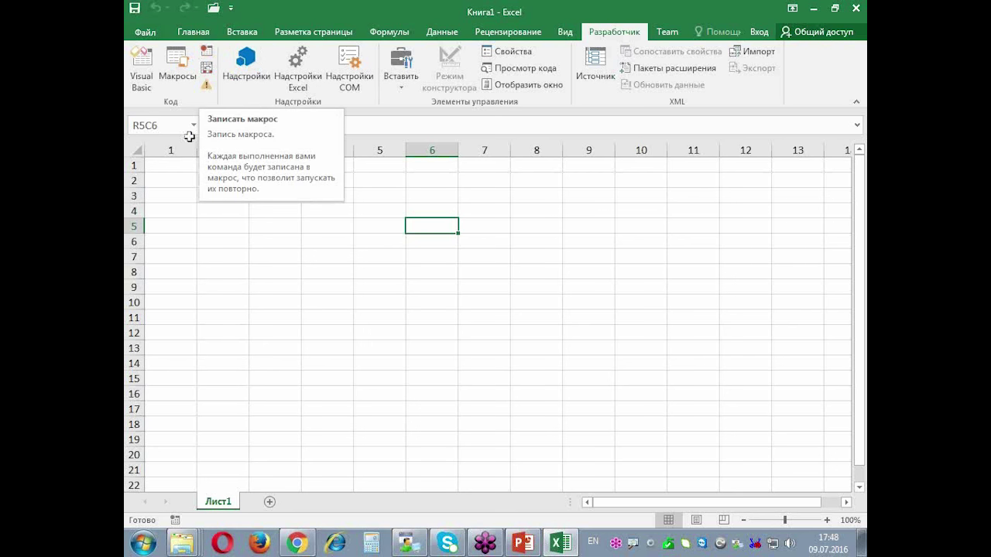
pyautogui.click(319, 377)
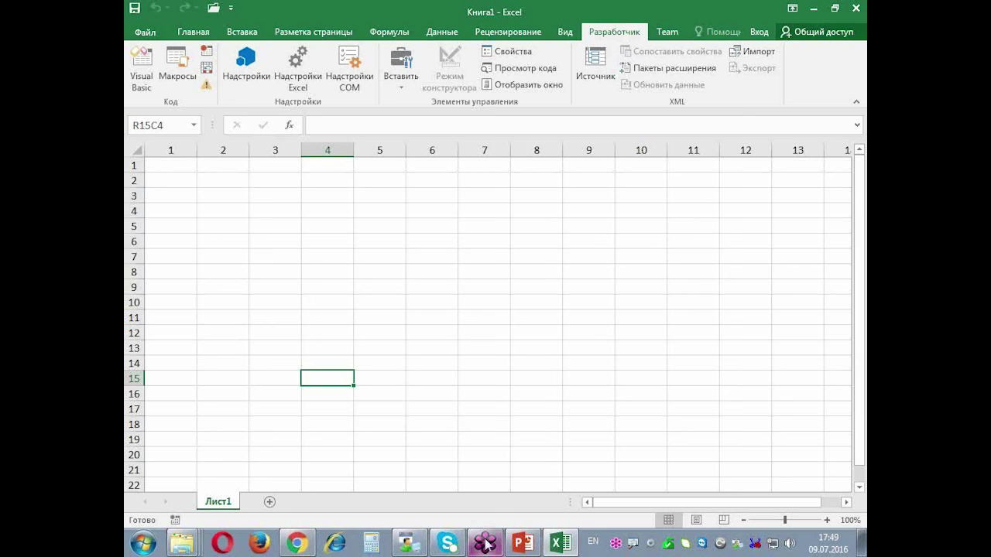
pyautogui.click(529, 548)
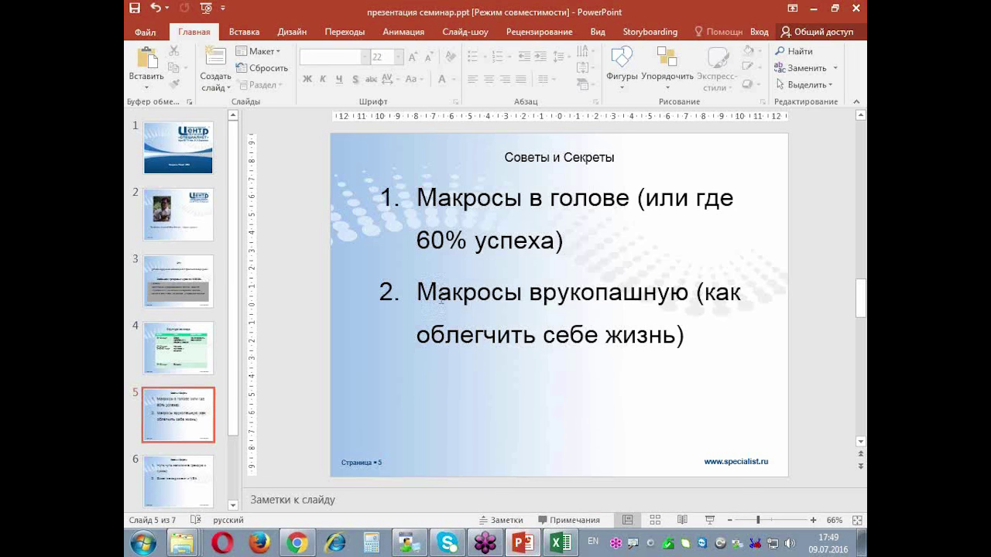
# Step: Highlight slide 5's second bullet on hand-made macros in PowerPoint, then return to Книга1
pyautogui.click(416, 292)
pyautogui.moveTo(463, 299); pyautogui.dragTo(684, 335)
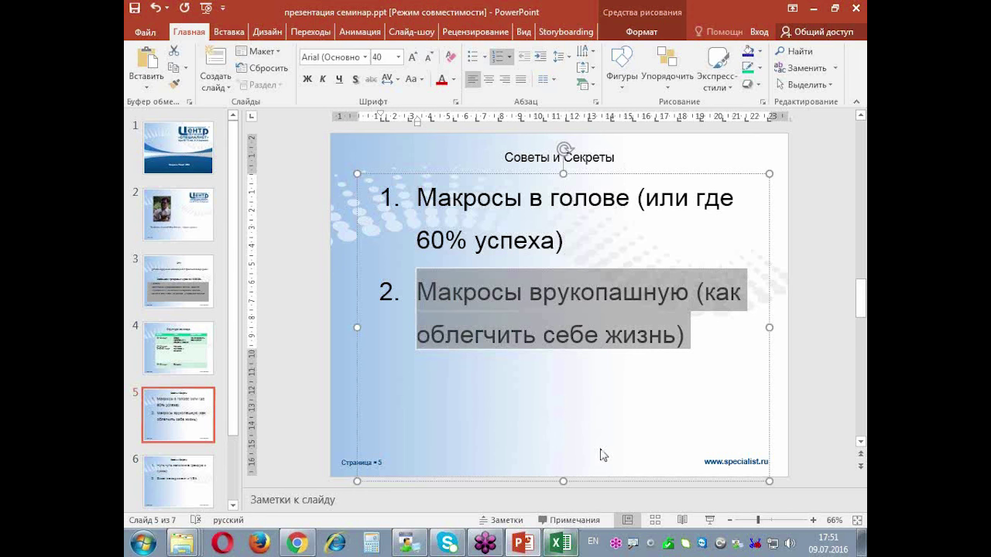
pyautogui.click(562, 544)
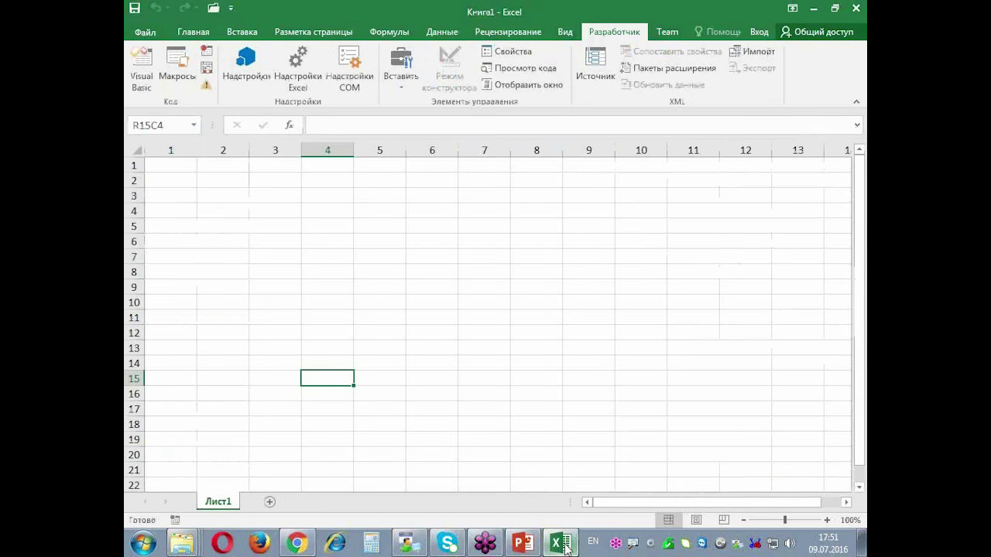
# Step: Open the VBA editor for Книга1 as a smaller window placed lower on screen
pyautogui.click(518, 80)
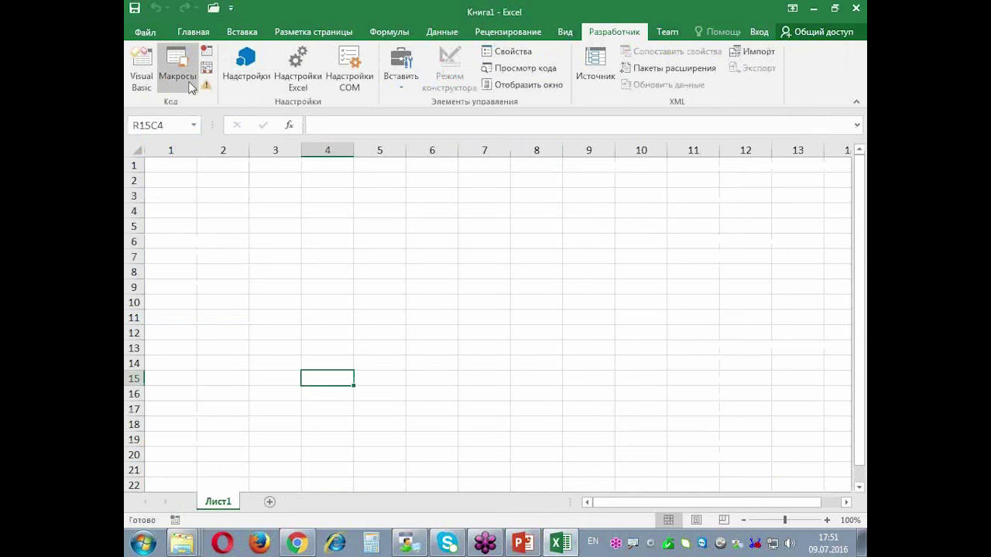
pyautogui.click(132, 78)
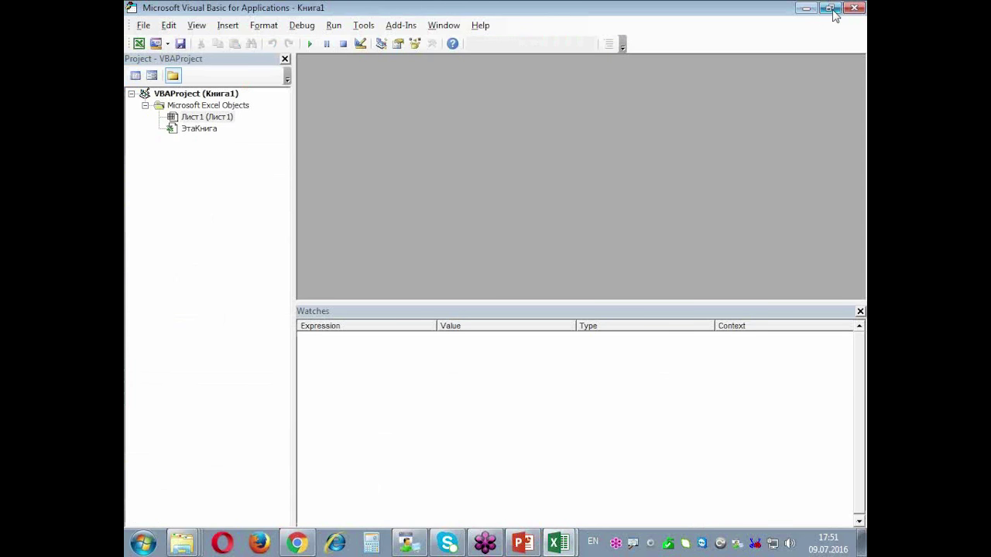
pyautogui.click(830, 9)
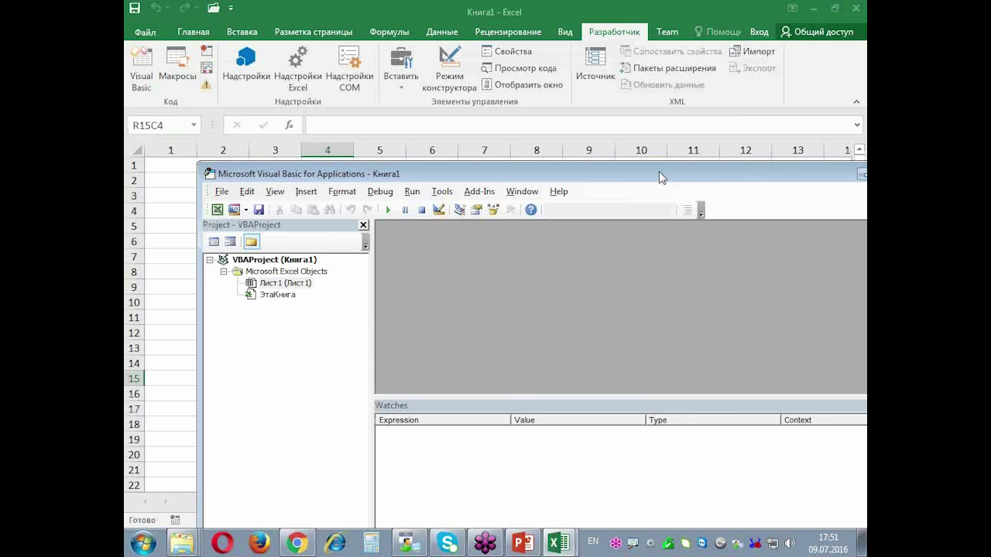
pyautogui.moveTo(659, 178); pyautogui.dragTo(615, 423)
# Step: Resize and position the Excel window above the editor so both show, then bring up Record Macro
pyautogui.click(641, 287)
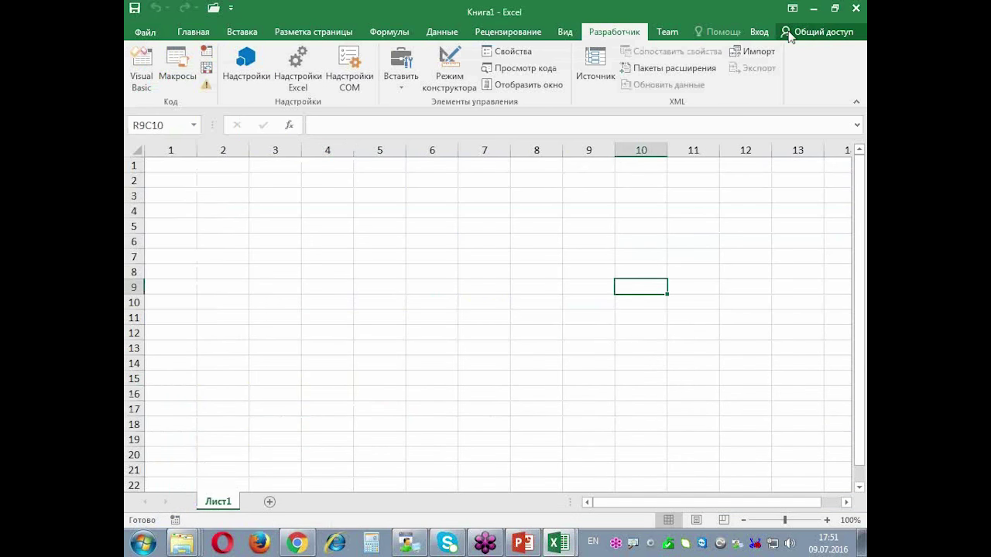
pyautogui.click(835, 8)
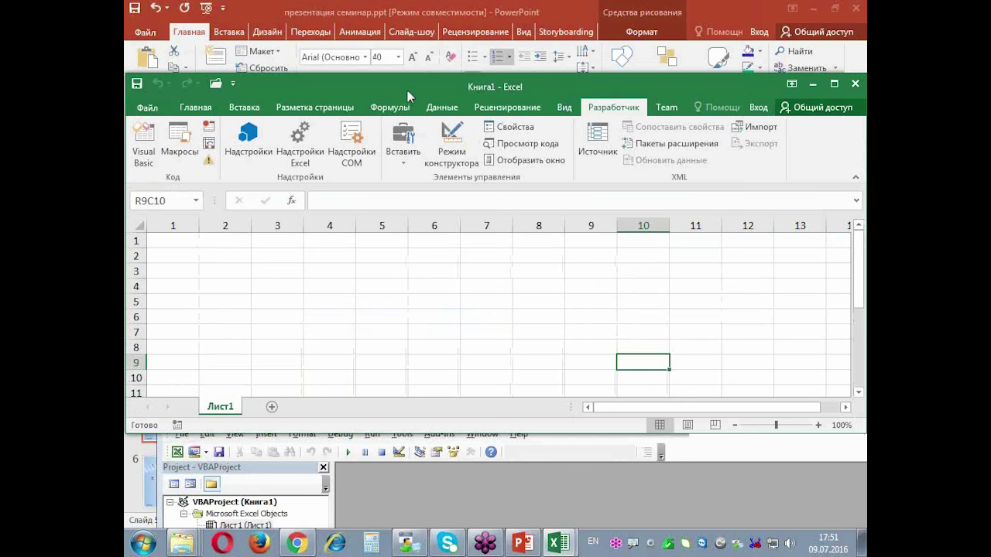
pyautogui.moveTo(405, 90)
pyautogui.mouseDown()
pyautogui.moveTo(475, 35)
pyautogui.moveTo(467, 23)
pyautogui.mouseUp()
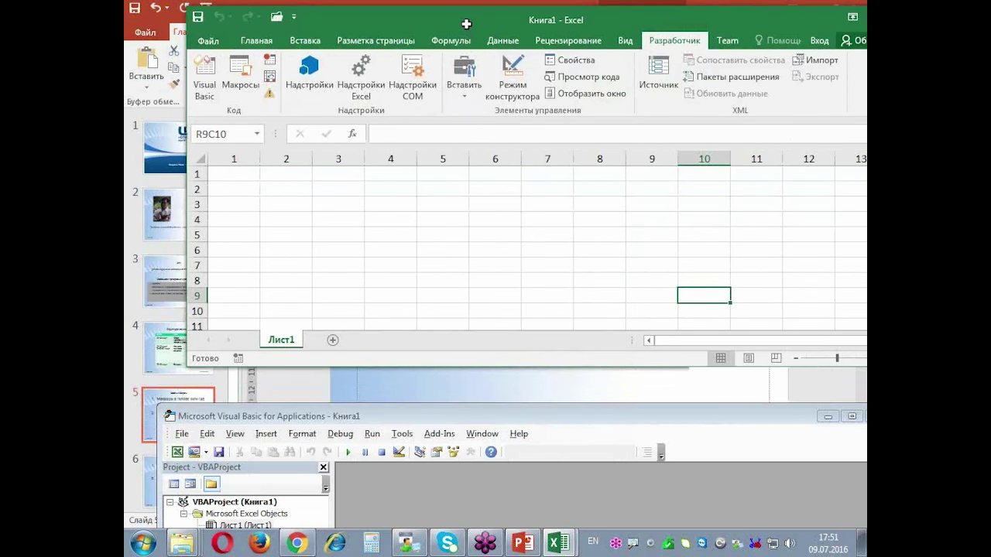
pyautogui.click(443, 419)
pyautogui.moveTo(443, 419); pyautogui.dragTo(429, 395)
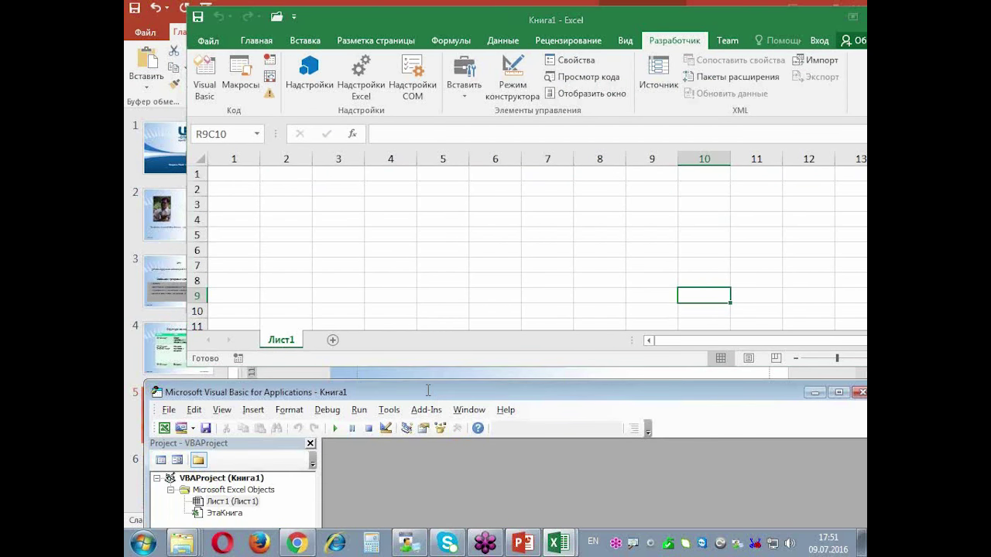
pyautogui.click(269, 62)
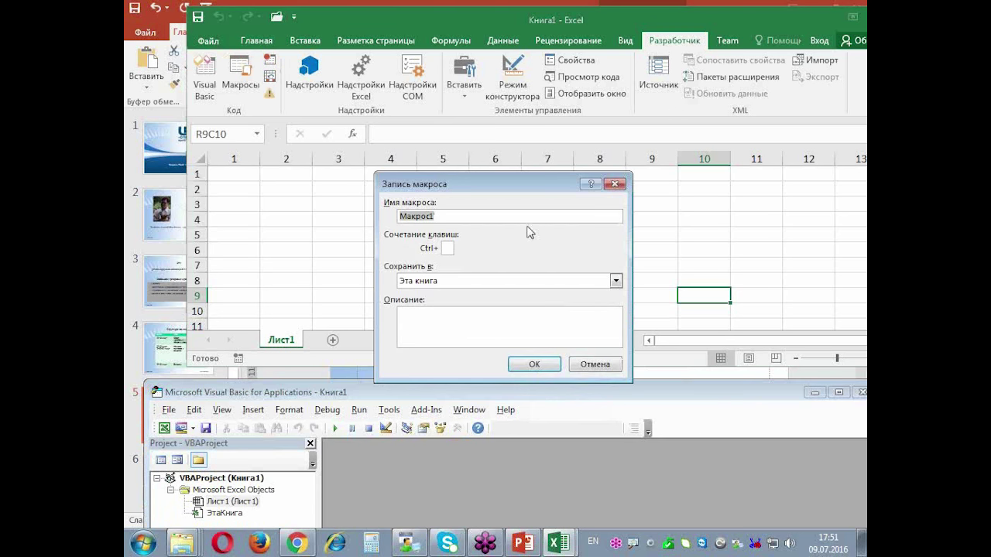
# Step: Start recording Макрос1, stored in Эта книга
pyautogui.click(618, 283)
pyautogui.click(620, 287)
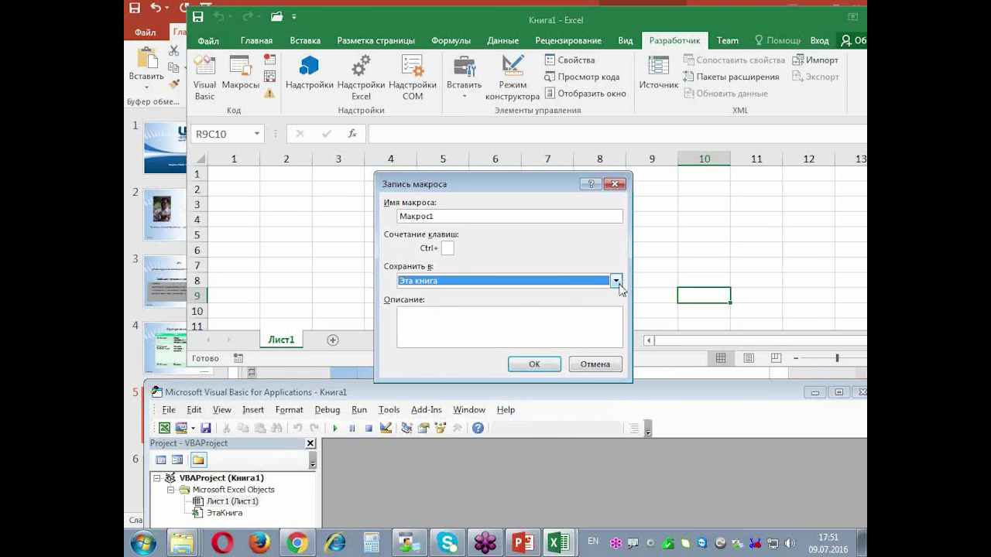
pyautogui.click(542, 364)
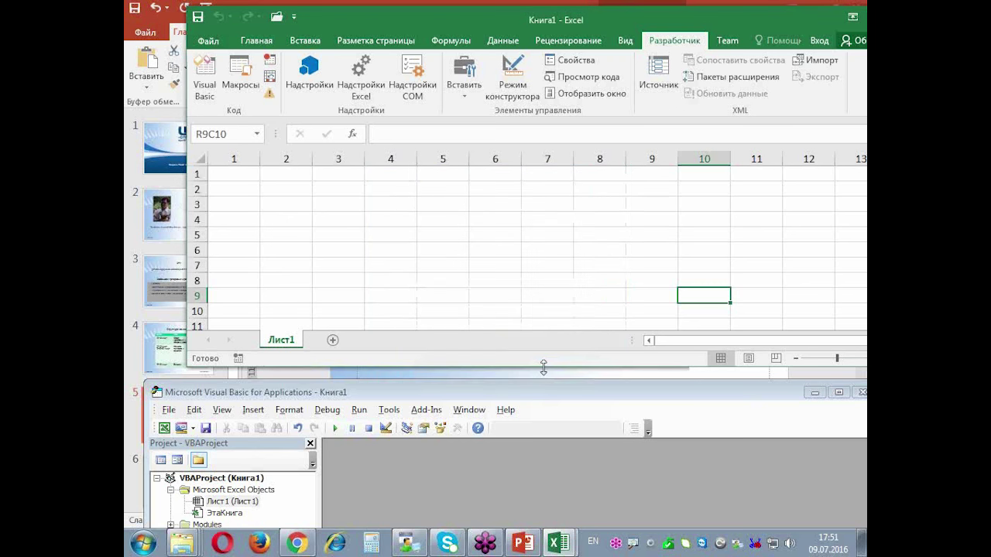
# Step: Expand Modules and open Module1's code in the VBA editor
pyautogui.moveTo(497, 392); pyautogui.dragTo(512, 310)
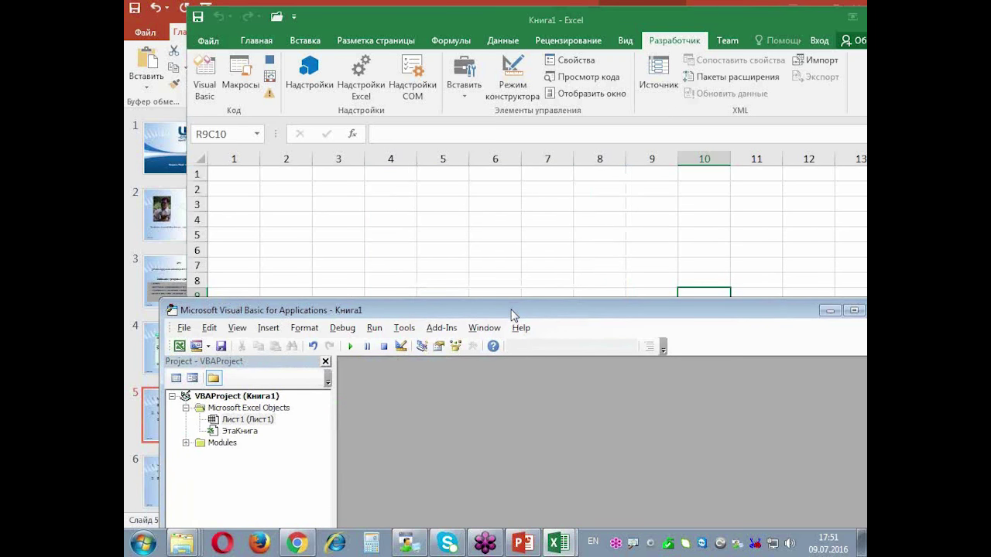
pyautogui.click(186, 443)
pyautogui.click(232, 454)
pyautogui.doubleClick(226, 457)
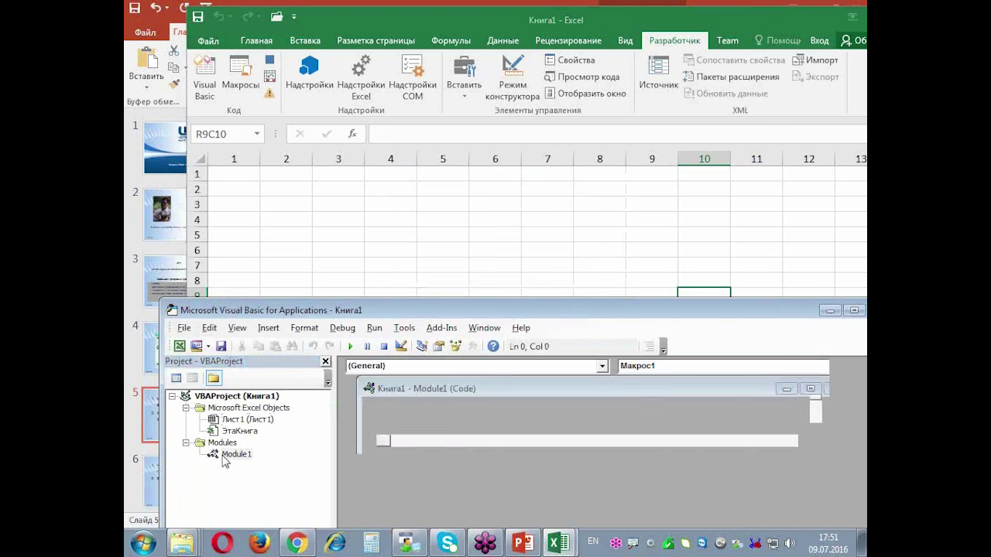
pyautogui.scroll(-1, 459, 466)
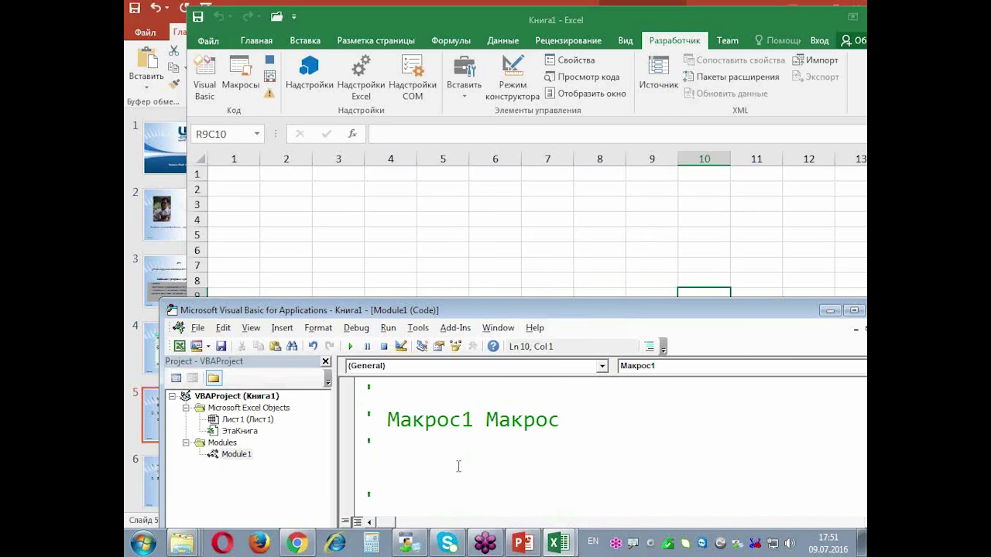
pyautogui.scroll(-2, 458, 467)
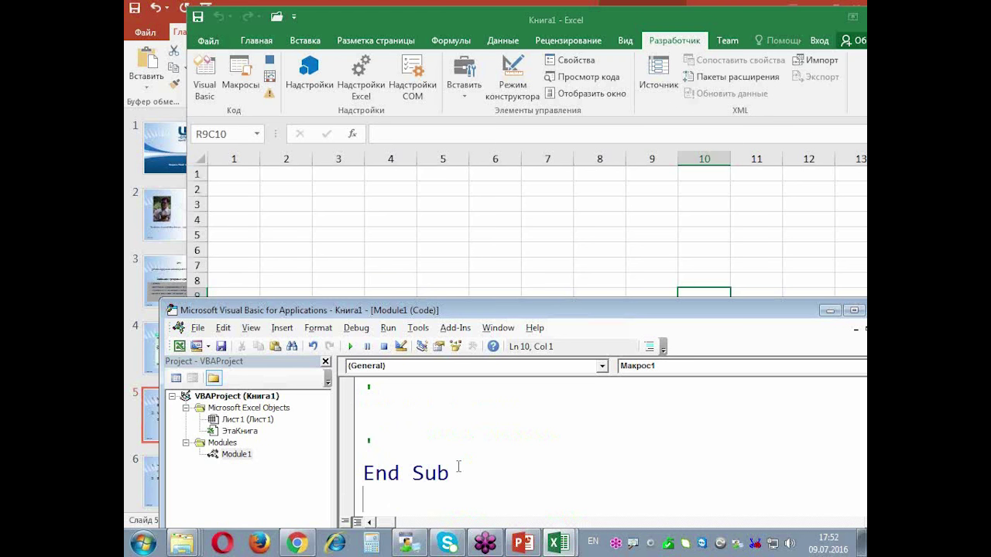
# Step: Record entering 'ytyt' in cell F4, then selecting cells I2 and A2
pyautogui.click(493, 223)
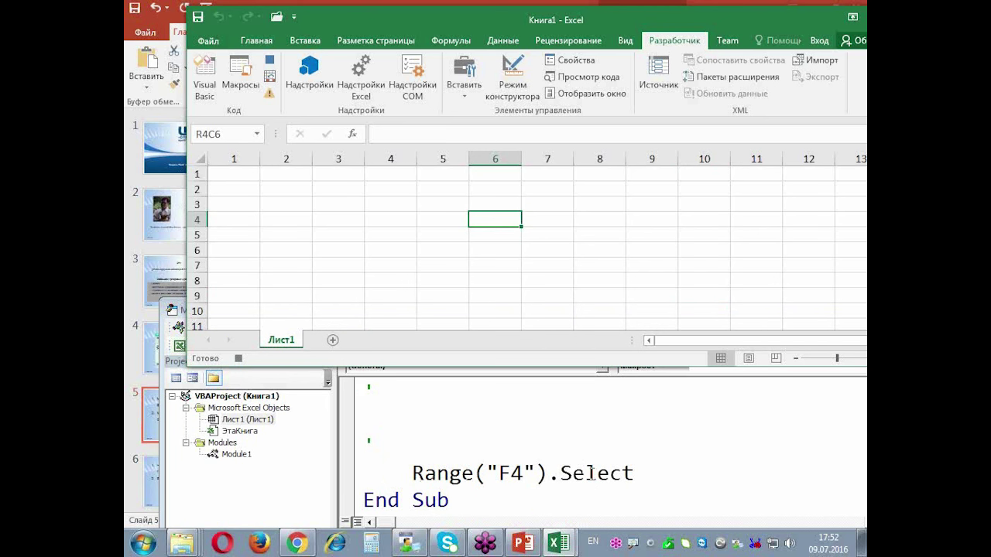
pyautogui.write('ytyt')
pyautogui.press('Return')
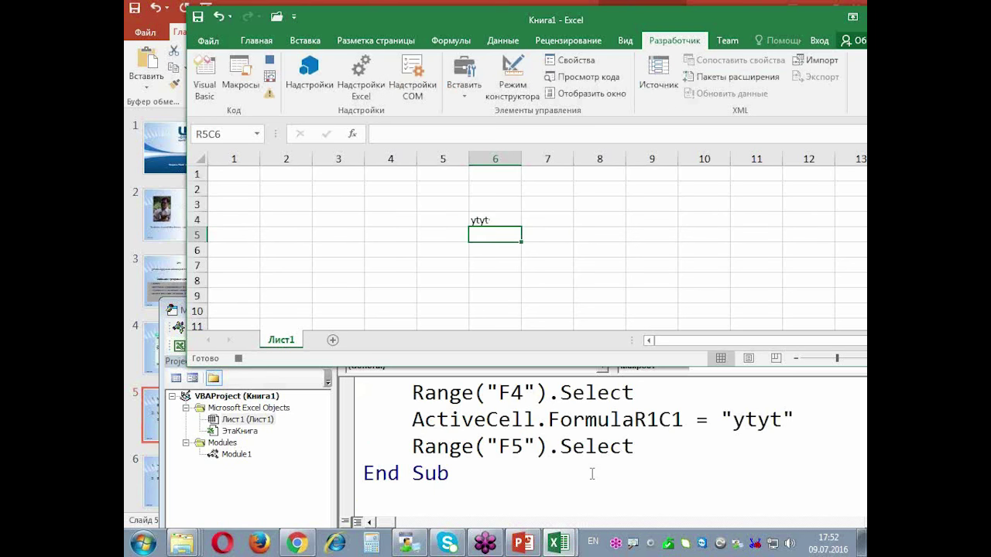
pyautogui.click(635, 191)
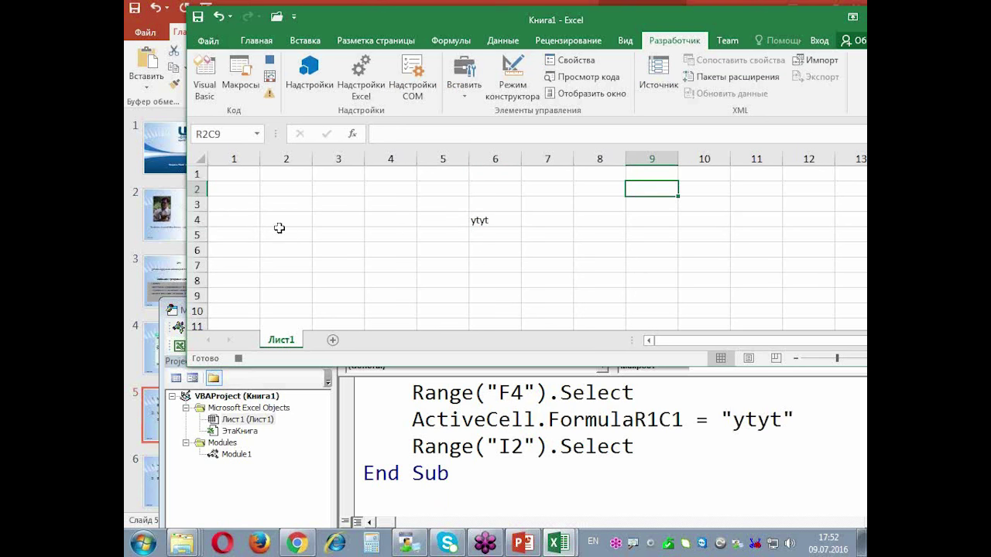
pyautogui.click(245, 187)
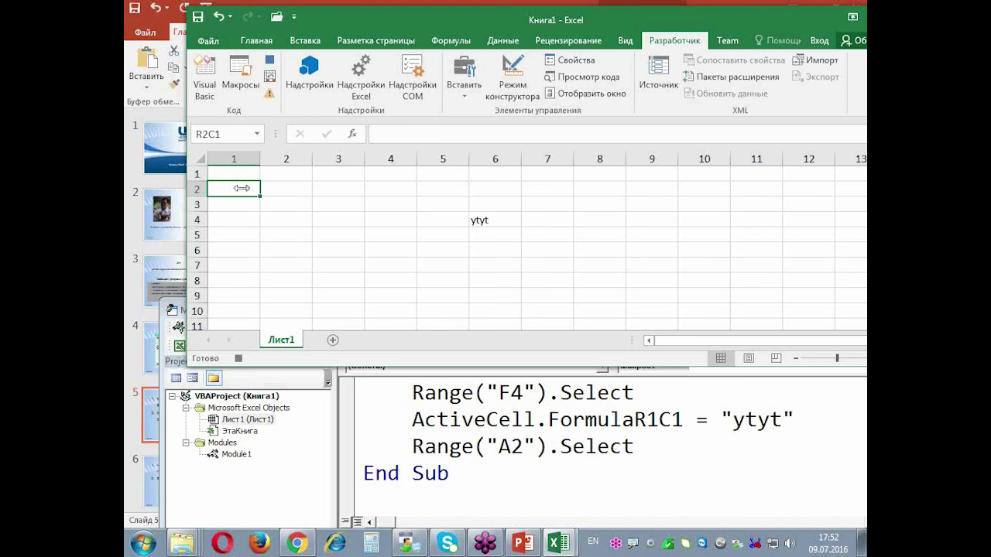
# Step: Record selecting cell E7 and highlight the newly recorded lines in the macro code
pyautogui.scroll(-1, 421, 286)
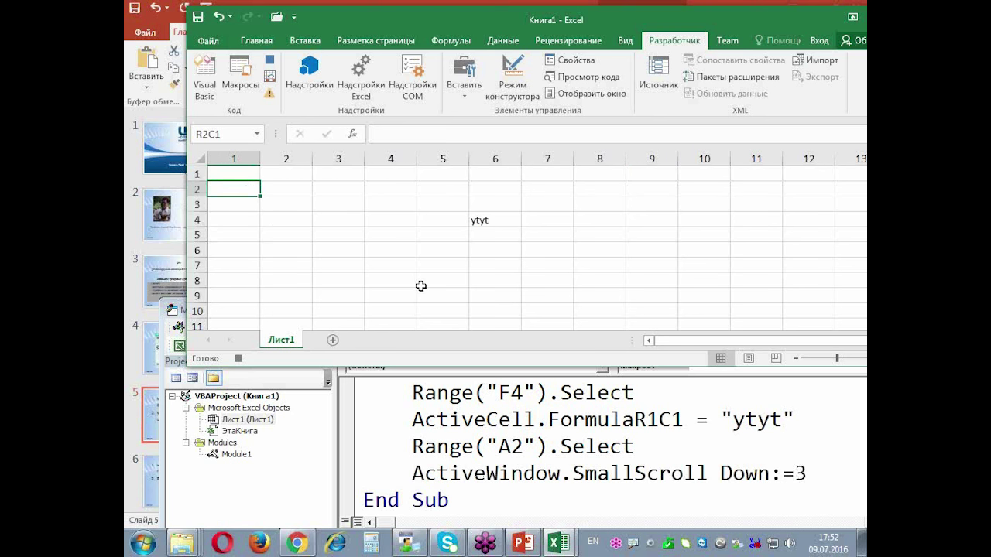
pyautogui.scroll(-1, 419, 285)
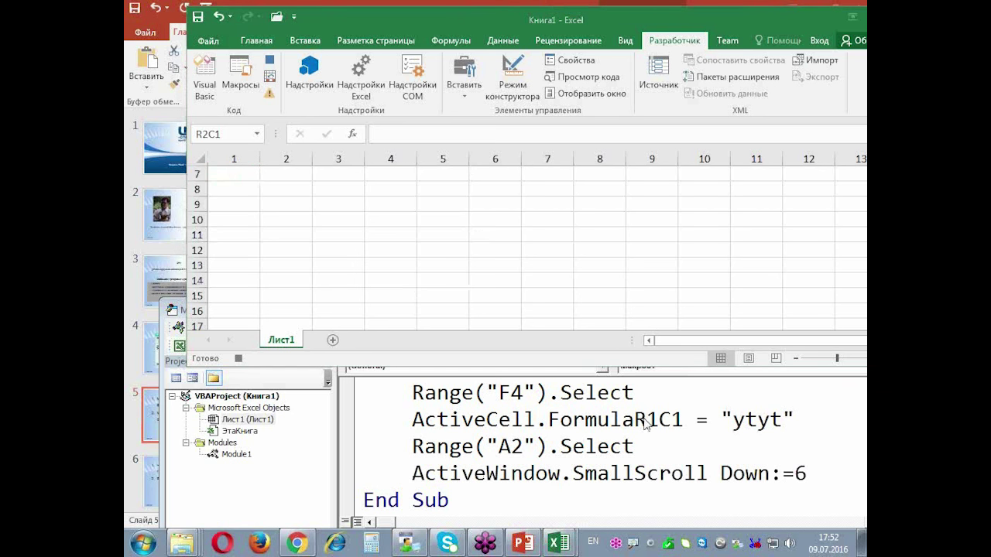
pyautogui.click(447, 249)
pyautogui.scroll(2, 447, 249)
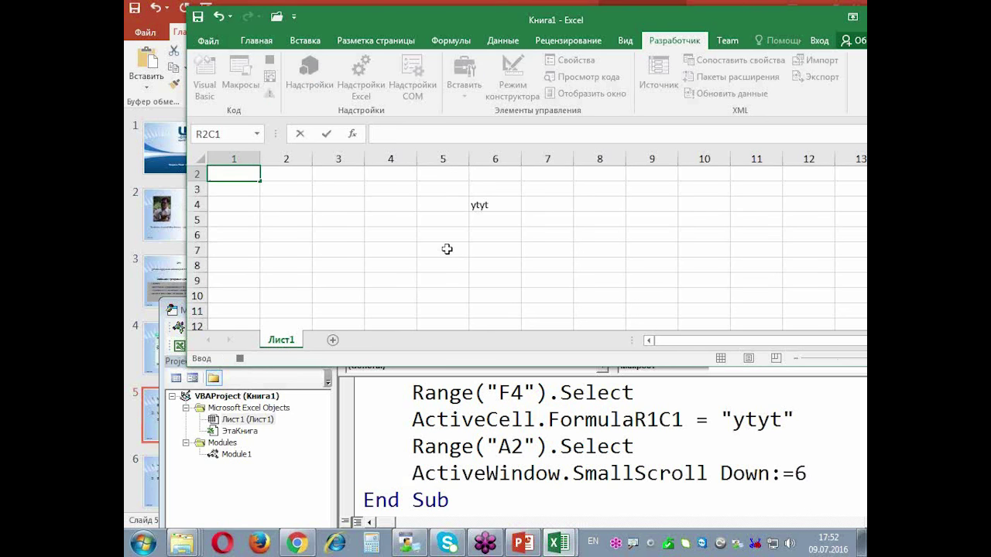
pyautogui.click(447, 249)
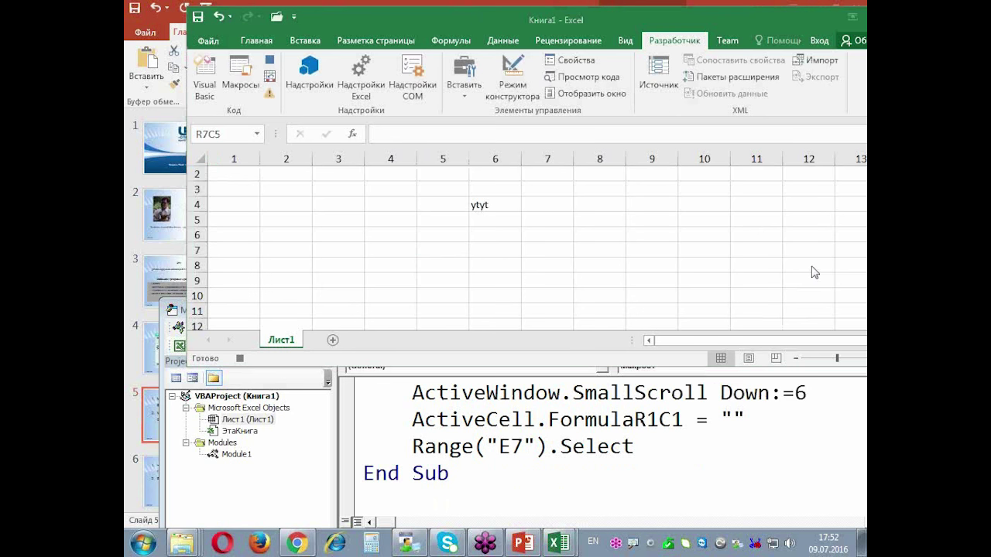
pyautogui.moveTo(766, 445); pyautogui.dragTo(697, 392)
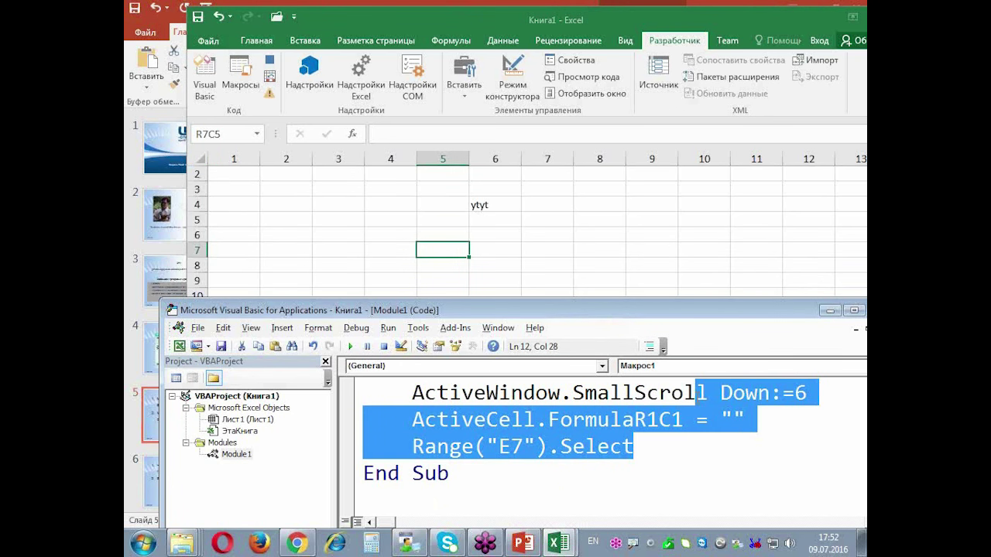
# Step: Select the code from Range("A2").Select down through the empty ActiveCell.FormulaR1C1 = "" line
pyautogui.scroll(1, 520, 430)
pyautogui.click(411, 445)
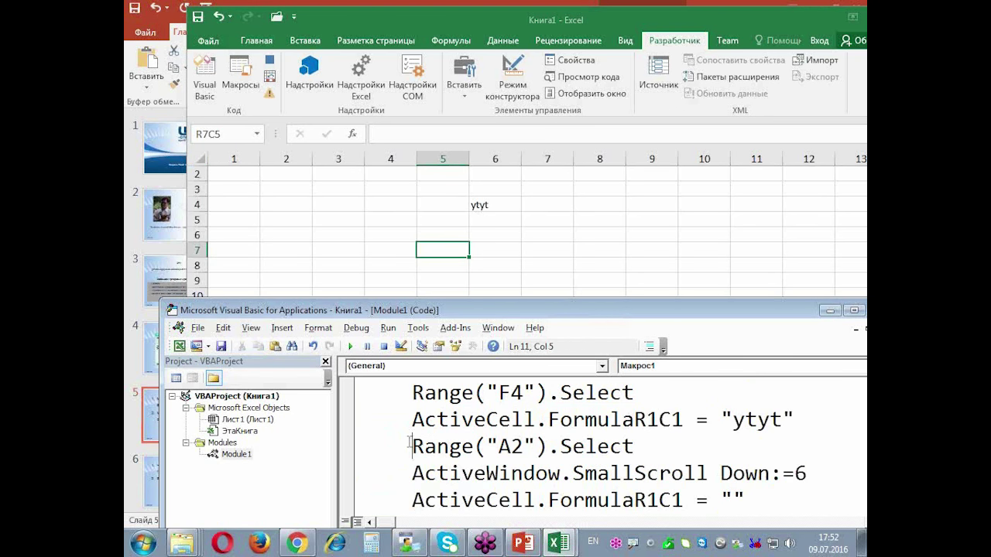
pyautogui.moveTo(411, 444); pyautogui.dragTo(773, 496)
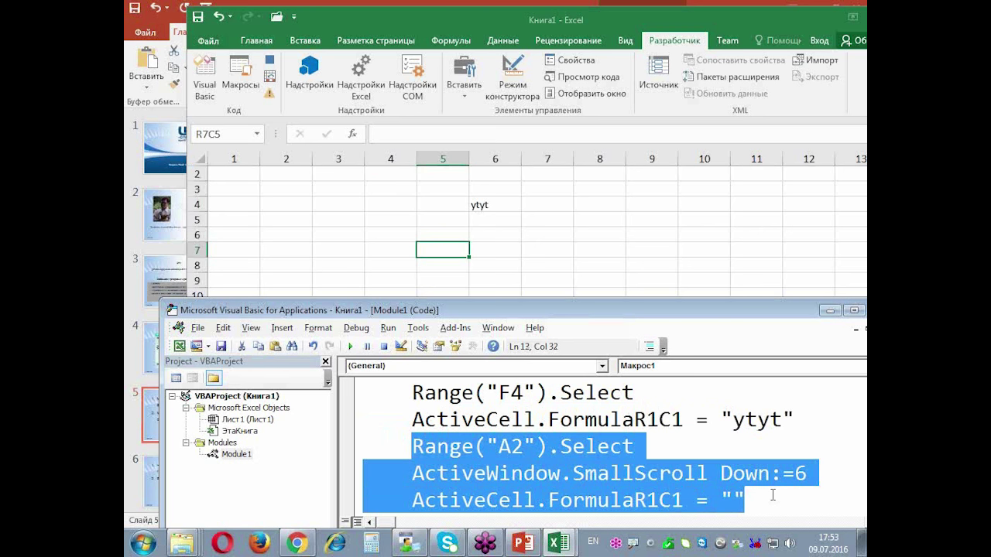
pyautogui.hotkey('shift', 'Down')
pyautogui.moveTo(556, 544)
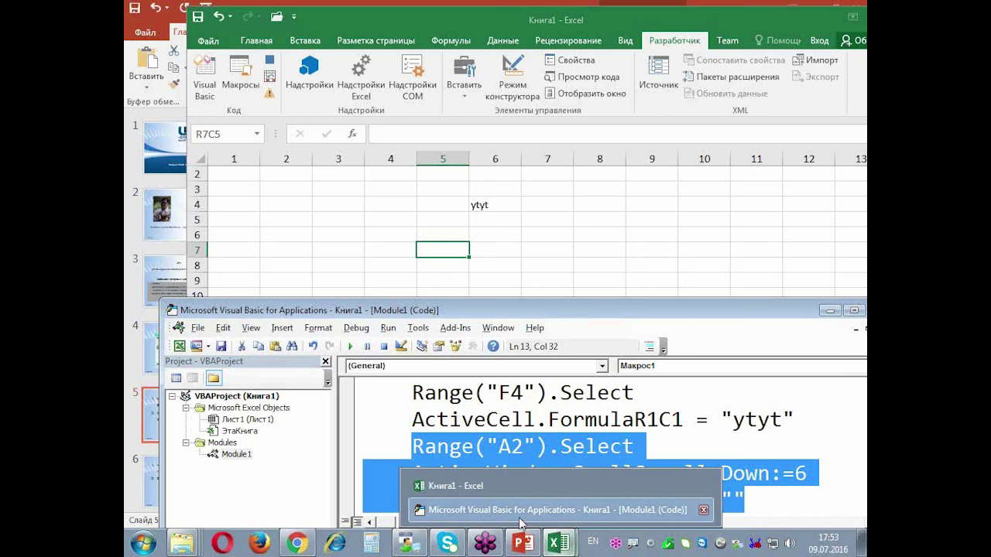
# Step: Advance to slide 6 and highlight its 'Чуть чуть напилинга (рекодию и гуглю)' bullet
pyautogui.click(523, 544)
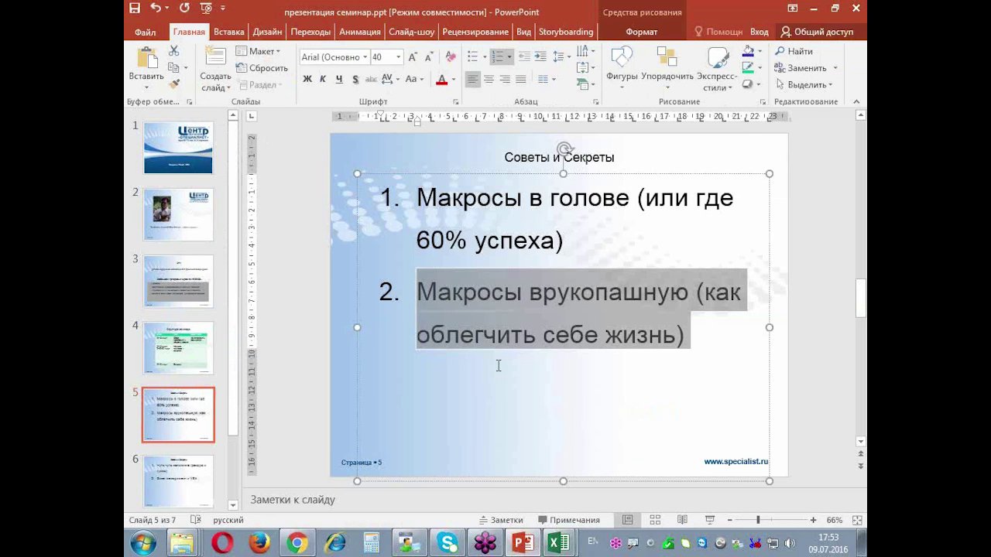
pyautogui.scroll(-2, 498, 366)
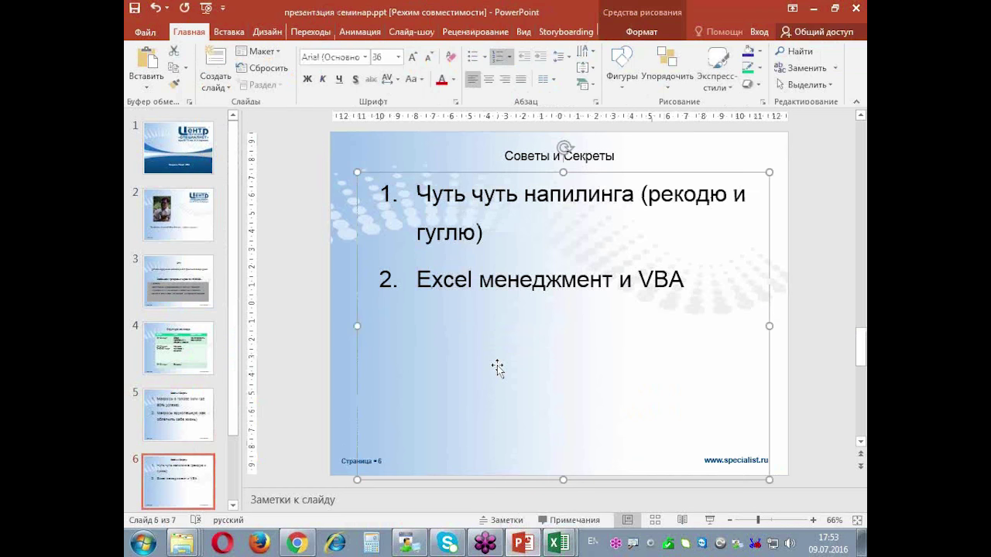
pyautogui.moveTo(417, 192); pyautogui.dragTo(500, 230)
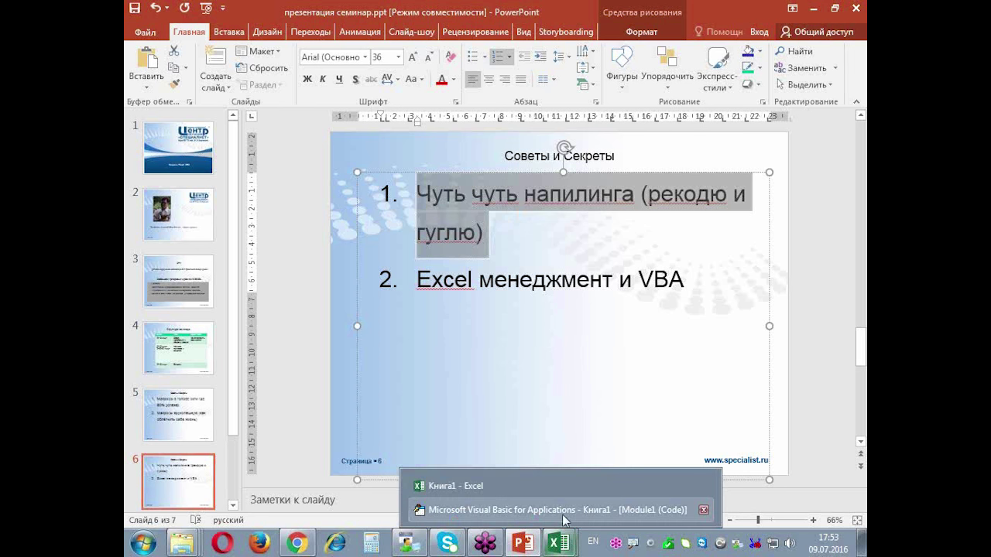
pyautogui.click(564, 512)
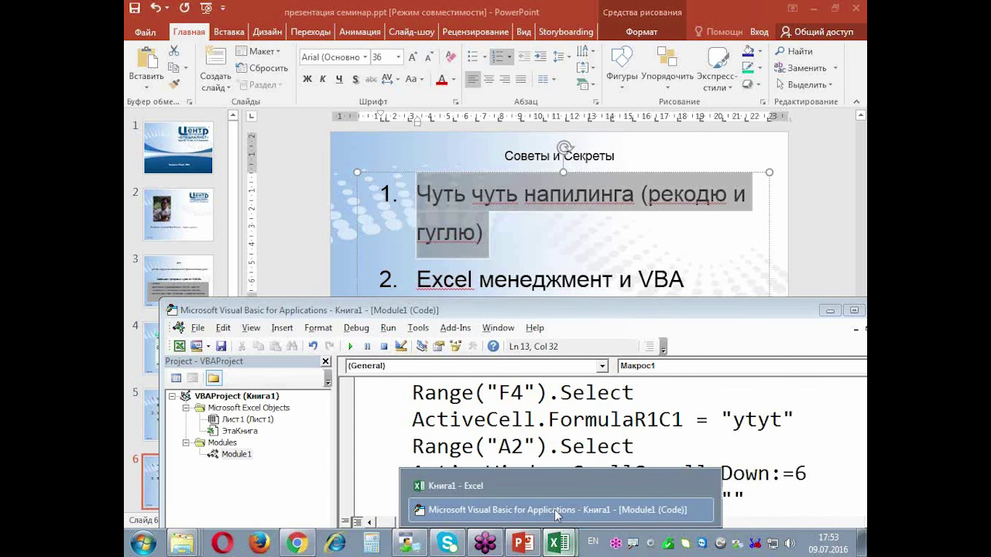
# Step: Delete the Range("A2").Select, SmallScroll and empty FormulaR1C1 lines plus the leftover blank line
pyautogui.click(549, 485)
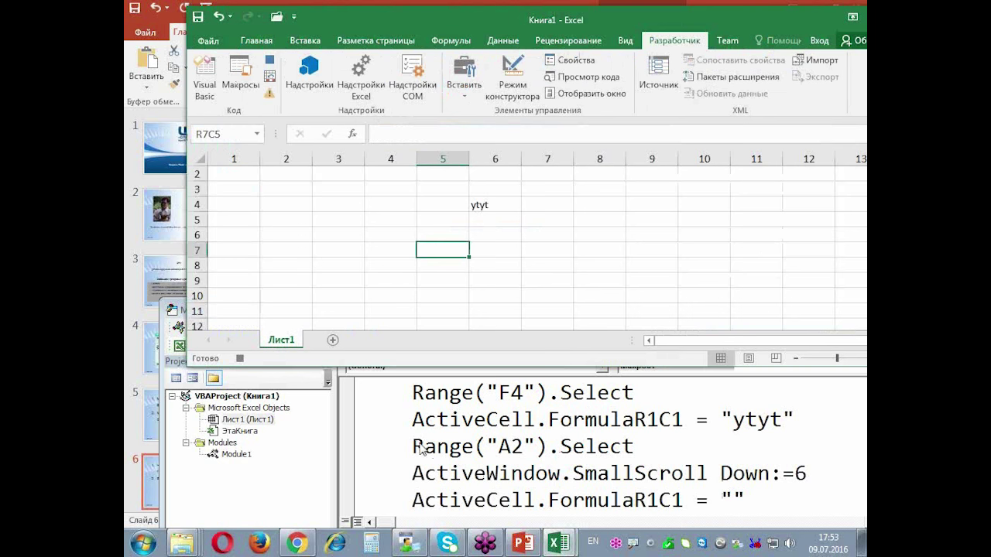
pyautogui.moveTo(755, 501); pyautogui.dragTo(396, 446)
pyautogui.press('Delete')
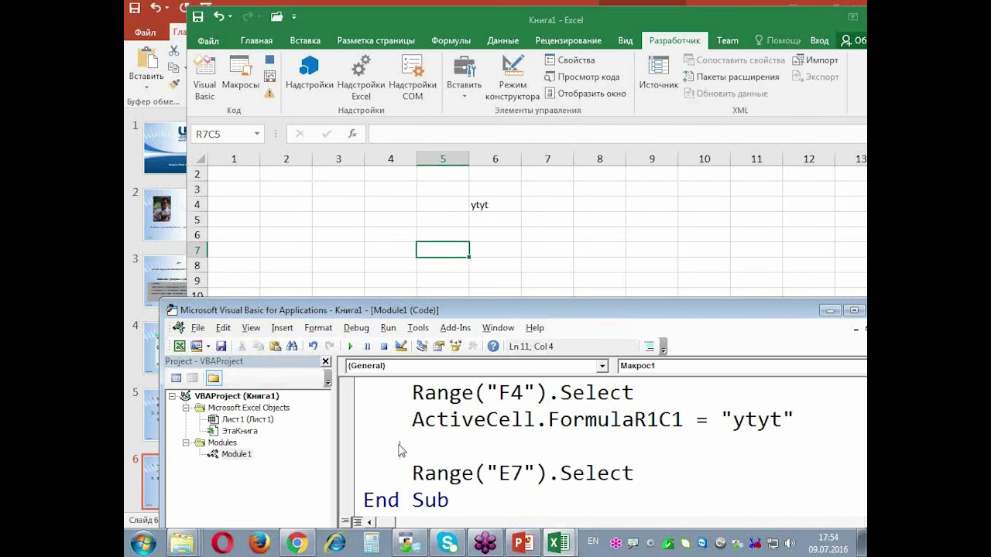
pyautogui.press('Delete')
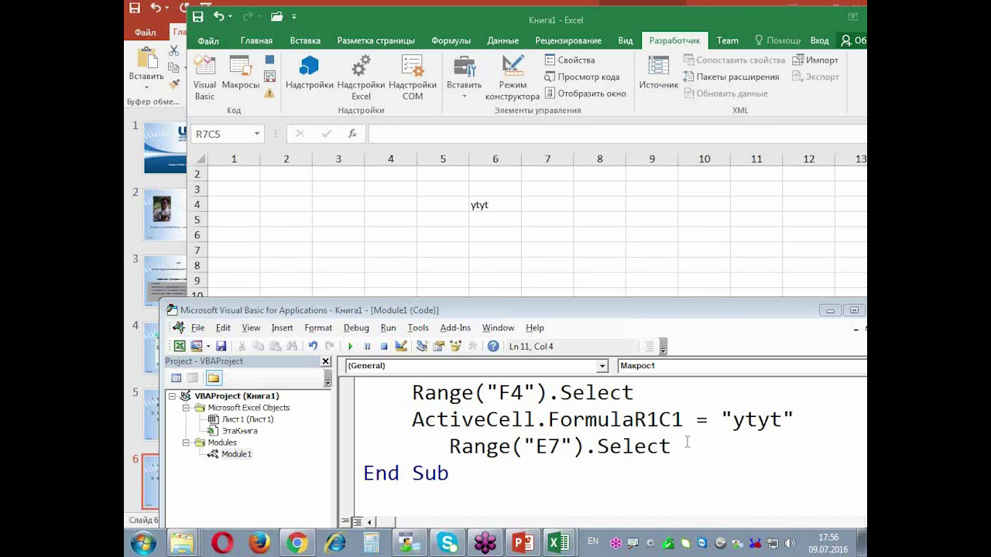
# Step: Record selecting cell D6, typing and erasing stray '=' and '^' characters there
pyautogui.click(378, 239)
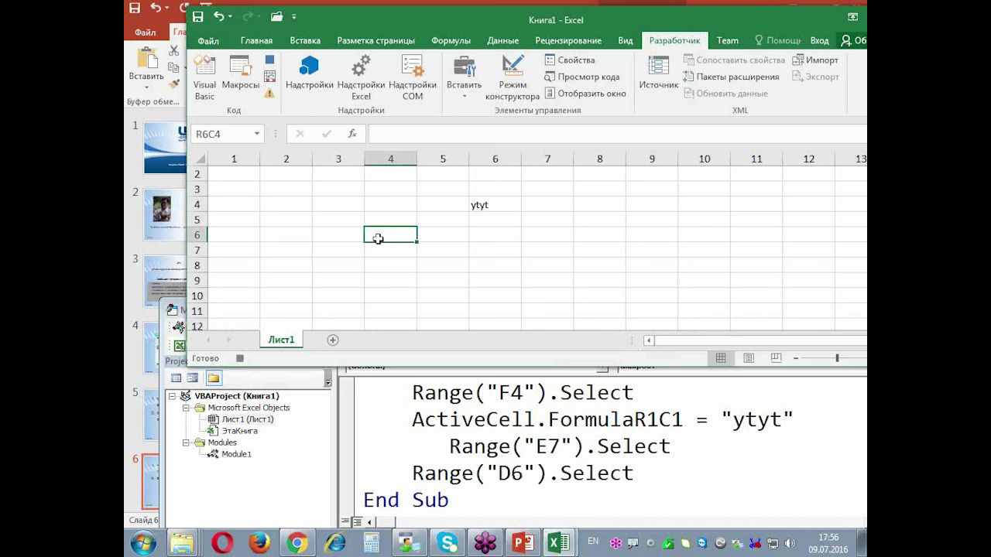
pyautogui.write('=')
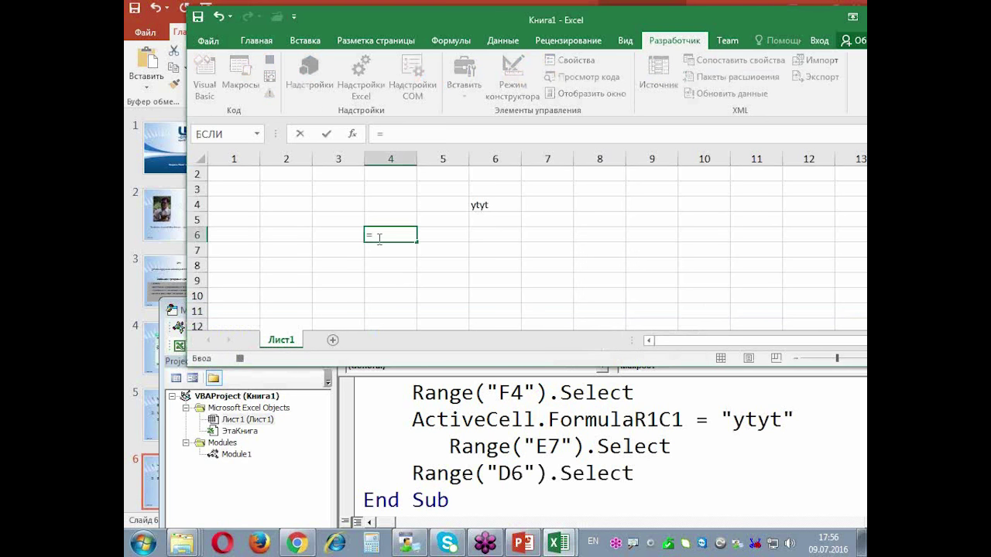
pyautogui.press('BackSpace')
pyautogui.write('^')
pyautogui.press('BackSpace')
pyautogui.write('=')
pyautogui.hotkey('alt', 'Tab')
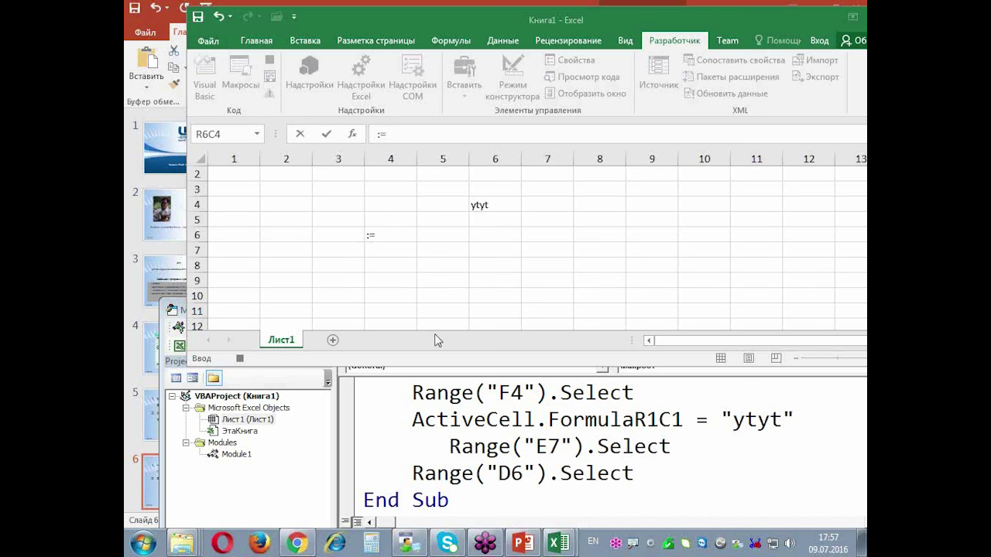
# Step: Cancel the stray entry, enter 'jkj' in D6, and record selecting F4
pyautogui.click(554, 338)
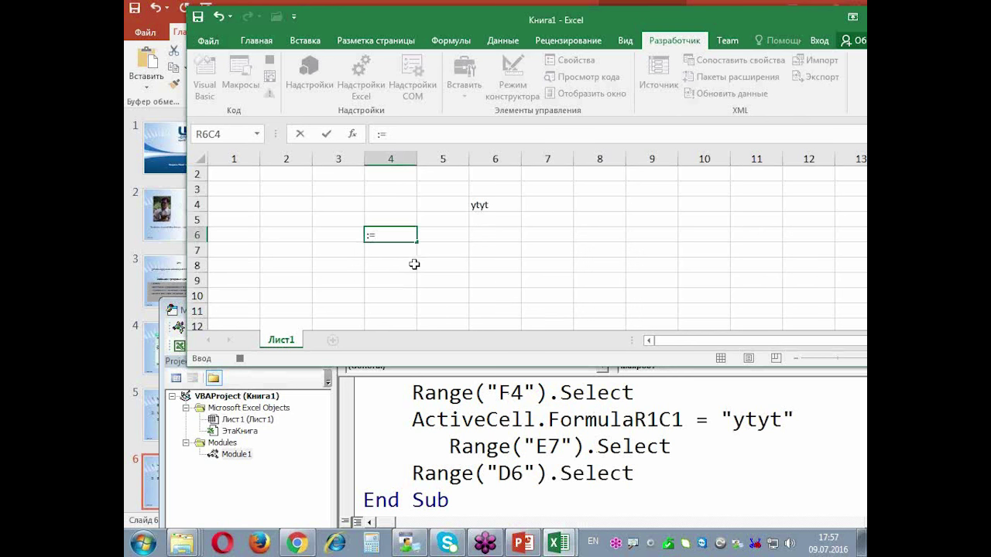
pyautogui.press('Escape')
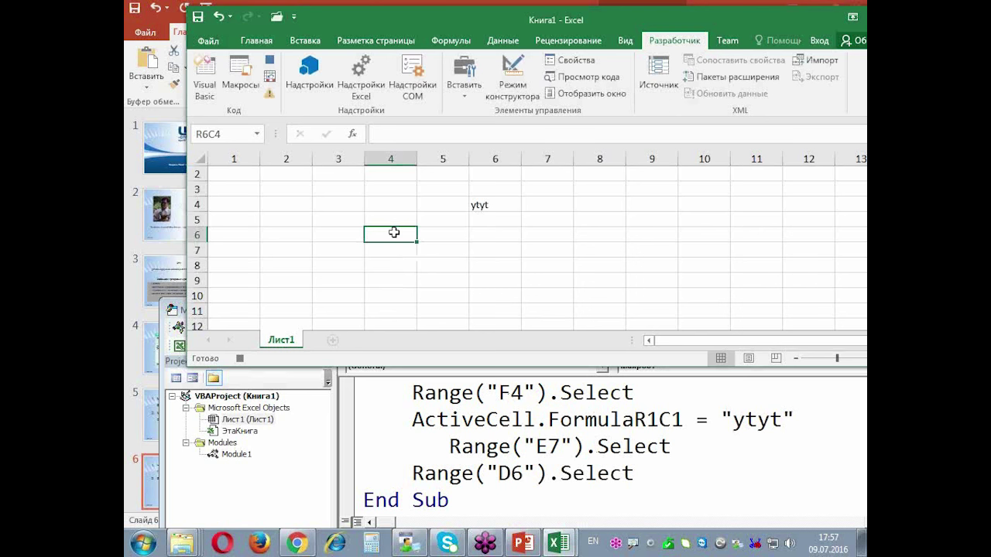
pyautogui.write('jkj')
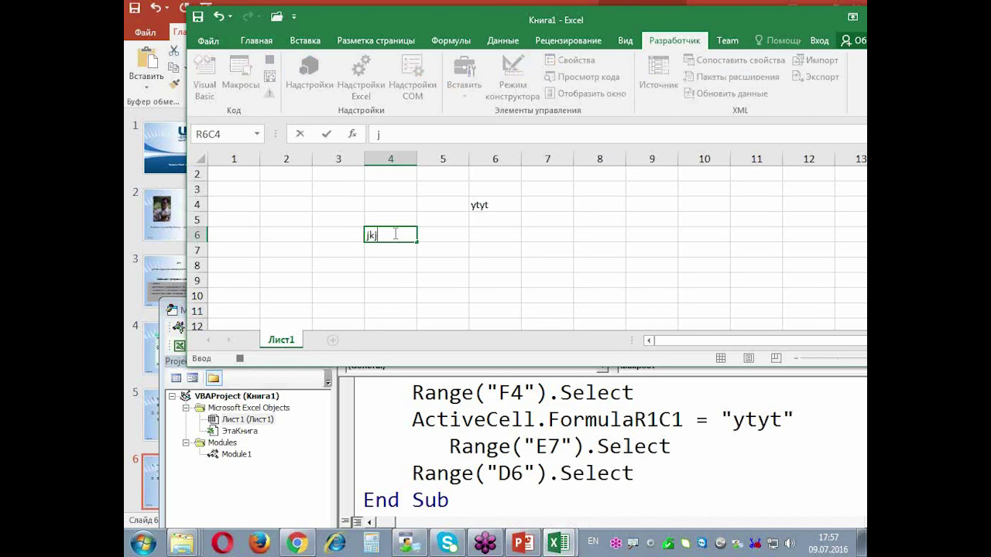
pyautogui.press('Return')
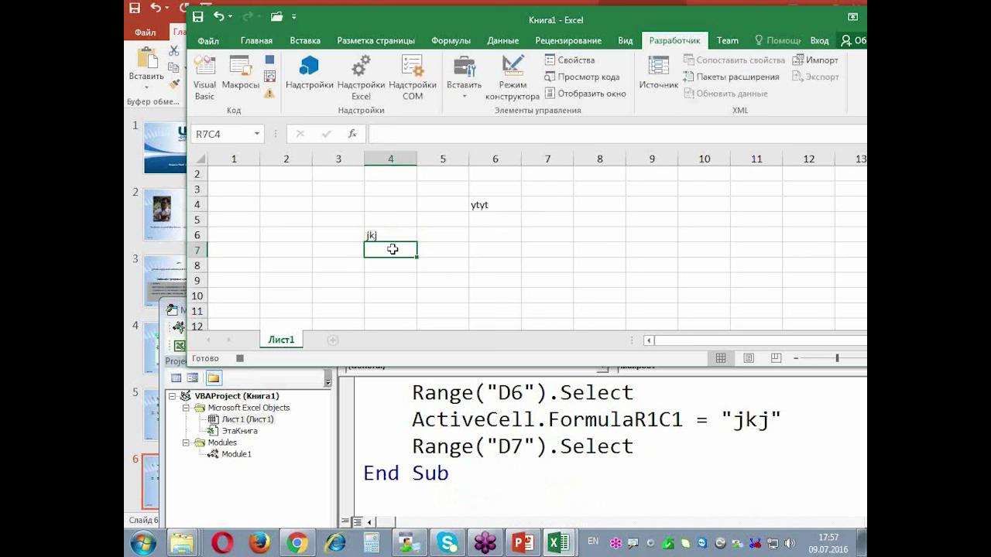
pyautogui.click(505, 202)
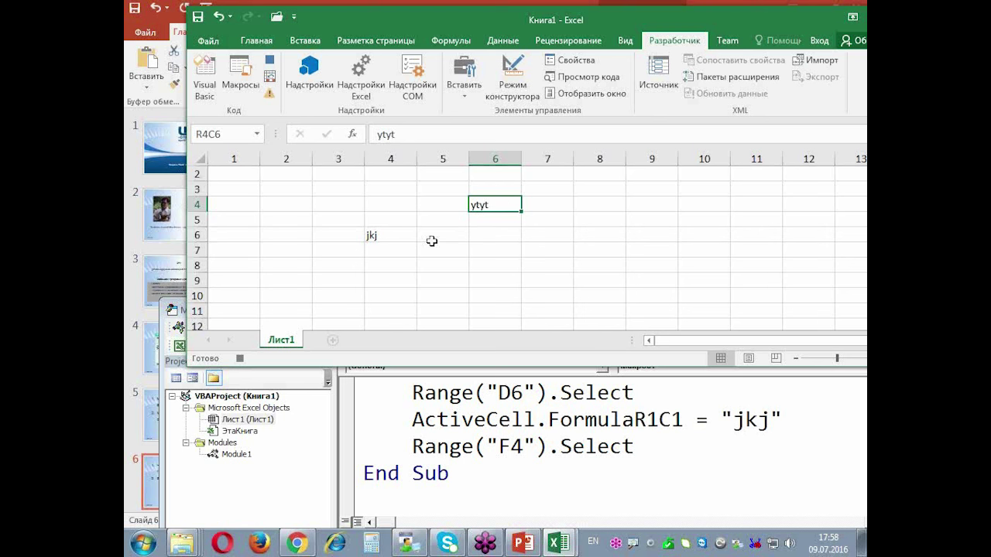
# Step: Record selecting D6, then F4, then D6 again
pyautogui.click(376, 236)
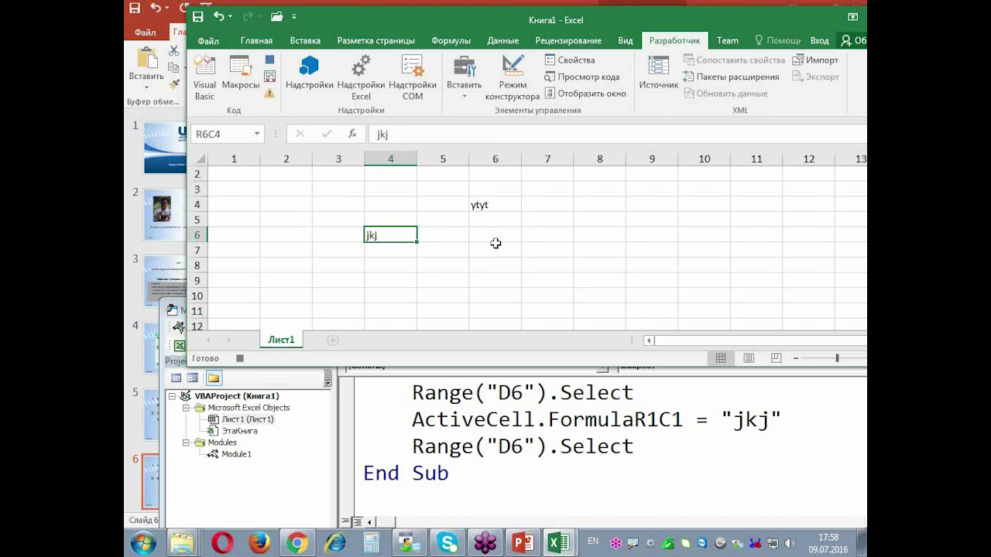
pyautogui.click(502, 200)
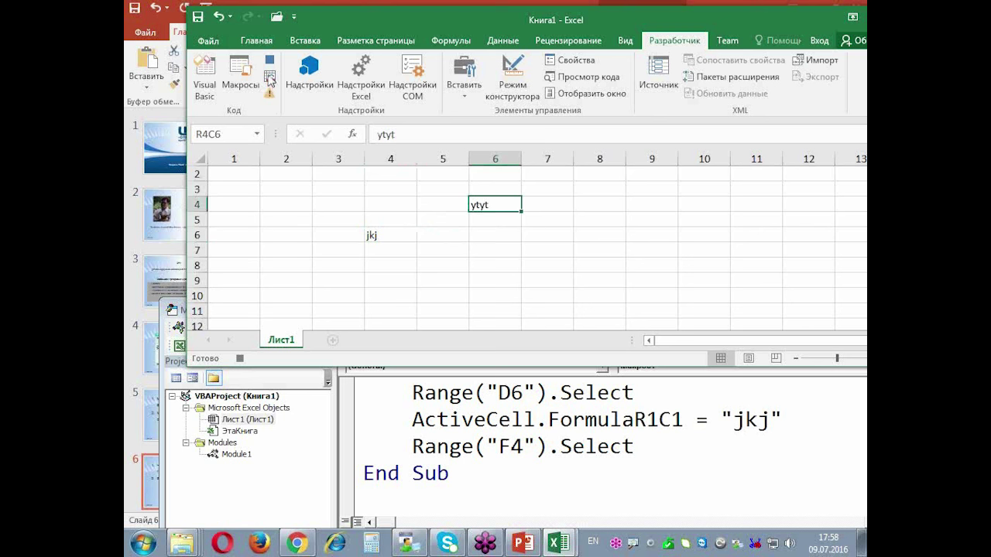
pyautogui.click(391, 236)
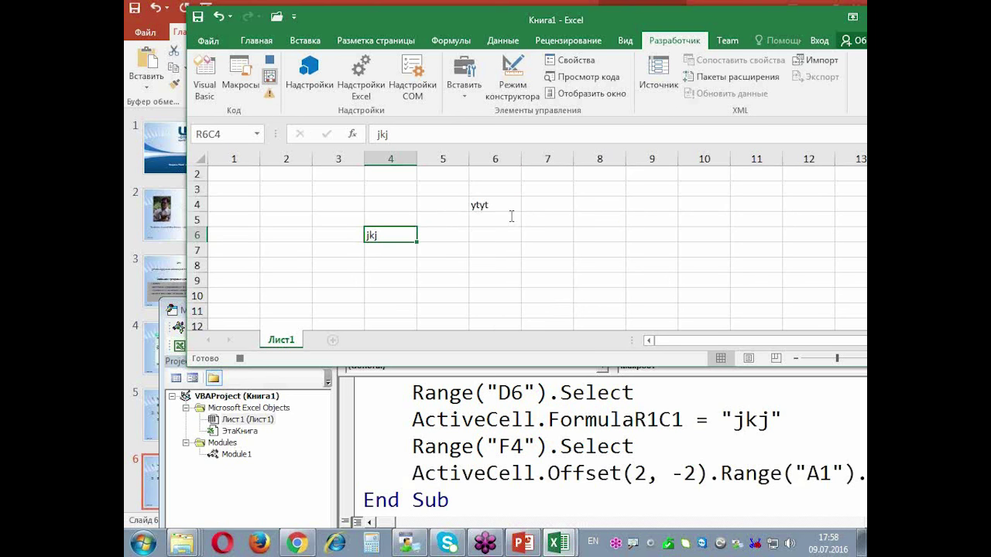
# Step: Examine the row offset 2 and column offset -2 in the recorded Offset line
pyautogui.click(648, 471)
pyautogui.doubleClick(641, 473)
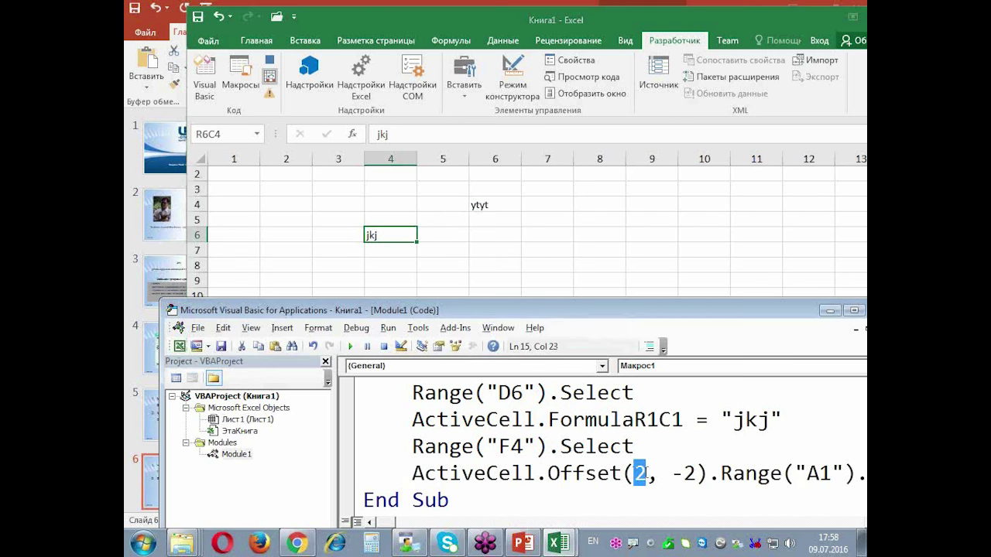
pyautogui.moveTo(692, 474); pyautogui.dragTo(674, 474)
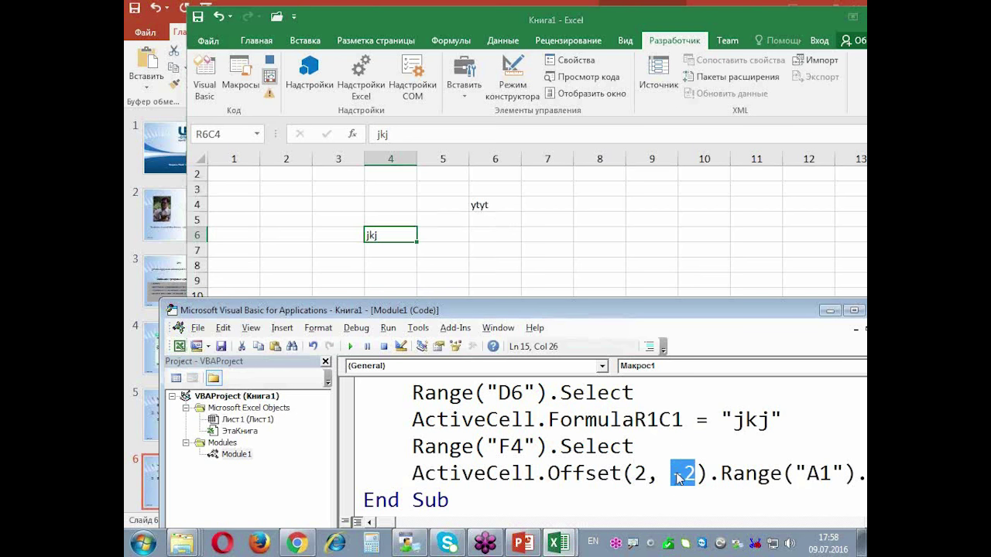
# Step: Record selecting F4, turn on relative references to move to H8, then toggle them again
pyautogui.click(270, 75)
pyautogui.click(501, 205)
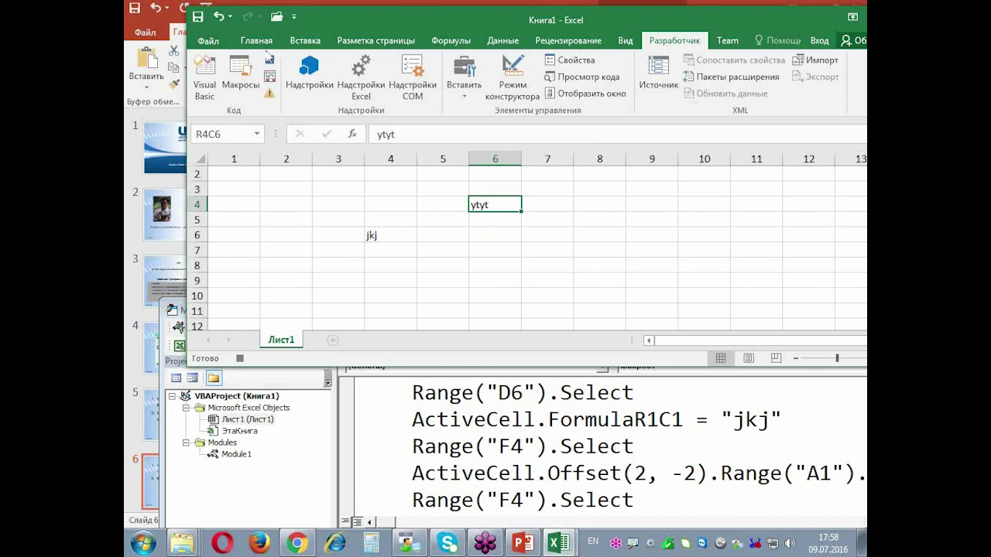
pyautogui.click(270, 78)
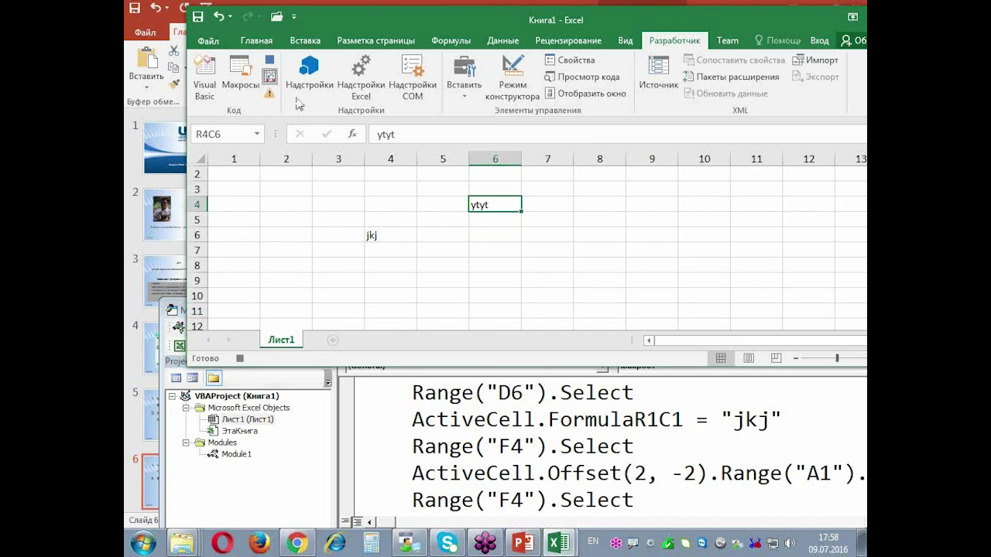
pyautogui.click(596, 268)
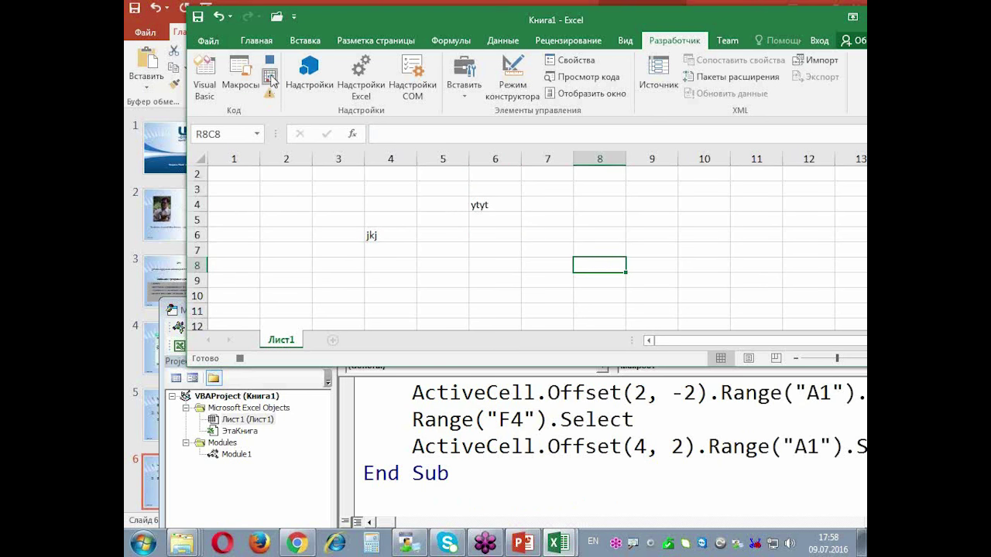
pyautogui.click(270, 78)
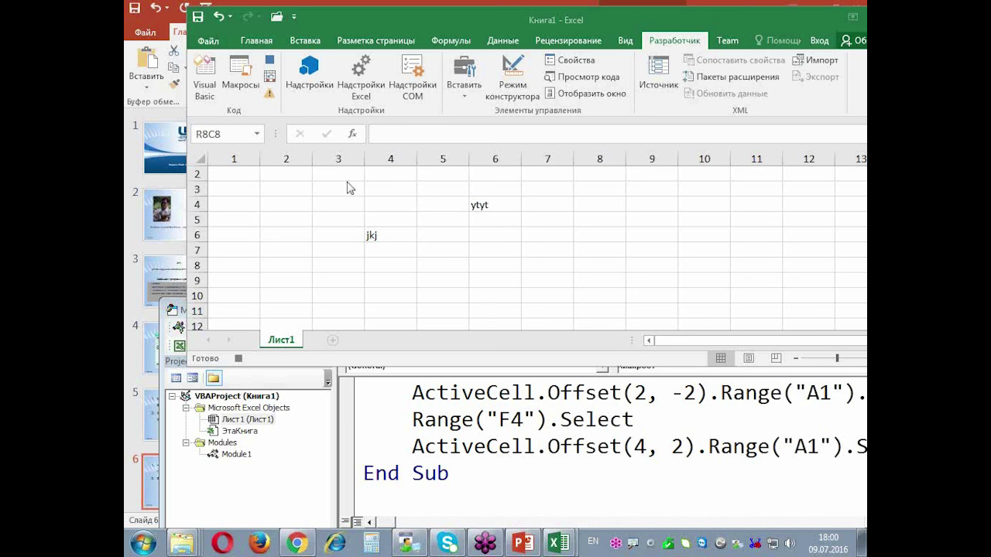
pyautogui.click(279, 62)
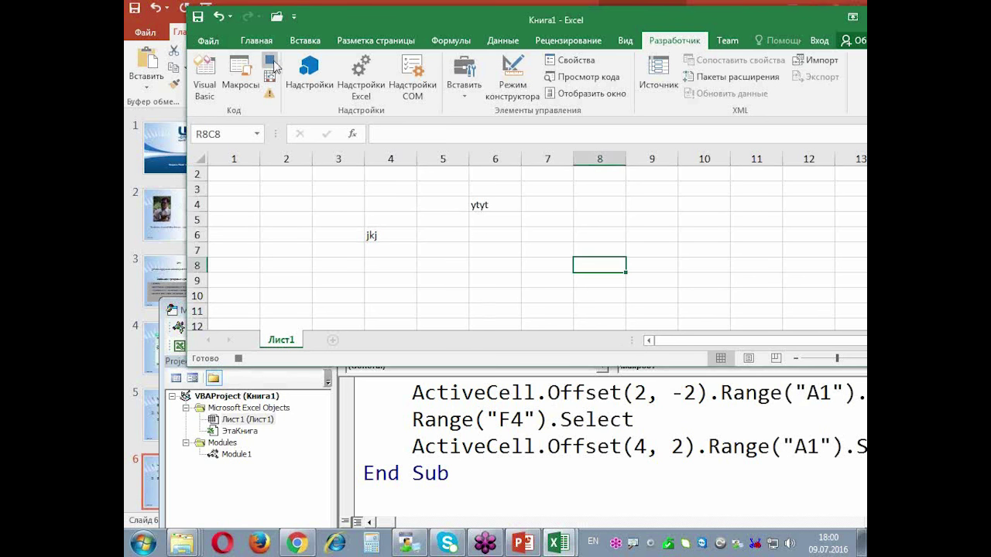
# Step: Select D8:E8 and maximize the workbook window
pyautogui.moveTo(411, 262); pyautogui.dragTo(445, 265)
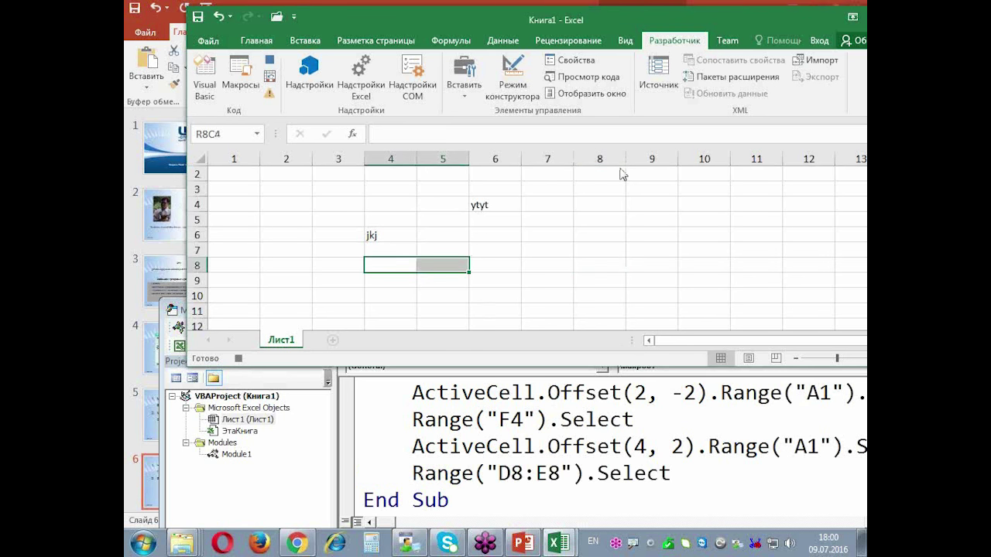
pyautogui.moveTo(811, 23)
pyautogui.mouseDown()
pyautogui.moveTo(763, 23)
pyautogui.moveTo(804, 37)
pyautogui.mouseUp()
pyautogui.click(821, 31)
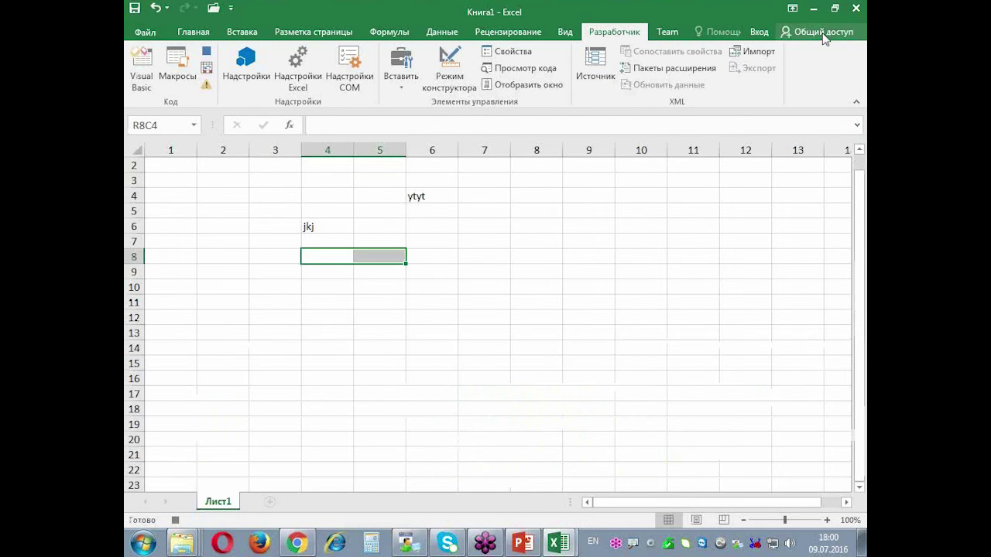
# Step: Fill every cell of E15:K20 with 'jkfh' using Ctrl+Enter, then select H18
pyautogui.click(379, 364)
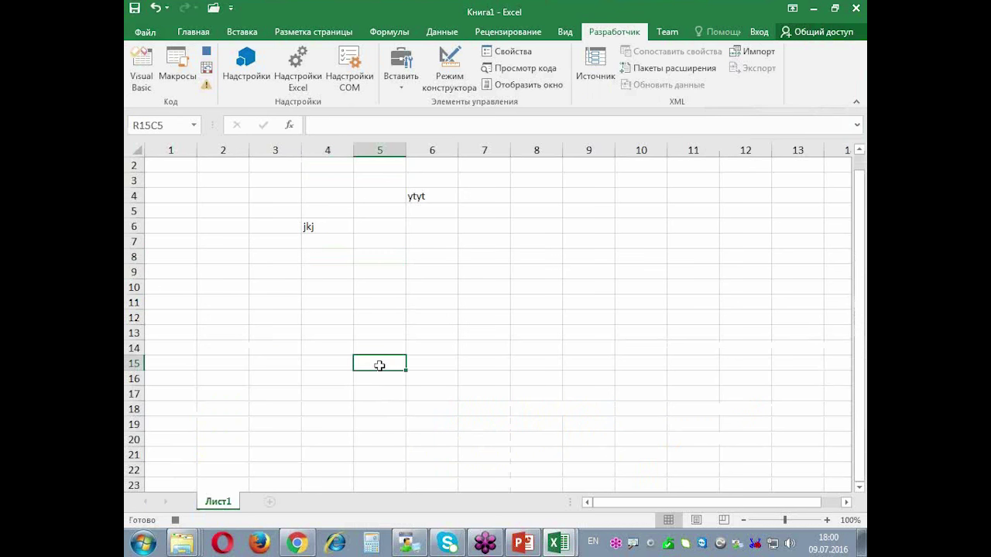
pyautogui.hotkey('shift', 'Right')
pyautogui.hotkey('shift', 'Right')
pyautogui.hotkey('shift', 'Right')
pyautogui.hotkey('shift', 'Right')
pyautogui.hotkey('shift', 'Right')
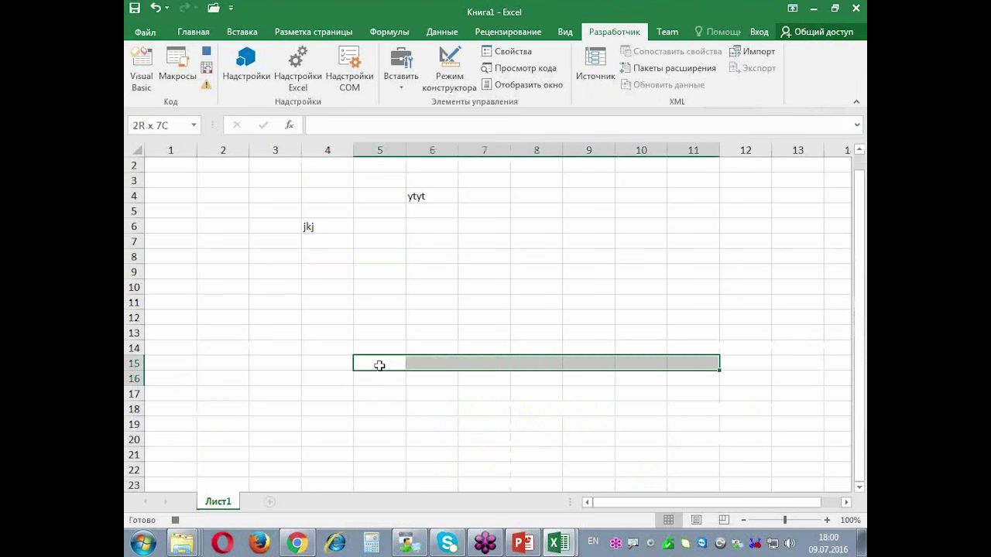
pyautogui.hotkey('shift', 'Down')
pyautogui.hotkey('shift', 'Down')
pyautogui.hotkey('shift', 'Down')
pyautogui.hotkey('shift', 'Down')
pyautogui.write('jkfh')
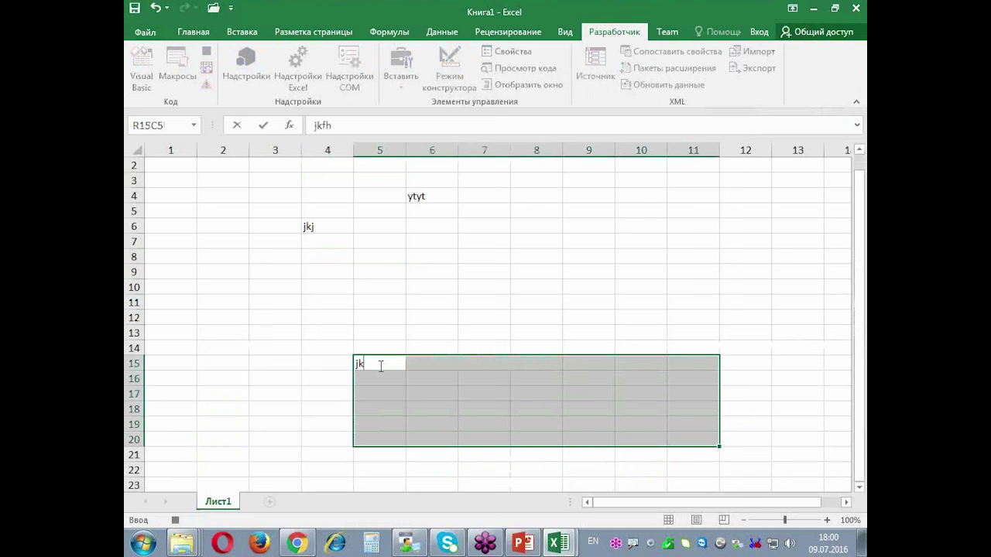
pyautogui.hotkey('ctrl', 'Return')
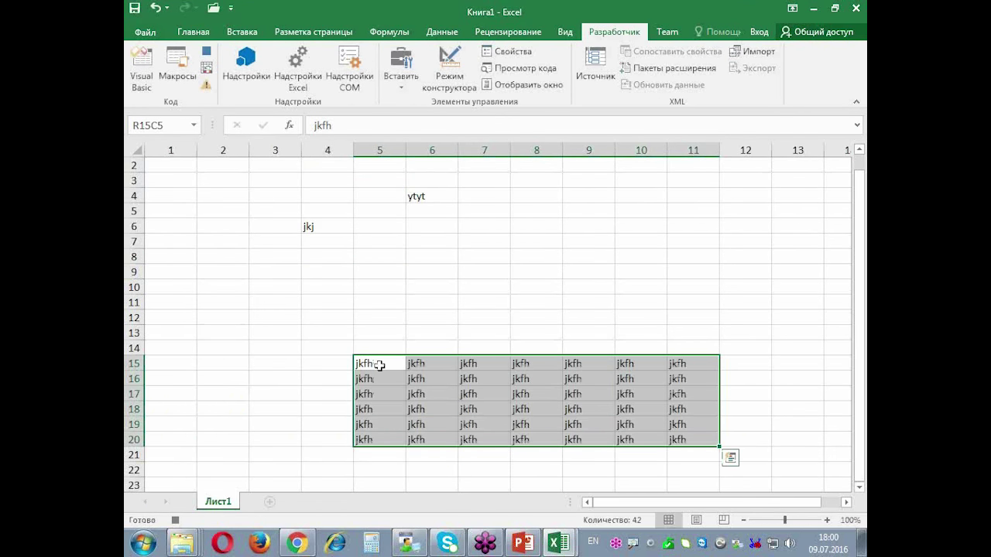
pyautogui.click(530, 407)
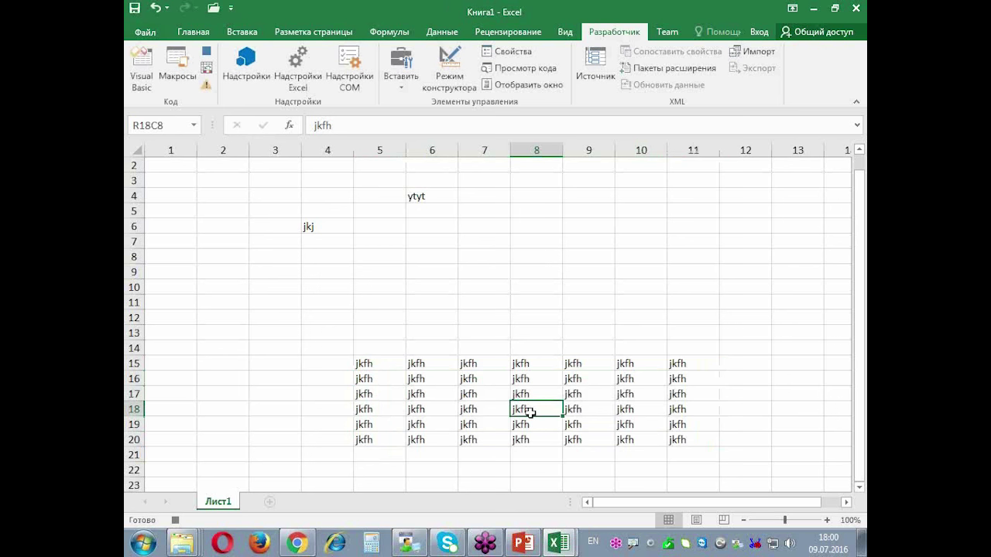
pyautogui.moveTo(385, 365)
pyautogui.mouseDown()
pyautogui.moveTo(691, 451)
pyautogui.moveTo(688, 442)
pyautogui.mouseUp()
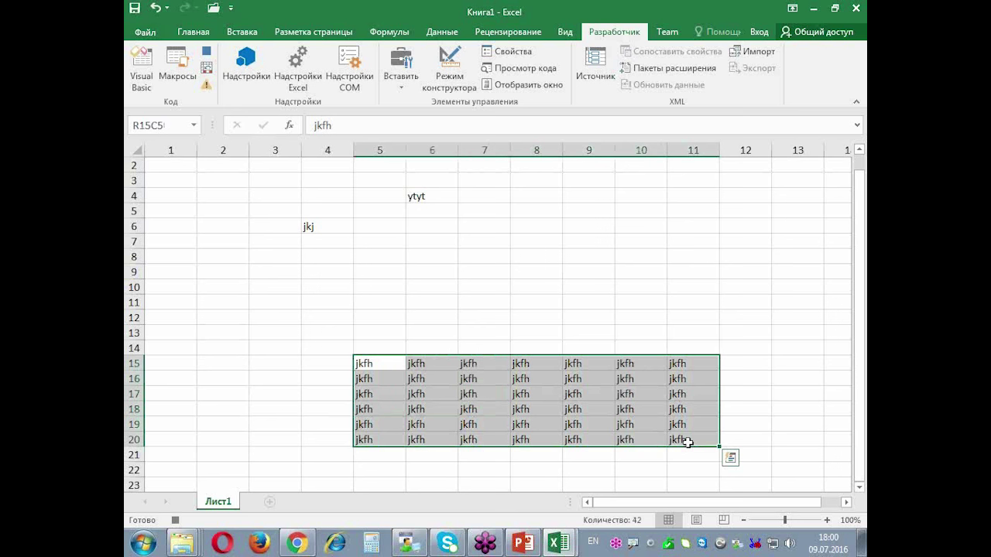
pyautogui.click(525, 410)
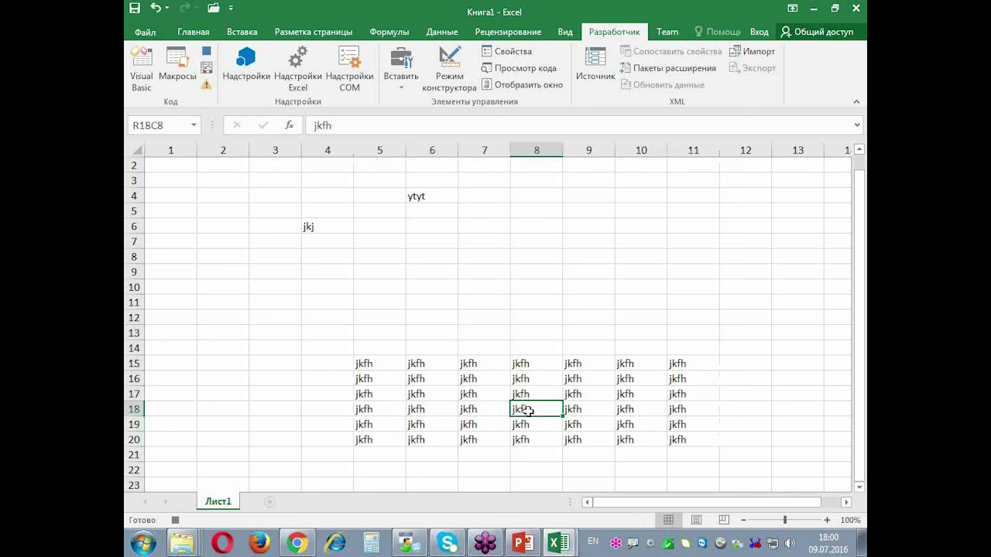
pyautogui.hotkey('ctrl', 'a')
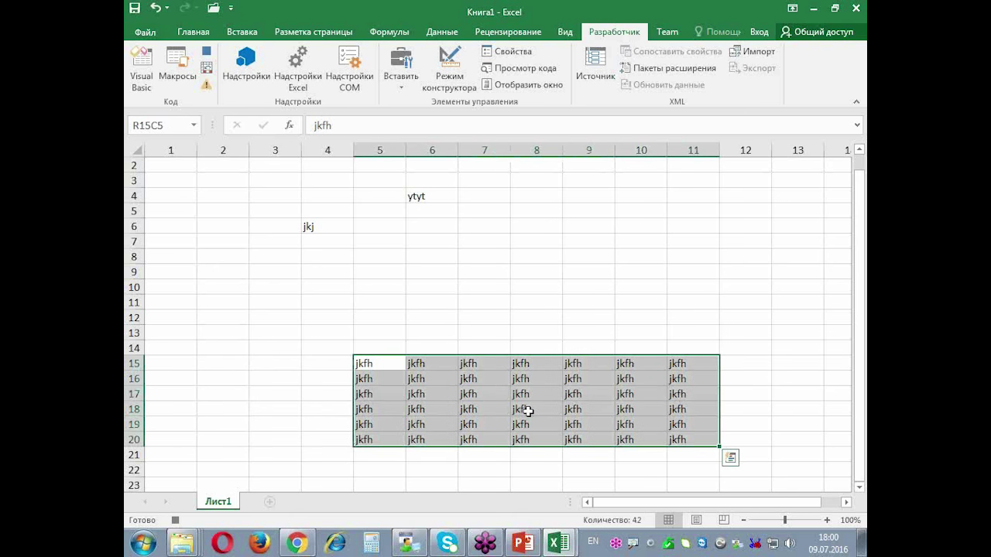
pyautogui.click(531, 410)
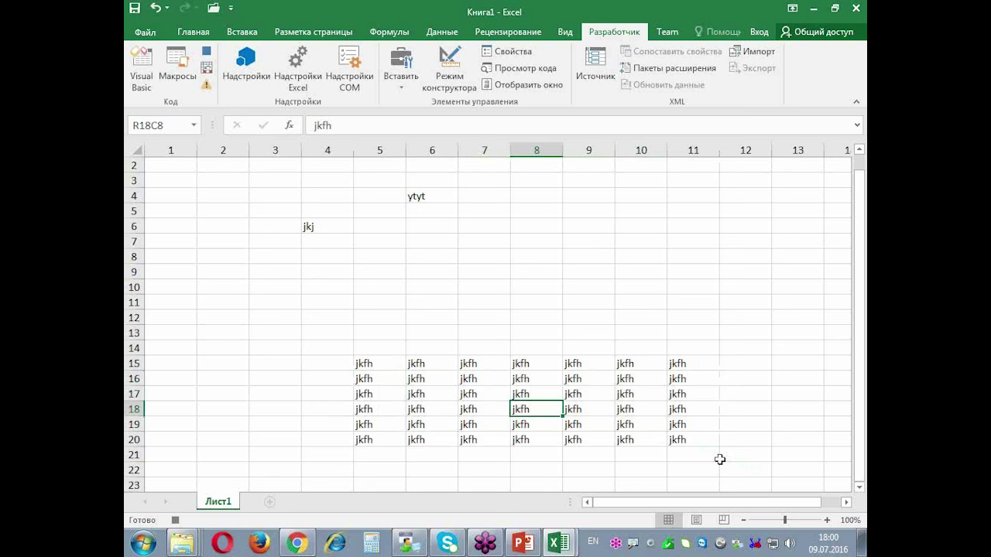
pyautogui.click(583, 409)
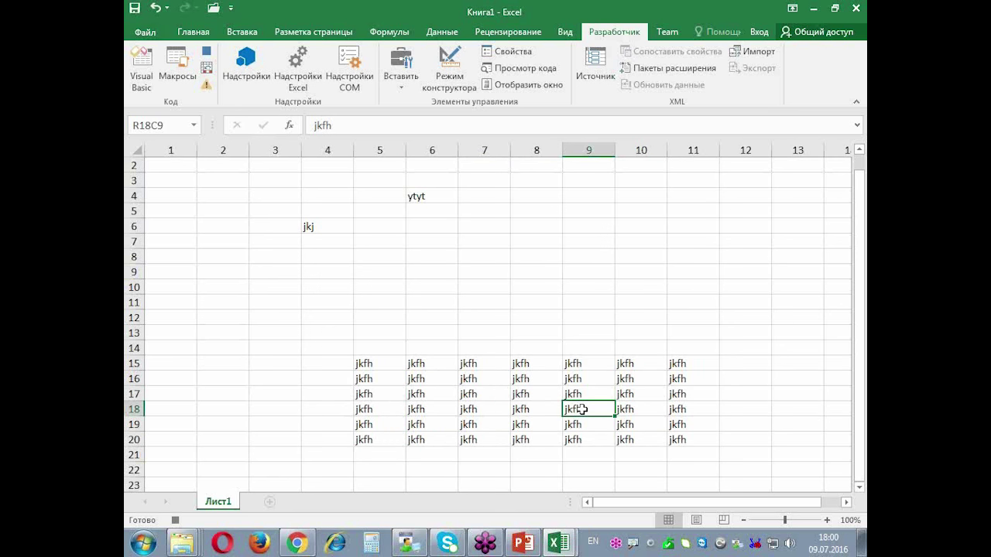
pyautogui.hotkey('ctrl', 'a')
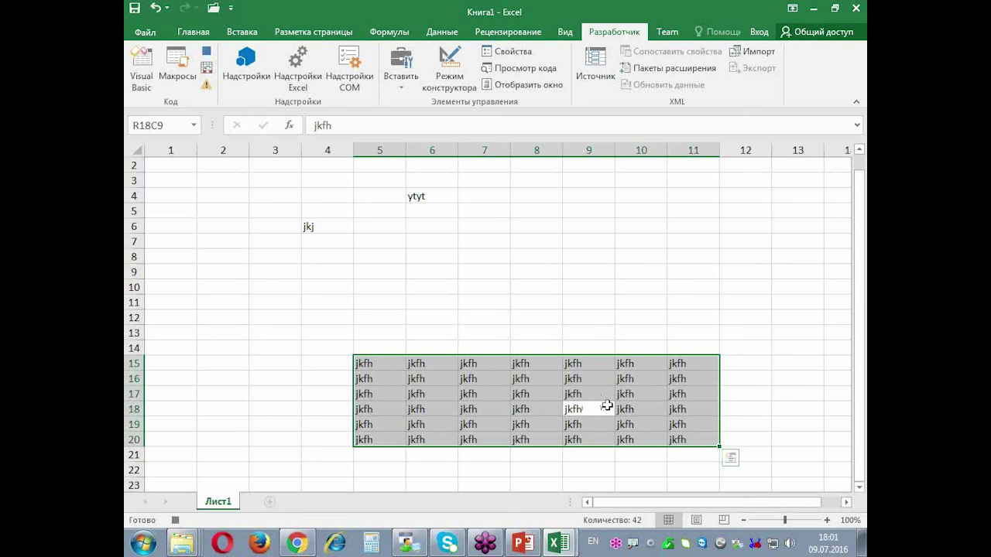
pyautogui.click(634, 406)
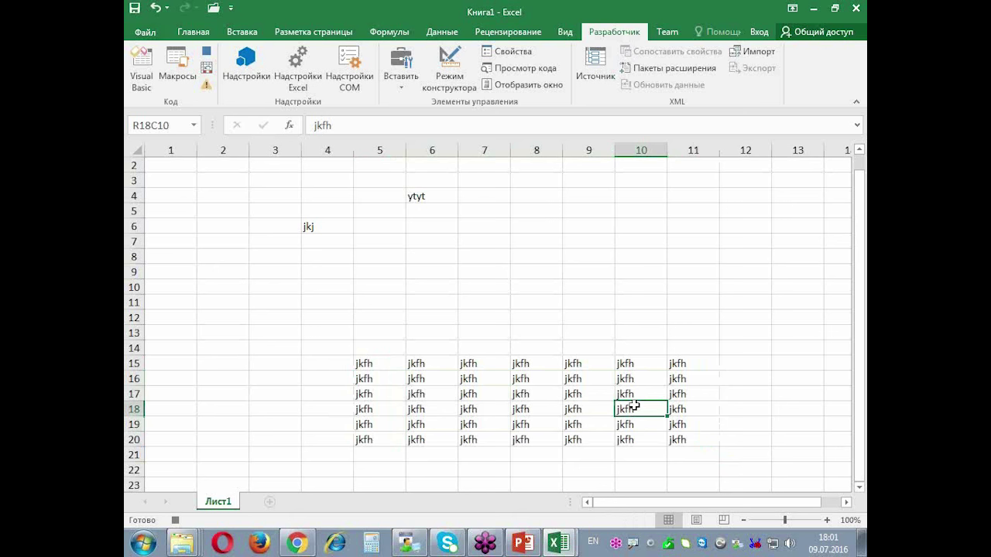
pyautogui.hotkey('ctrl', 'a')
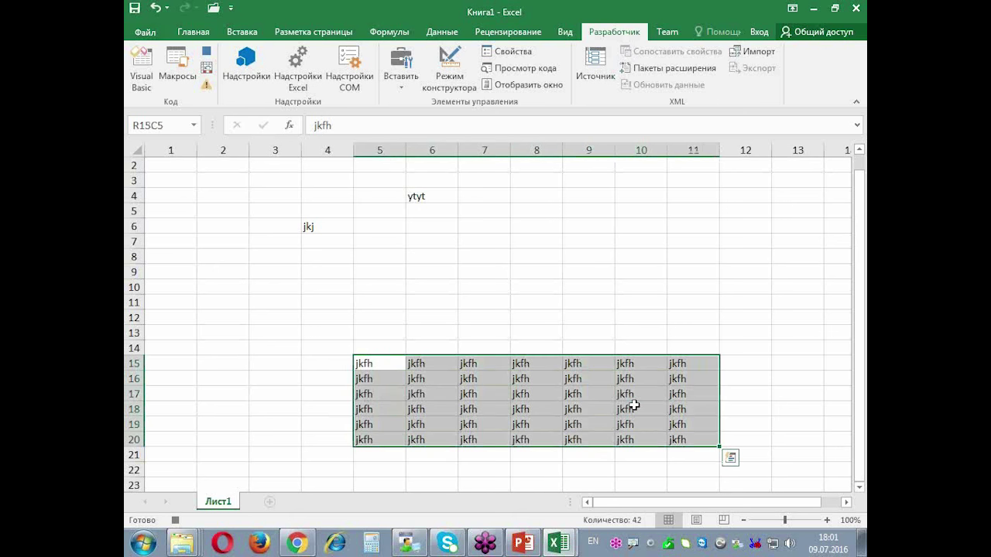
pyautogui.click(543, 413)
pyautogui.rightClick(544, 416)
pyautogui.click(525, 410)
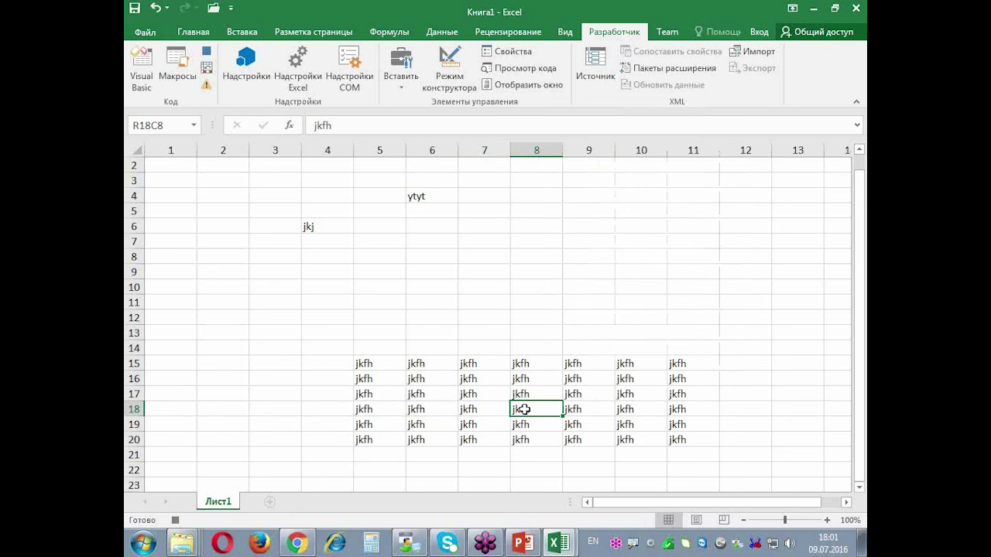
# Step: Select the block's current region through Go To Special > Current region
pyautogui.hotkey('ctrl', 'g')
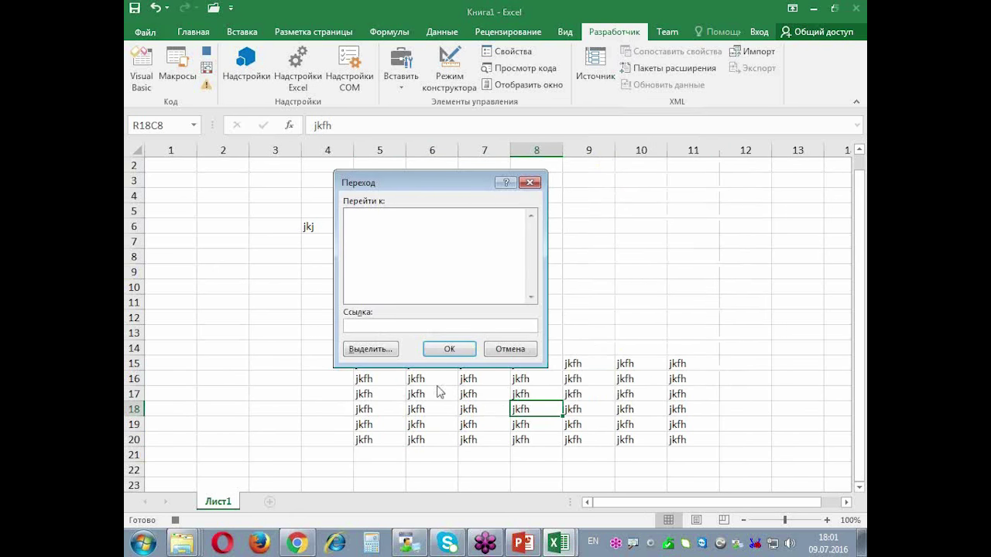
pyautogui.click(394, 355)
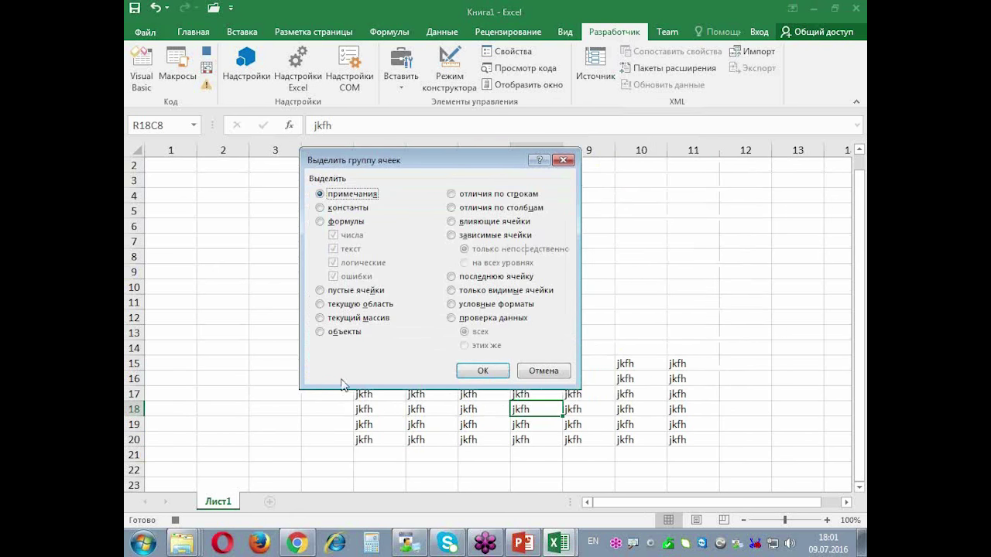
pyautogui.click(320, 306)
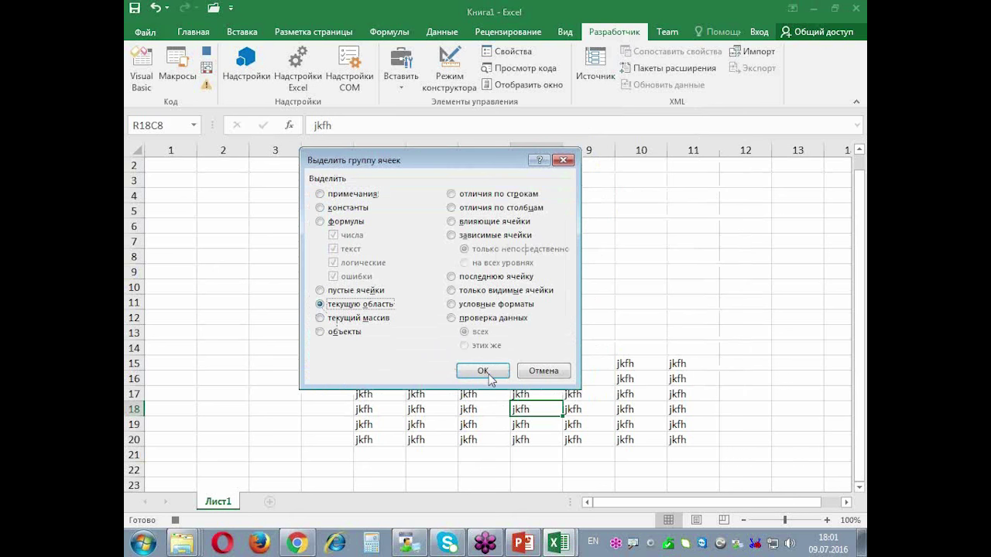
pyautogui.click(483, 372)
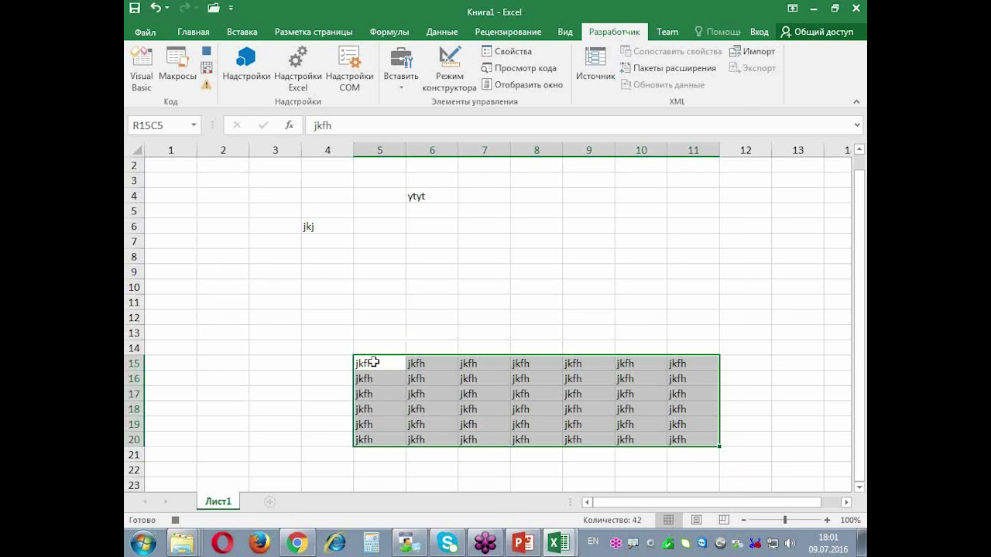
# Step: Reselect the E15:K20 current region from H18 with the keyboard shortcut, then clear the selection
pyautogui.click(519, 410)
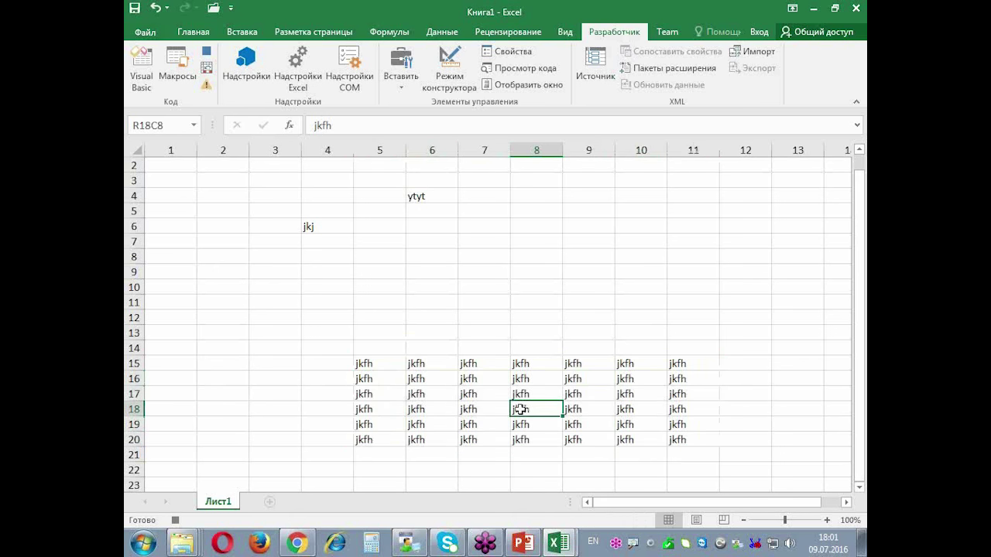
pyautogui.hotkey('ctrl', 'a')
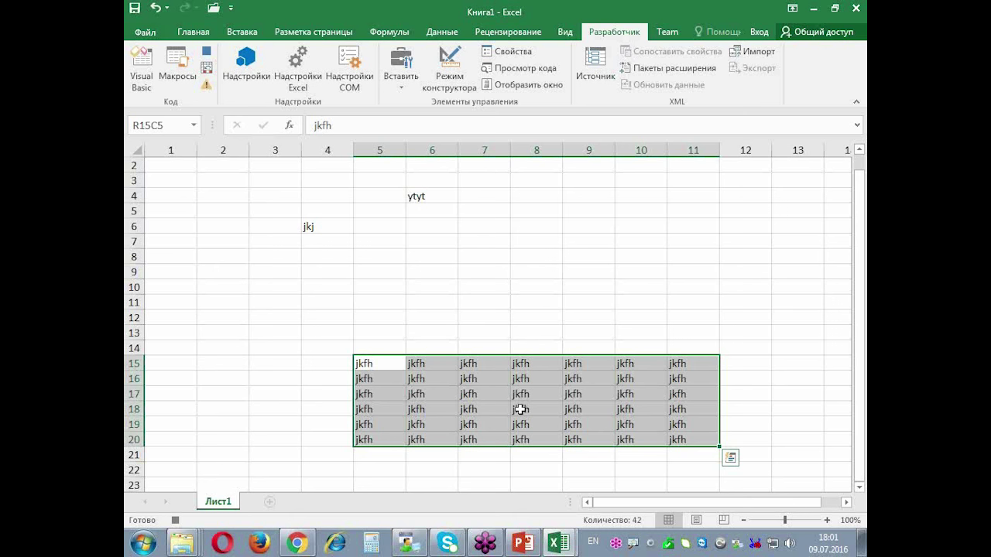
pyautogui.click(520, 410)
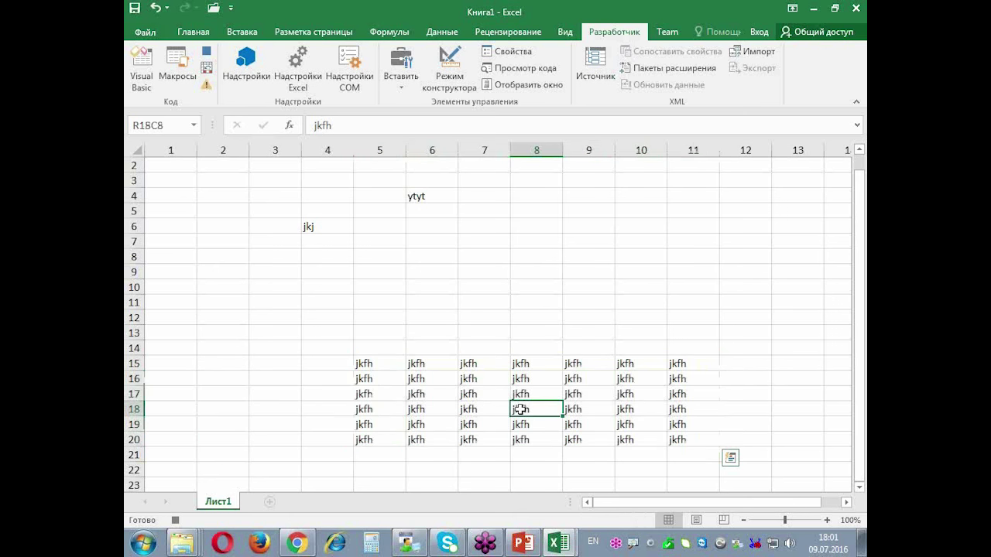
pyautogui.hotkey('ctrl', 'a')
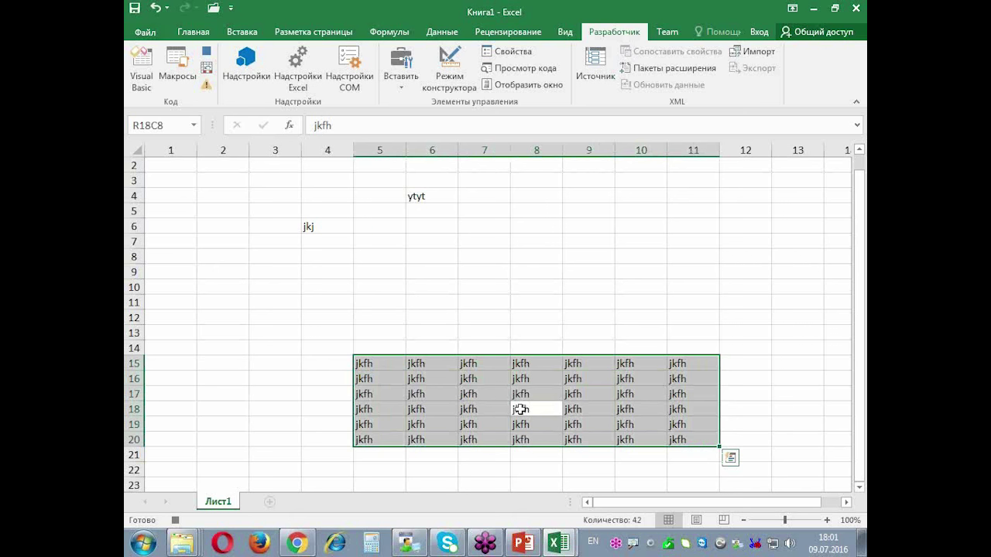
pyautogui.click(498, 301)
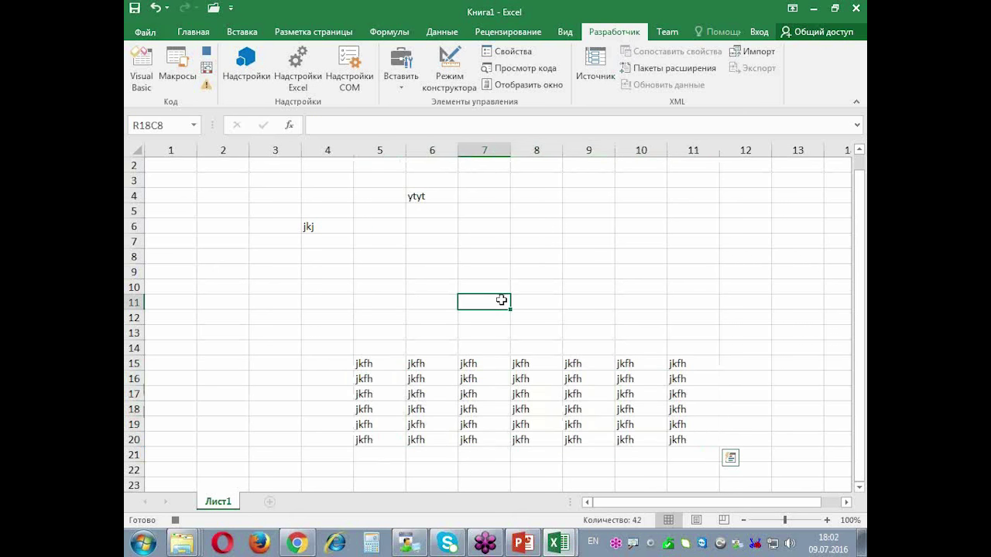
# Step: Run Макрос1 from G11, end its error 1004, stop recording, and start recording Макрос2
pyautogui.click(493, 393)
pyautogui.click(502, 304)
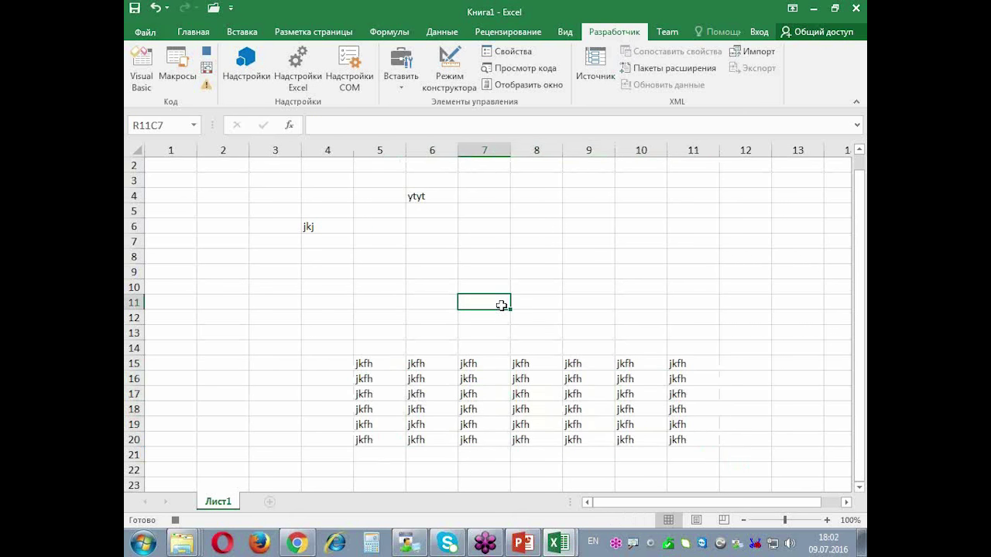
pyautogui.click(188, 56)
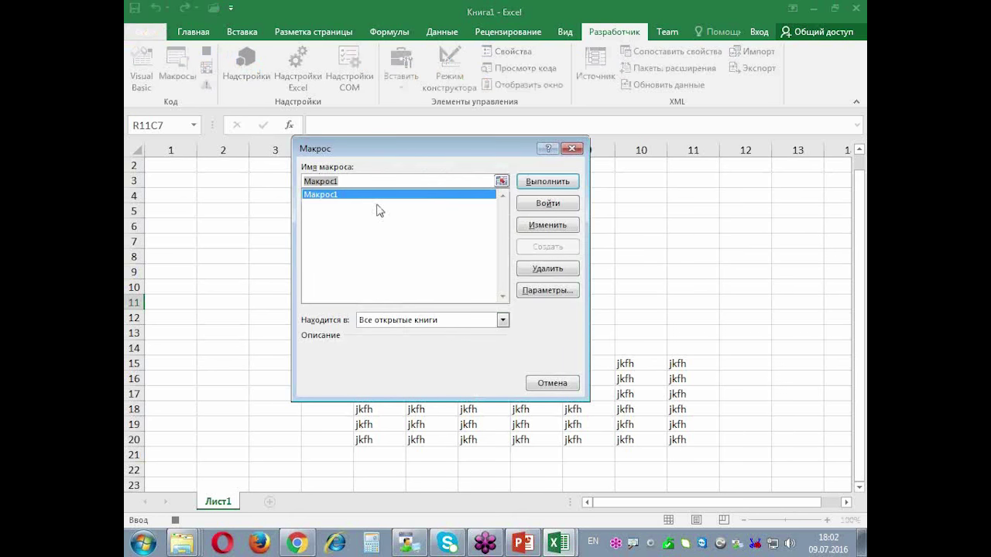
pyautogui.click(541, 191)
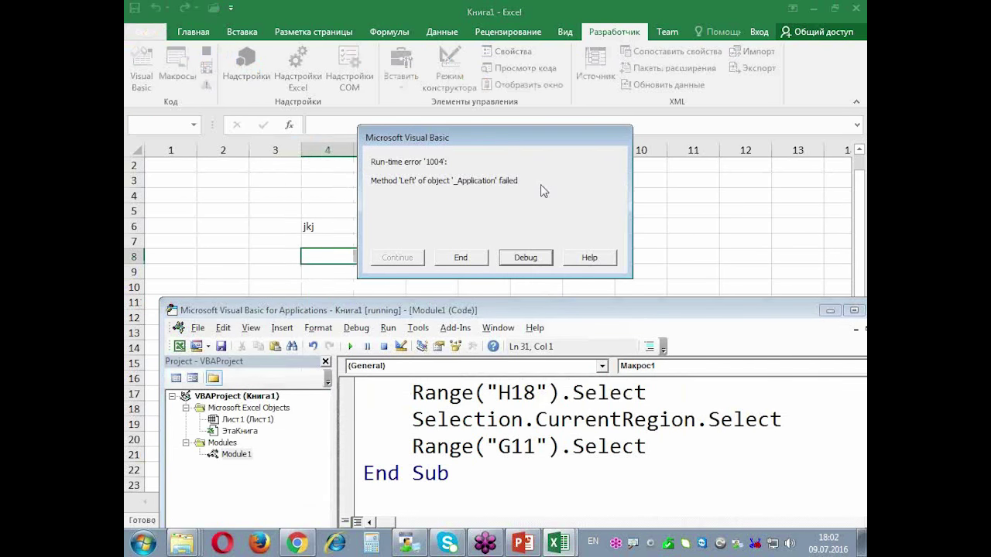
pyautogui.click(470, 264)
pyautogui.click(207, 51)
pyautogui.click(207, 51)
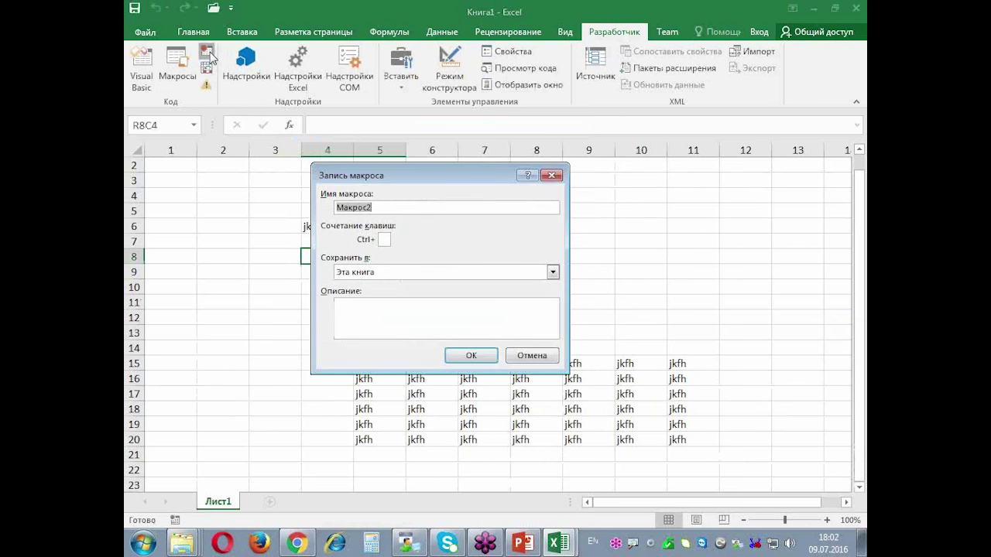
# Step: Begin recording Макрос2 and select the E15:K20 current region from H18 and H17
pyautogui.click(480, 354)
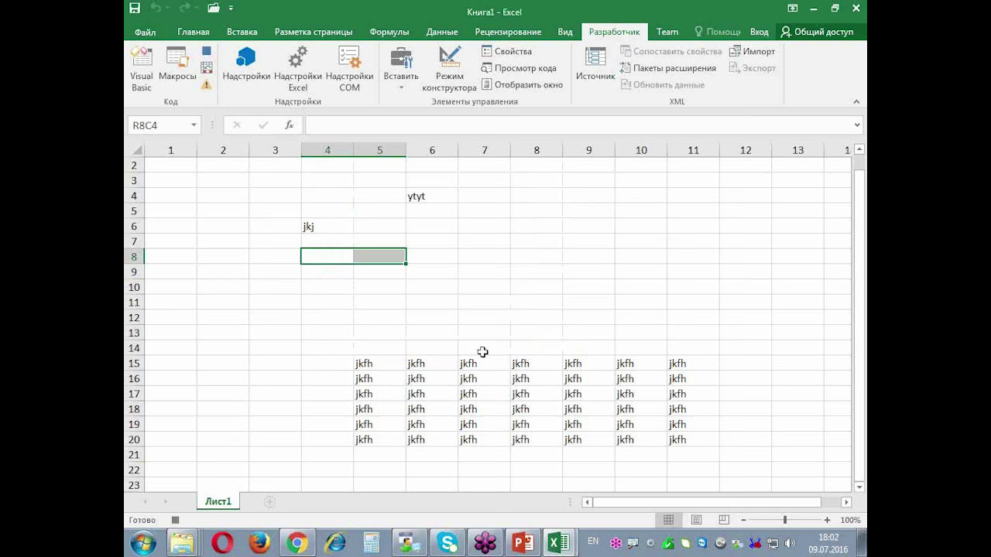
pyautogui.click(525, 409)
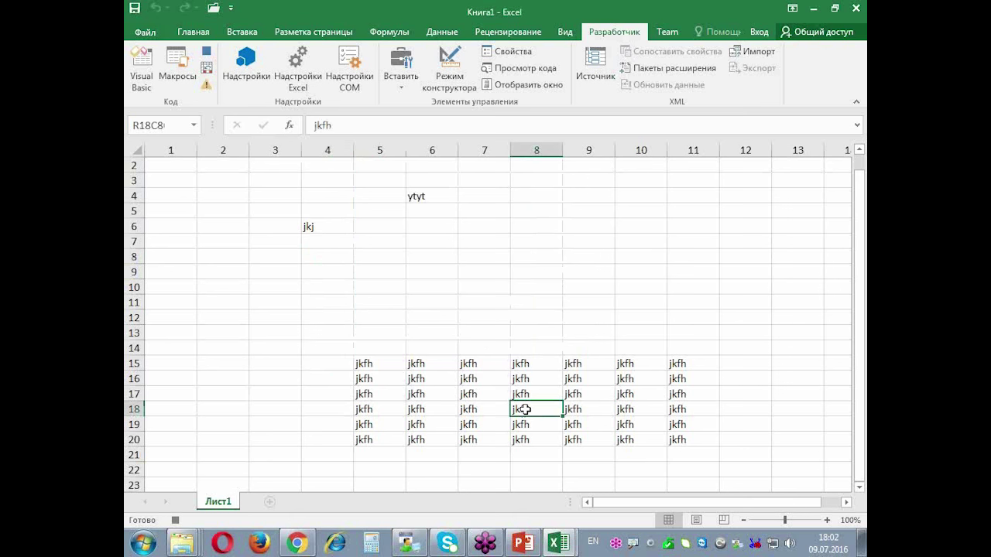
pyautogui.hotkey('ctrl', 'a')
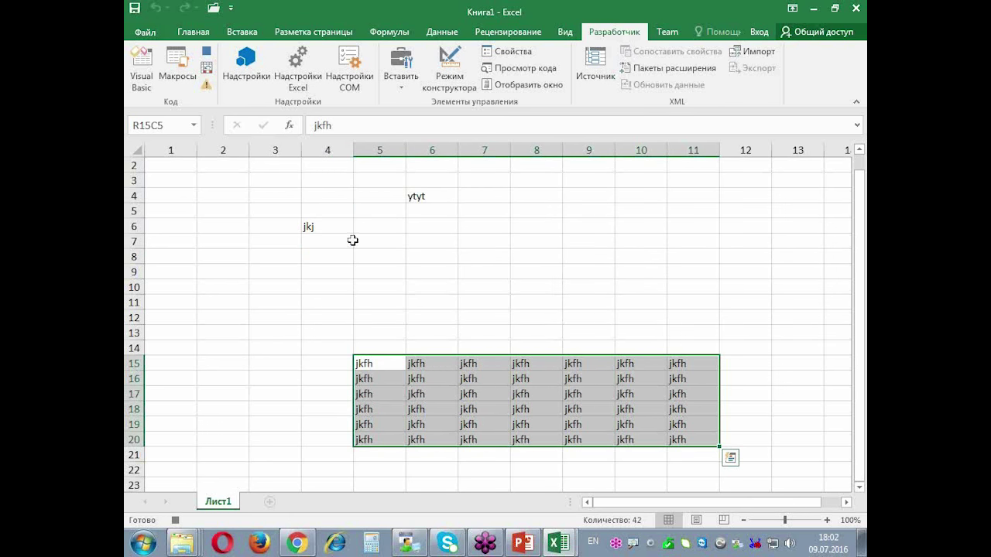
pyautogui.click(186, 191)
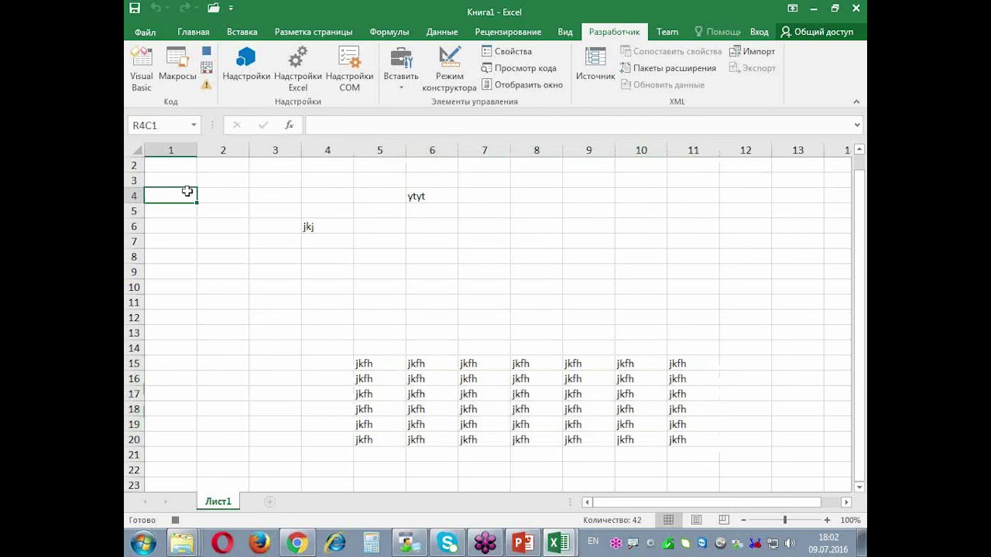
pyautogui.click(555, 394)
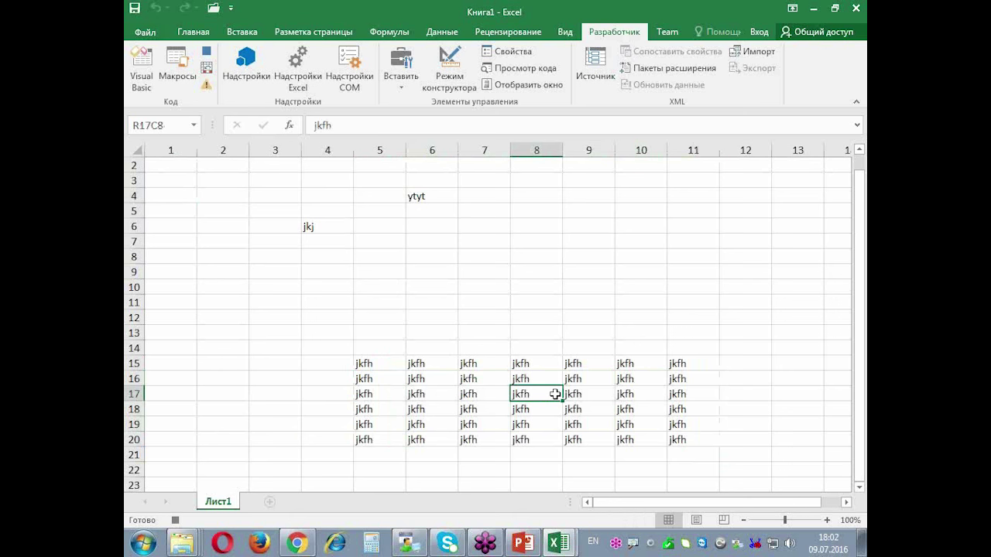
pyautogui.hotkey('ctrl', 'a')
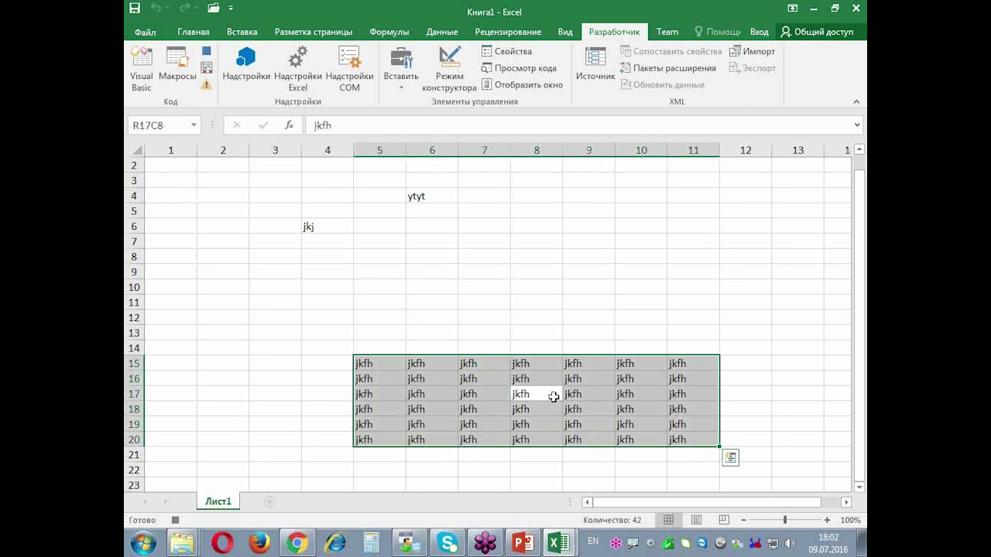
pyautogui.click(512, 233)
pyautogui.click(551, 404)
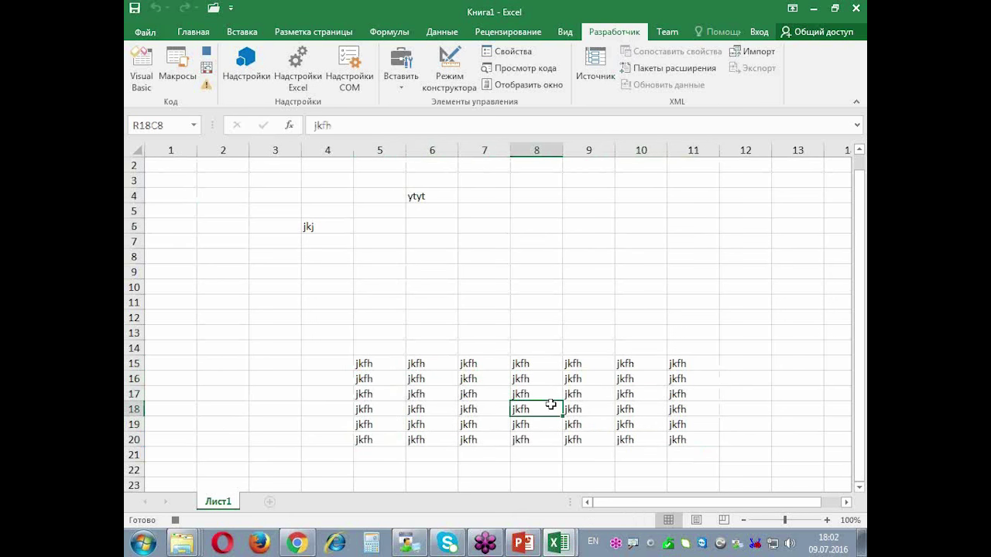
# Step: Select the current region via Go To Special > Current region, stop recording, and bring up the VBA editor
pyautogui.hotkey('ctrl', 'g')
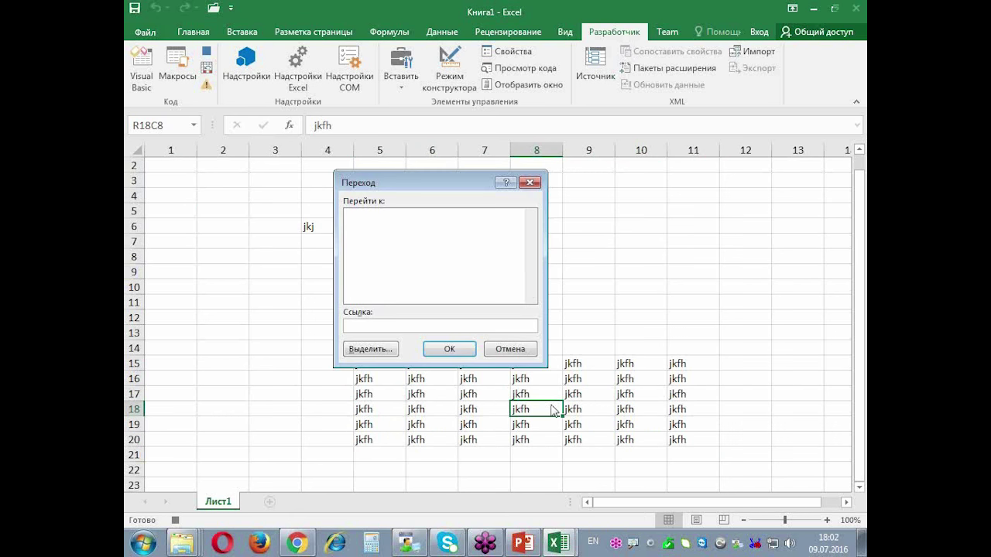
pyautogui.click(391, 351)
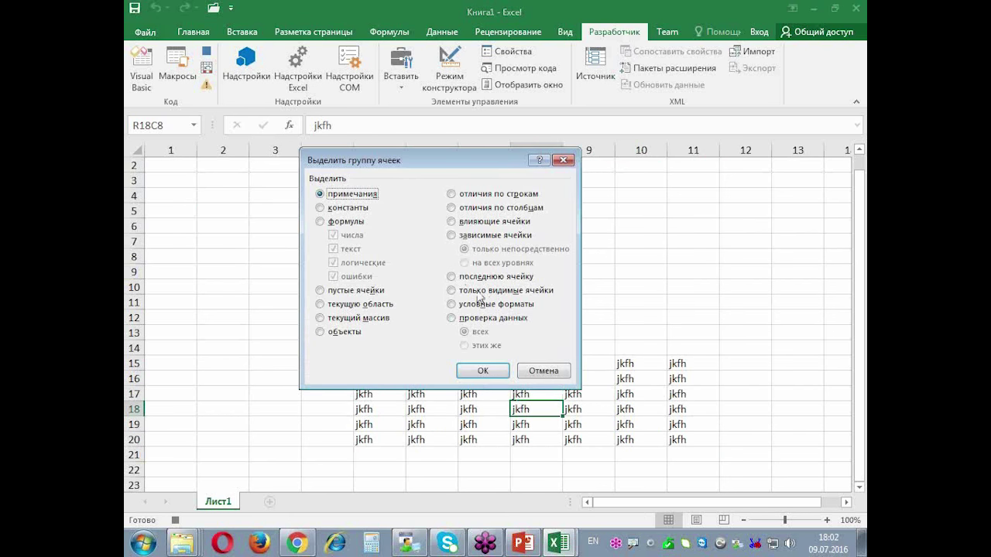
pyautogui.click(320, 304)
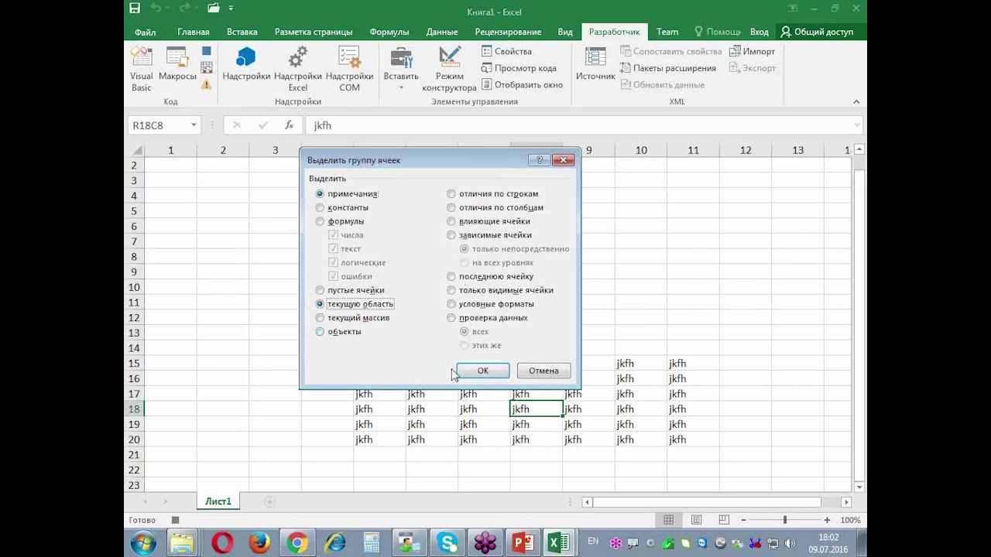
pyautogui.click(480, 370)
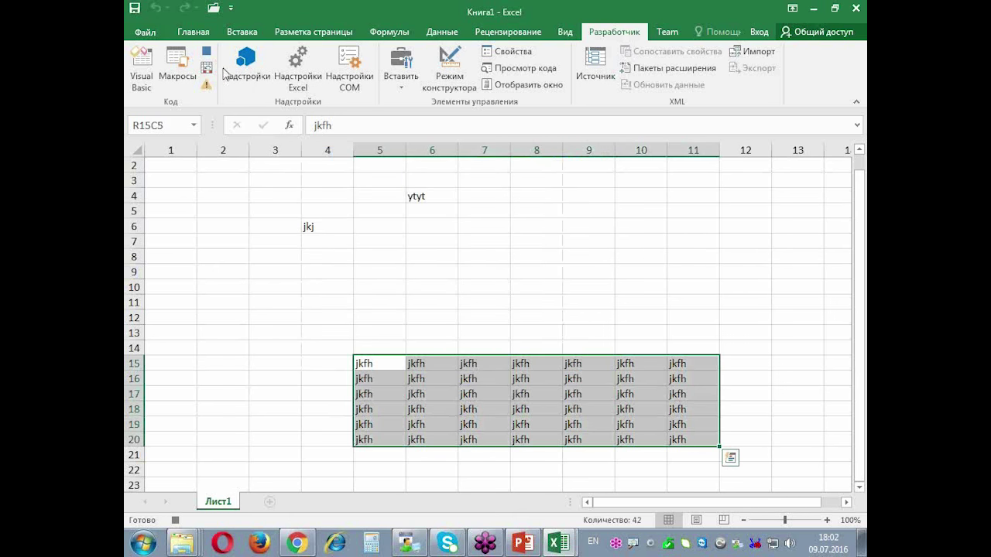
pyautogui.click(206, 51)
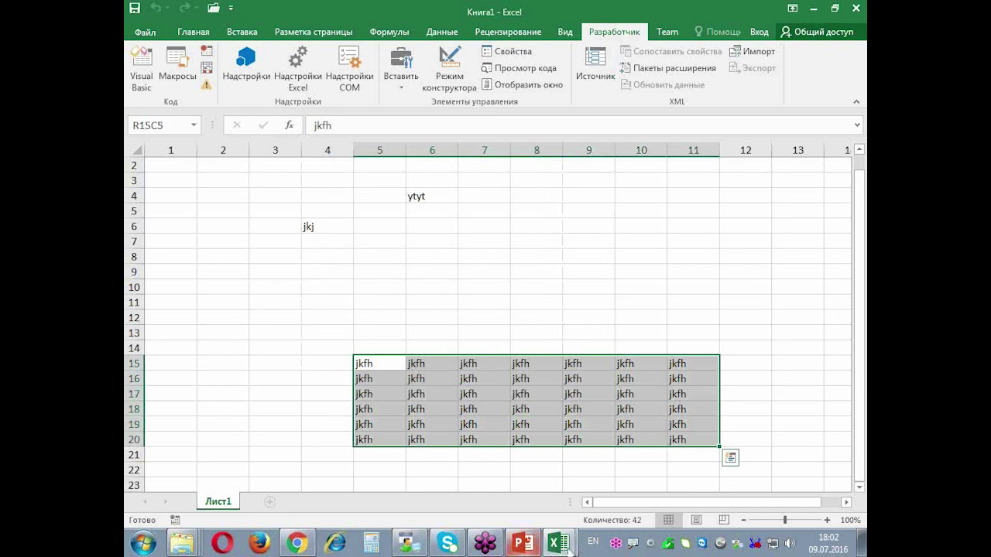
pyautogui.moveTo(569, 547)
pyautogui.click(553, 519)
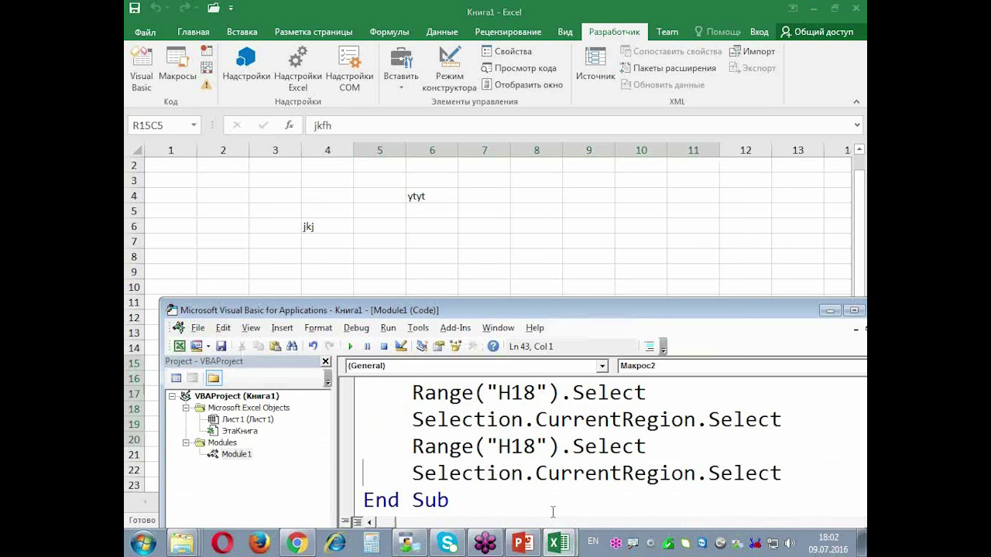
# Step: Maximize the VBA editor and select the first three code lines of Макрос2 in Module1
pyautogui.click(855, 312)
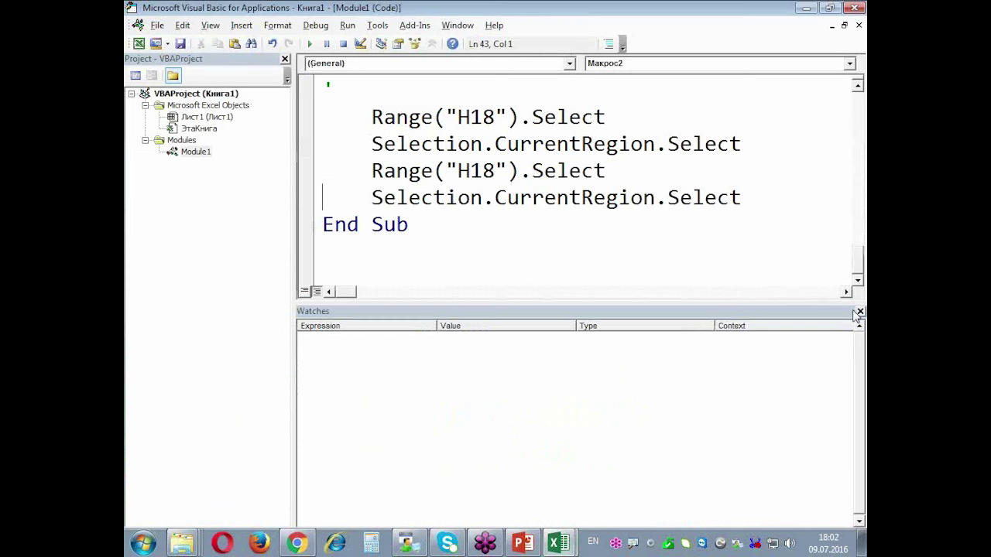
pyautogui.scroll(3, 529, 267)
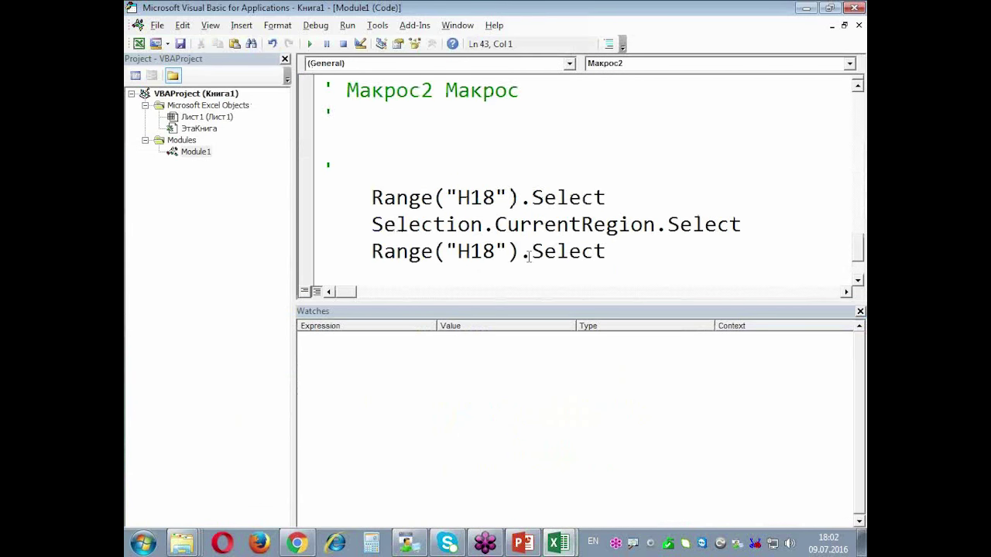
pyautogui.scroll(-3, 525, 271)
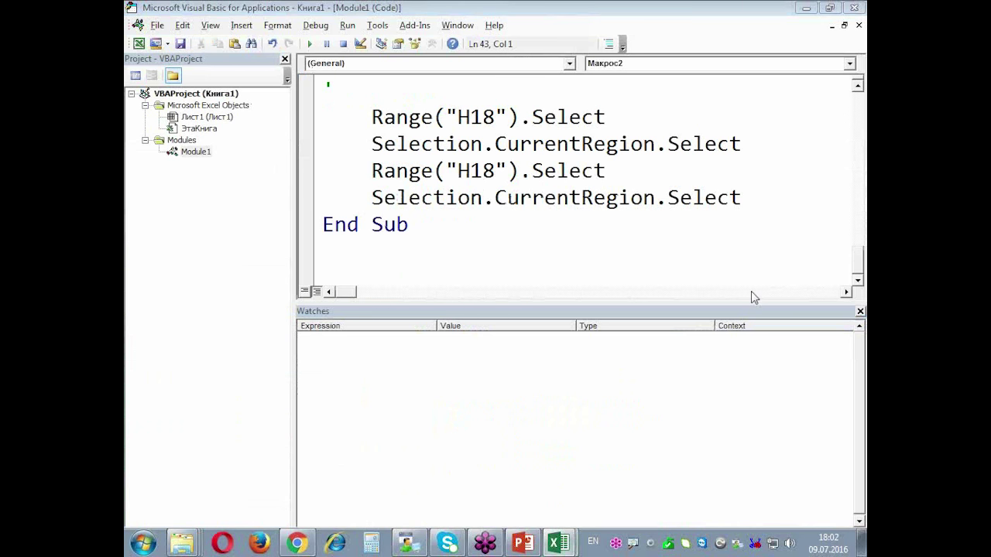
pyautogui.scroll(2, 519, 181)
pyautogui.click(519, 181)
pyautogui.scroll(-1, 518, 180)
pyautogui.moveTo(357, 193)
pyautogui.mouseDown()
pyautogui.moveTo(531, 251)
pyautogui.moveTo(626, 250)
pyautogui.mouseUp()
pyautogui.scroll(-1, 628, 248)
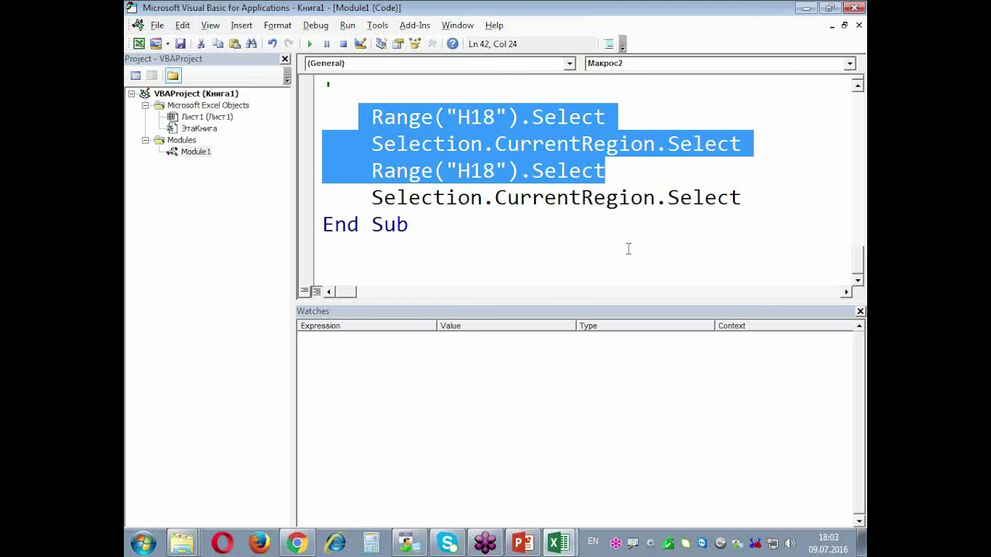
pyautogui.scroll(1, 474, 170)
pyautogui.scroll(-1, 474, 169)
# Step: Show PowerPoint slide 6 'Советы и Секреты', then return to the Книга1 workbook
pyautogui.click(524, 544)
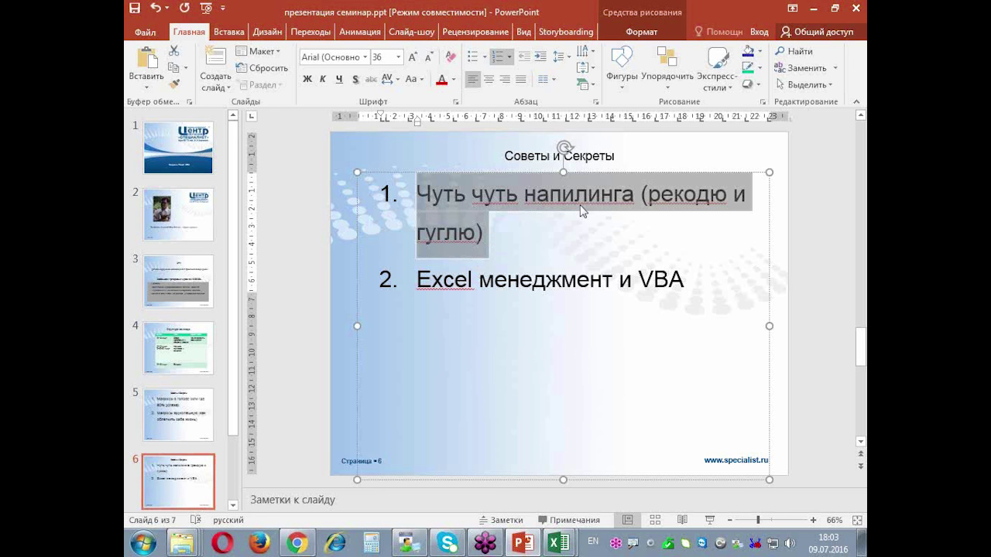
pyautogui.click(563, 546)
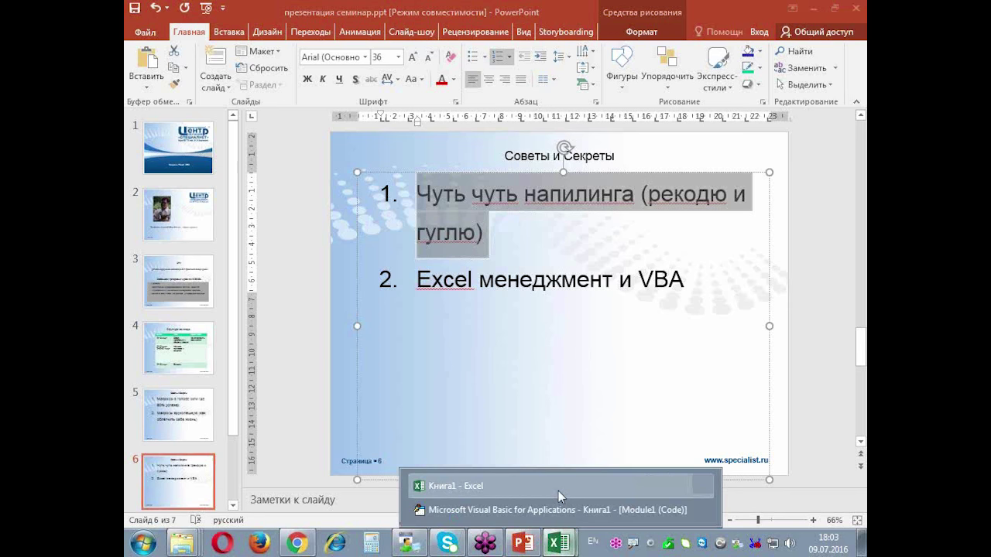
pyautogui.click(554, 487)
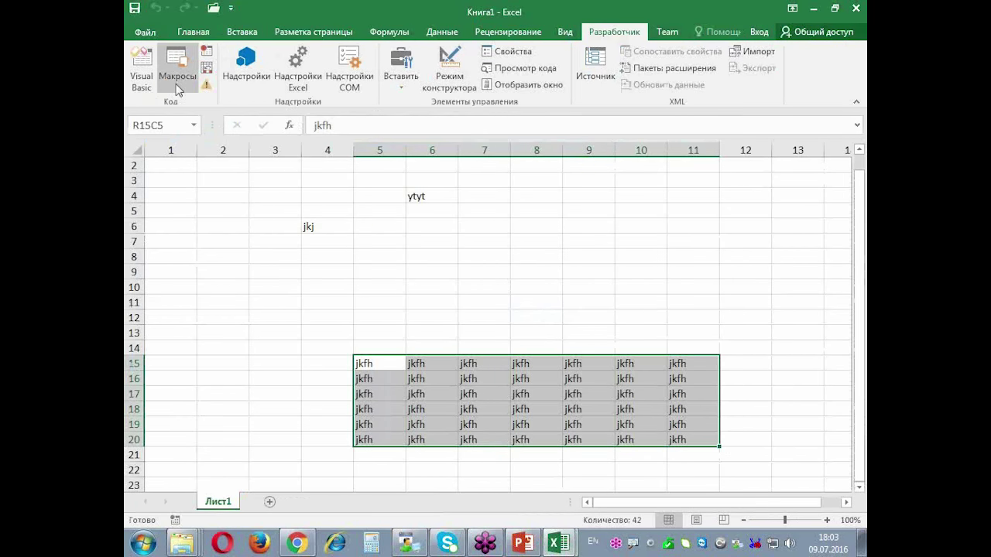
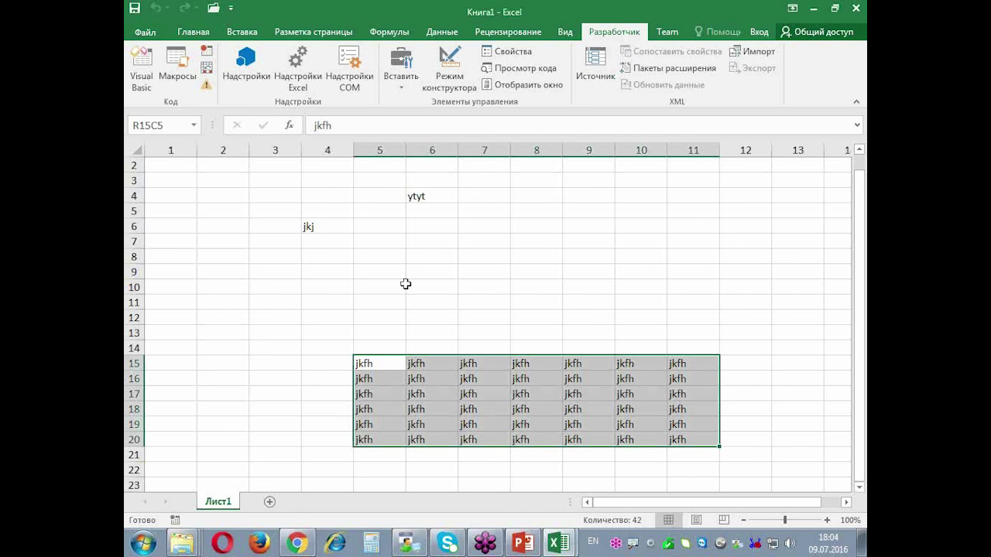
# Step: Deselect the jkfh block, add sheets Лист2 and Лист3, and bring up Record Macro
pyautogui.scroll(-2, 406, 286)
pyautogui.scroll(-1, 402, 302)
pyautogui.scroll(-2, 403, 375)
pyautogui.click(405, 365)
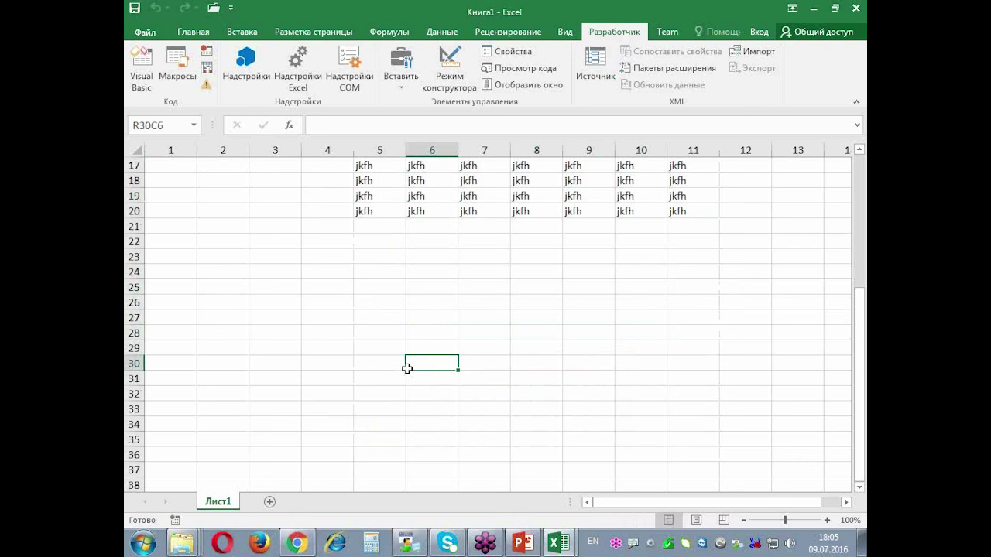
pyautogui.click(271, 503)
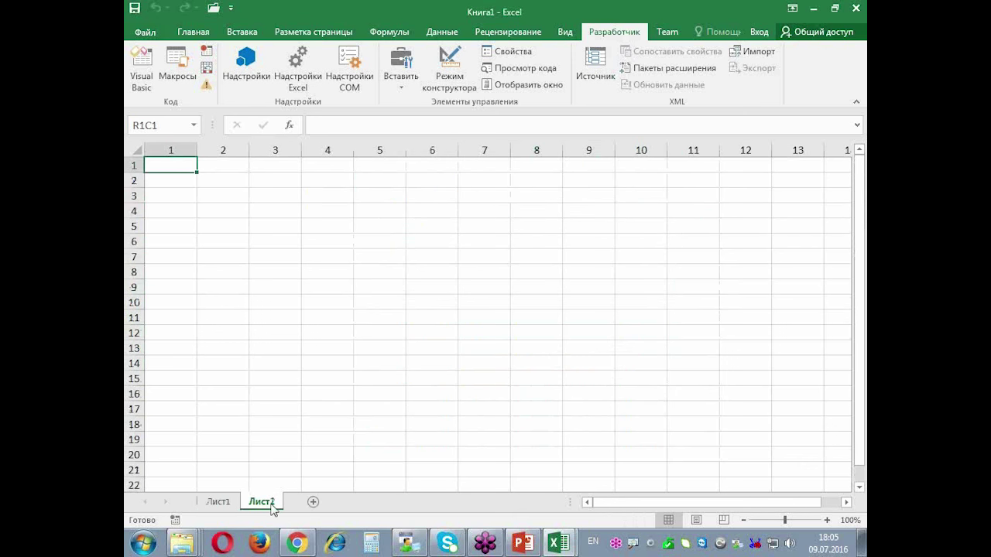
pyautogui.click(314, 501)
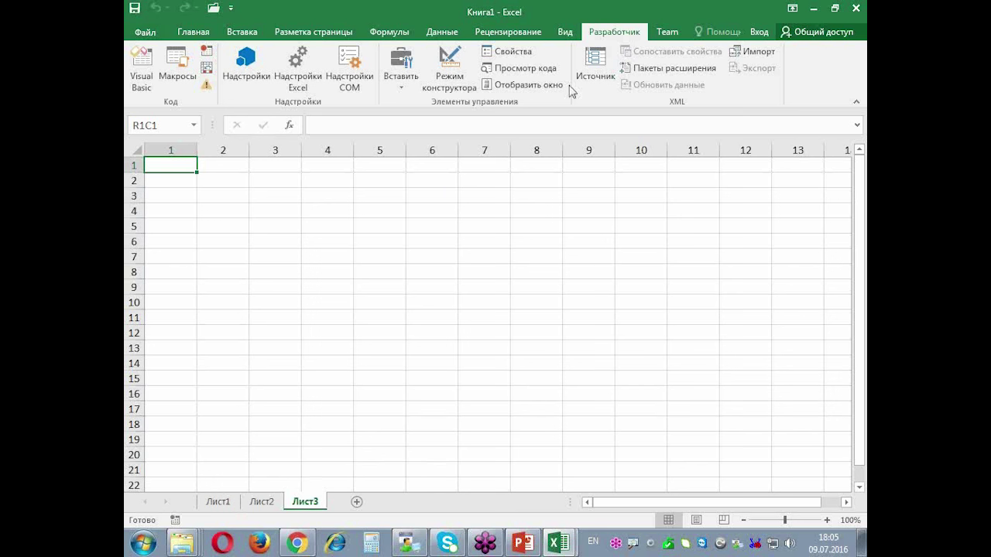
pyautogui.click(208, 54)
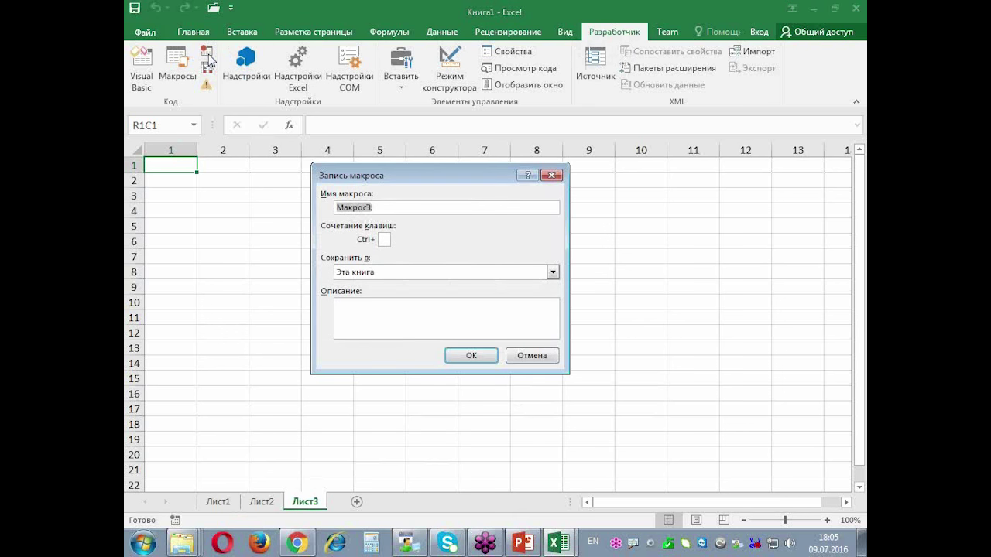
# Step: Record Макрос3 protecting Лист3 with a sheet password entered twice, then stop recording
pyautogui.click(471, 355)
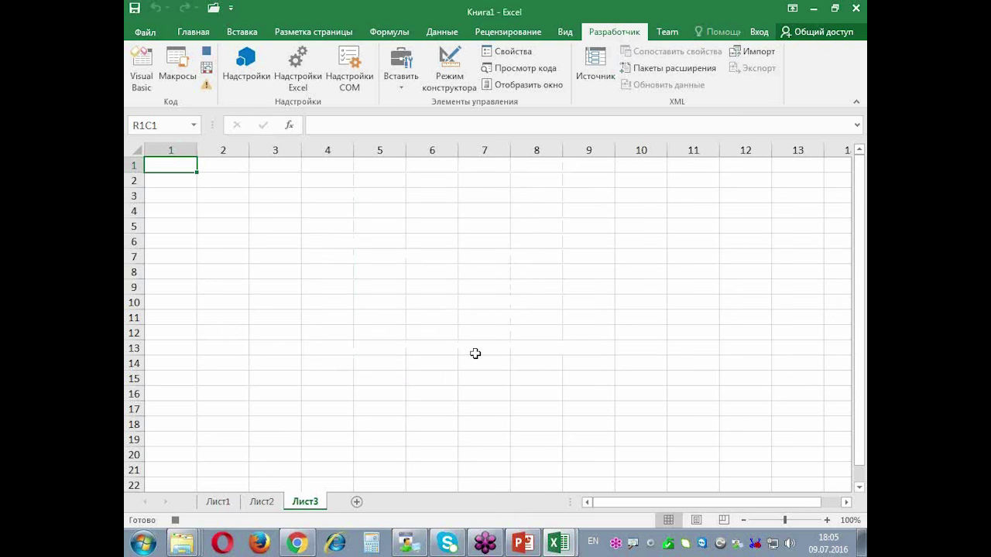
pyautogui.click(532, 33)
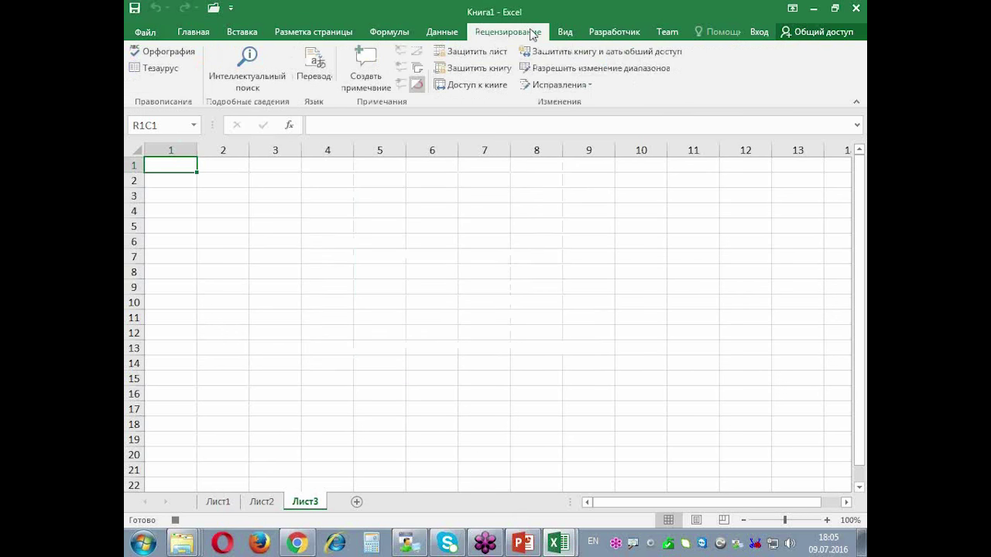
pyautogui.click(476, 54)
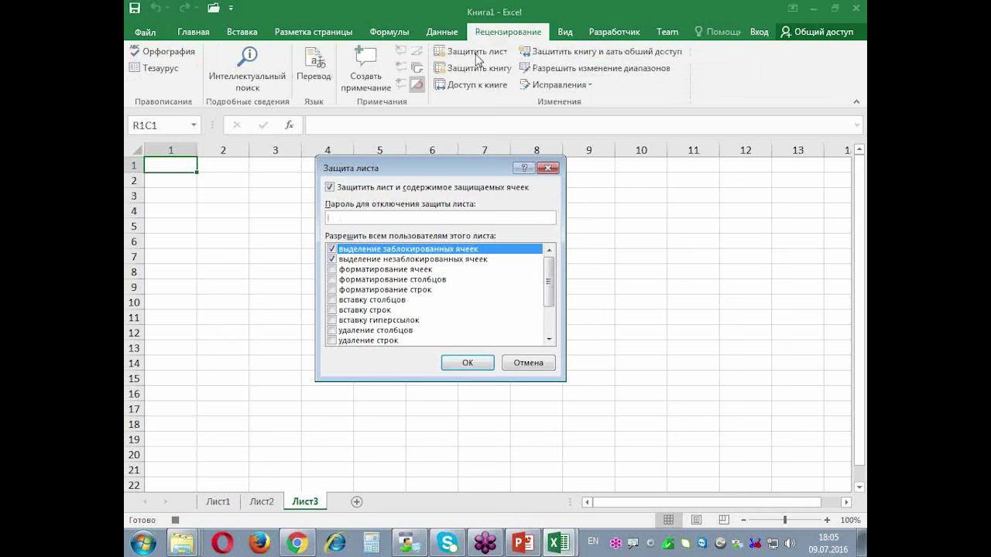
pyautogui.click(469, 364)
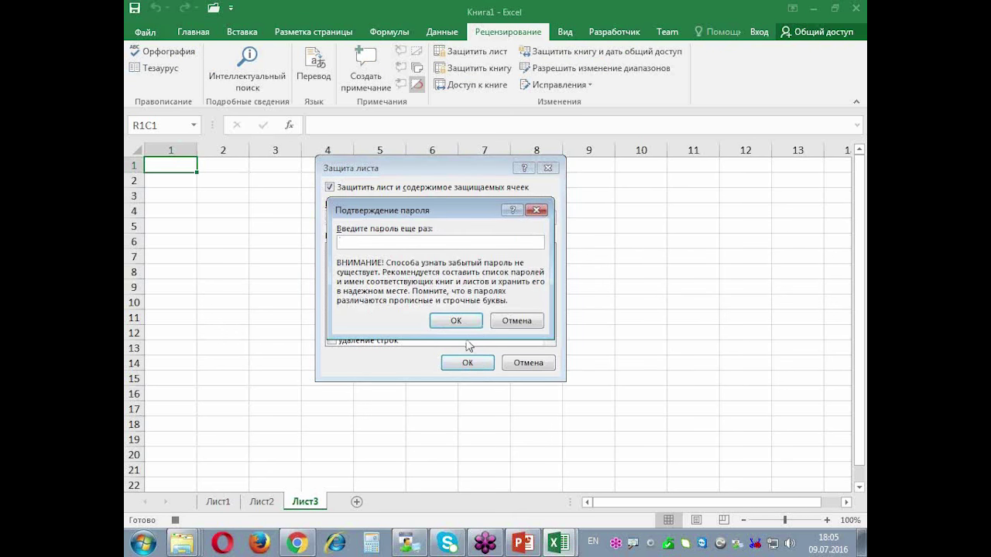
pyautogui.click(449, 321)
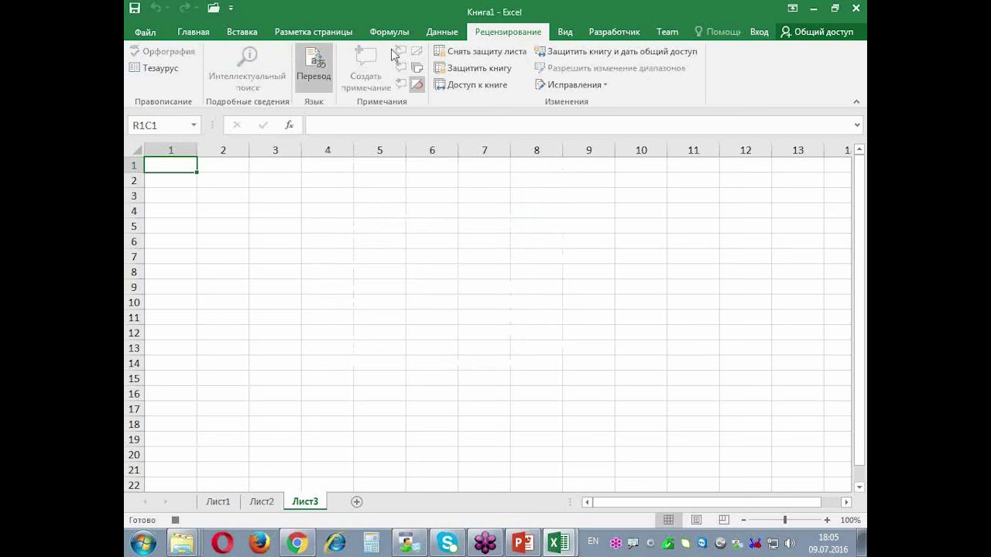
pyautogui.click(629, 34)
pyautogui.click(207, 51)
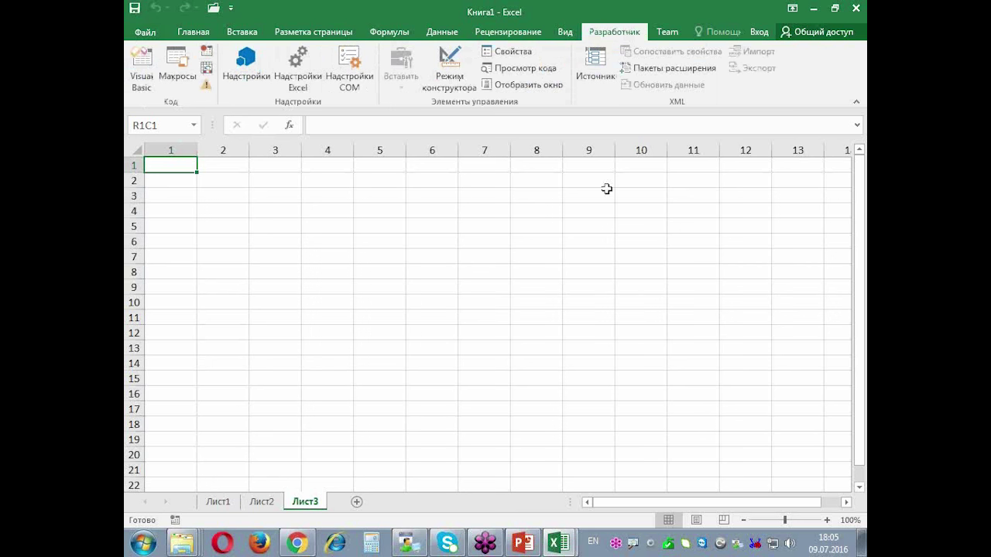
# Step: Record Макрос4 protecting the Книга1 workbook structure with a confirmed password, then stop recording
pyautogui.click(207, 53)
pyautogui.click(474, 357)
pyautogui.click(530, 35)
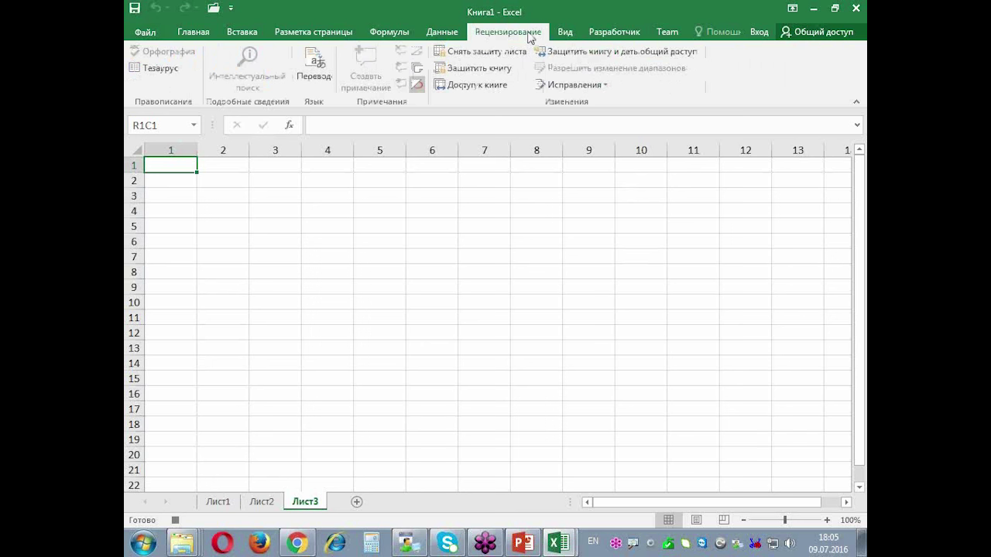
pyautogui.click(500, 74)
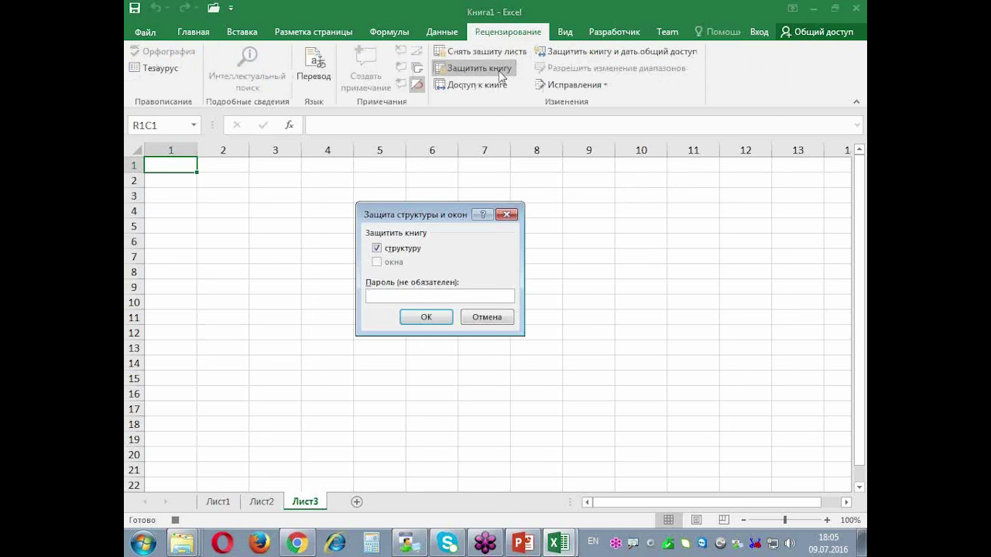
pyautogui.click(443, 322)
pyautogui.click(444, 324)
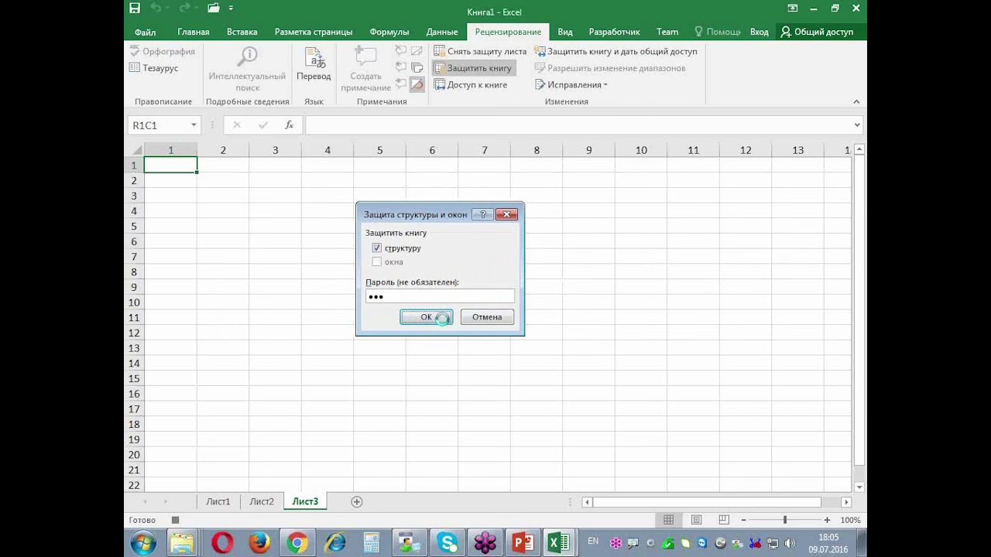
pyautogui.click(443, 321)
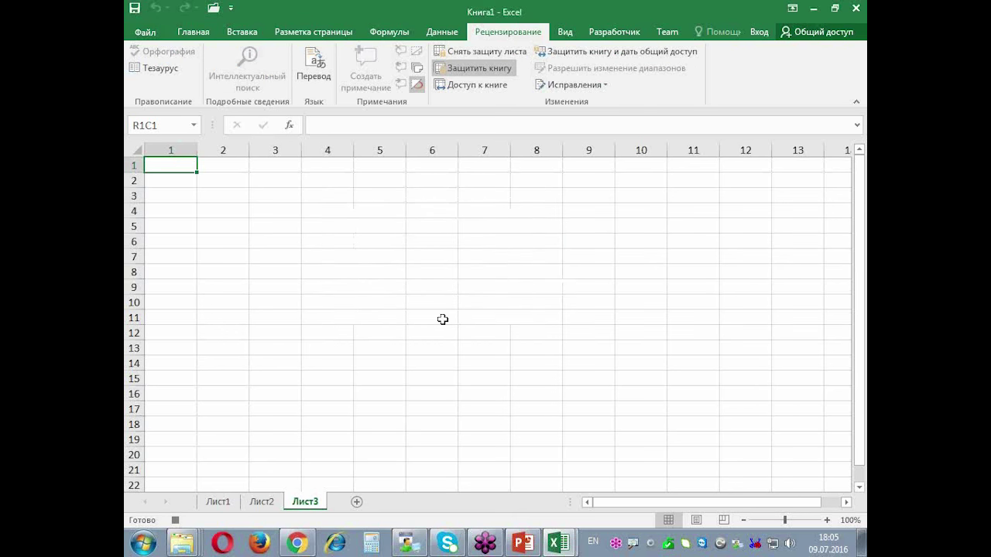
pyautogui.click(631, 33)
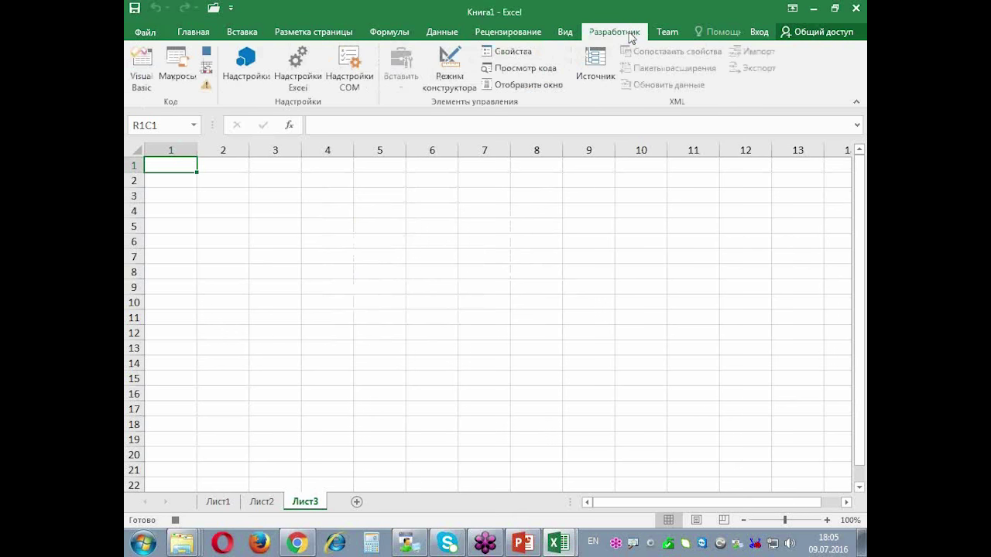
pyautogui.click(206, 51)
# Step: Bring the VBA editor with Module1 forward and narrow the Project pane to widen the code
pyautogui.moveTo(570, 546)
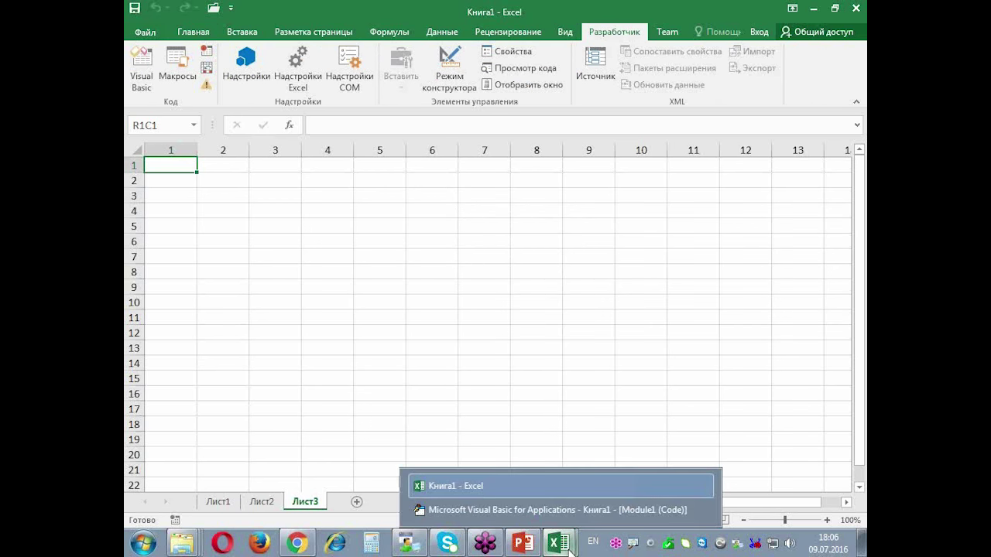
pyautogui.click(562, 511)
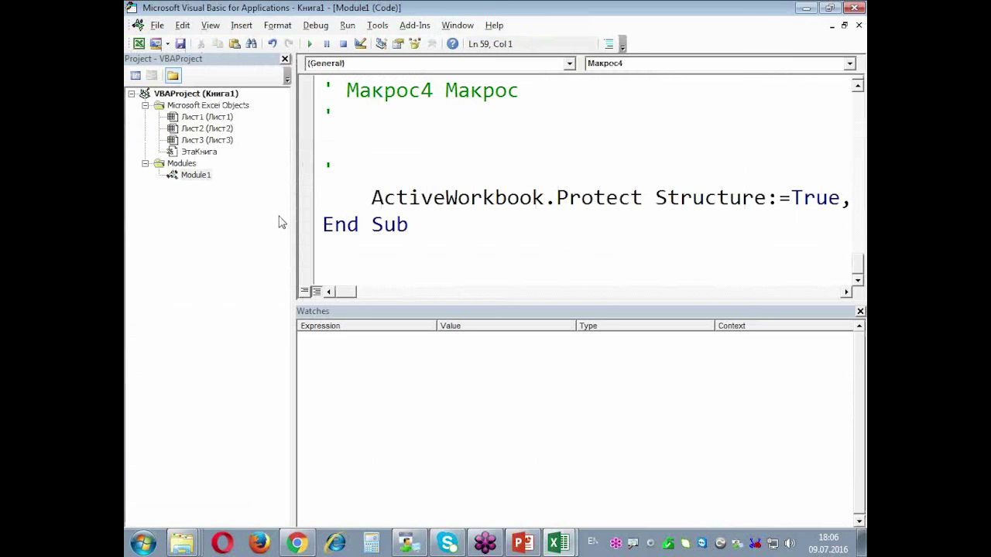
pyautogui.moveTo(286, 217); pyautogui.dragTo(170, 210)
pyautogui.scroll(1, 371, 175)
pyautogui.scroll(1, 402, 177)
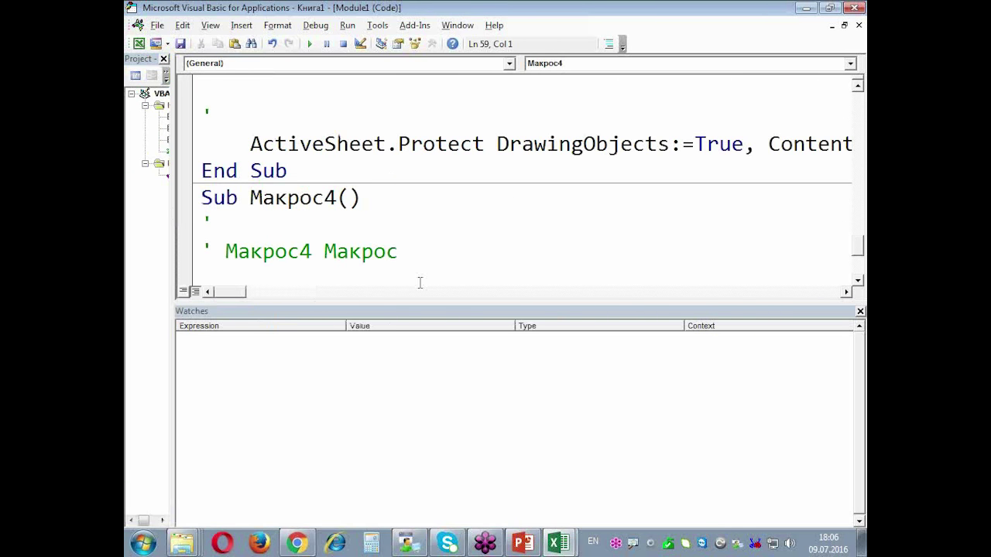
pyautogui.moveTo(235, 298); pyautogui.dragTo(223, 300)
pyautogui.scroll(-2, 299, 259)
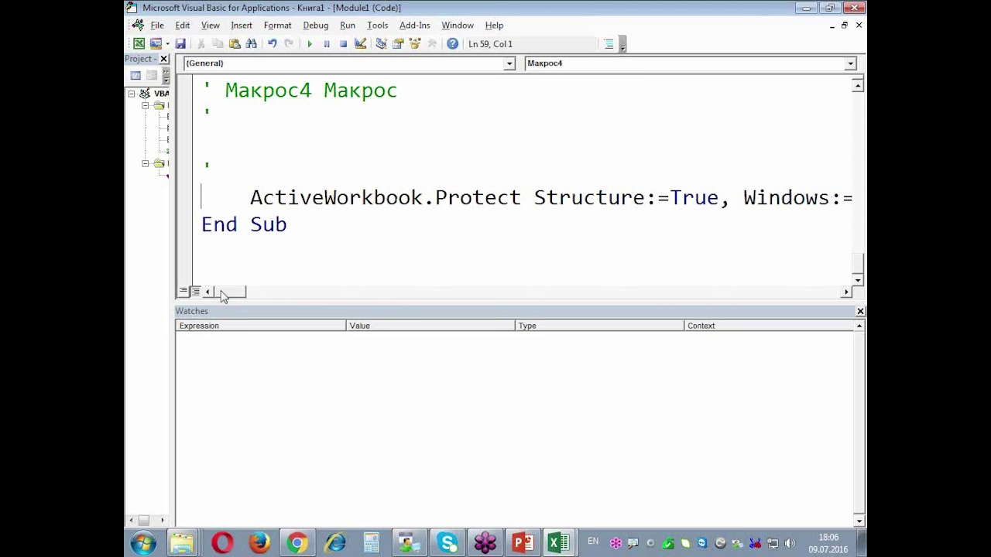
pyautogui.scroll(2, 356, 185)
pyautogui.scroll(-2, 356, 186)
# Step: Select parts of the recorded Protect statements and place the cursor after Scenarios:=True in Макрос3
pyautogui.moveTo(251, 199); pyautogui.dragTo(650, 215)
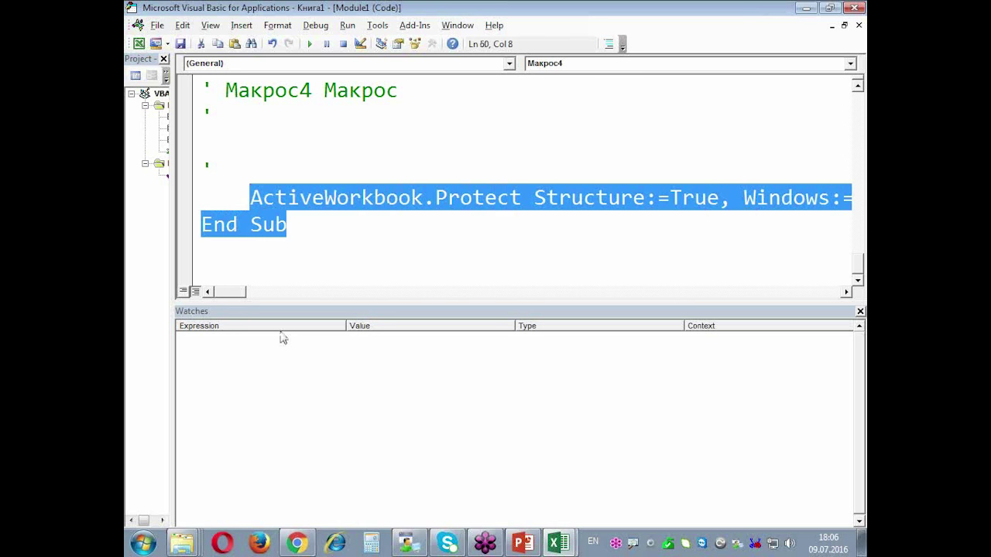
pyautogui.click(261, 293)
pyautogui.moveTo(261, 294); pyautogui.dragTo(223, 295)
pyautogui.scroll(2, 222, 294)
pyautogui.scroll(1, 222, 294)
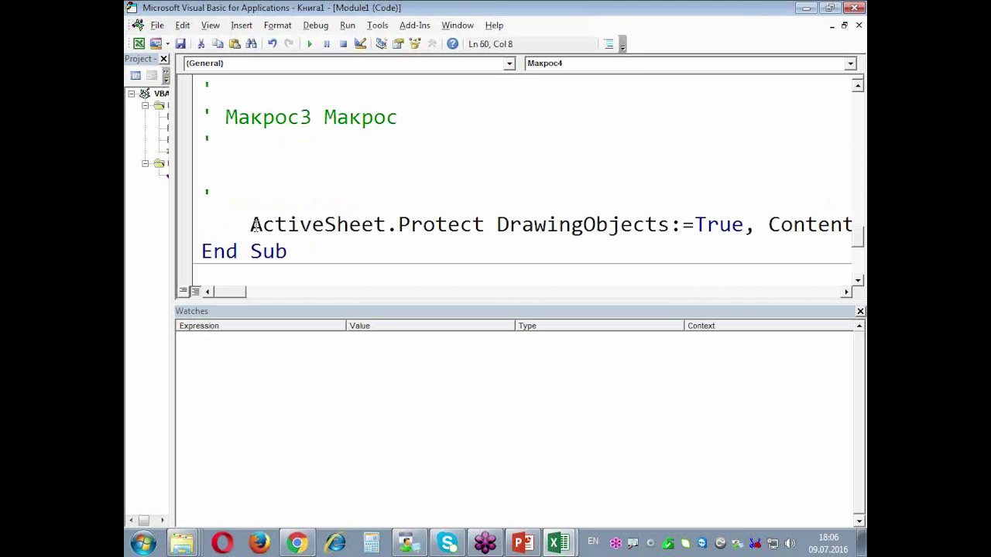
pyautogui.moveTo(251, 225); pyautogui.dragTo(669, 224)
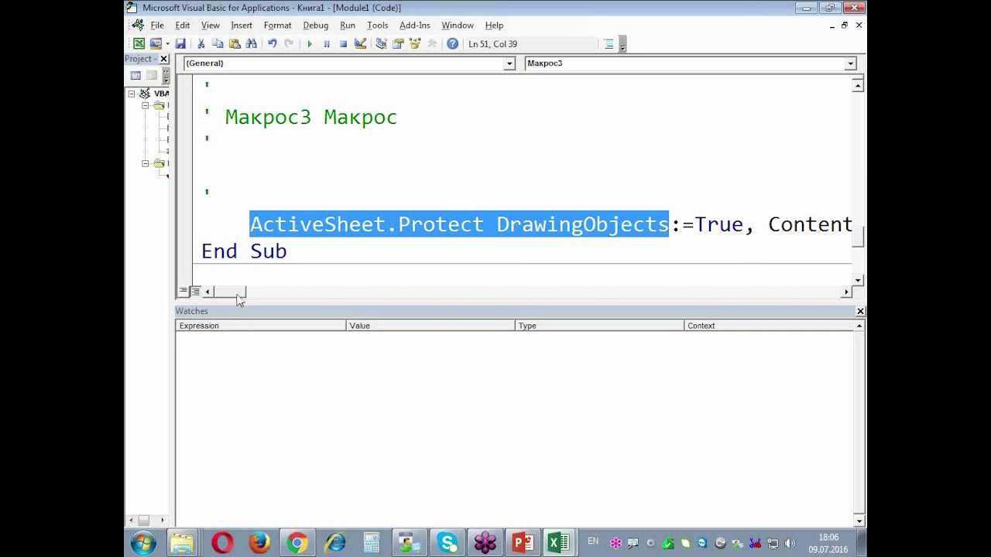
pyautogui.moveTo(237, 296); pyautogui.dragTo(256, 298)
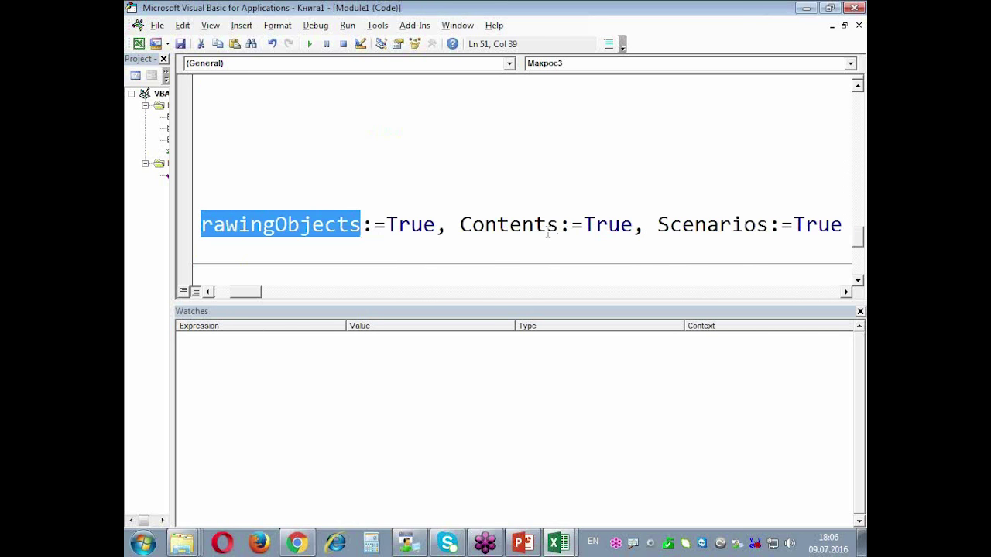
pyautogui.moveTo(559, 224); pyautogui.dragTo(584, 225)
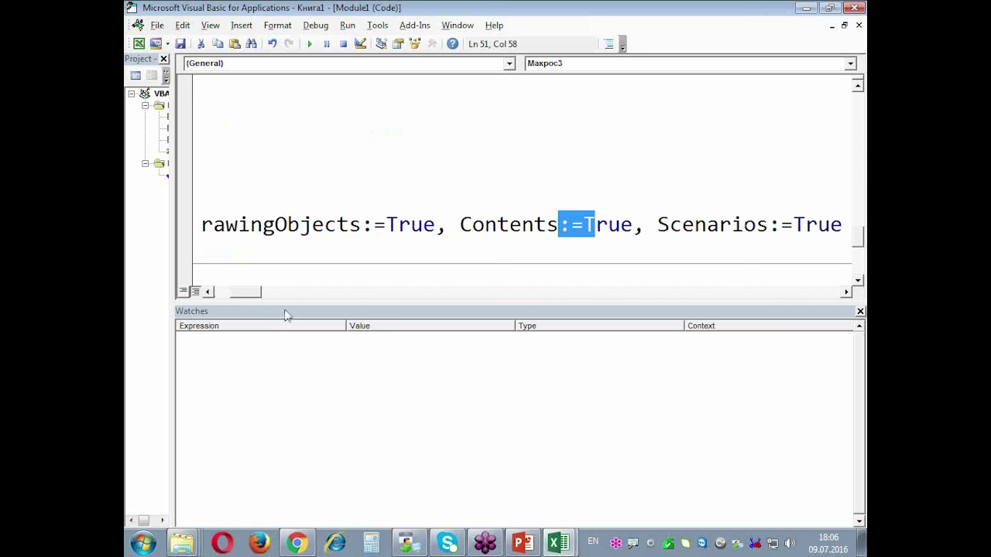
pyautogui.moveTo(235, 295)
pyautogui.mouseDown()
pyautogui.moveTo(296, 296)
pyautogui.moveTo(258, 297)
pyautogui.mouseUp()
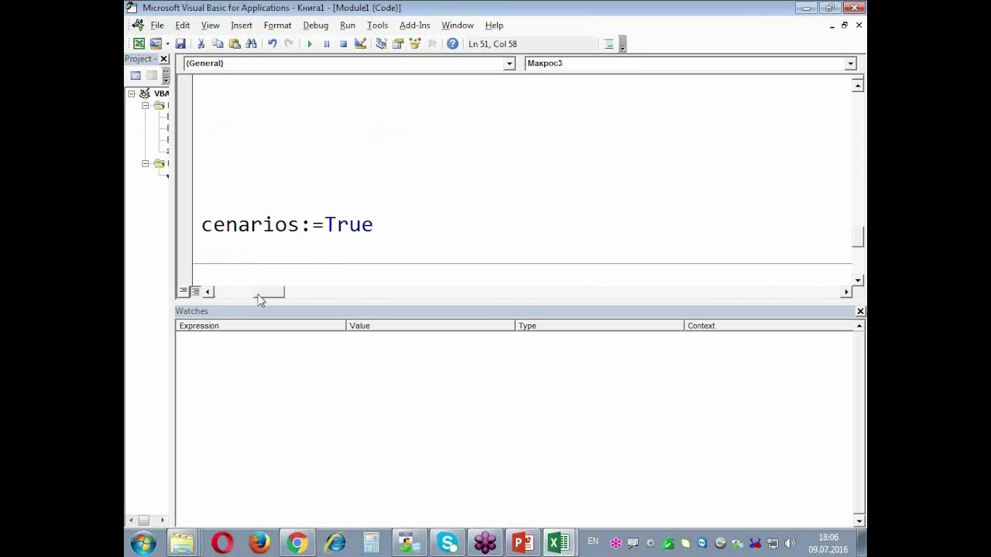
pyautogui.click(388, 224)
# Step: Append a Password:= argument with the quoted sheet password to Макрос3's Protect line, then minimize the editor
pyautogui.write(',')
pyautogui.write(' password')
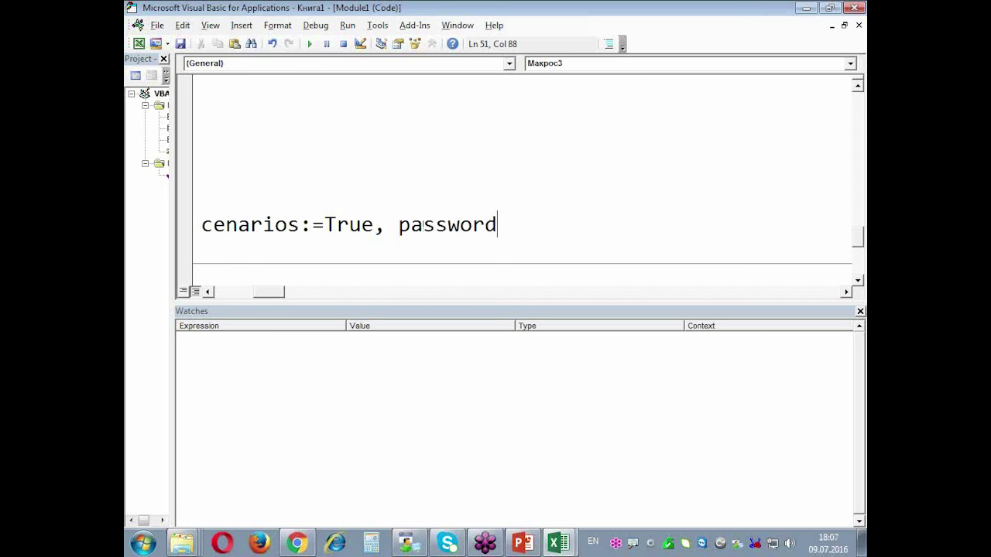
pyautogui.write(':=')
pyautogui.write('"')
pyautogui.write('111')
pyautogui.write('"')
pyautogui.hotkey('shift', 'Left')
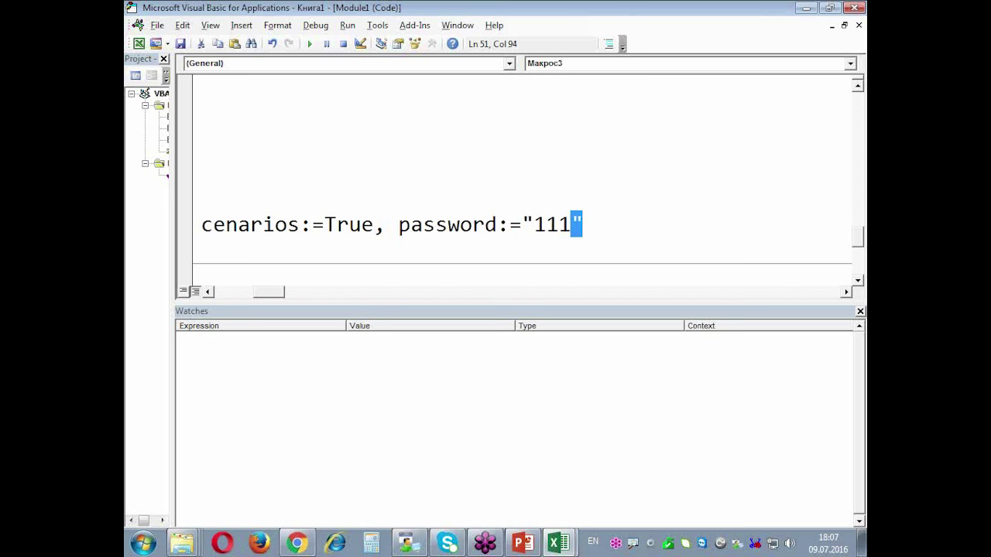
pyautogui.press('Left')
pyautogui.press('Left')
pyautogui.press('Left')
pyautogui.hotkey('shift', 'Left')
pyautogui.press('Down')
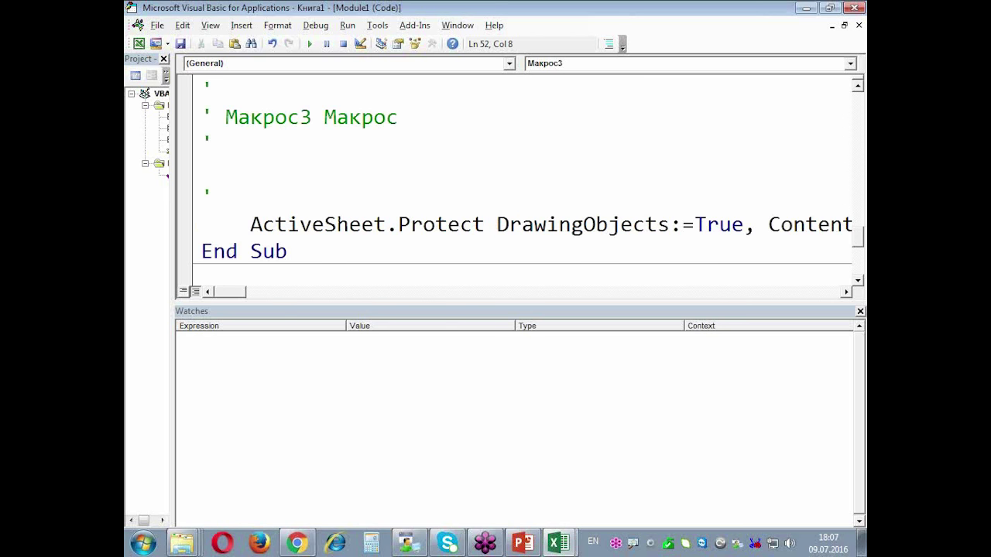
pyautogui.press('Up')
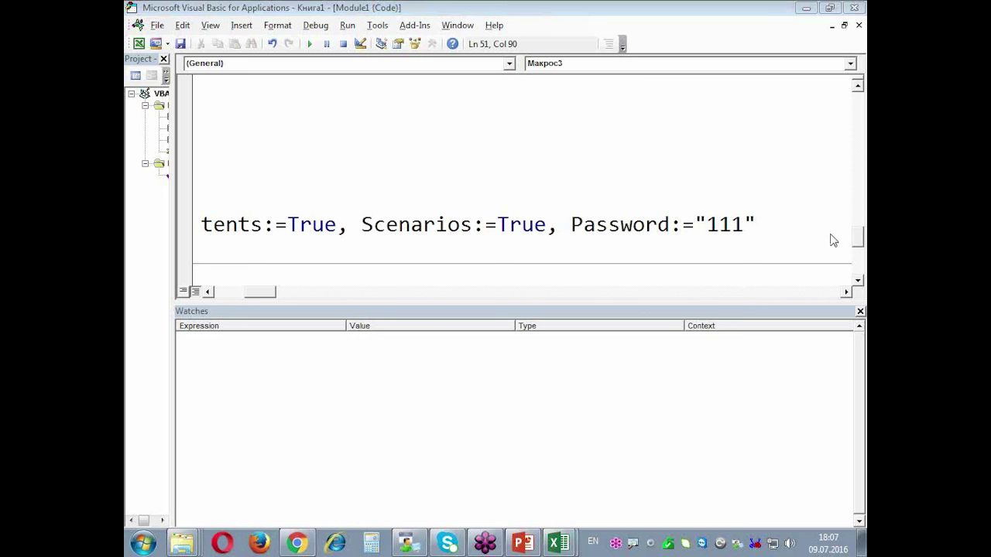
pyautogui.click(810, 11)
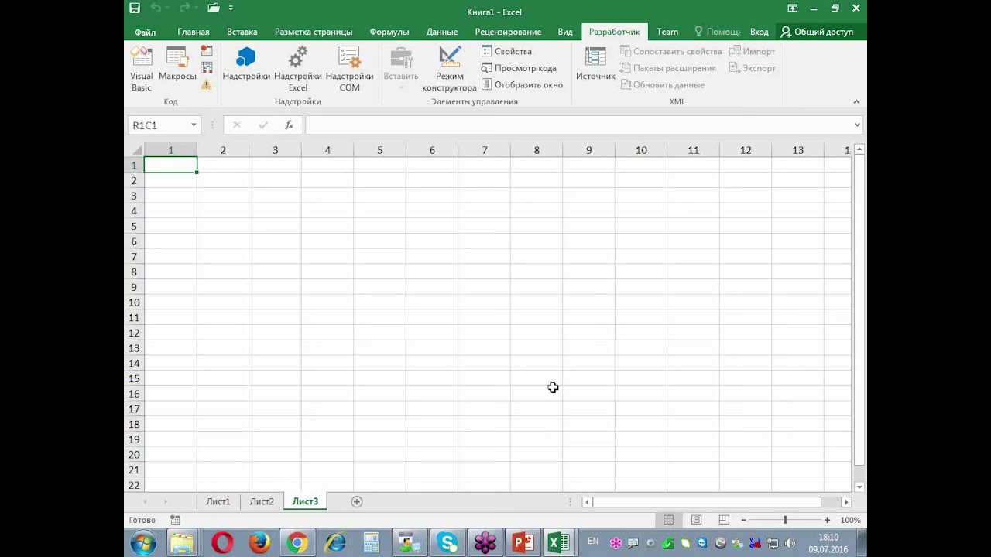
# Step: Select C6:F12 and try naming it tab12 in the Name Box, checking the existing names
pyautogui.moveTo(288, 243)
pyautogui.mouseDown()
pyautogui.moveTo(418, 315)
pyautogui.moveTo(427, 338)
pyautogui.mouseUp()
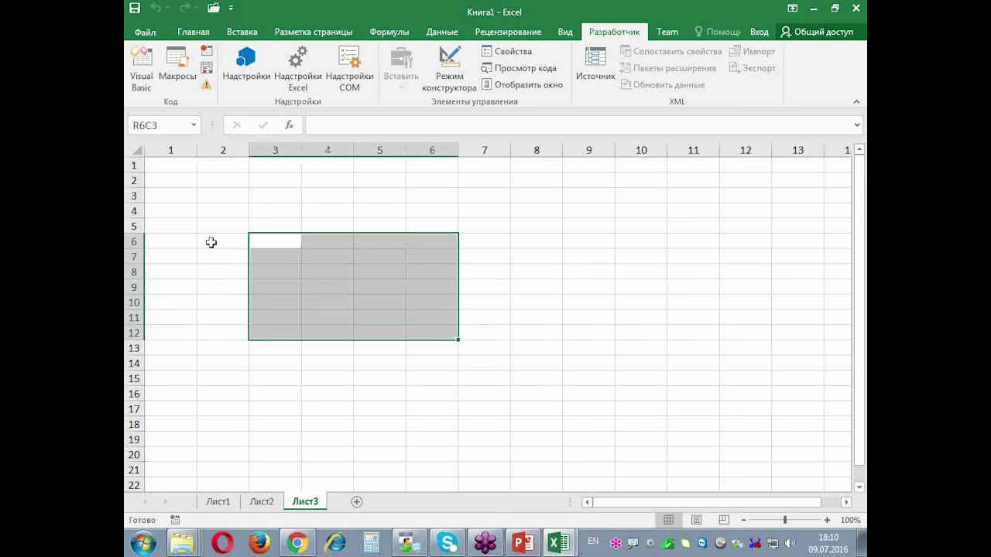
pyautogui.click(171, 127)
pyautogui.write('tab')
pyautogui.write('12')
pyautogui.press('Escape')
pyautogui.click(193, 125)
pyautogui.click(194, 124)
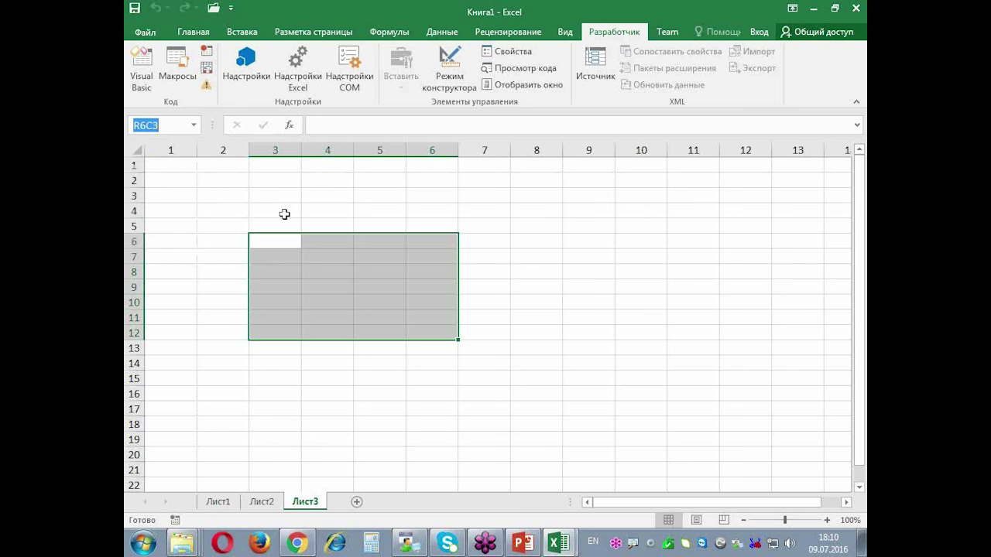
# Step: Uncheck Стиль ссылок R1C1 in Параметры > Формулы and confirm
pyautogui.click(140, 36)
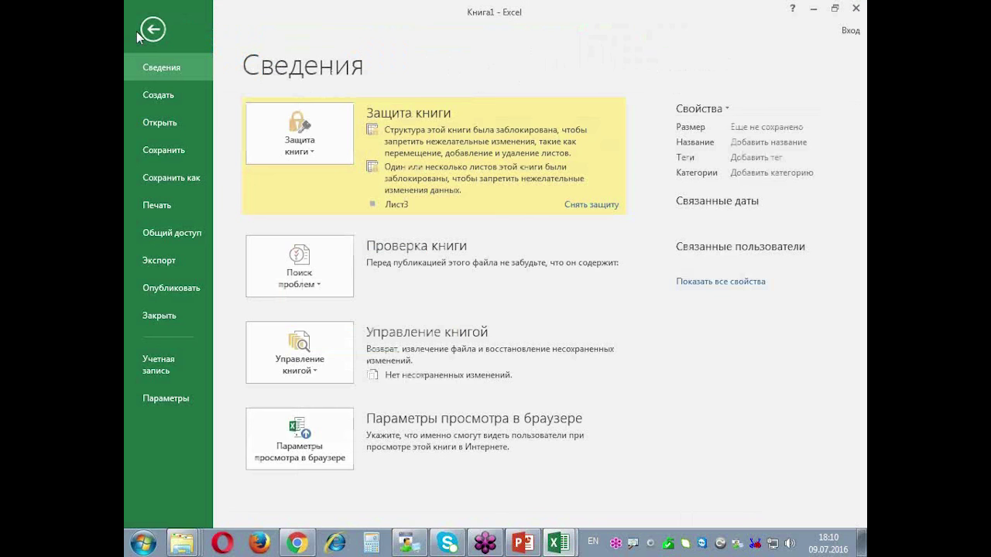
pyautogui.click(162, 399)
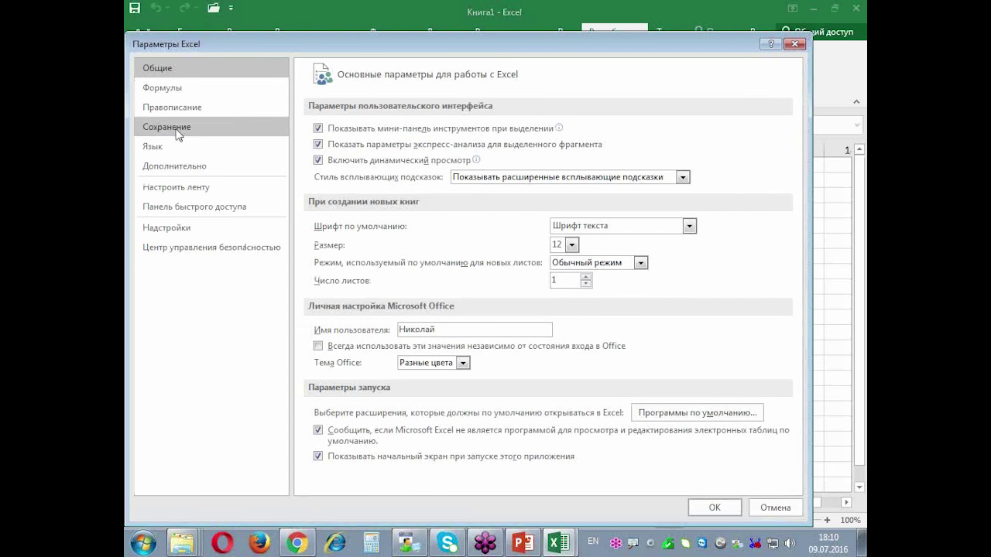
pyautogui.click(193, 93)
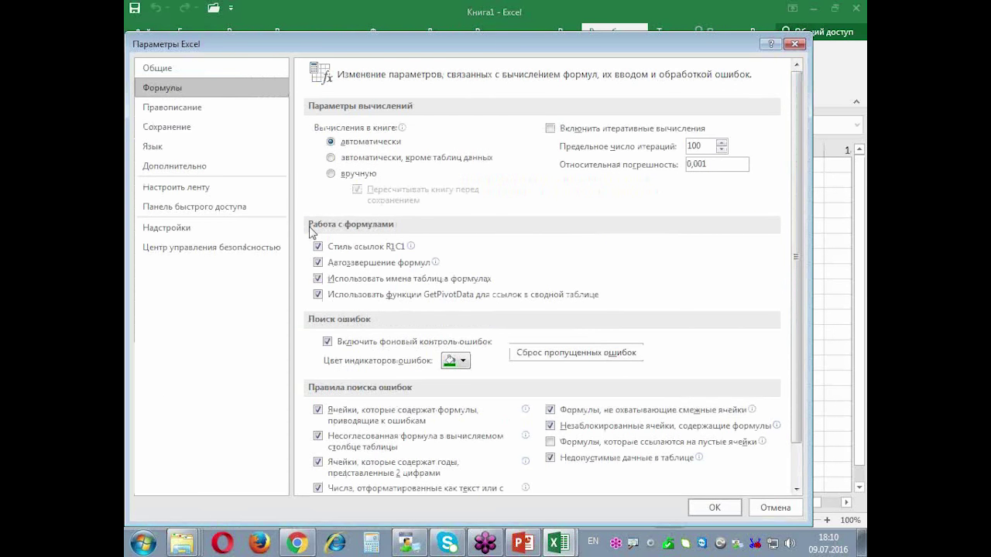
pyautogui.click(711, 508)
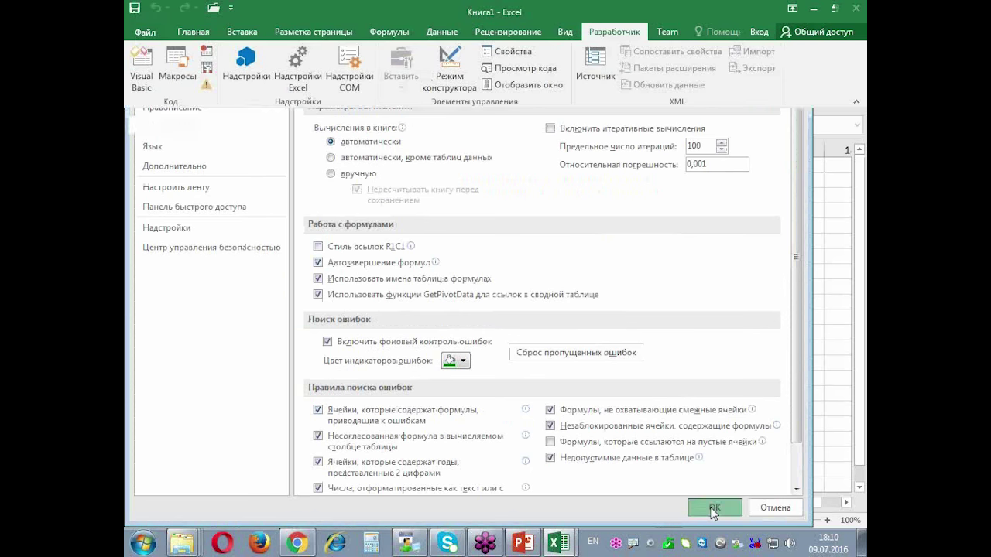
pyautogui.click(155, 126)
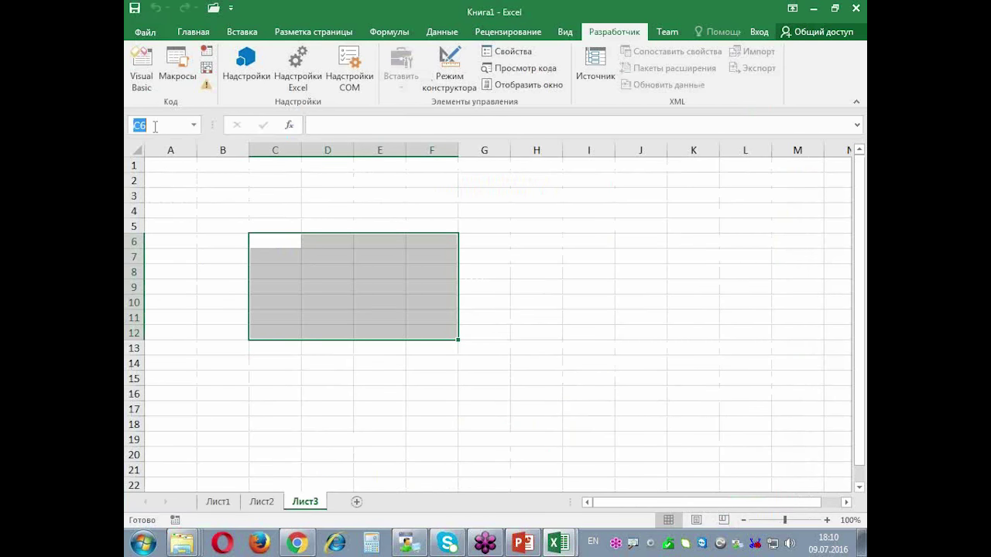
pyautogui.write('Tab12')
pyautogui.press('Return')
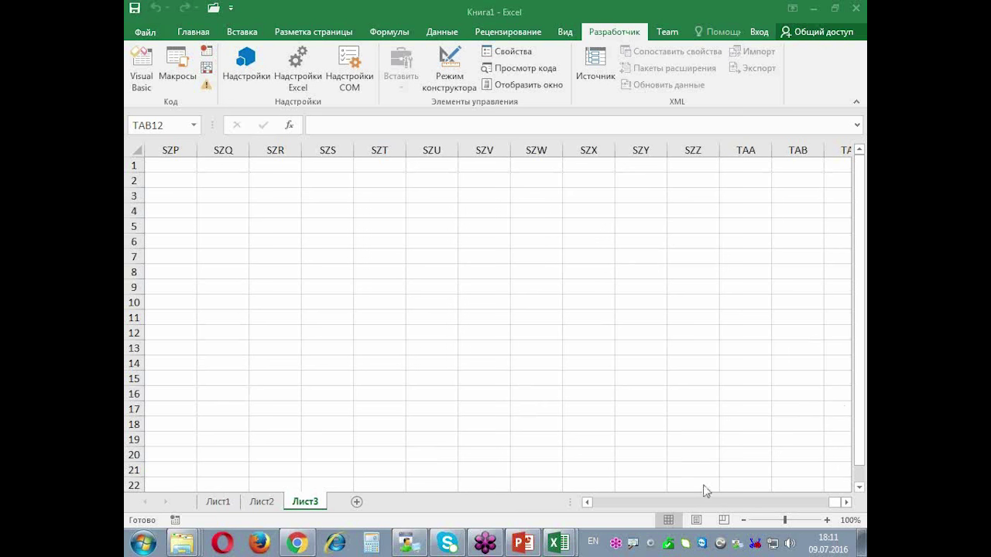
pyautogui.click(834, 505)
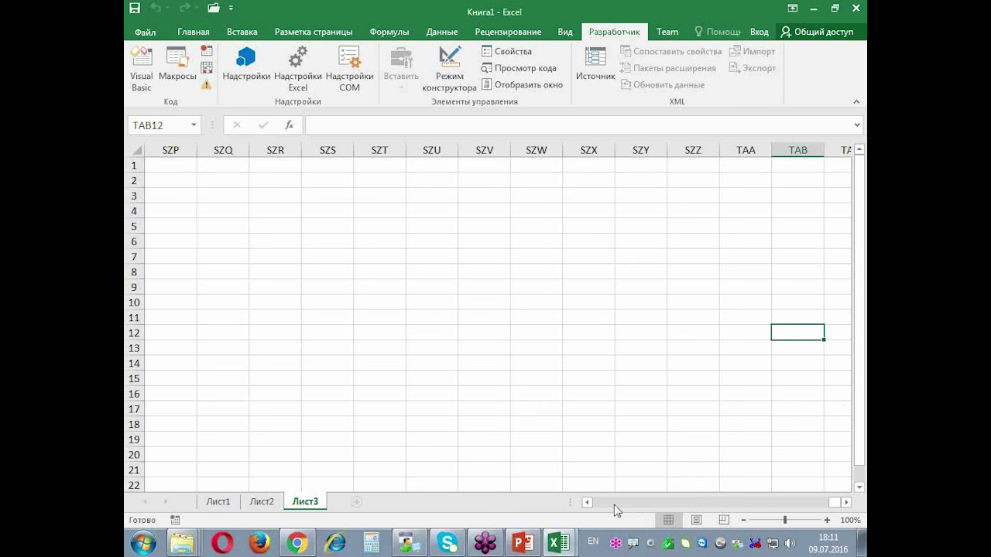
pyautogui.click(587, 503)
pyautogui.click(587, 503)
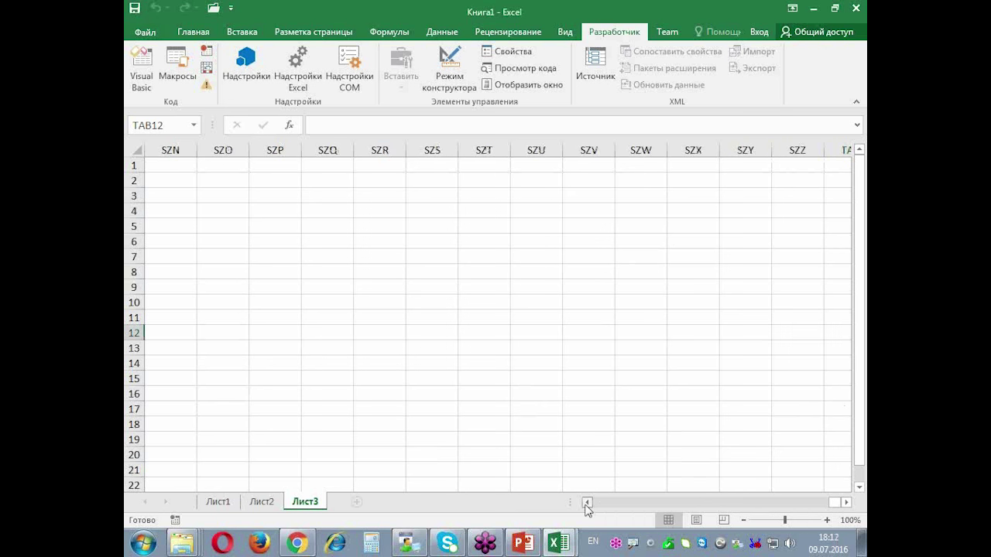
pyautogui.click(587, 503)
pyautogui.click(545, 329)
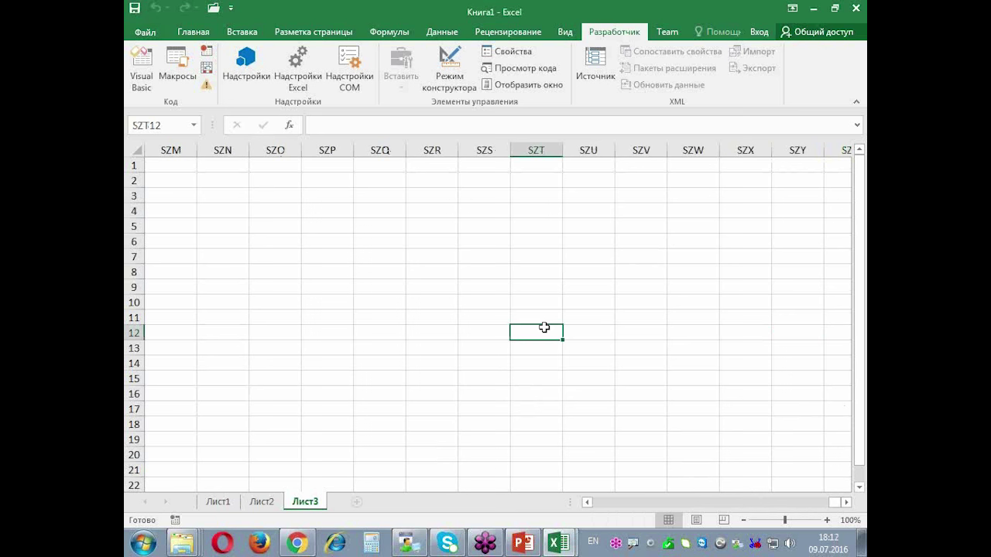
pyautogui.press('Home')
pyautogui.hotkey('ctrl', 'Home')
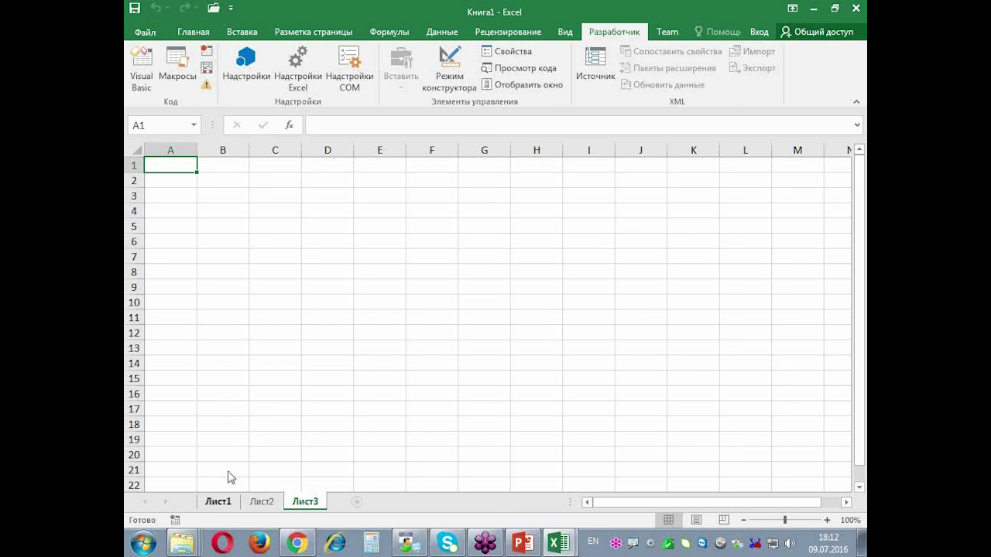
# Step: Switch to Лист1 and view its sheet-tab context menu without changing anything
pyautogui.rightClick(232, 503)
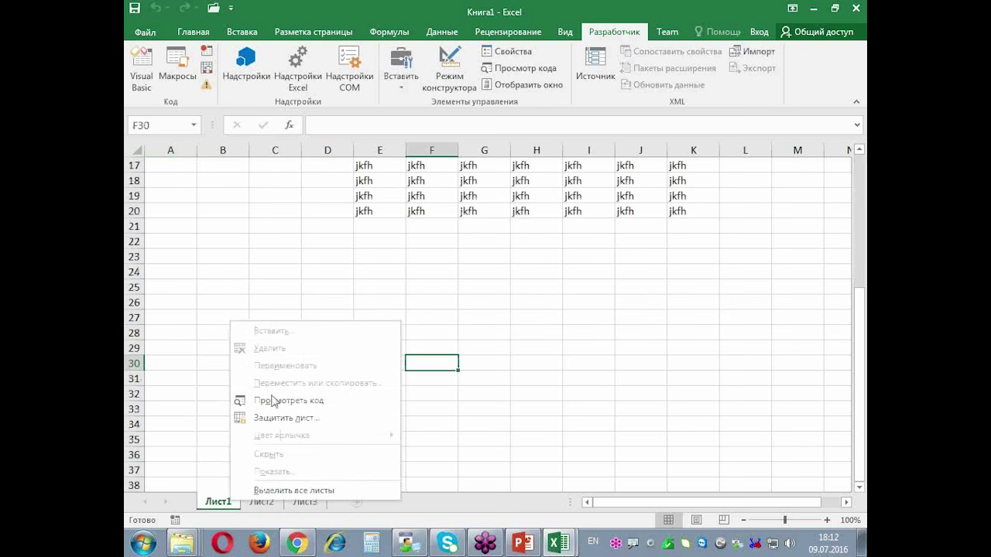
pyautogui.press('Escape')
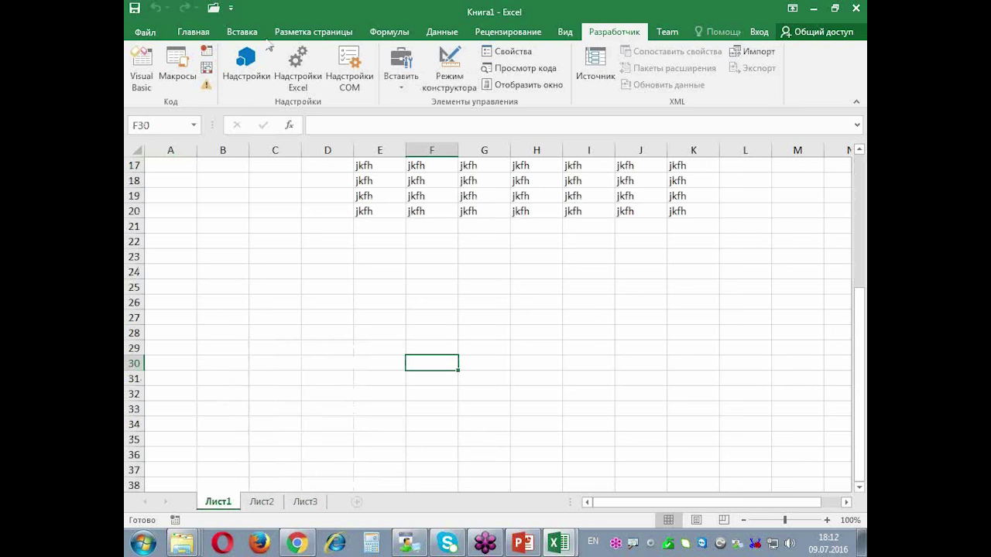
# Step: Close Excel choosing Не сохранять, then relaunch Excel 2016 with a Пустая книга
pyautogui.click(855, 13)
pyautogui.click(497, 299)
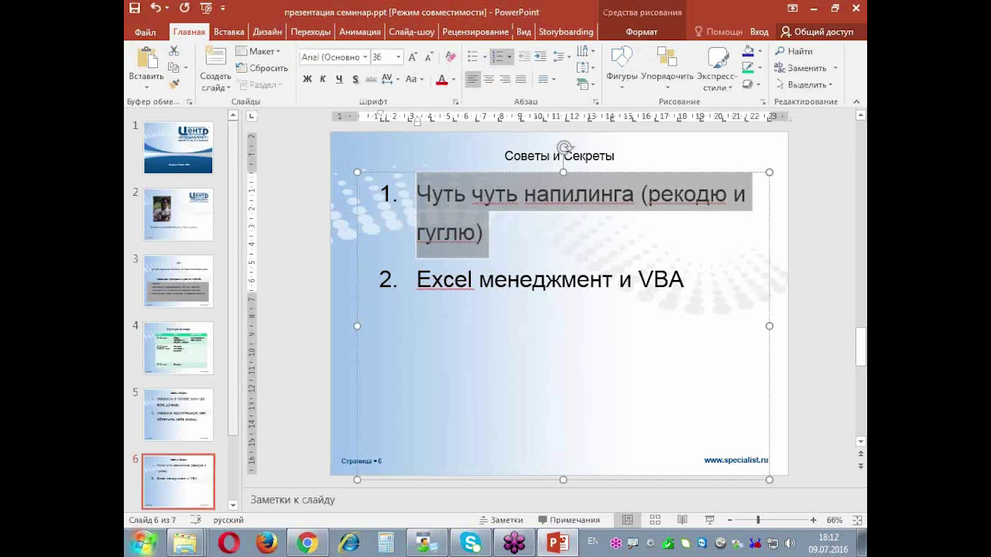
pyautogui.click(145, 544)
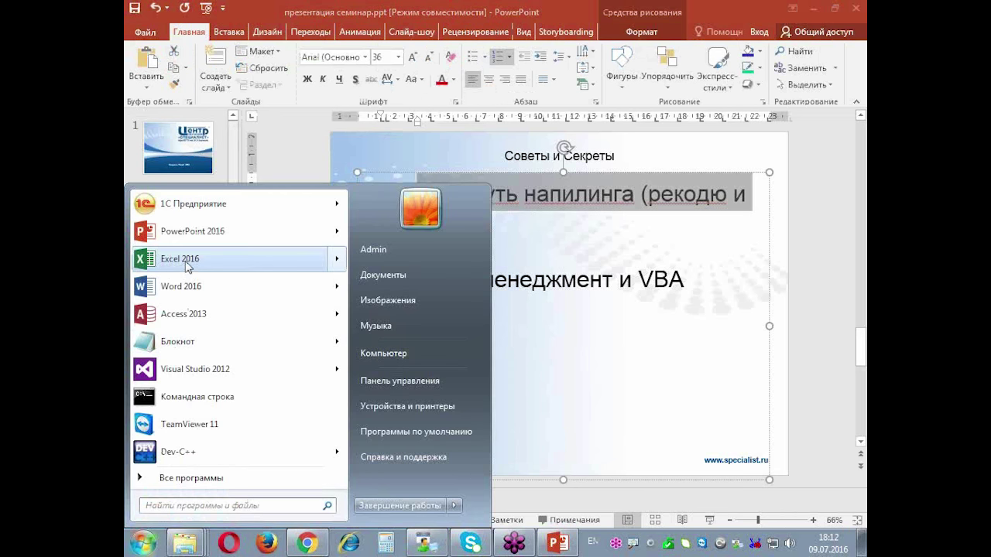
pyautogui.click(186, 260)
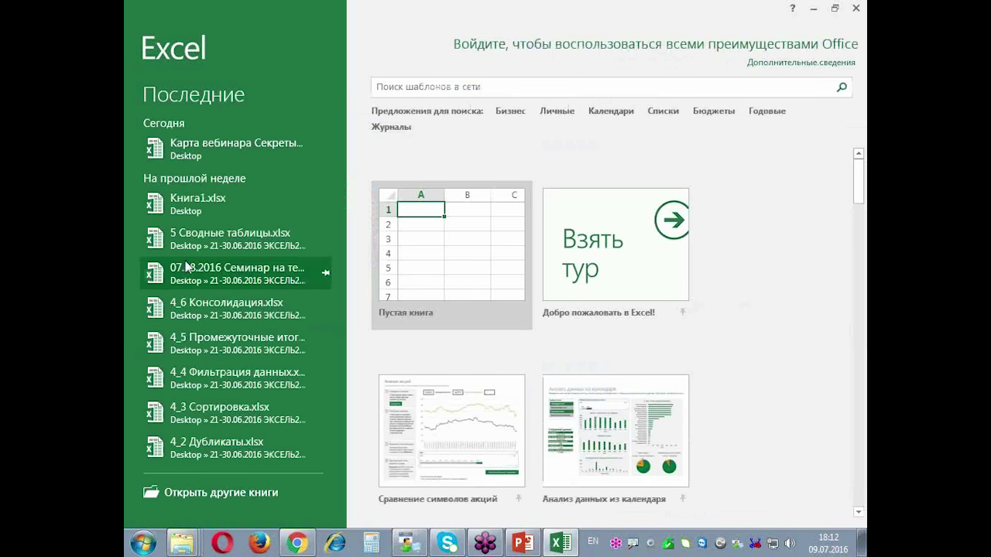
pyautogui.click(451, 241)
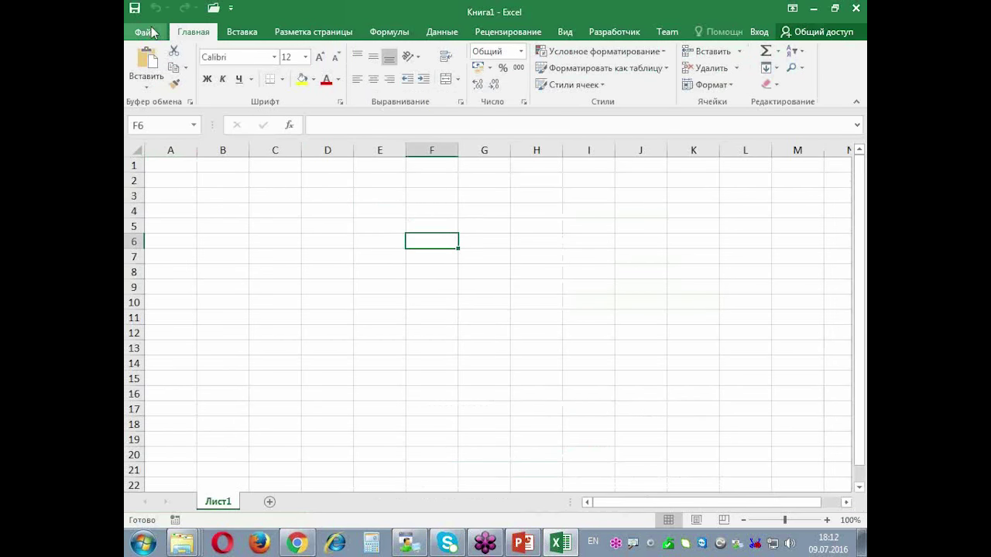
# Step: Save the workbook to Рабочий стол as Книга1.xlsm using the Книга Excel с поддержкой макросов type
pyautogui.click(151, 33)
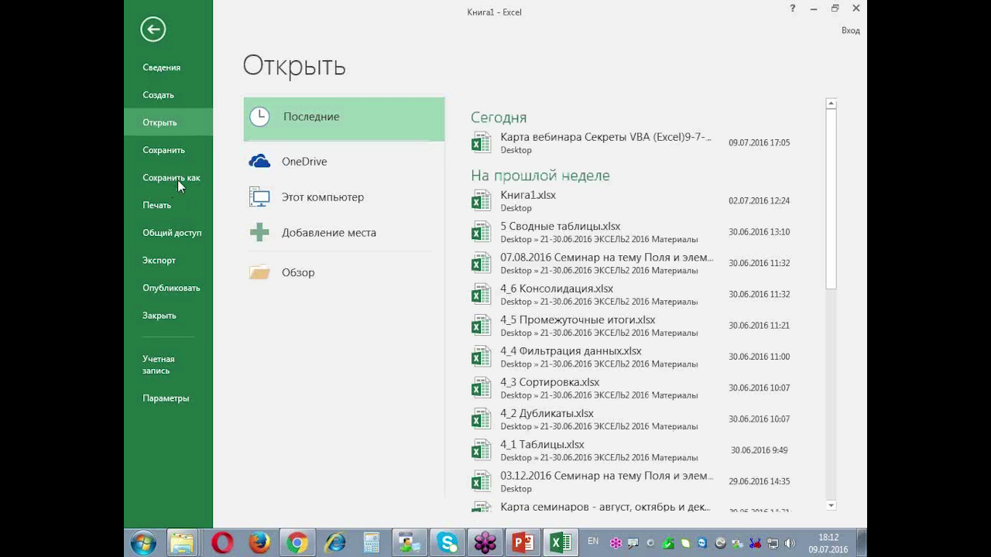
pyautogui.click(172, 177)
pyautogui.click(317, 232)
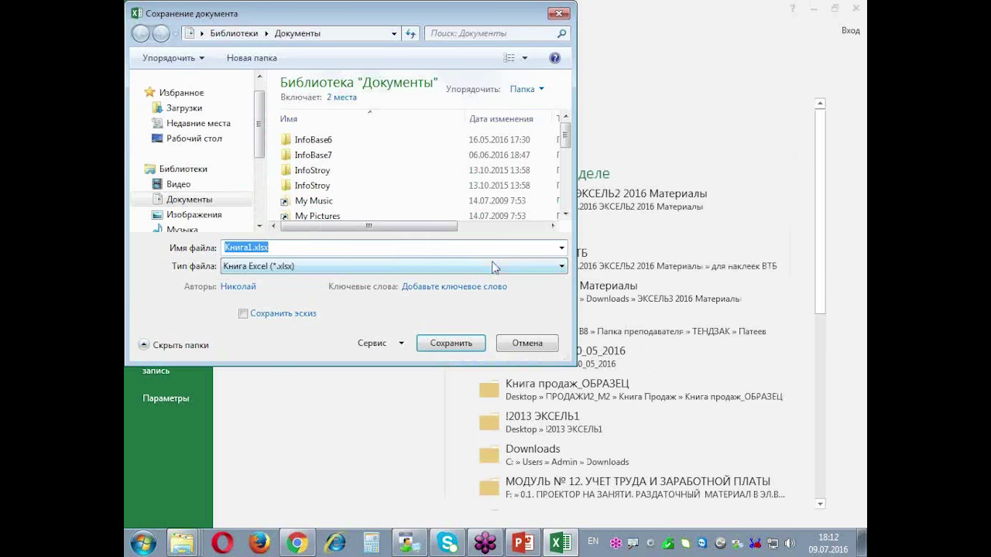
pyautogui.click(562, 267)
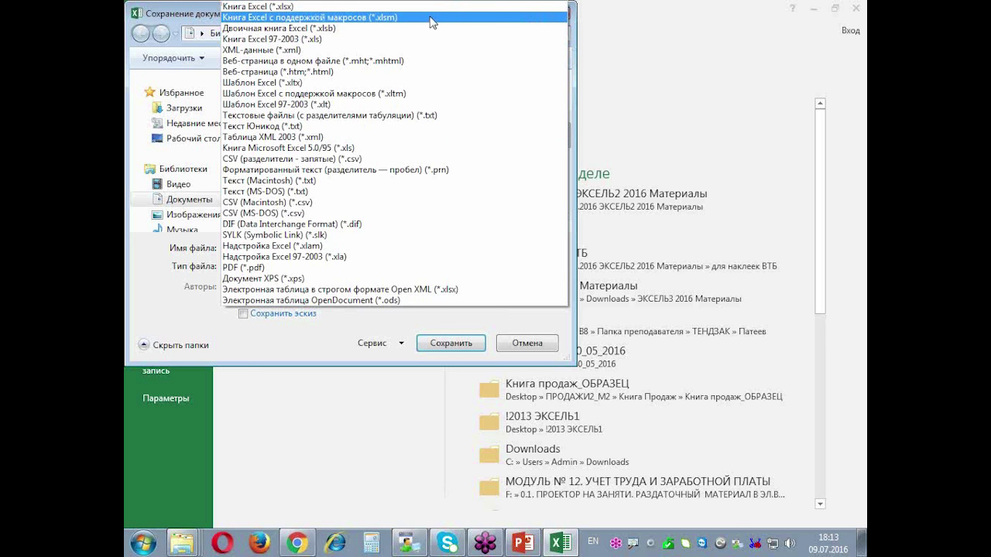
pyautogui.click(432, 17)
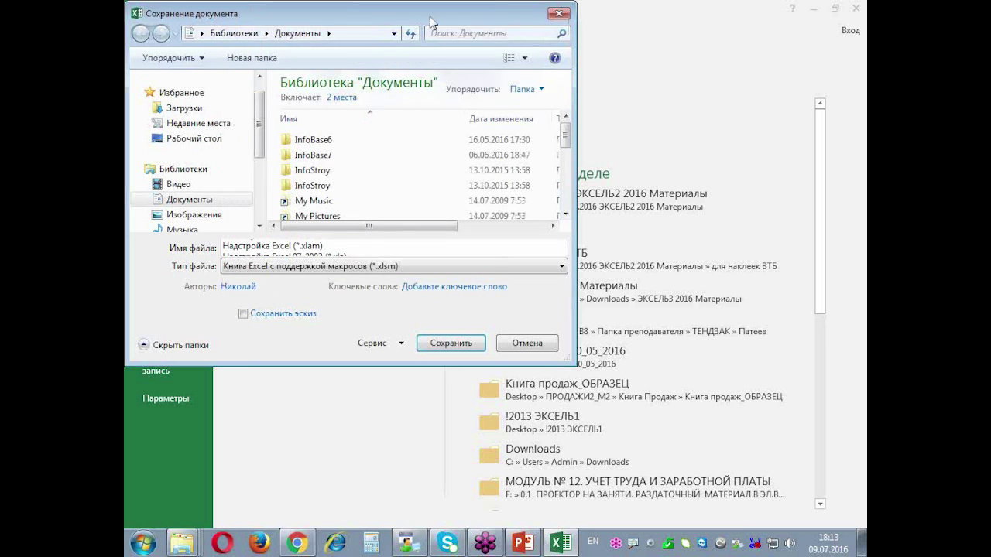
pyautogui.click(195, 139)
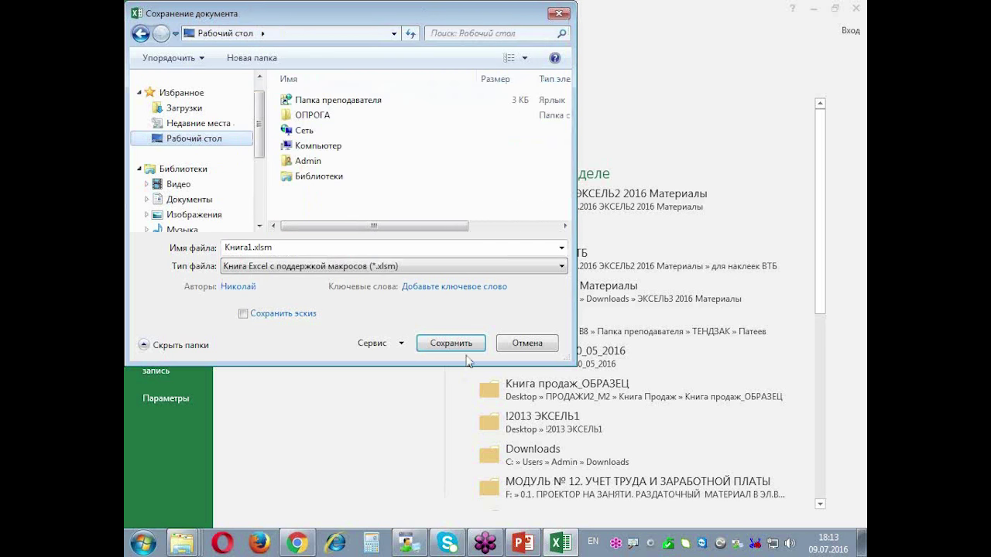
pyautogui.click(446, 343)
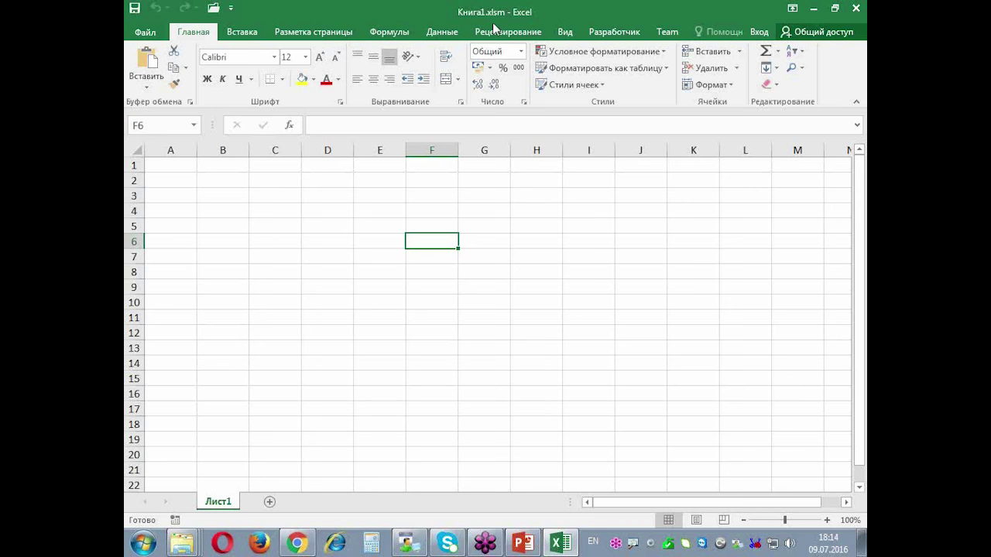
pyautogui.click(553, 548)
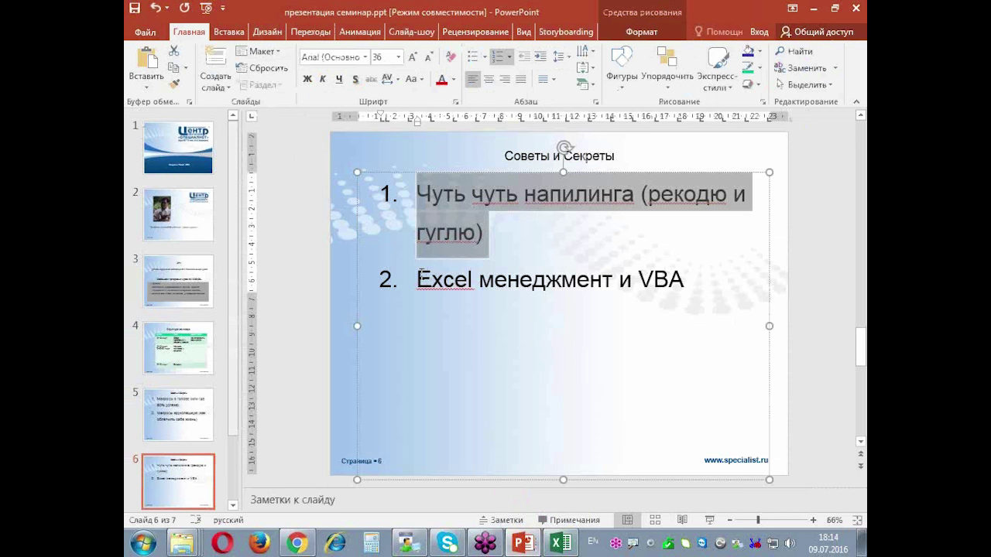
pyautogui.moveTo(418, 277); pyautogui.dragTo(695, 281)
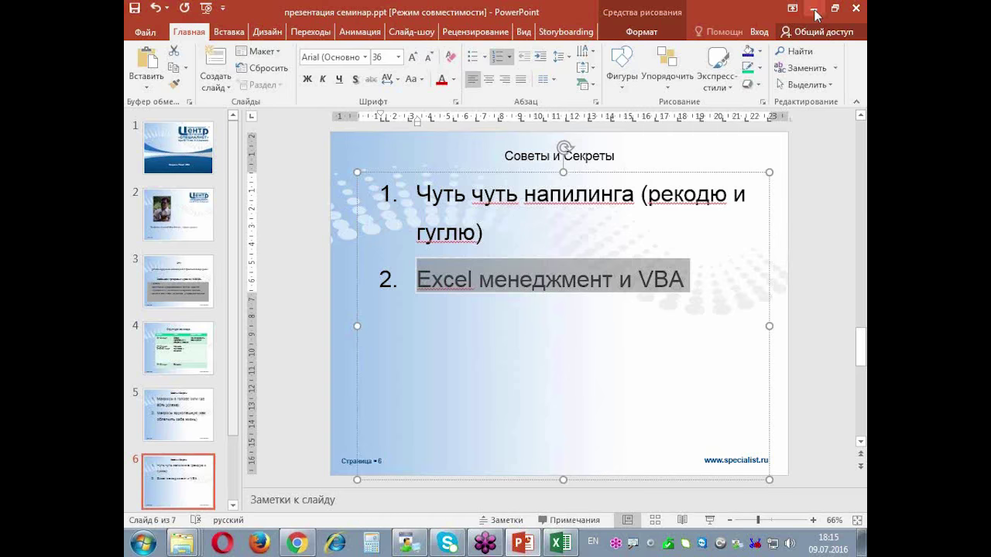
pyautogui.click(813, 11)
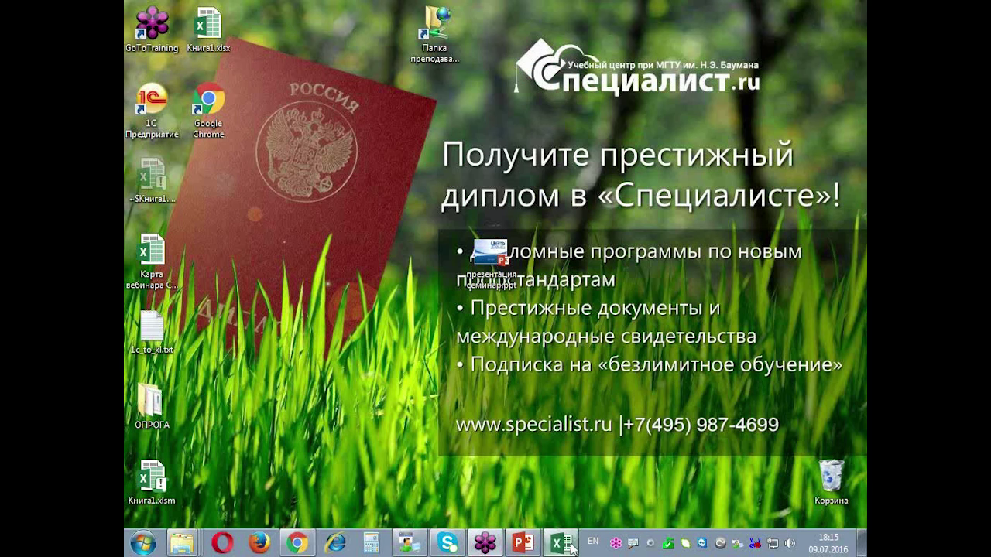
pyautogui.click(570, 545)
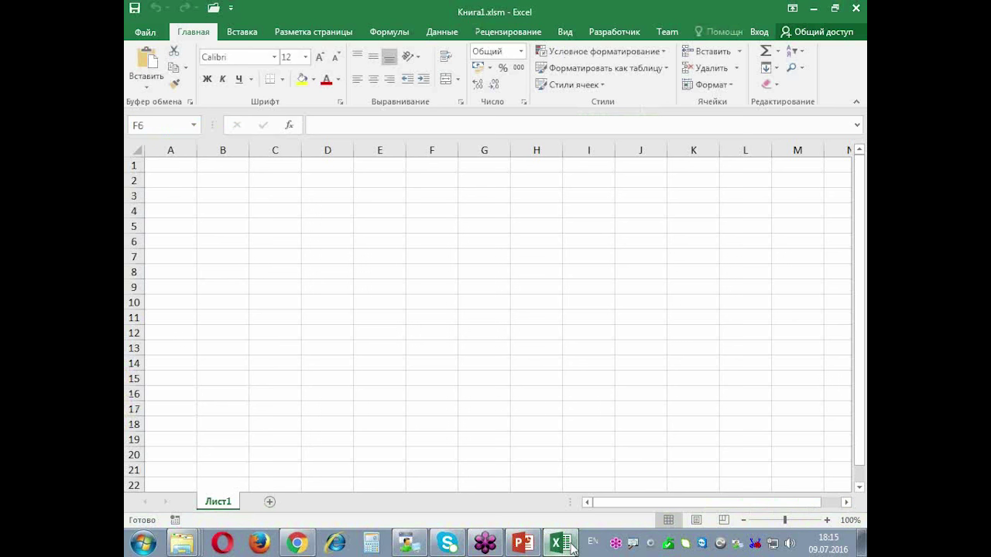
# Step: Add a second sheet and rename Лист1 to Отчёт, switching the keyboard to Russian
pyautogui.click(268, 503)
pyautogui.click(221, 503)
pyautogui.rightClick(225, 505)
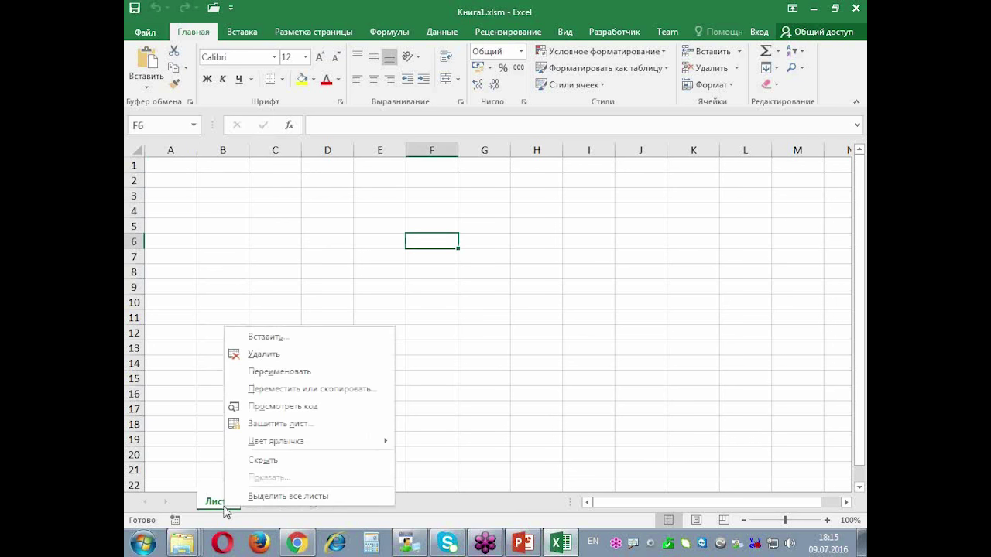
pyautogui.click(294, 373)
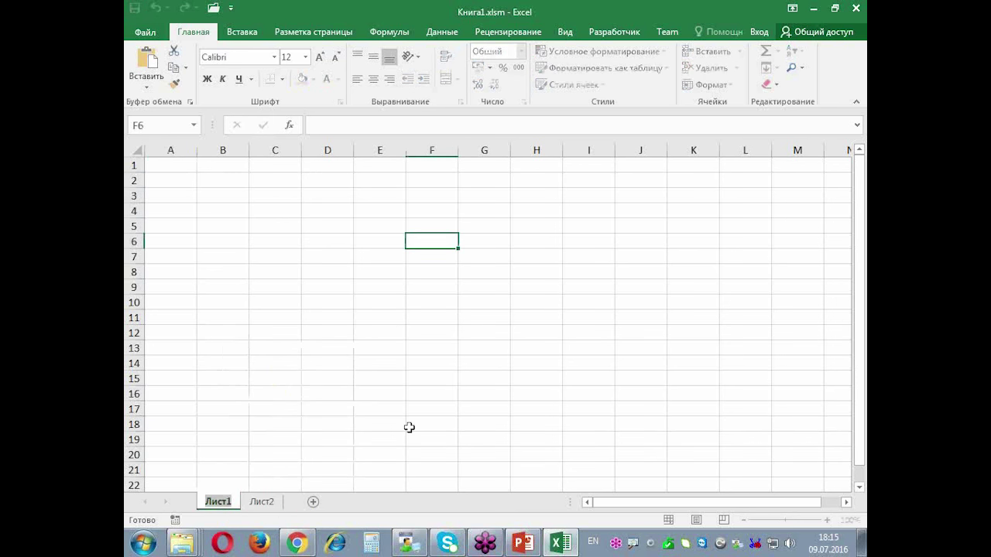
pyautogui.write('Jn')
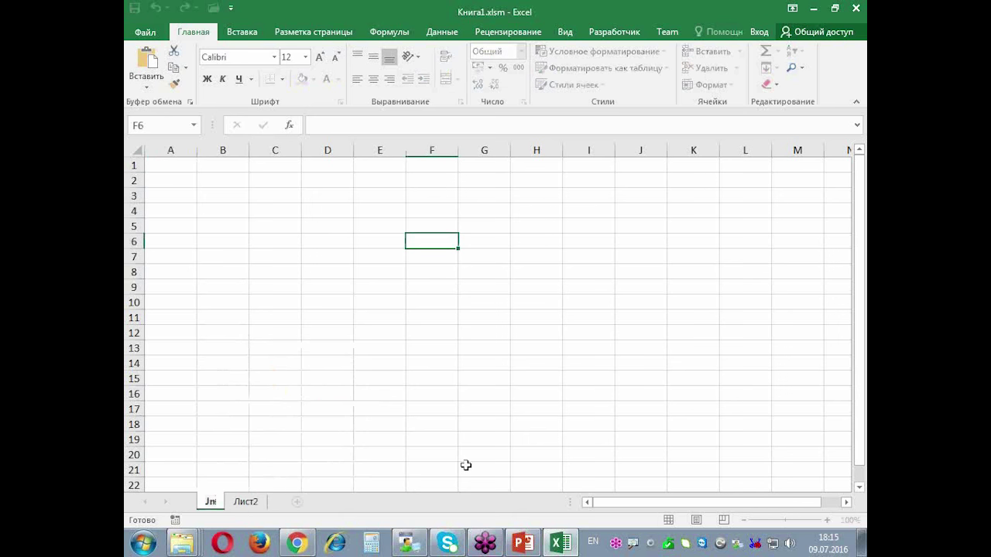
pyautogui.press('BackSpace')
pyautogui.press('BackSpace')
pyautogui.hotkey('alt', 'shift')
pyautogui.press('j')
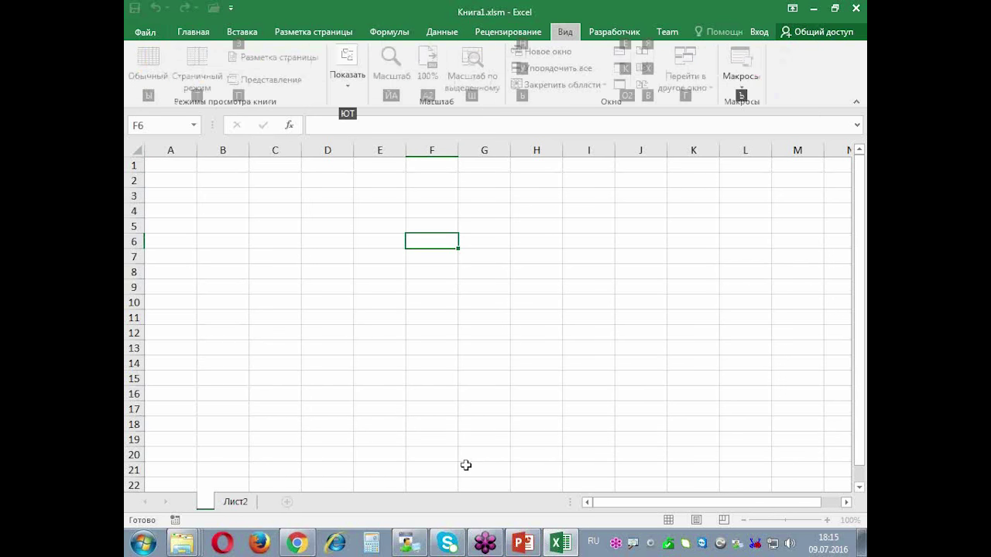
pyautogui.click(210, 501)
pyautogui.click(502, 338)
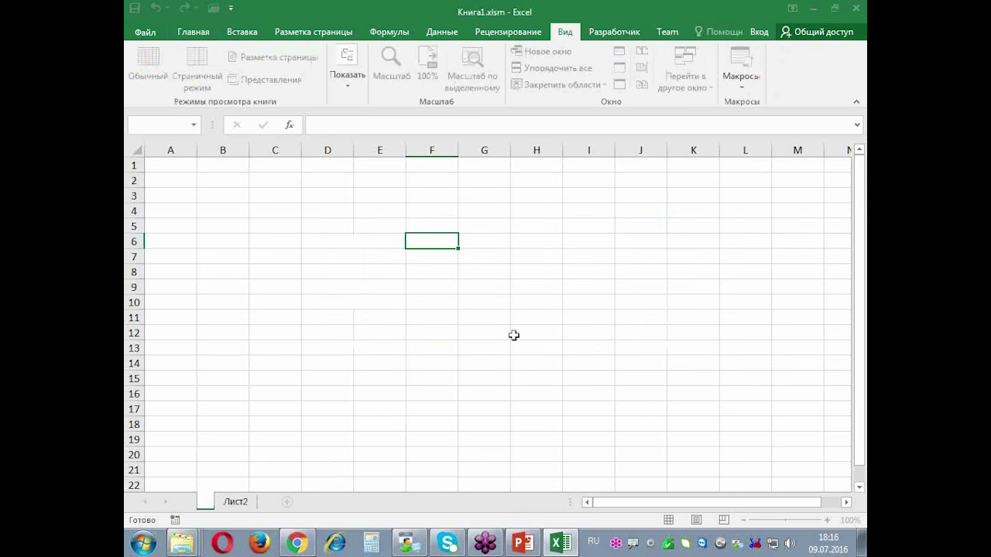
pyautogui.write('ОГт')
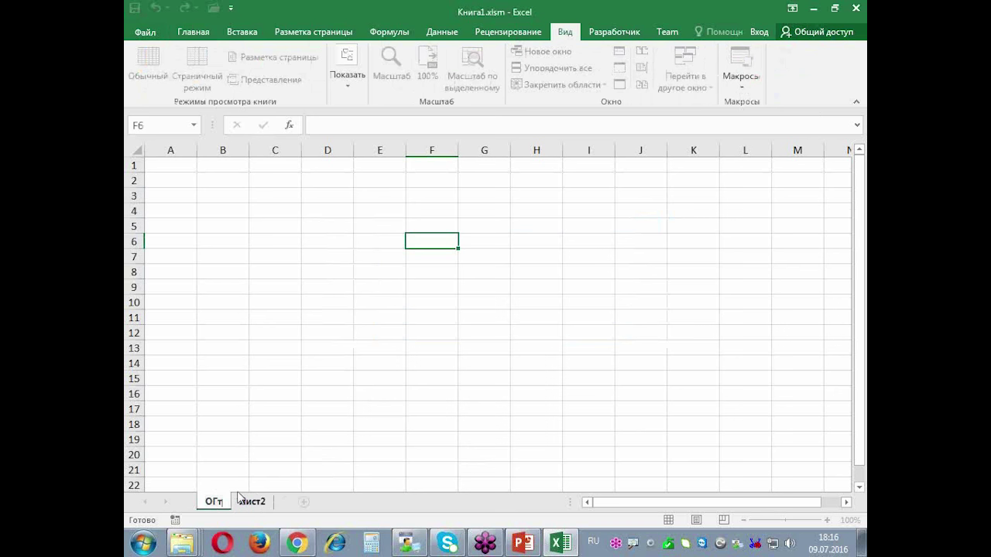
pyautogui.write('чеёт')
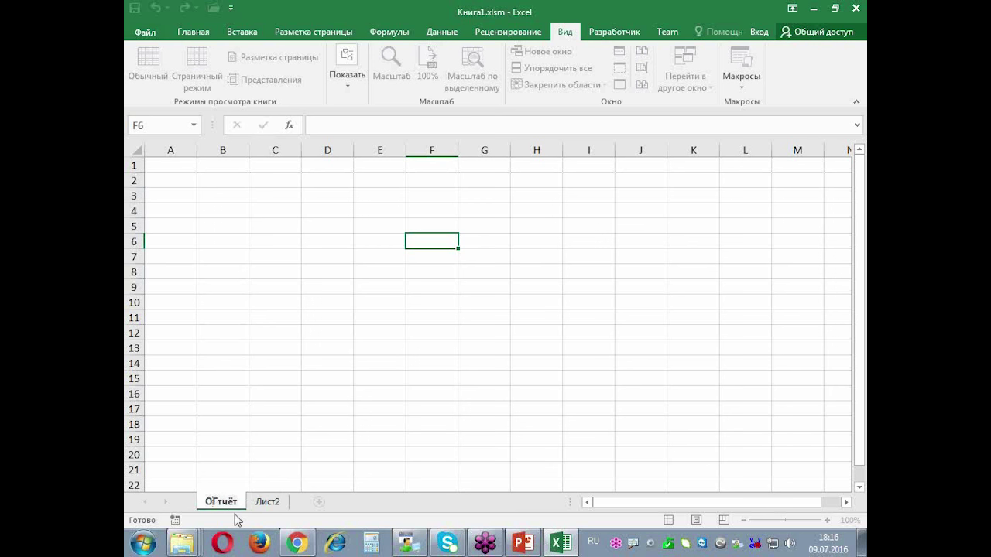
pyautogui.press('BackSpace')
# Step: Rename the second sheet to Архив and finish on the Отчёт tab
pyautogui.rightClick(260, 504)
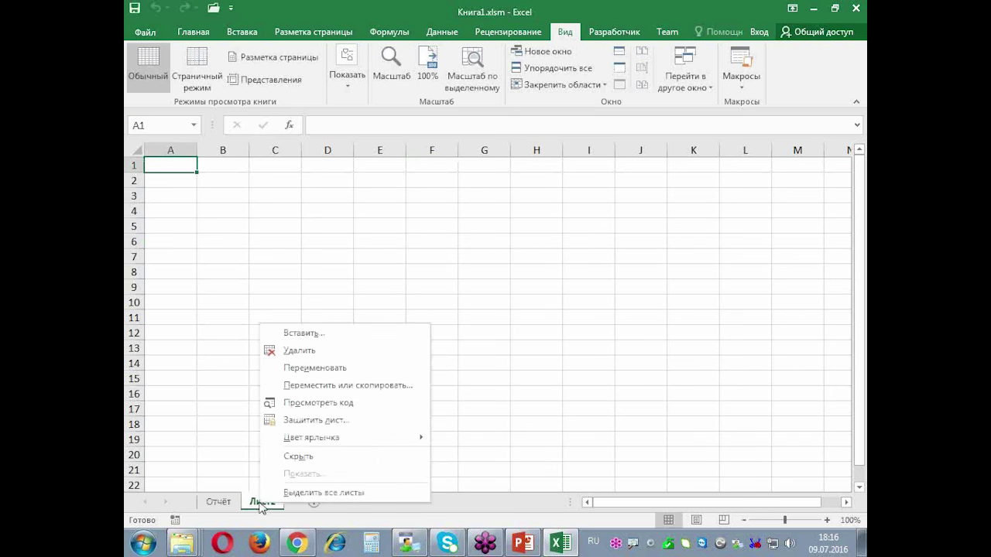
pyautogui.click(338, 368)
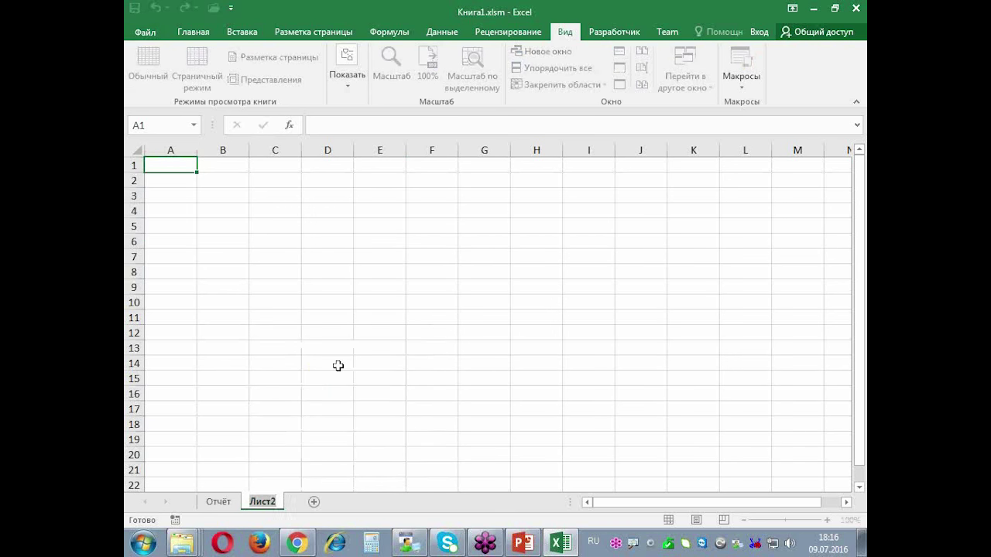
pyautogui.write('Архив')
pyautogui.press('Return')
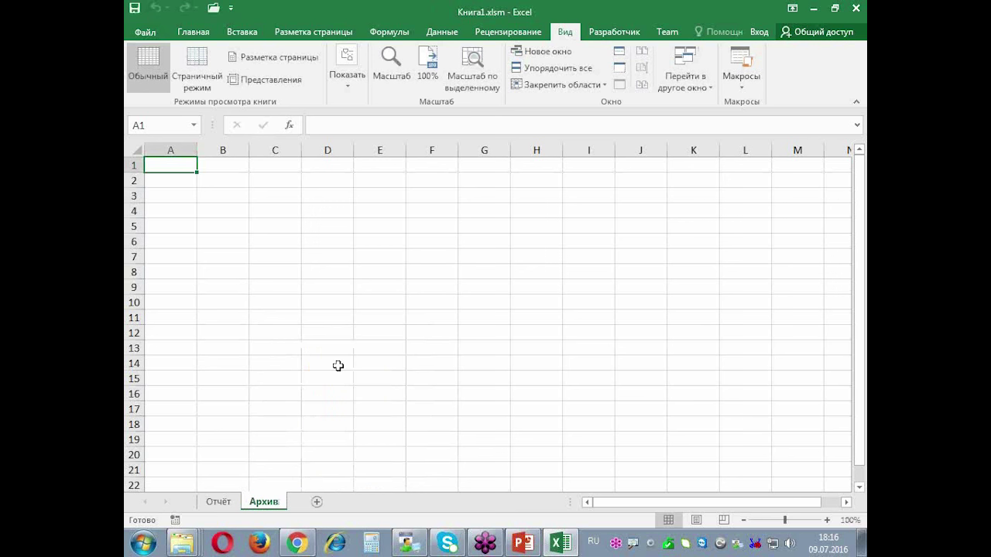
pyautogui.click(218, 503)
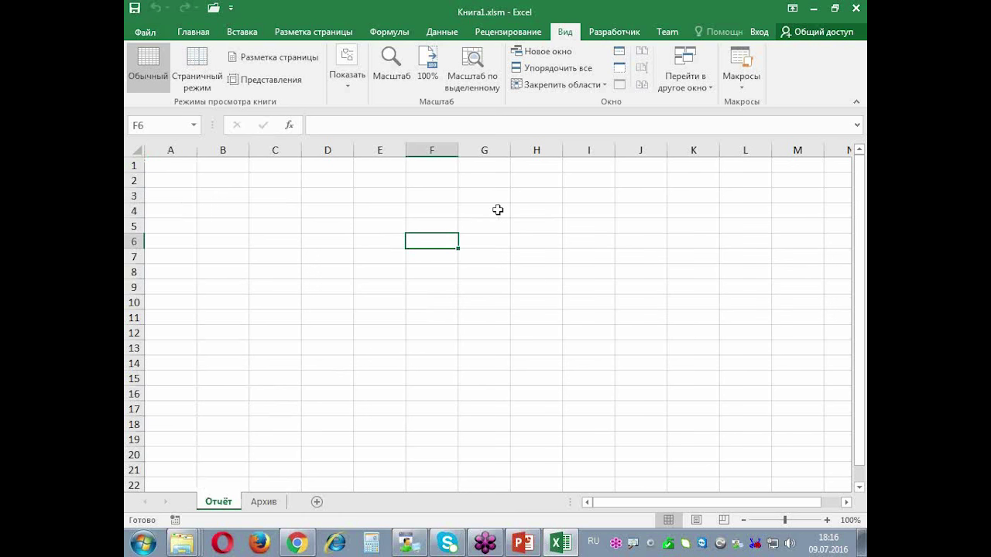
pyautogui.click(271, 503)
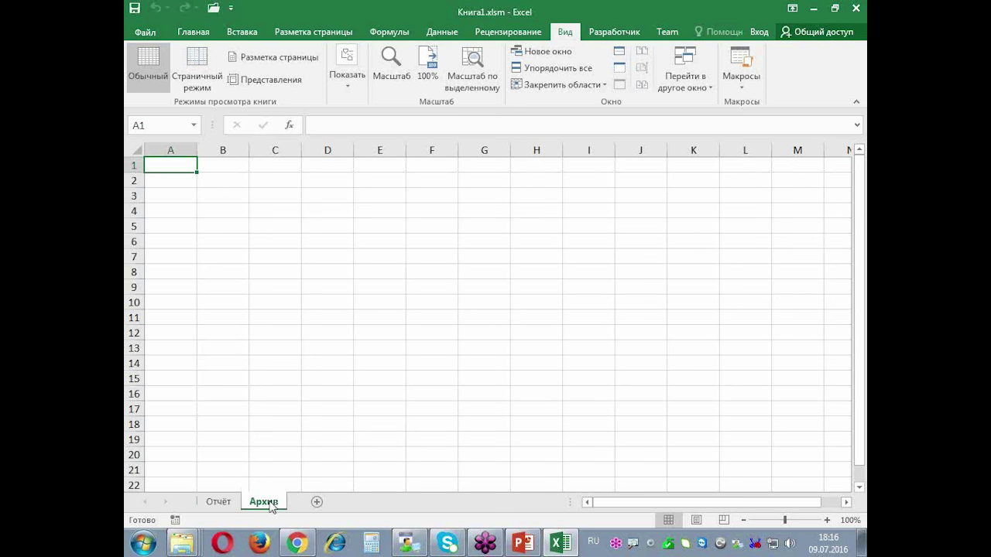
pyautogui.click(221, 505)
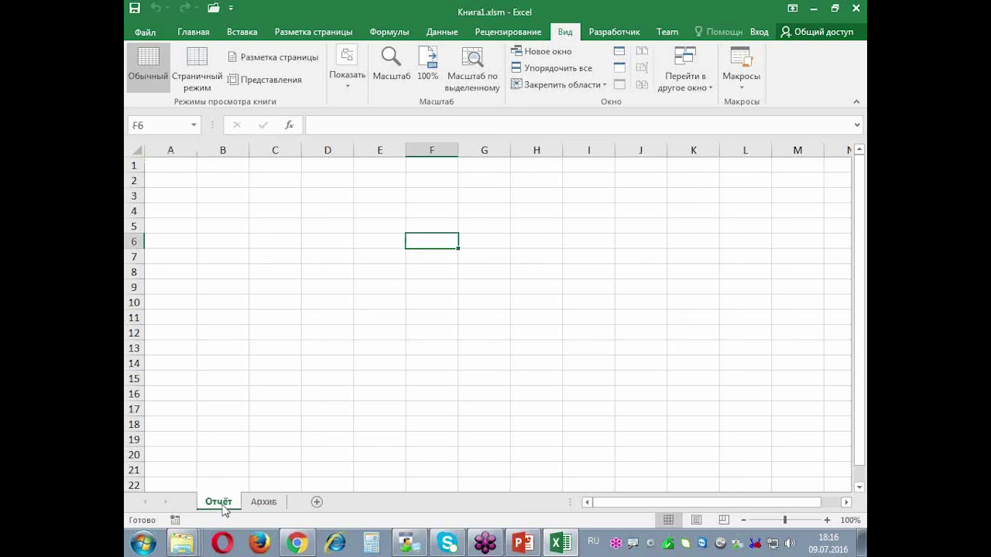
# Step: Enter the headers Начало in A2 and Конец in C2
pyautogui.click(185, 186)
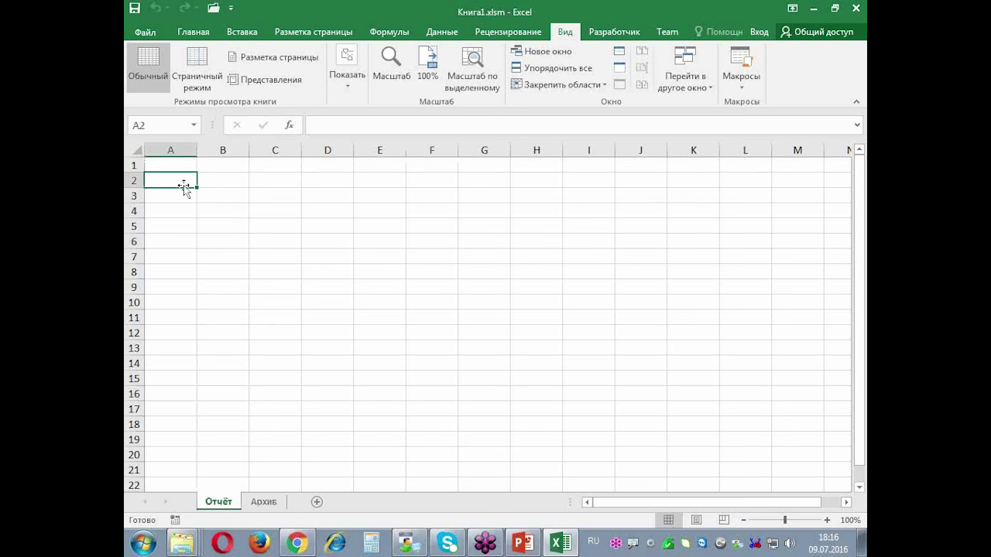
pyautogui.write('Н')
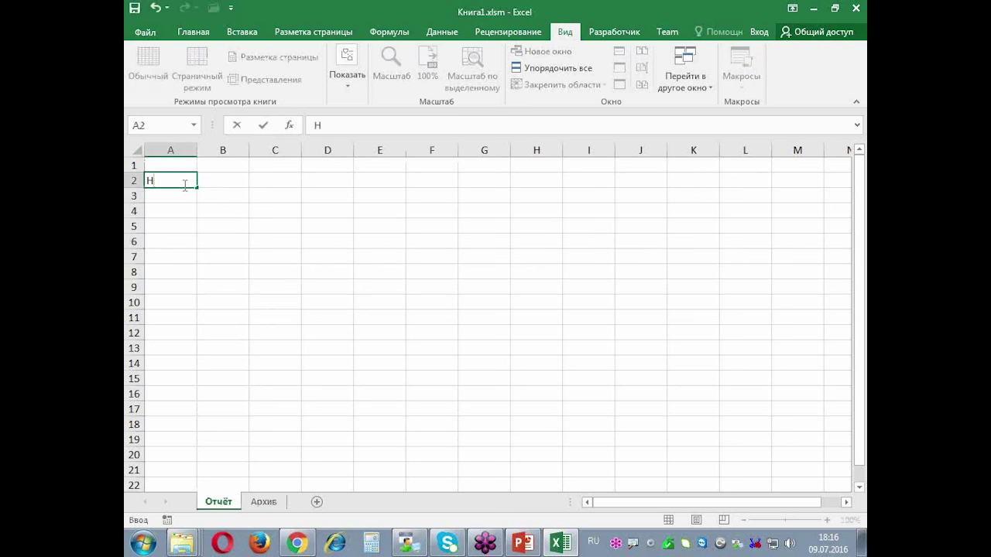
pyautogui.write('ачало')
pyautogui.press('Tab')
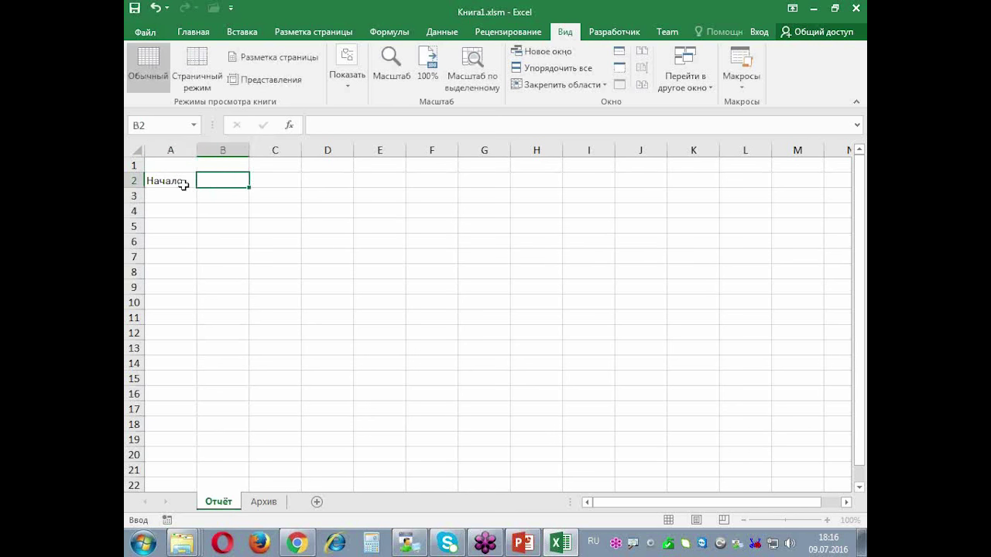
pyautogui.press('Tab')
pyautogui.write('К')
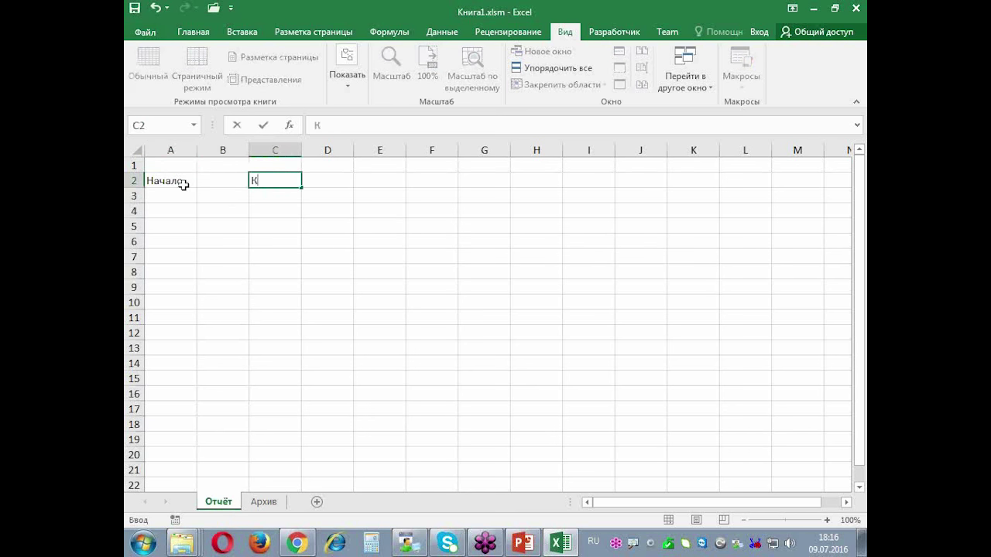
pyautogui.write('онец')
pyautogui.press('Return')
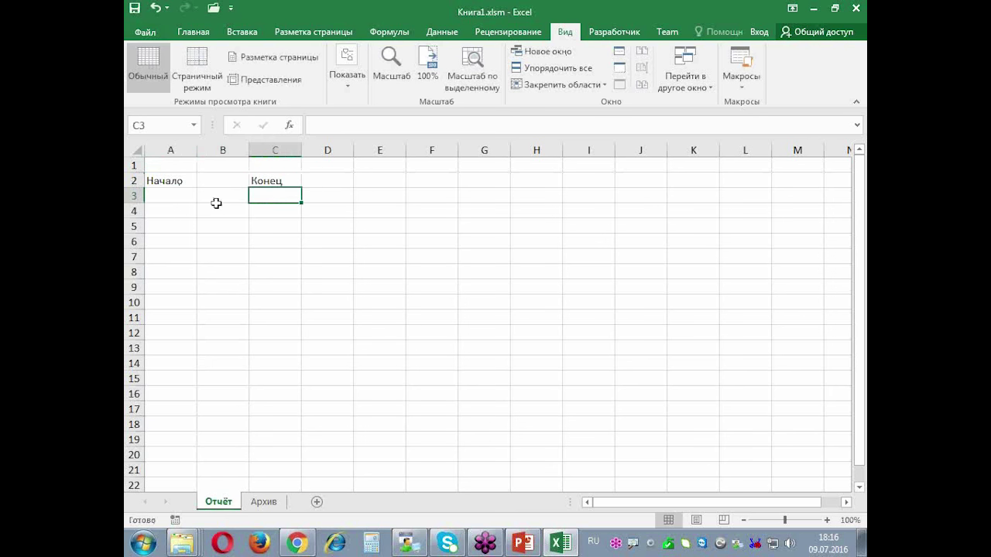
# Step: Add Срок in E2 and Подразделение in G2, then autofit column G to fit it
pyautogui.click(394, 182)
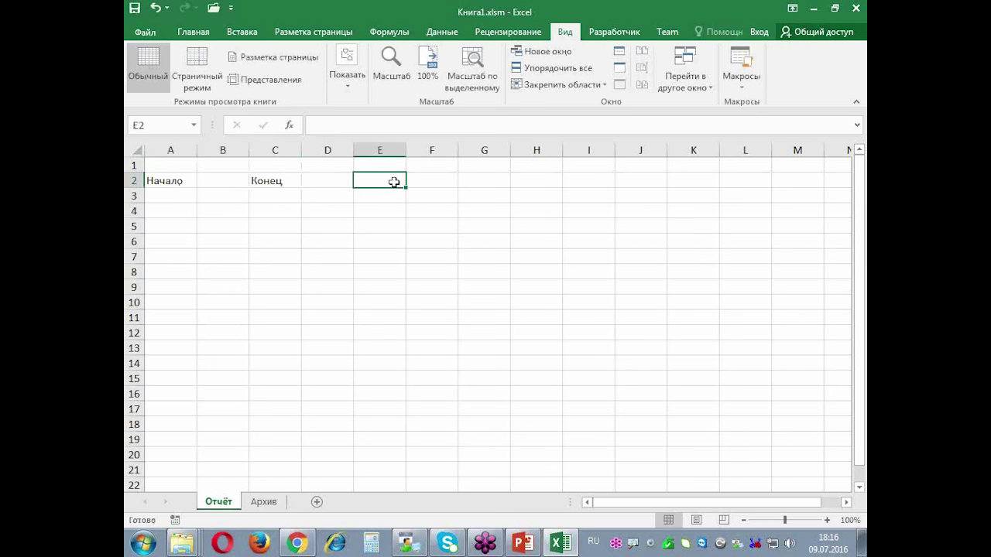
pyautogui.write('Срок')
pyautogui.press('Tab')
pyautogui.press('Tab')
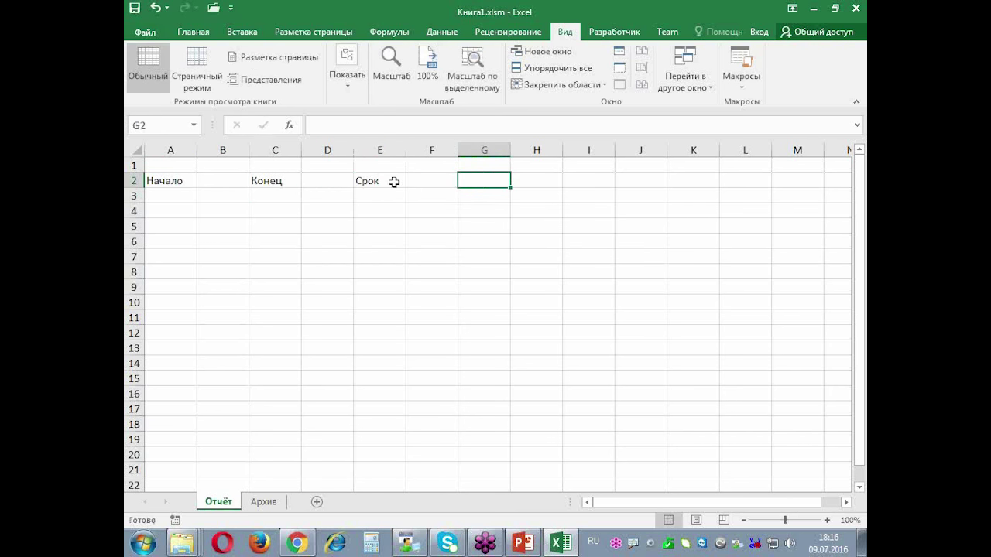
pyautogui.write('Подразделение')
pyautogui.press('Return')
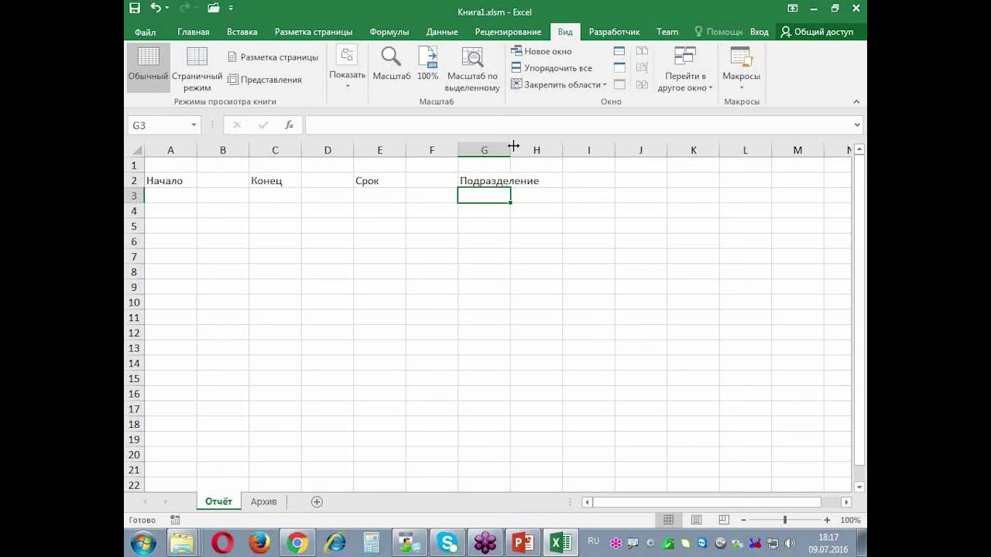
pyautogui.doubleClick(510, 150)
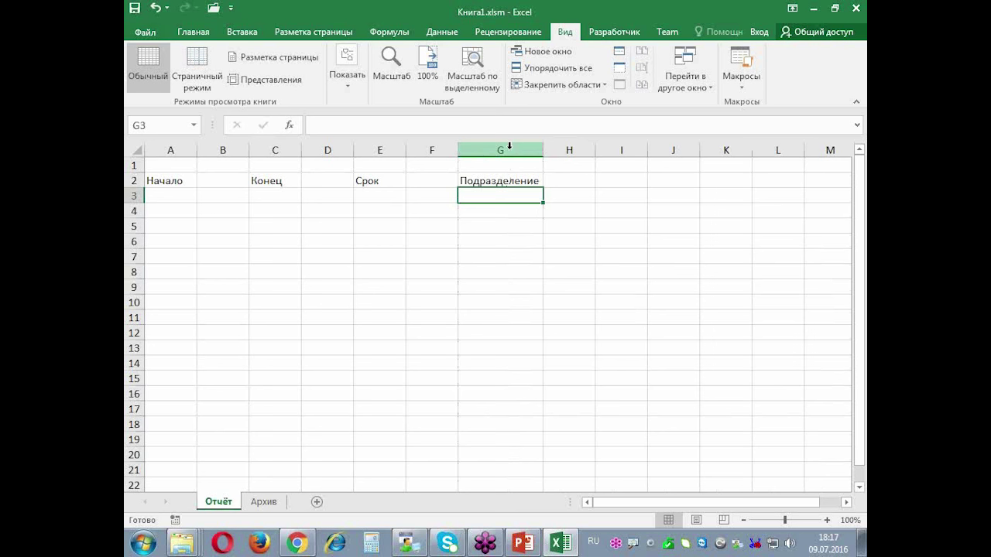
pyautogui.click(181, 197)
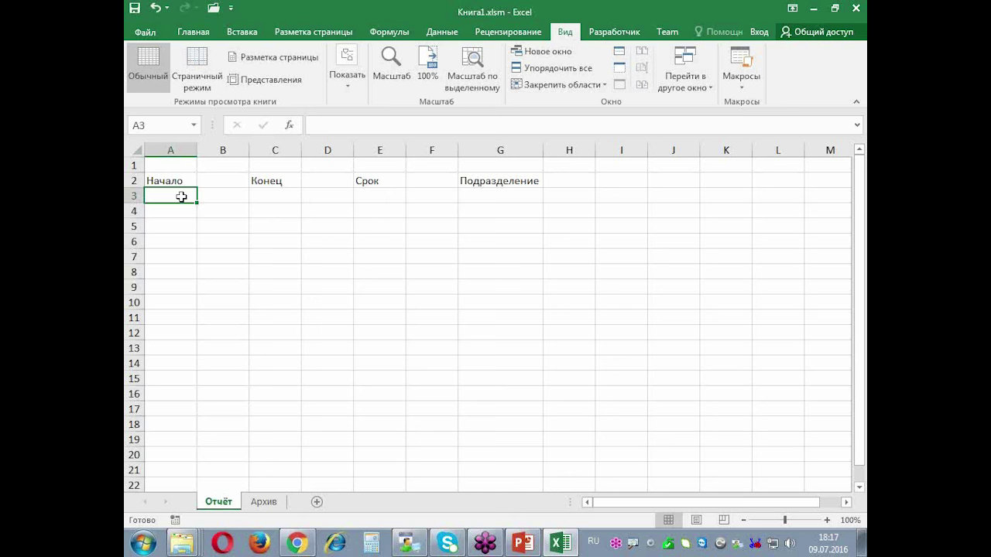
# Step: Delete the empty top row and the blank column B
pyautogui.rightClick(134, 165)
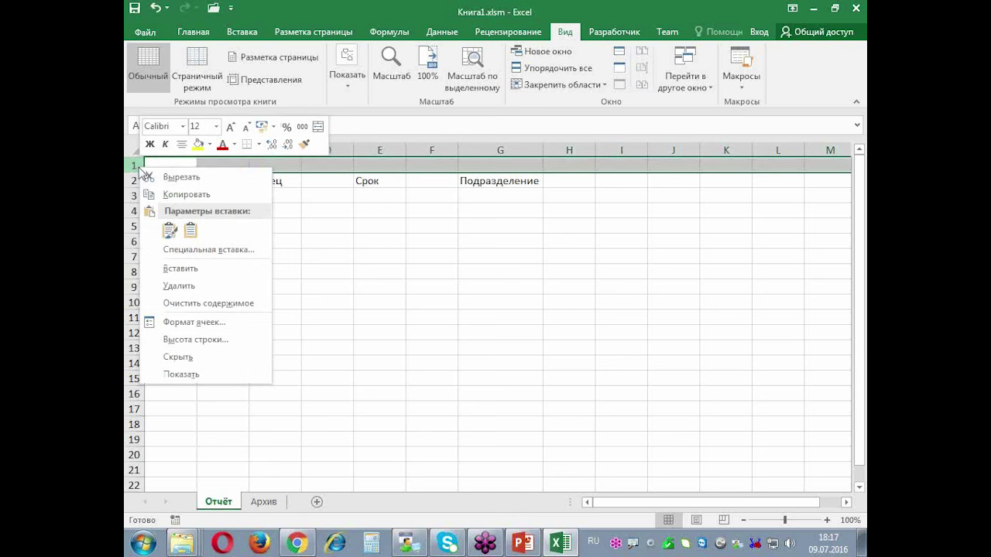
pyautogui.click(180, 286)
pyautogui.click(229, 283)
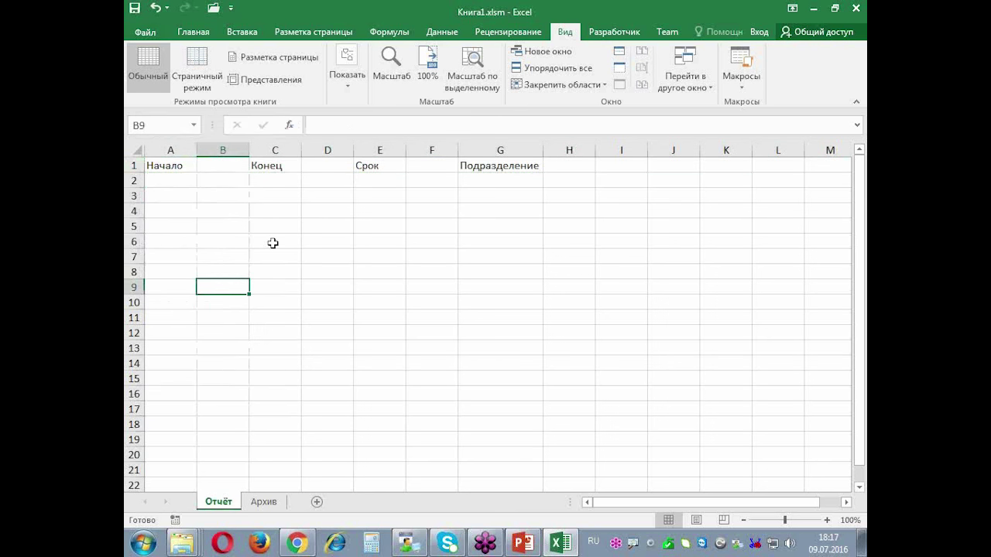
pyautogui.click(217, 165)
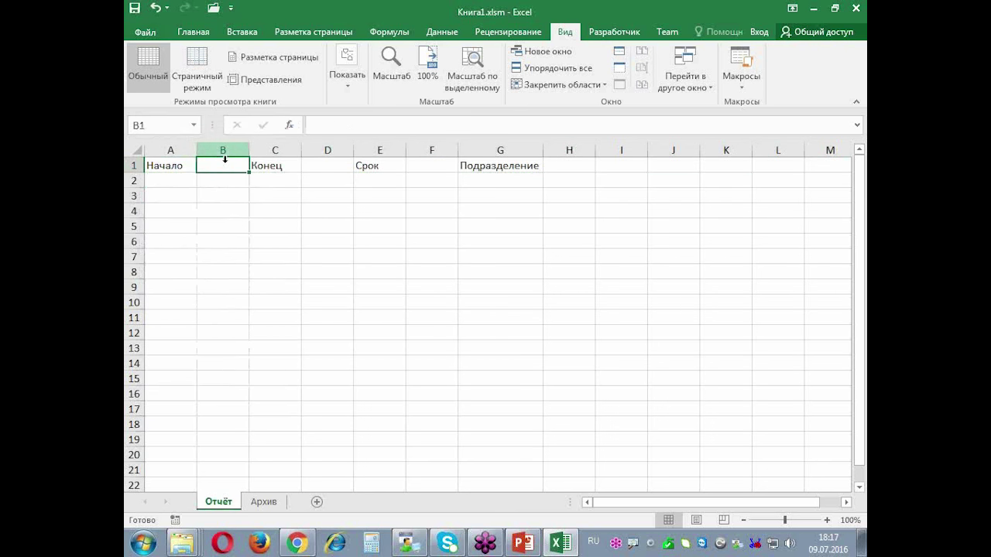
pyautogui.rightClick(223, 151)
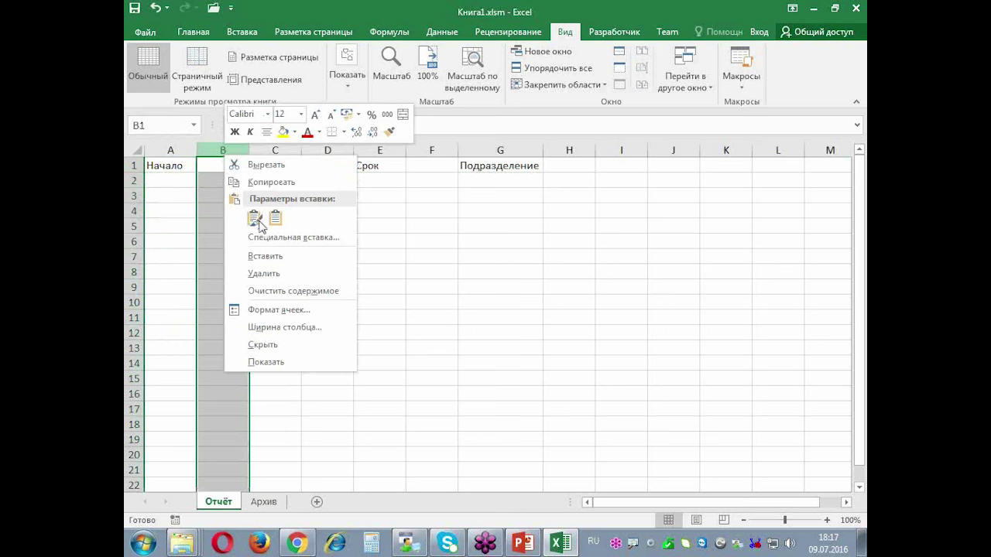
pyautogui.click(271, 281)
# Step: Delete the blank columns C and D, then reopen the unfinished E1 header for editing
pyautogui.click(266, 149)
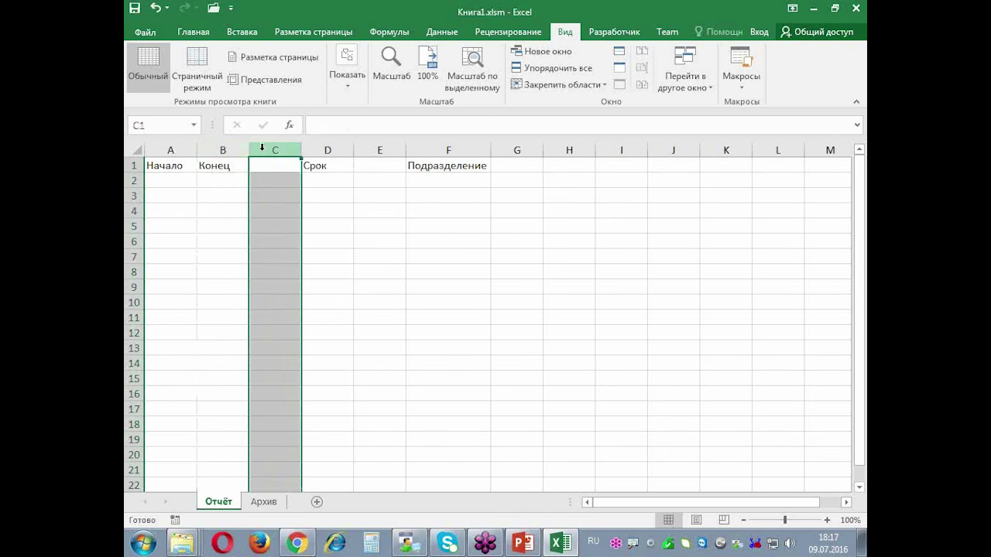
pyautogui.rightClick(264, 152)
pyautogui.click(299, 269)
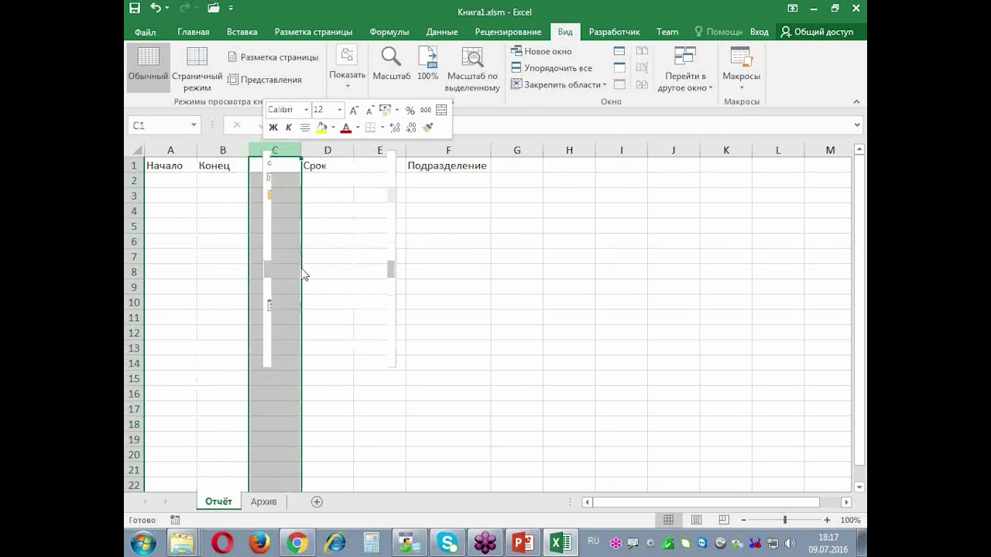
pyautogui.click(330, 150)
pyautogui.rightClick(329, 149)
pyautogui.click(361, 271)
pyautogui.click(415, 165)
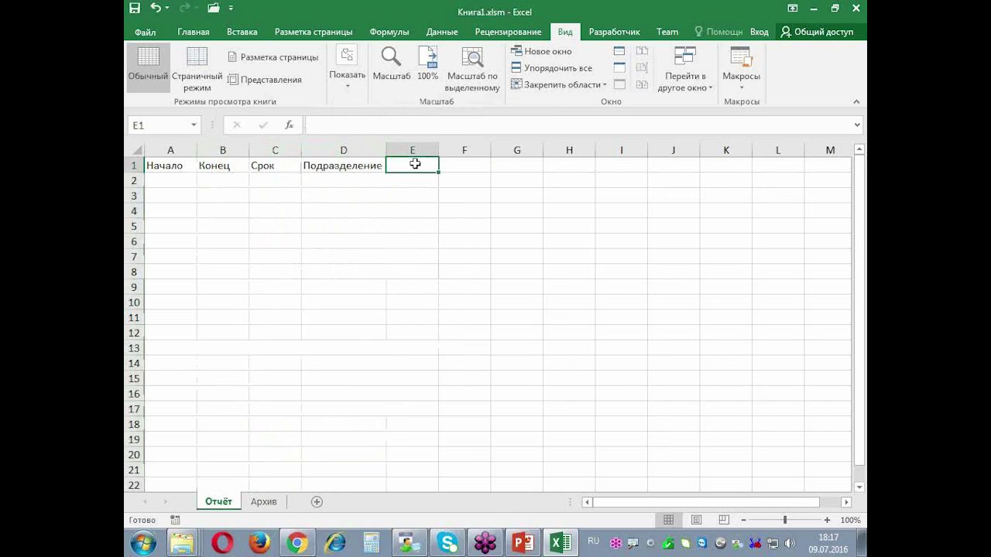
pyautogui.doubleClick(415, 164)
pyautogui.write('Ф И')
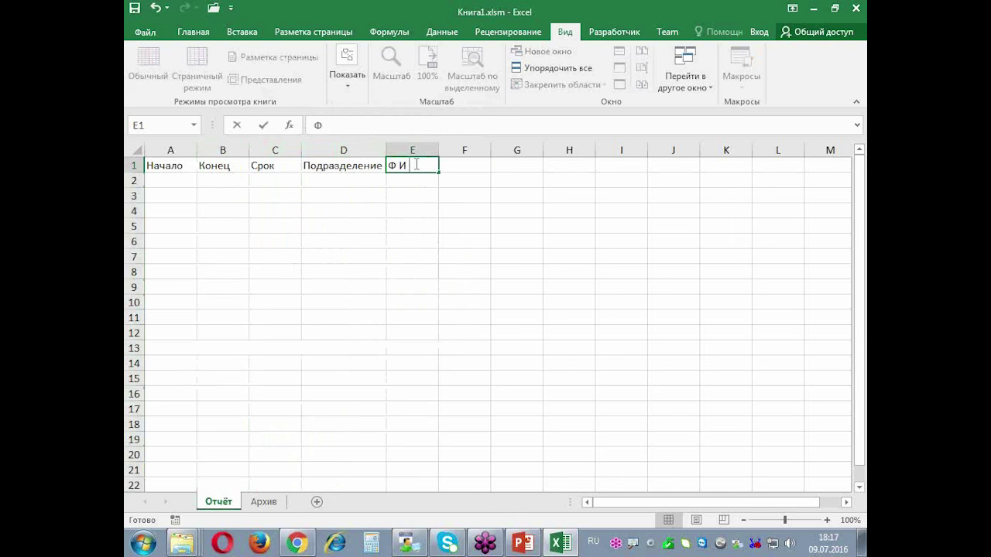
# Step: Complete the E1 header as Ф И О and give cells A2:E2 a green fill
pyautogui.write('О')
pyautogui.press('Return')
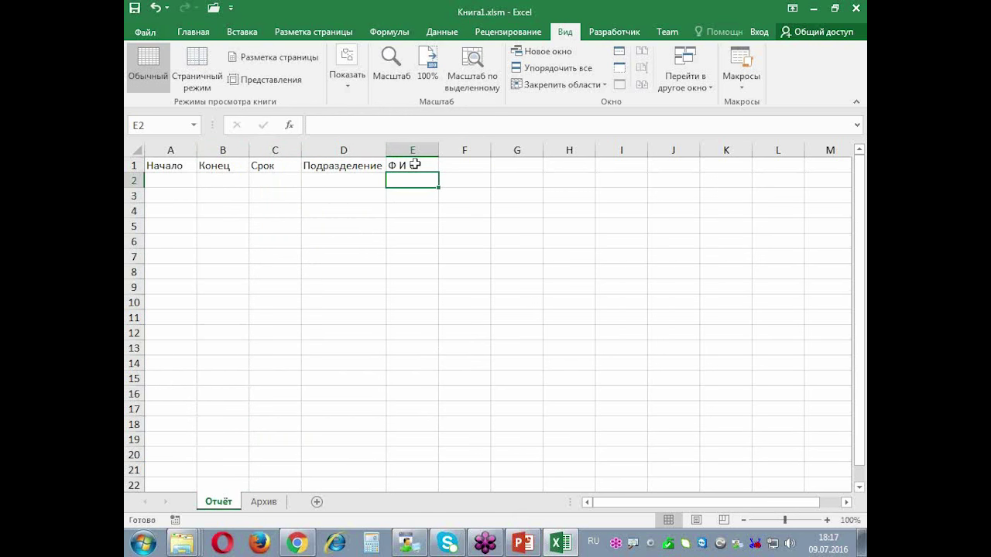
pyautogui.moveTo(183, 182); pyautogui.dragTo(425, 182)
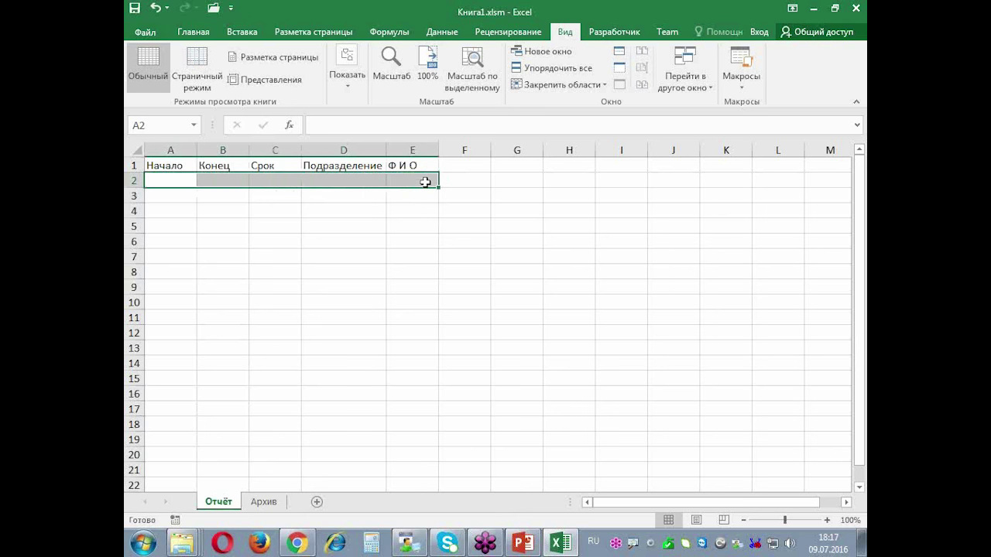
pyautogui.click(193, 32)
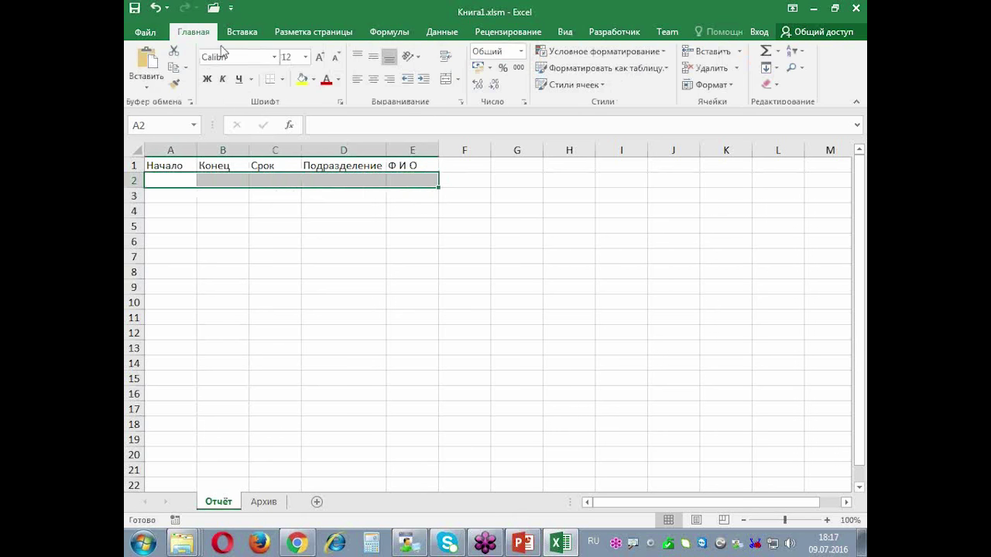
pyautogui.click(313, 79)
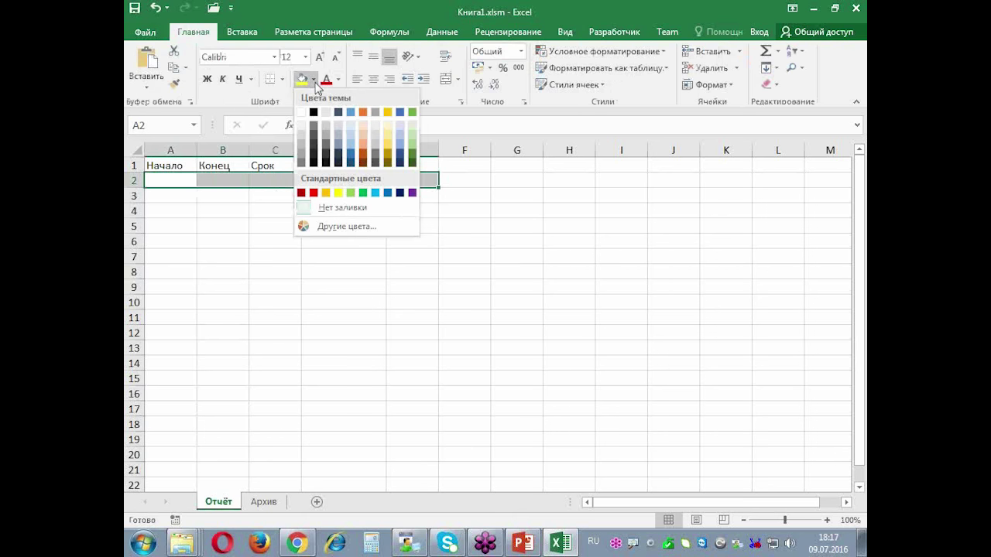
pyautogui.click(351, 193)
# Step: Reselect the green cells A2:E2 and bring up their cell options
pyautogui.click(316, 301)
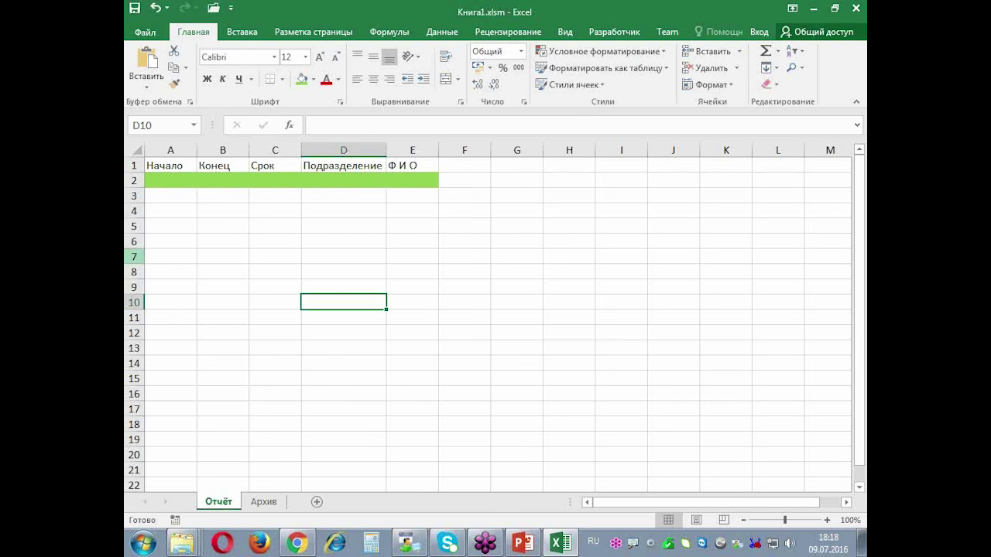
pyautogui.moveTo(163, 179); pyautogui.dragTo(404, 179)
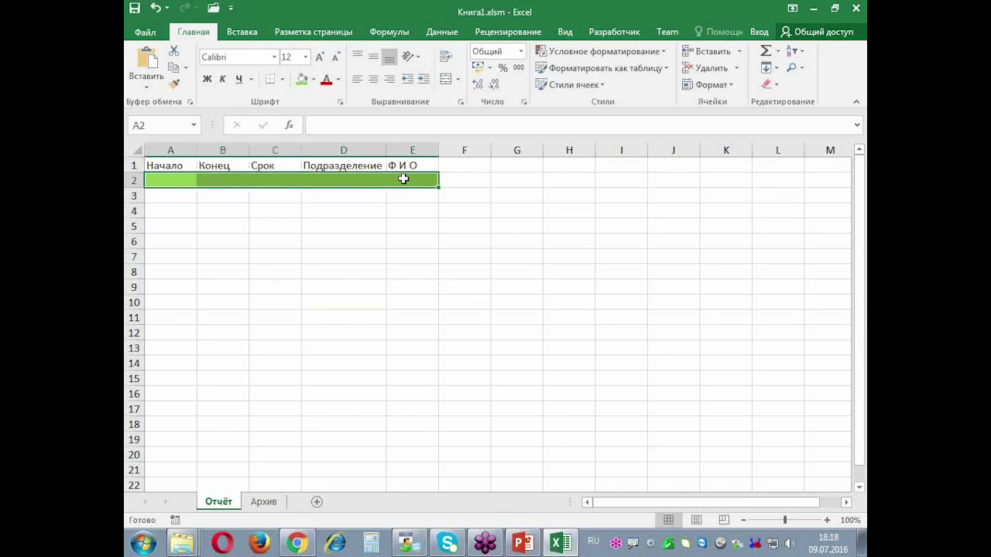
pyautogui.rightClick(404, 178)
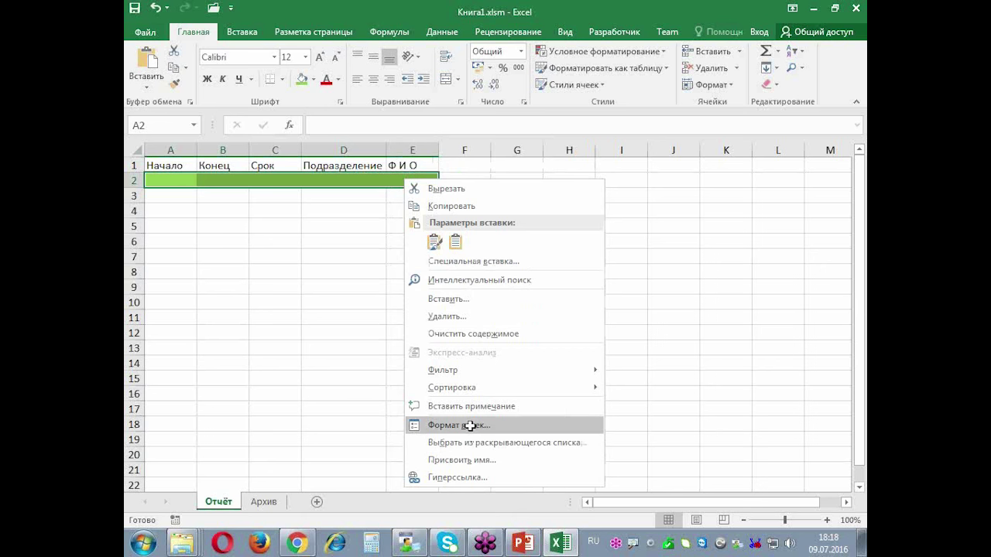
# Step: Clear the Locked option for A2:E2 on the Format Cells Protection settings
pyautogui.click(470, 425)
pyautogui.click(498, 223)
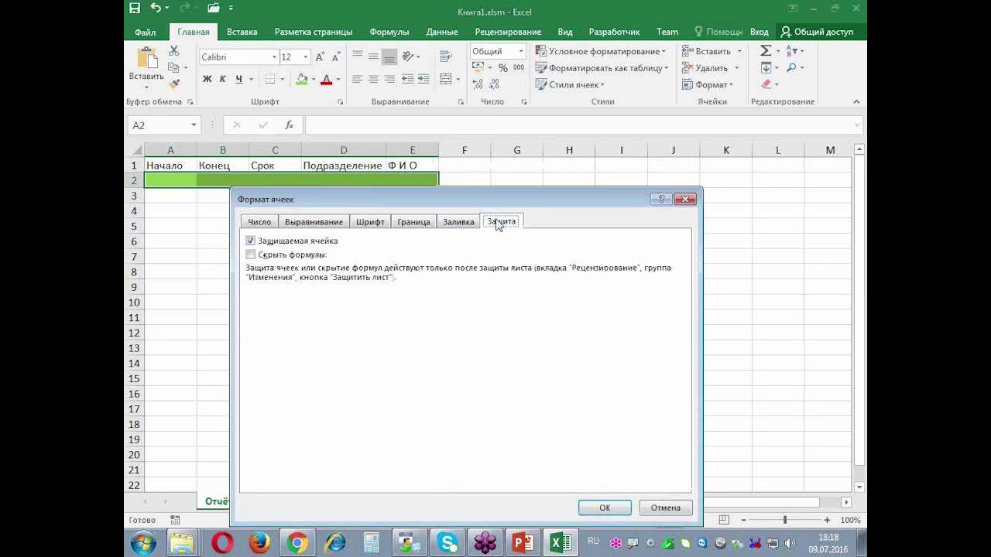
pyautogui.click(250, 241)
pyautogui.click(604, 509)
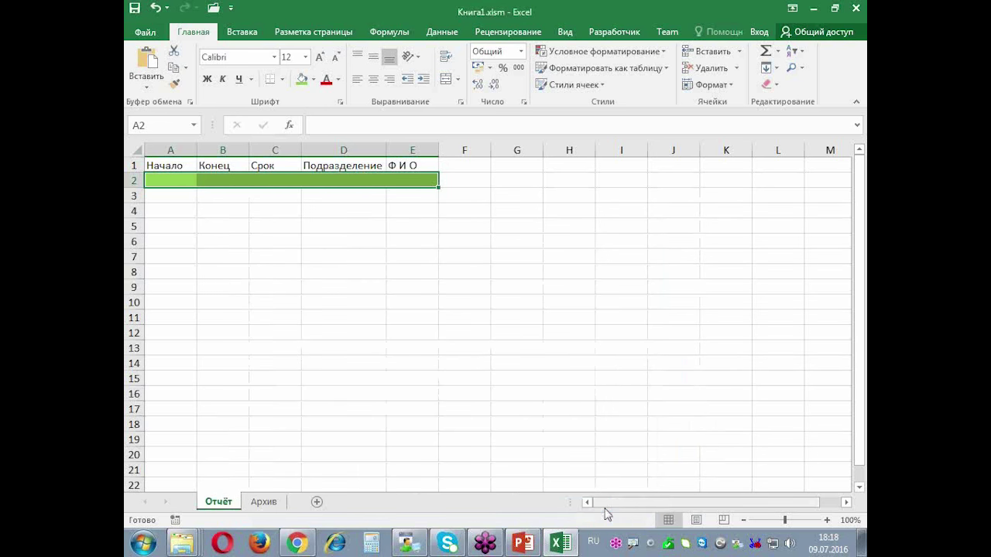
pyautogui.click(434, 377)
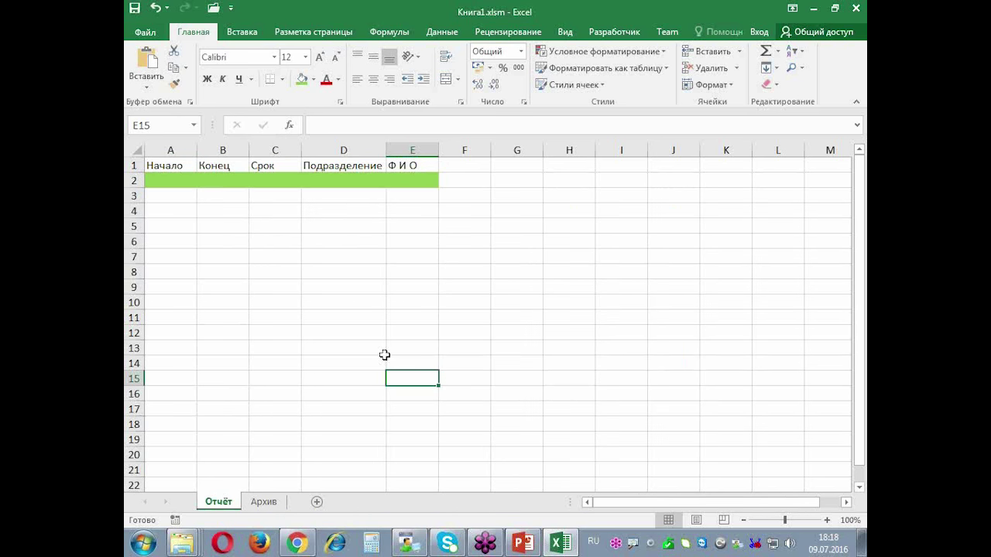
pyautogui.click(181, 179)
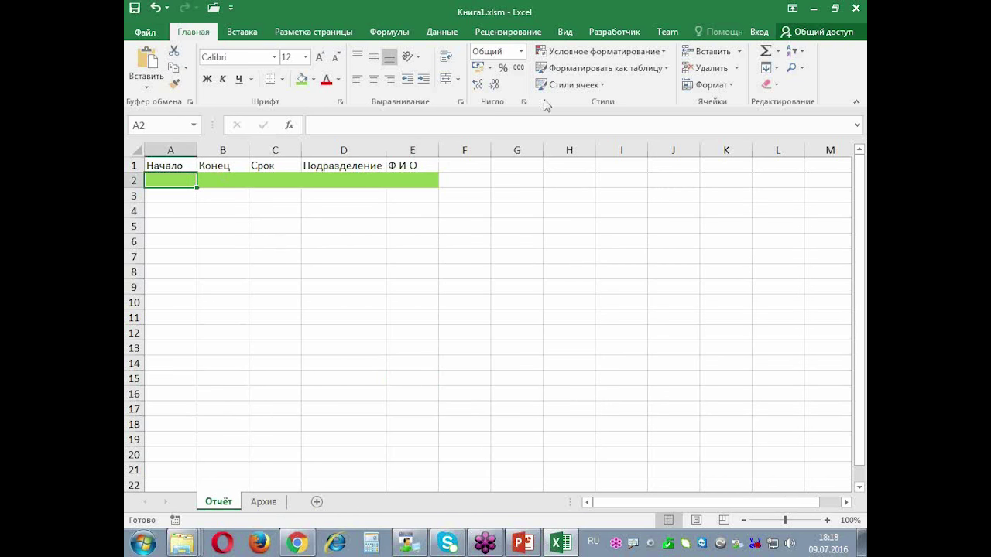
pyautogui.click(451, 37)
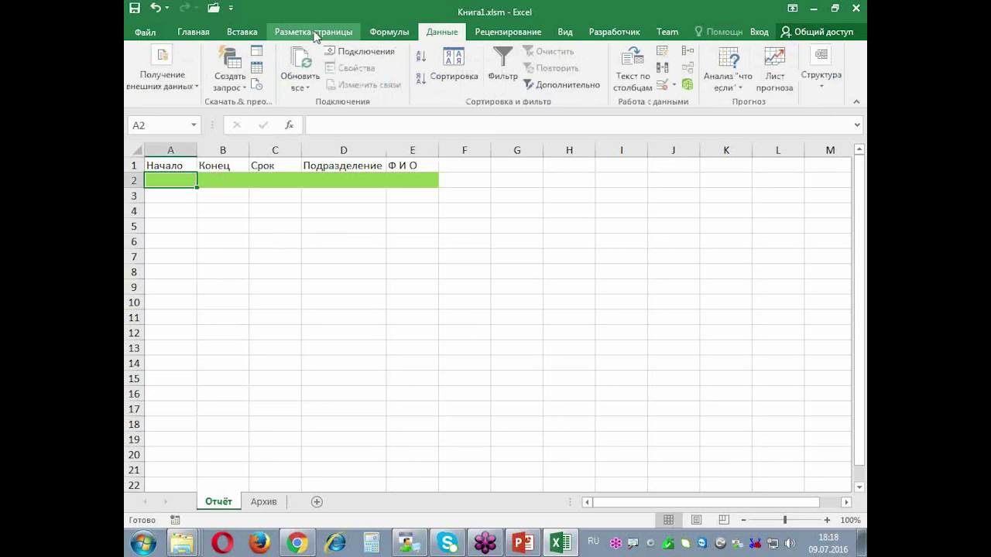
pyautogui.click(411, 33)
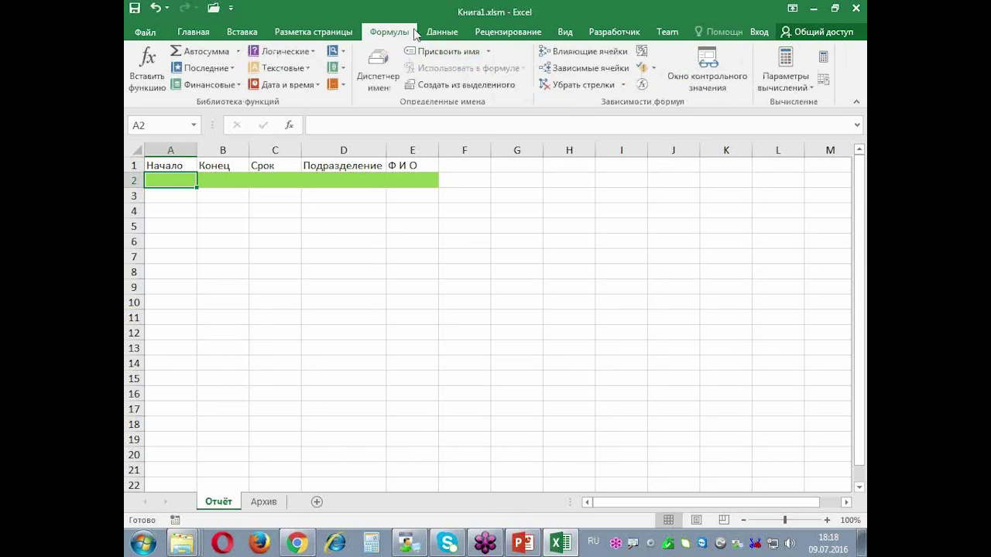
pyautogui.click(448, 35)
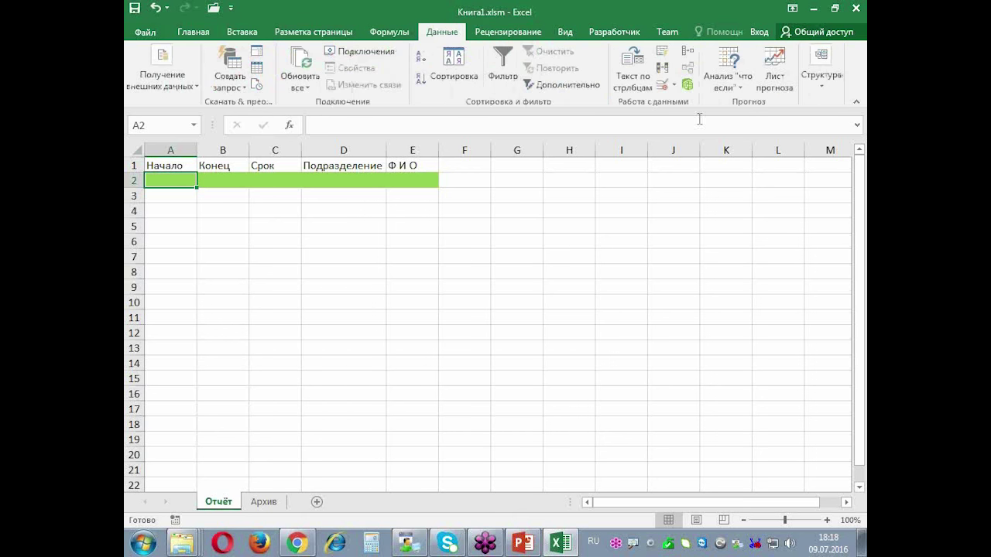
pyautogui.click(821, 87)
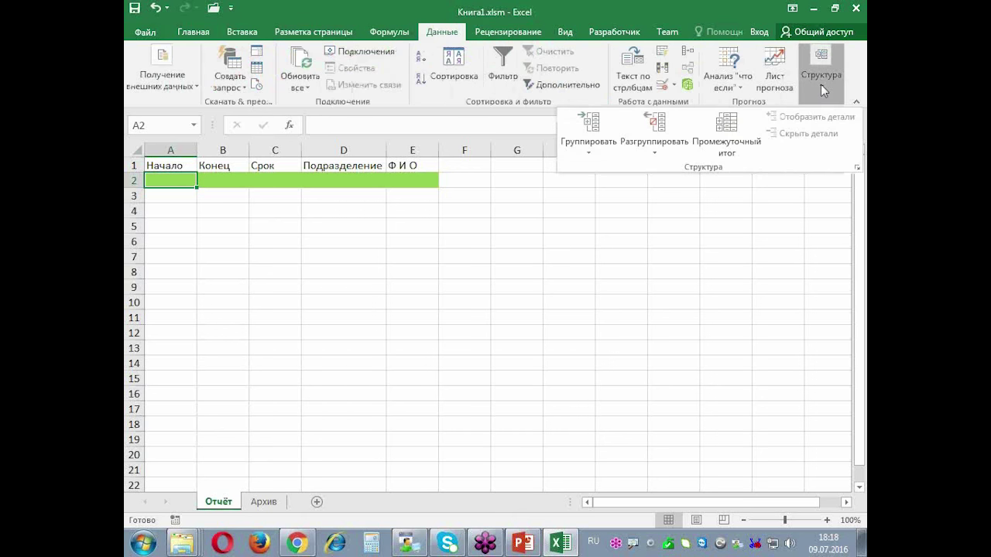
pyautogui.click(821, 85)
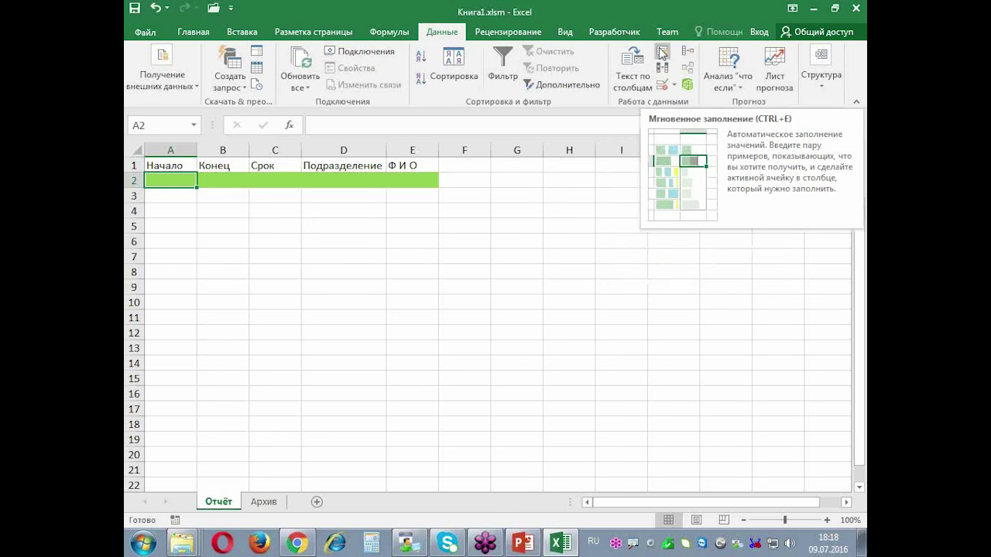
pyautogui.click(675, 87)
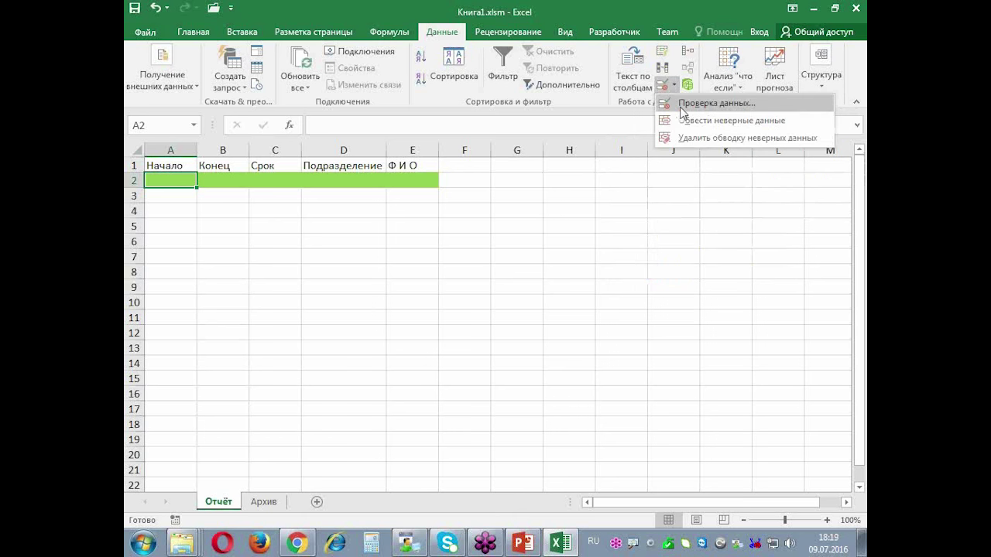
pyautogui.click(681, 111)
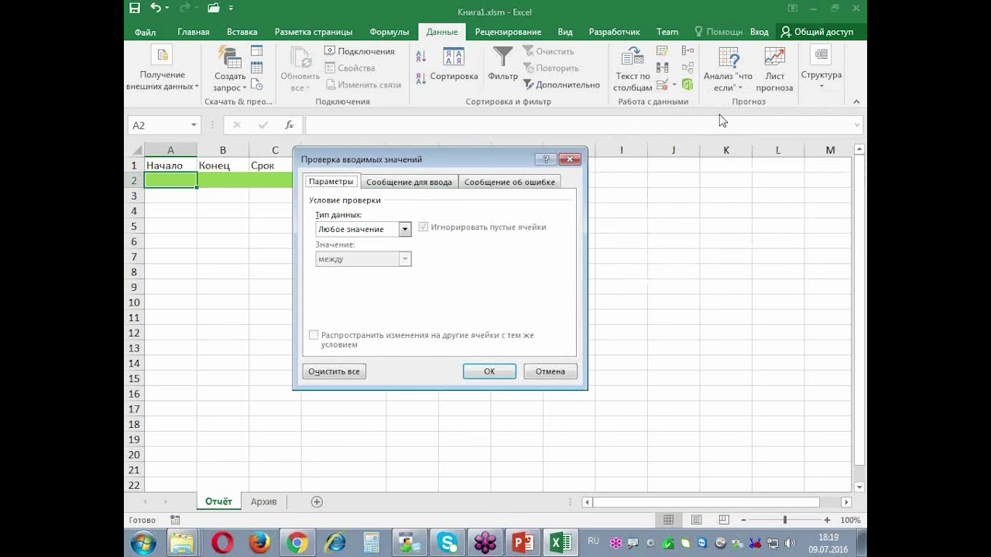
pyautogui.click(403, 230)
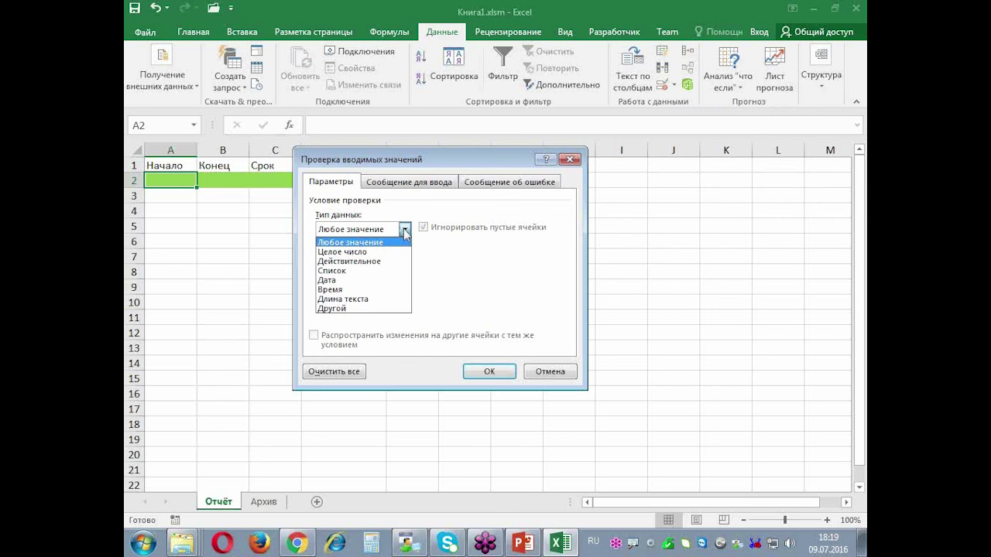
pyautogui.click(381, 281)
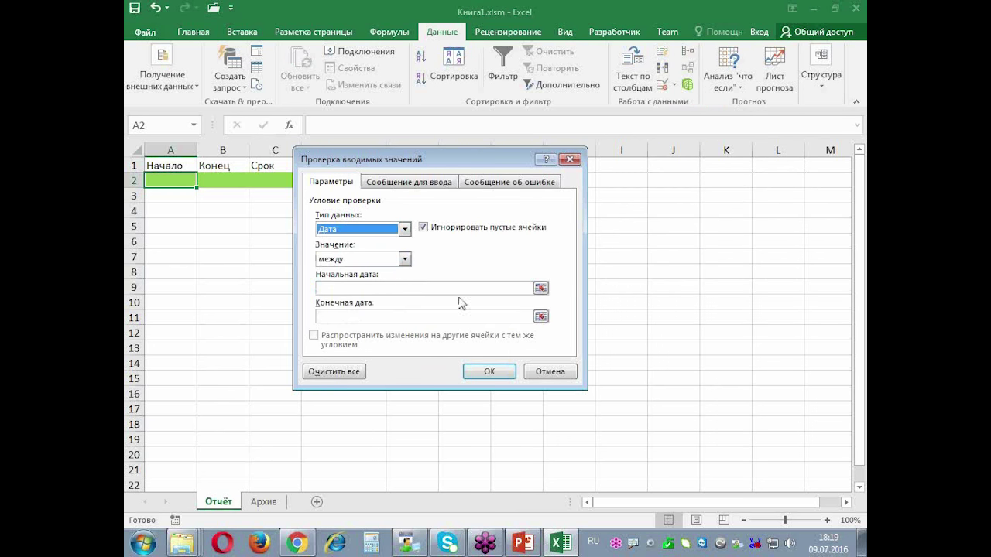
pyautogui.click(542, 287)
pyautogui.press('Escape')
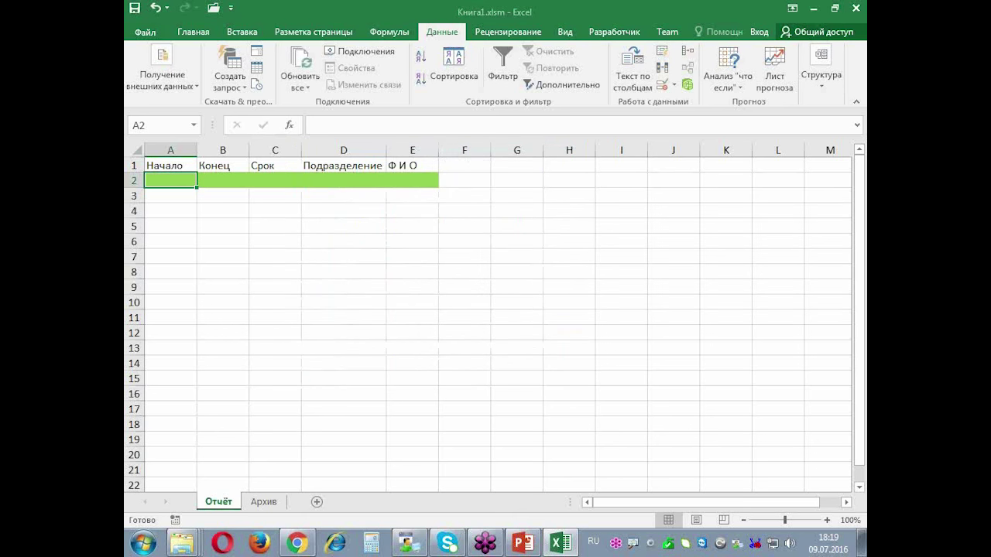
pyautogui.click(216, 185)
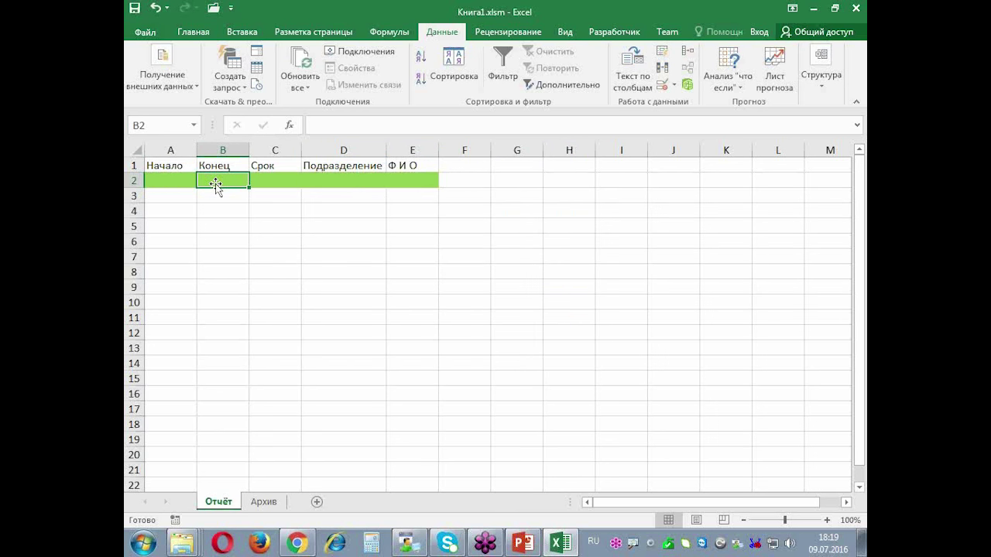
pyautogui.click(676, 86)
pyautogui.click(685, 103)
pyautogui.click(403, 230)
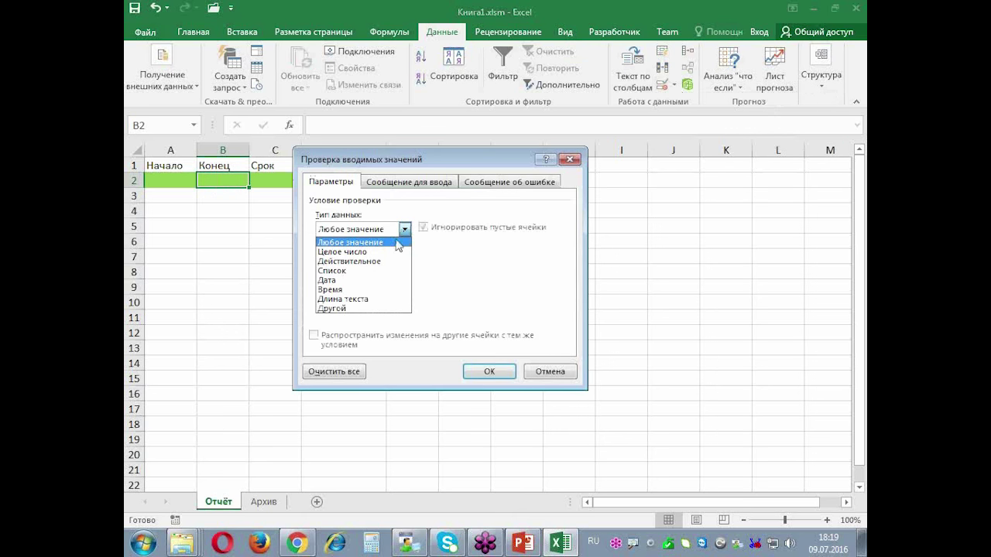
pyautogui.click(369, 308)
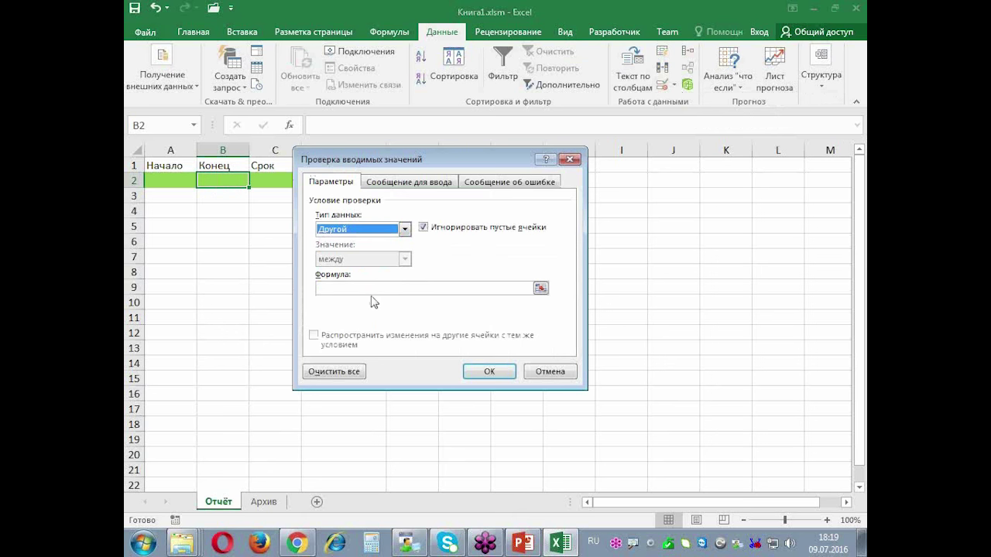
pyautogui.press('Escape')
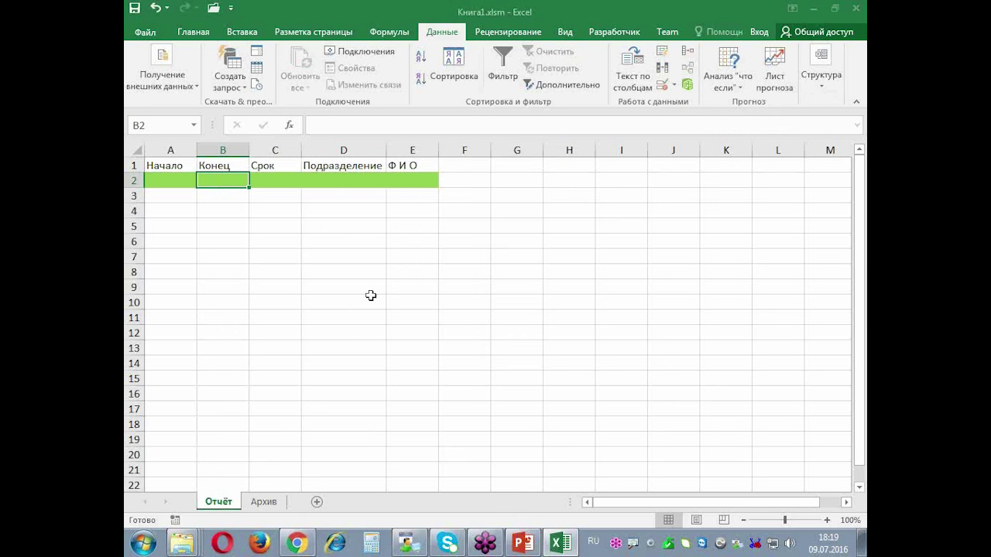
# Step: Enter =B2-A2 in C2 under Срок, which displays 0
pyautogui.click(259, 183)
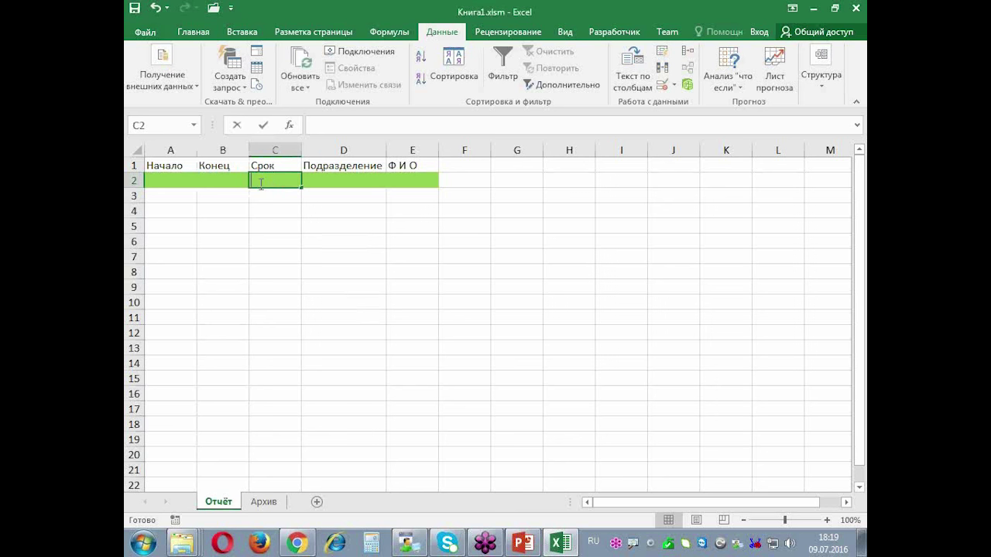
pyautogui.write('=')
pyautogui.click(161, 183)
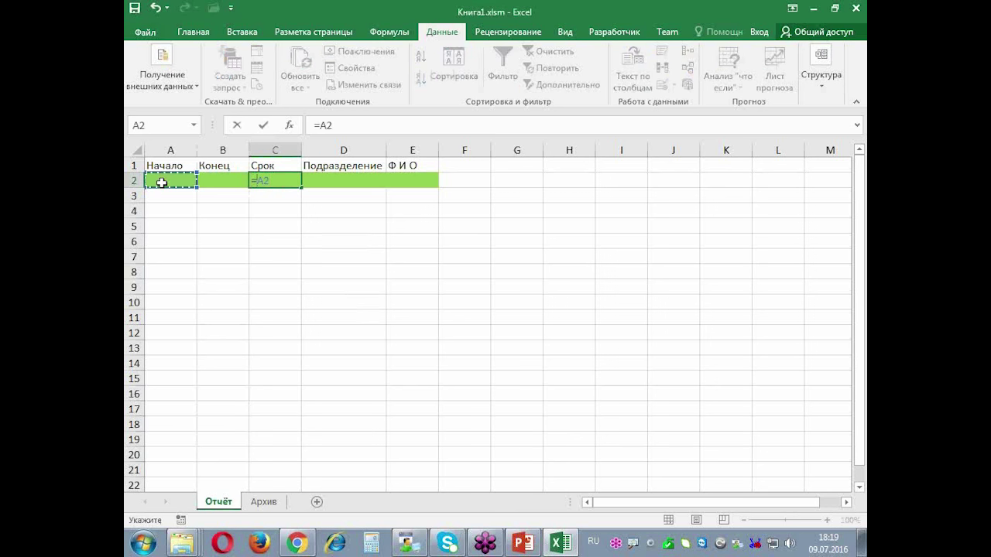
pyautogui.click(218, 180)
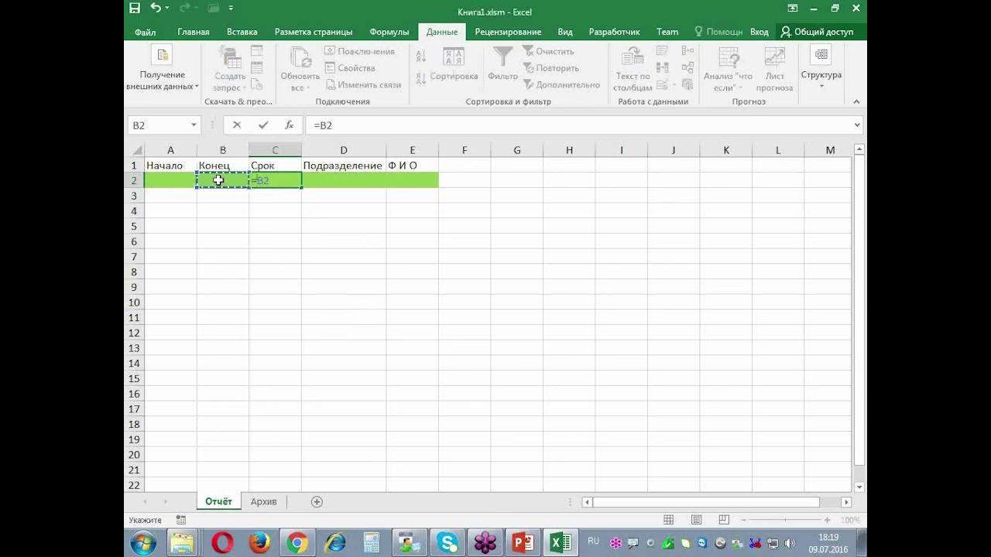
pyautogui.write('-')
pyautogui.click(177, 180)
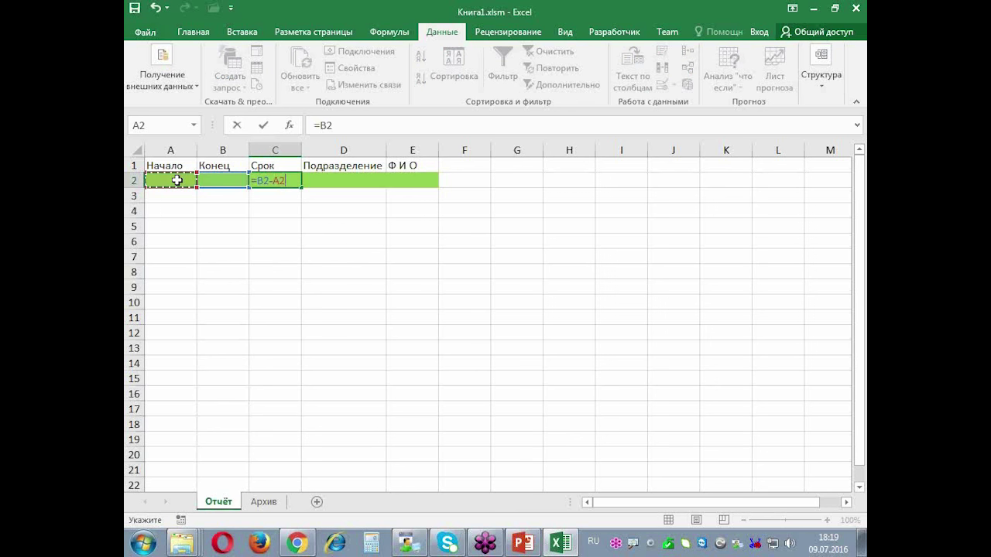
pyautogui.press('Return')
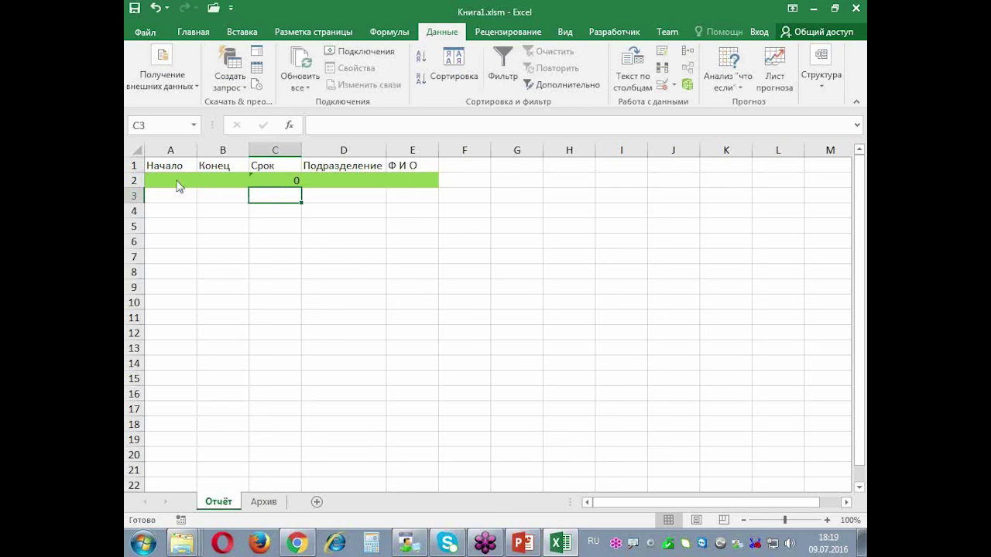
pyautogui.click(361, 178)
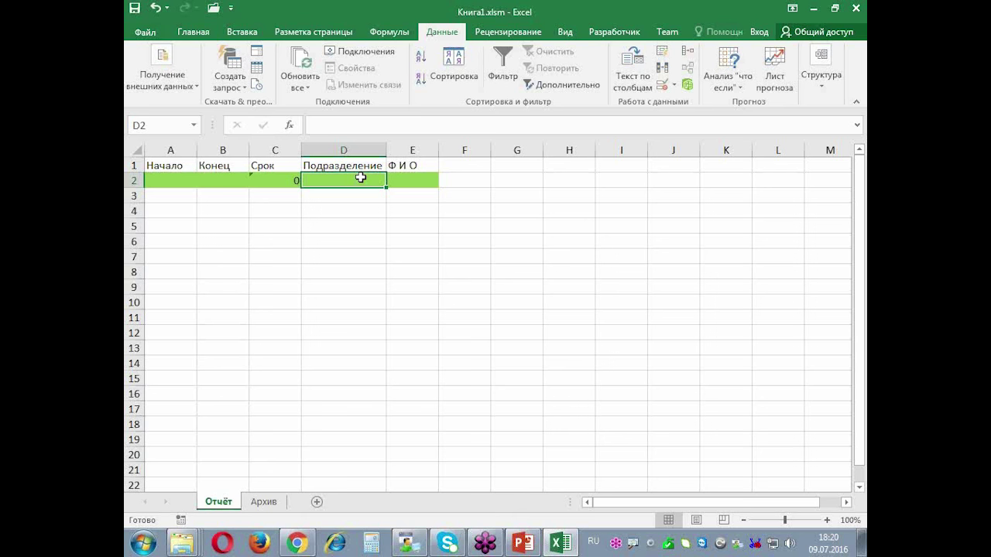
# Step: Glance at the Архив sheet and come back to Отчёт
pyautogui.click(267, 504)
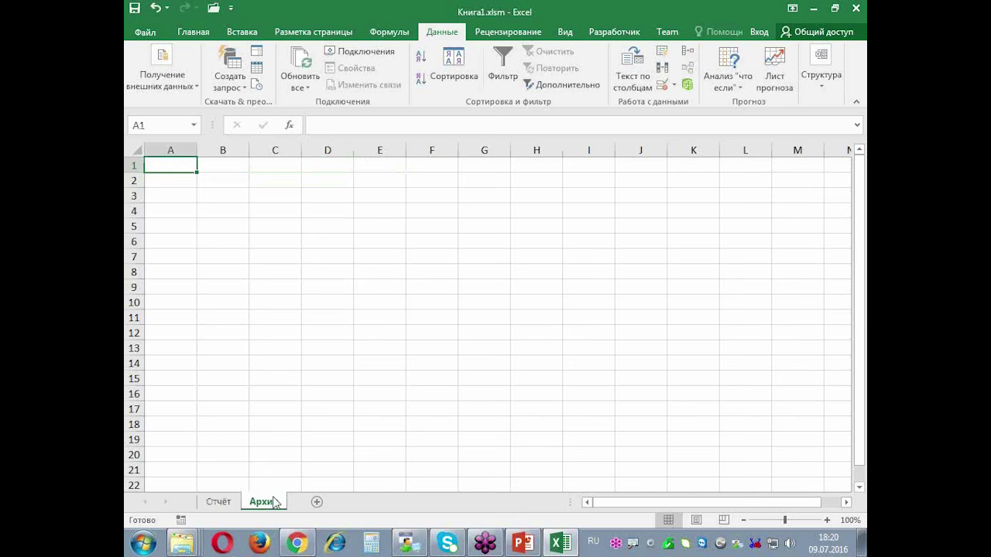
pyautogui.click(214, 503)
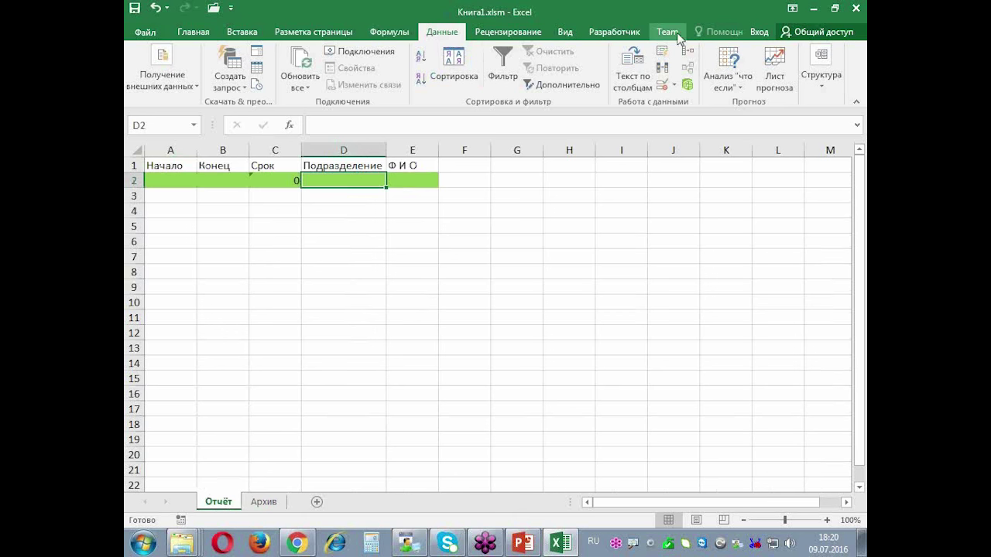
pyautogui.click(632, 32)
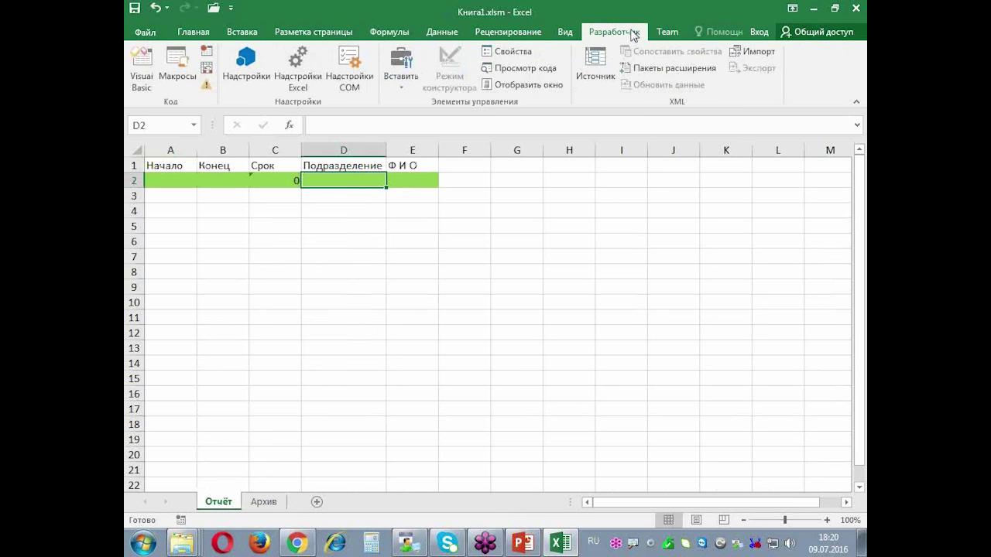
# Step: Draw a form-control push button over G2:I3, keeping the default macro assignment
pyautogui.click(402, 77)
pyautogui.click(391, 118)
pyautogui.moveTo(514, 170); pyautogui.dragTo(648, 216)
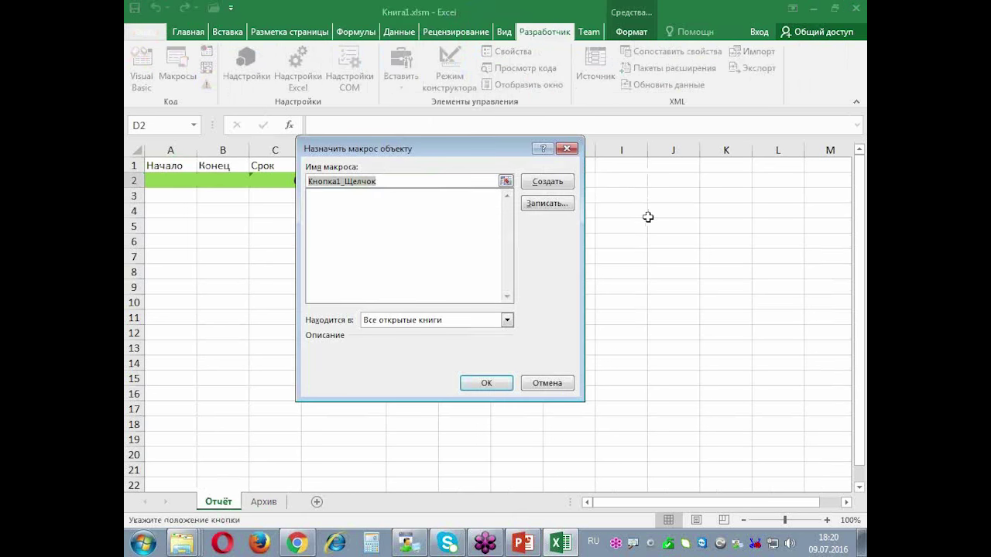
pyautogui.click(487, 384)
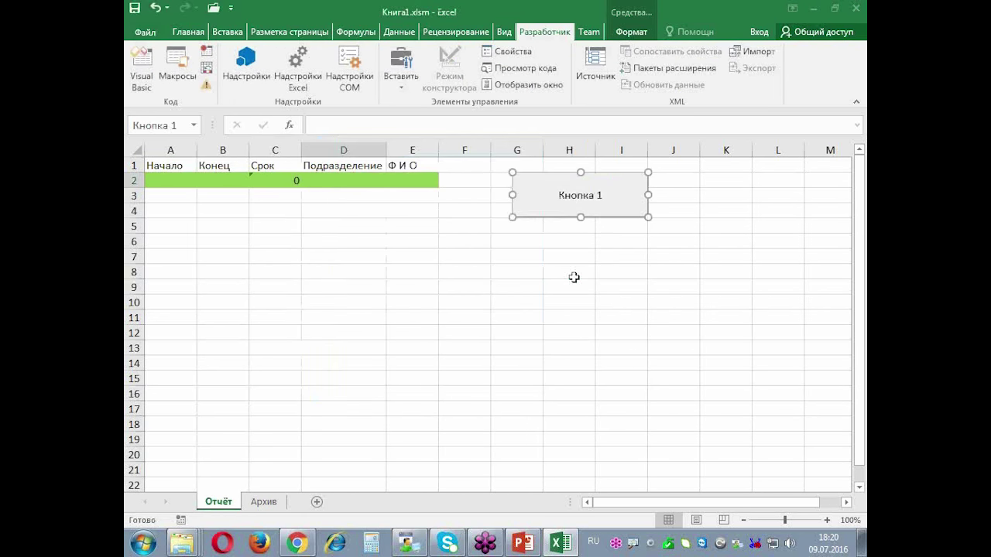
pyautogui.click(573, 277)
# Step: Relabel the new button as В Архив
pyautogui.rightClick(601, 189)
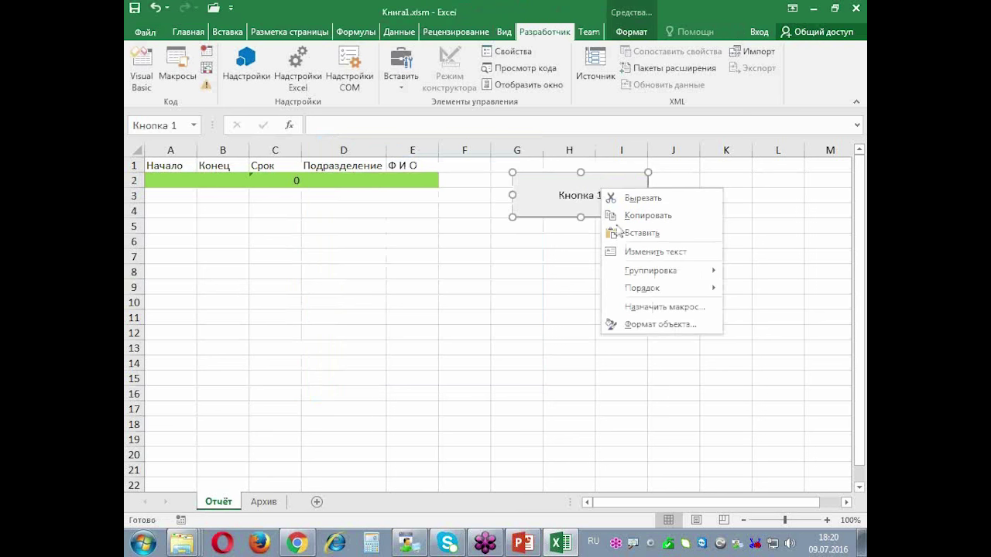
pyautogui.click(651, 253)
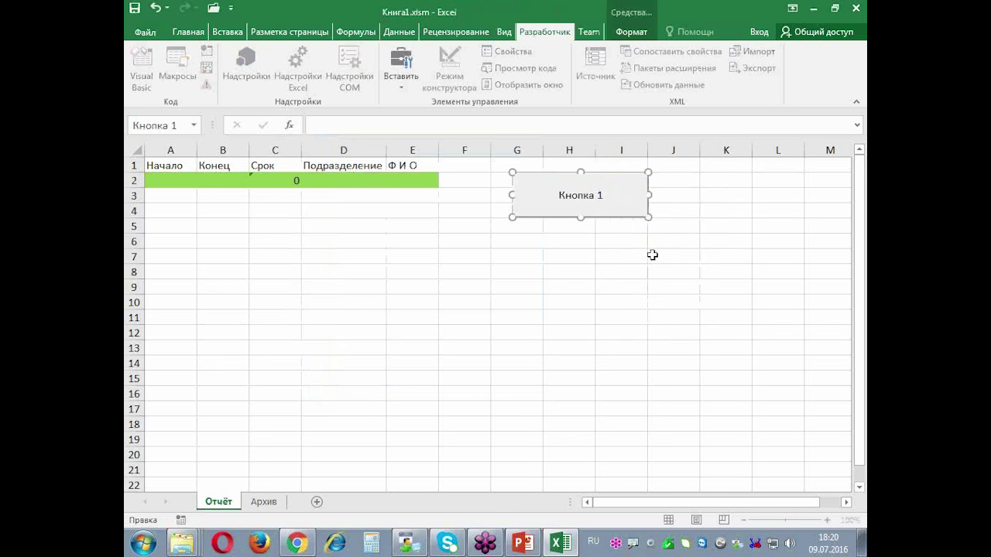
pyautogui.press('Delete')
pyautogui.press('Delete')
pyautogui.press('Delete')
pyautogui.press('Delete')
pyautogui.press('Delete')
pyautogui.press('Delete')
pyautogui.press('Delete')
pyautogui.press('Delete')
pyautogui.write('В А')
pyautogui.write('рхив')
pyautogui.press('Return')
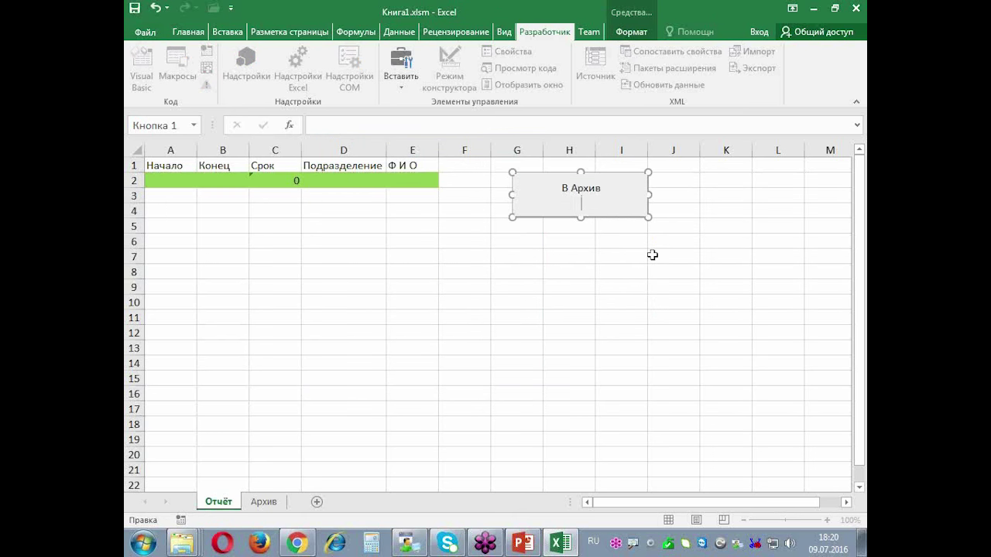
pyautogui.click(544, 281)
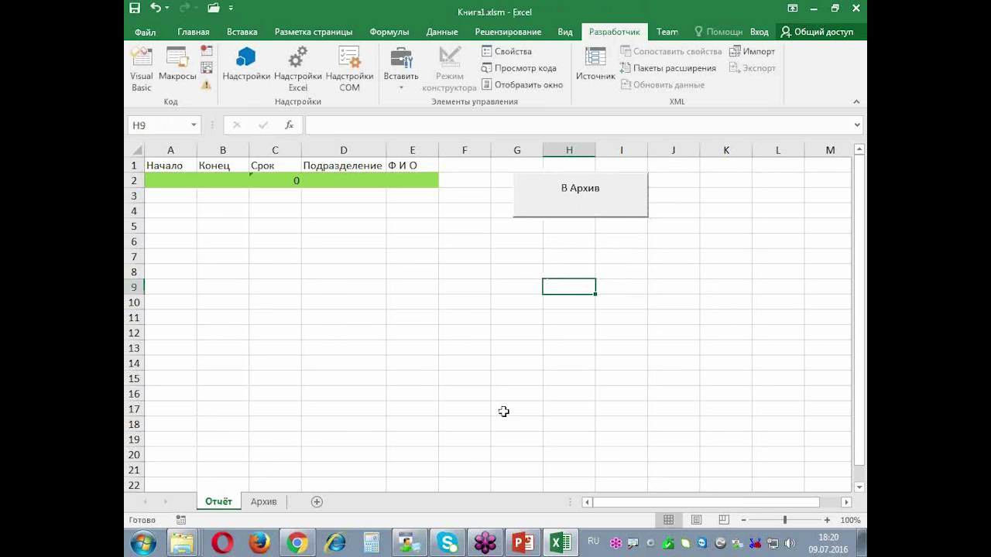
pyautogui.moveTo(174, 171); pyautogui.dragTo(411, 165)
# Step: Copy the A1:E1 headers from Отчёт and paste them into A1 on Архив
pyautogui.rightClick(412, 167)
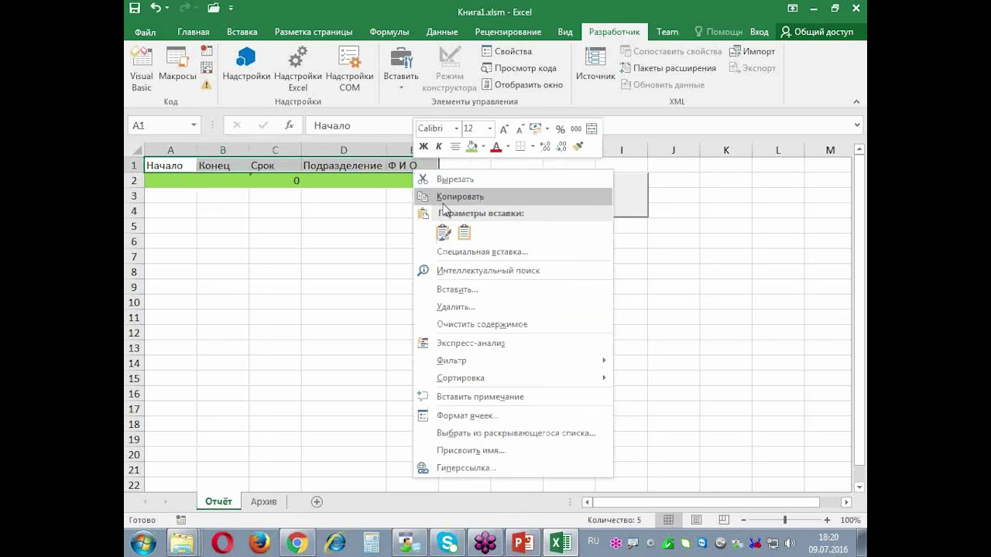
pyautogui.click(444, 200)
pyautogui.click(264, 501)
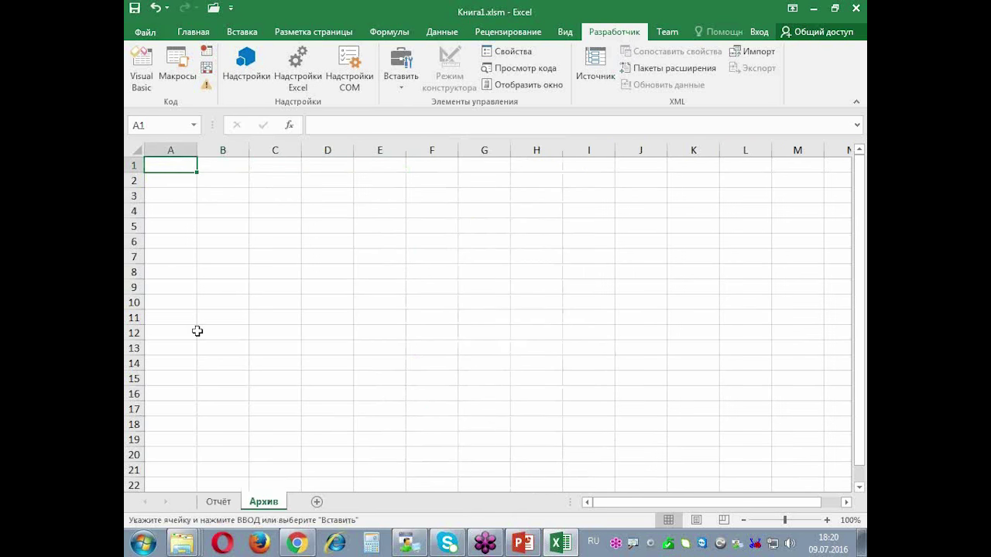
pyautogui.rightClick(166, 174)
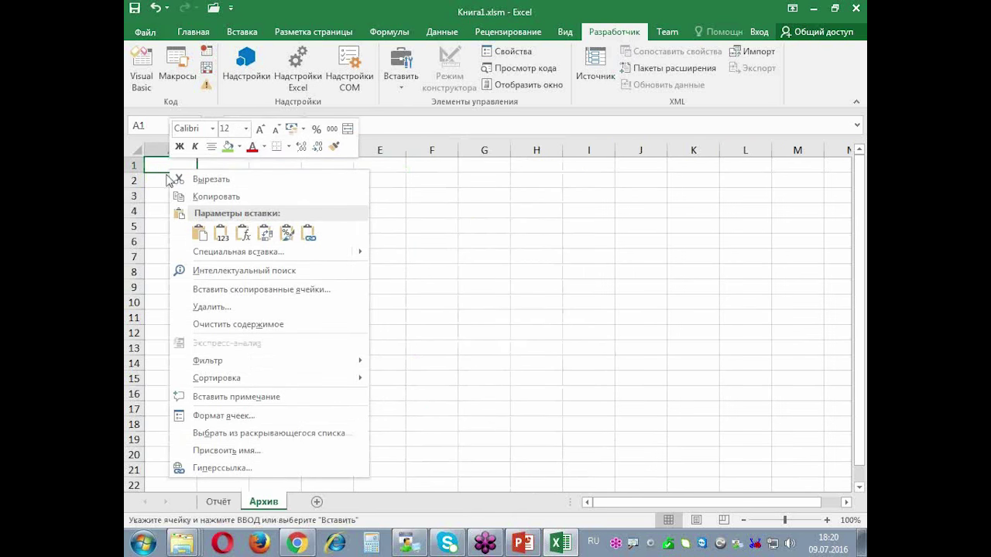
pyautogui.click(200, 235)
# Step: Select rows 2 through 5 across the header columns on Архив
pyautogui.click(165, 184)
pyautogui.moveTo(170, 180); pyautogui.dragTo(394, 184)
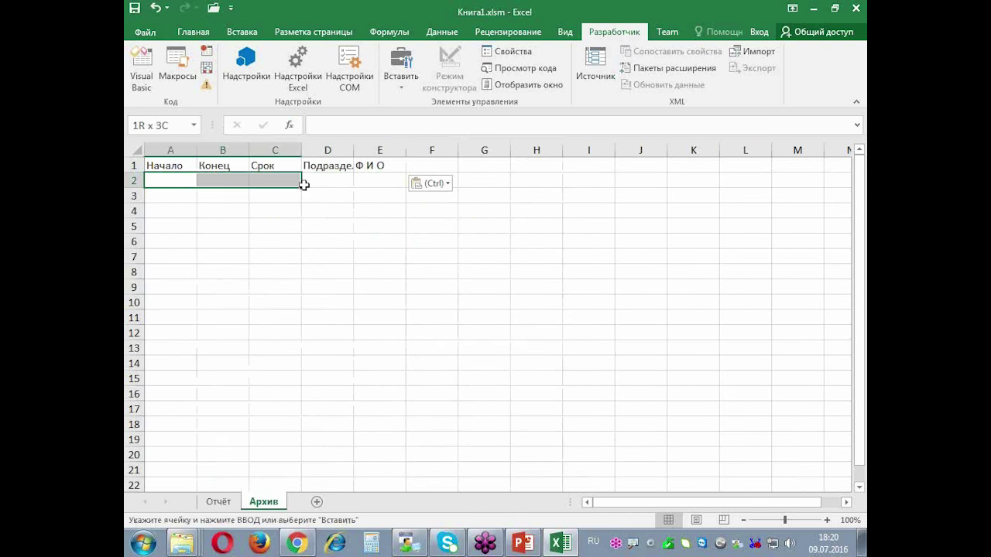
pyautogui.click(155, 197)
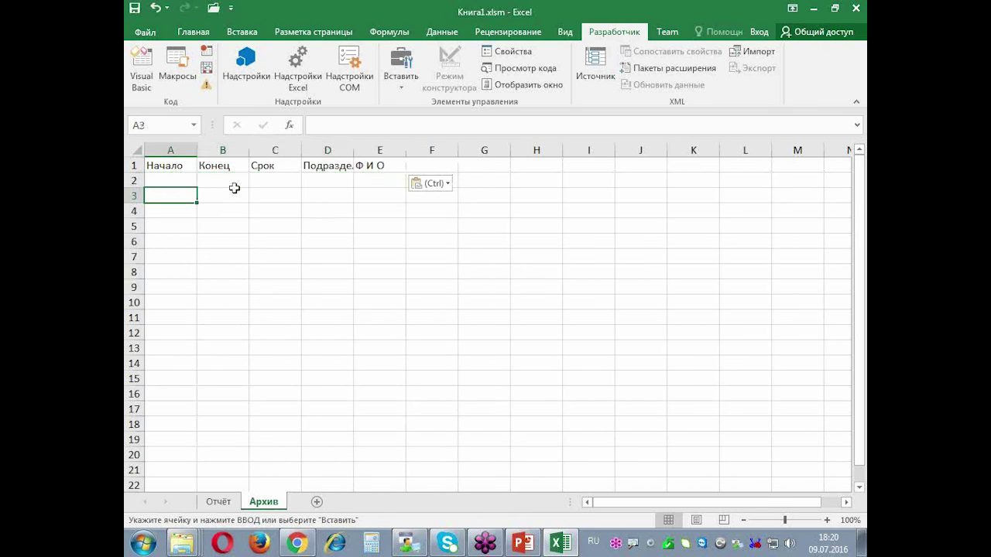
pyautogui.moveTo(155, 198); pyautogui.dragTo(376, 193)
pyautogui.moveTo(155, 209); pyautogui.dragTo(387, 206)
pyautogui.moveTo(154, 225); pyautogui.dragTo(380, 221)
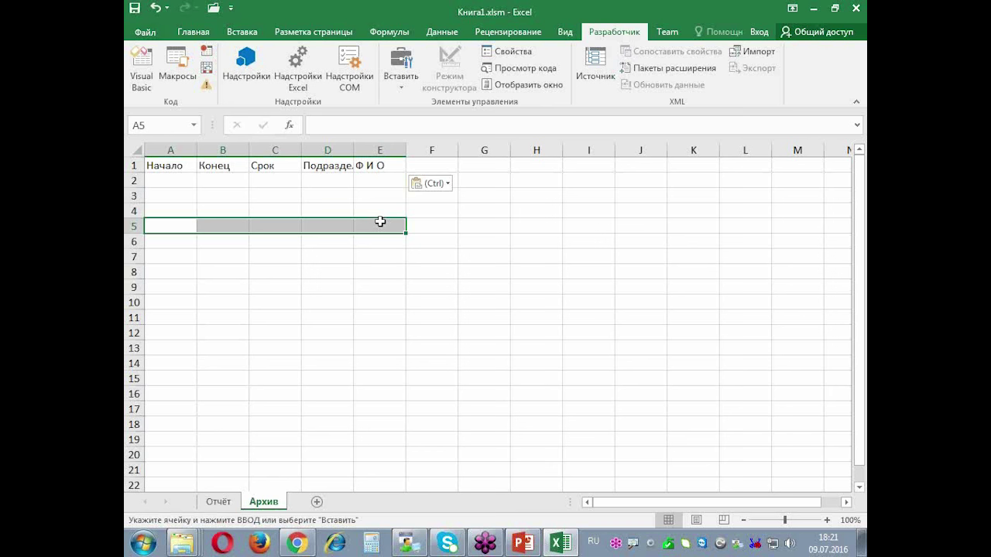
# Step: Enter =СЧЁТЗ(A:A)-1 in G1 to count column A's entries
pyautogui.click(494, 168)
pyautogui.write('=')
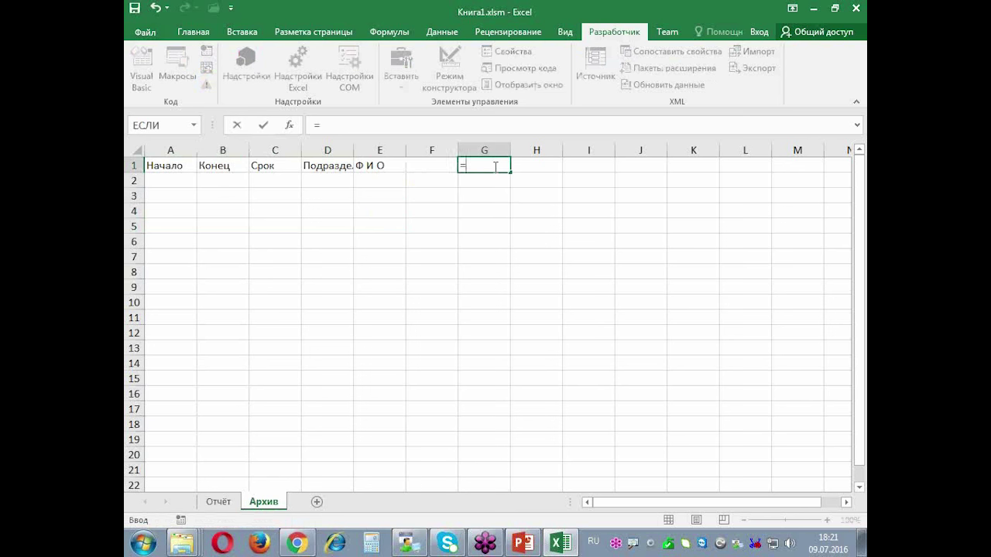
pyautogui.write('сч')
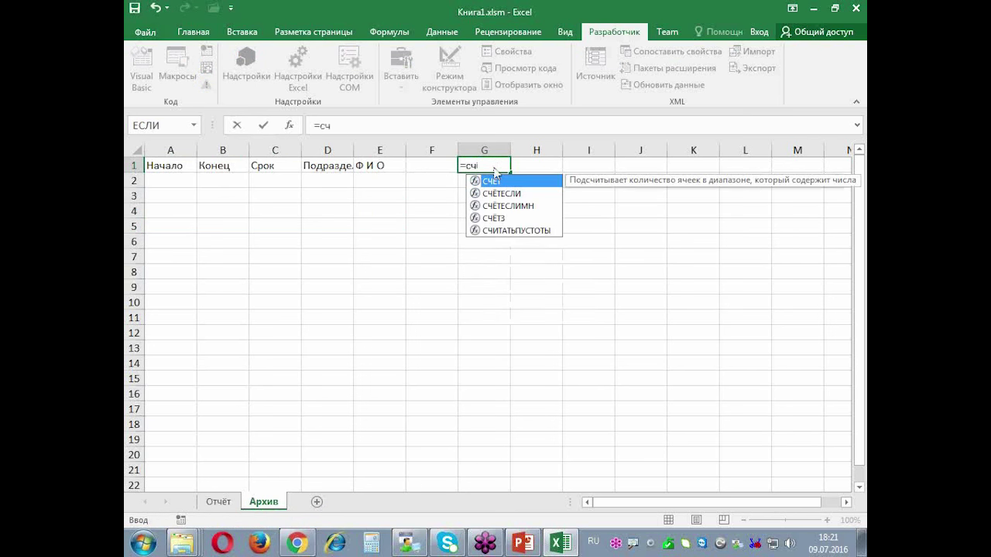
pyautogui.doubleClick(511, 218)
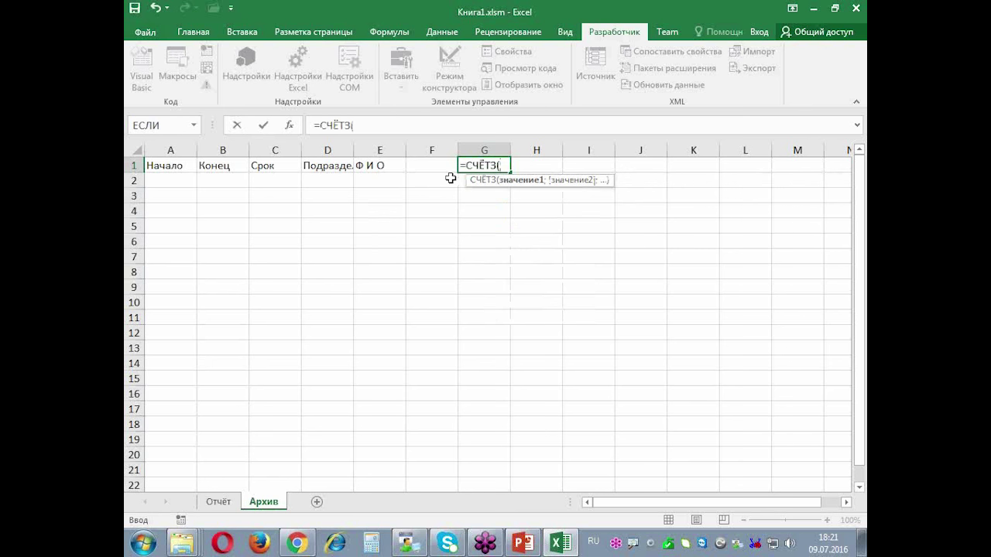
pyautogui.click(171, 149)
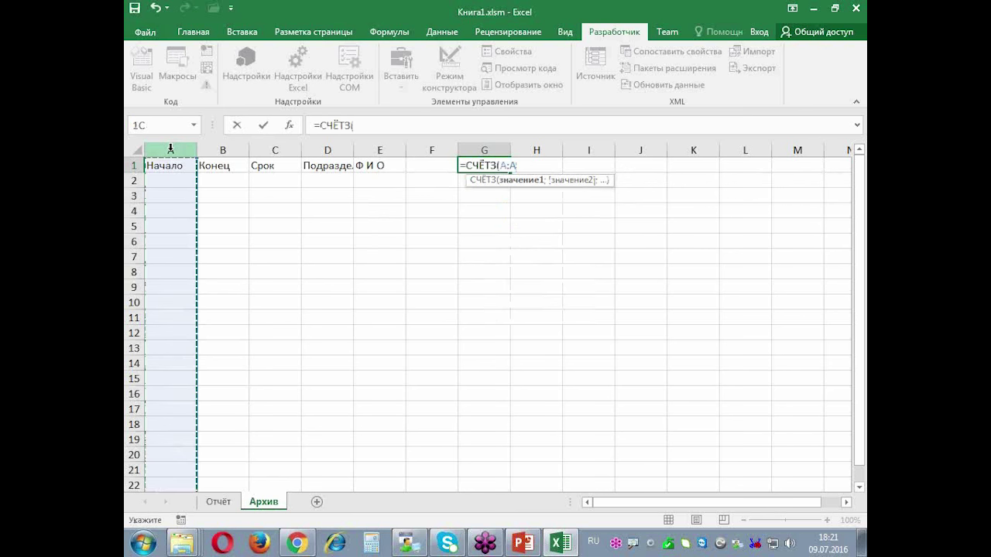
pyautogui.write(')')
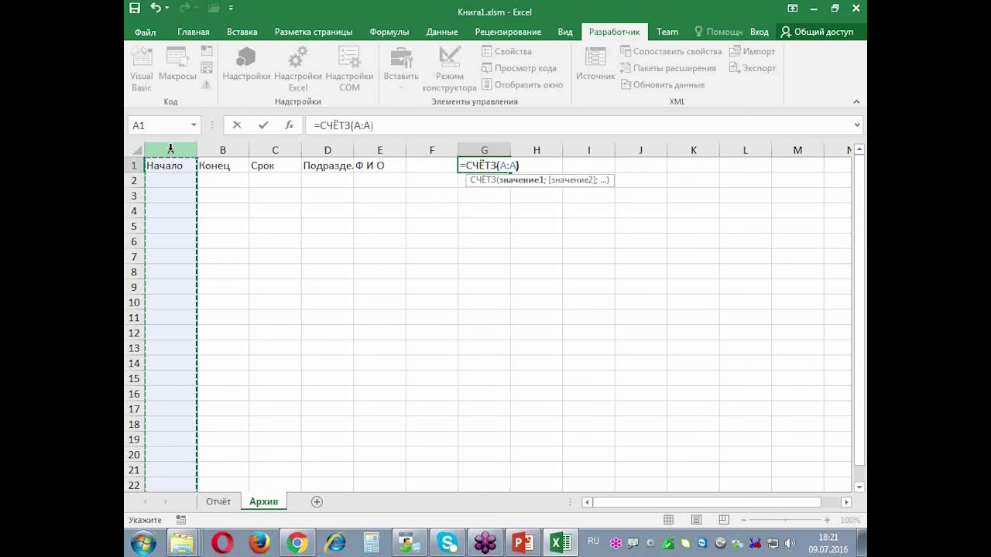
pyautogui.press('Return')
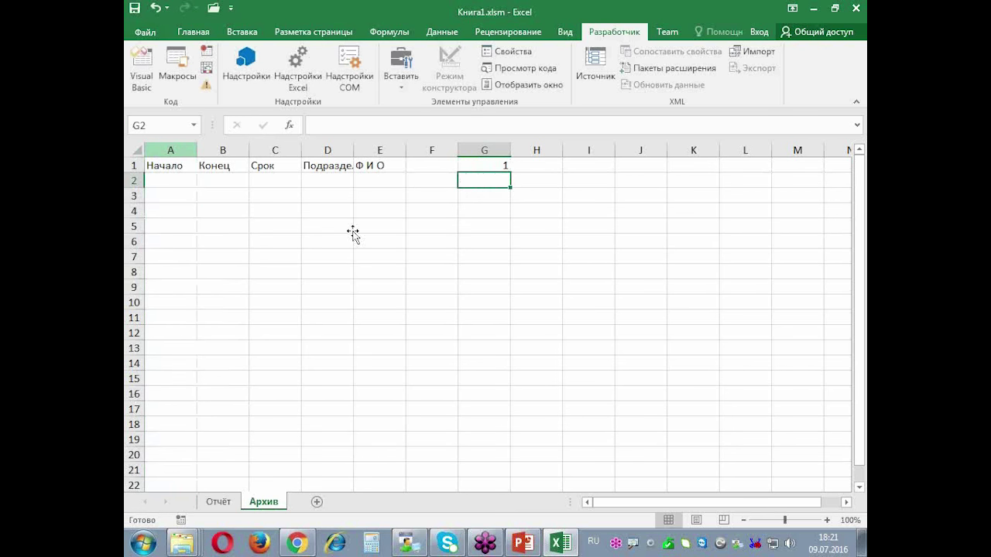
pyautogui.click(469, 165)
pyautogui.click(420, 125)
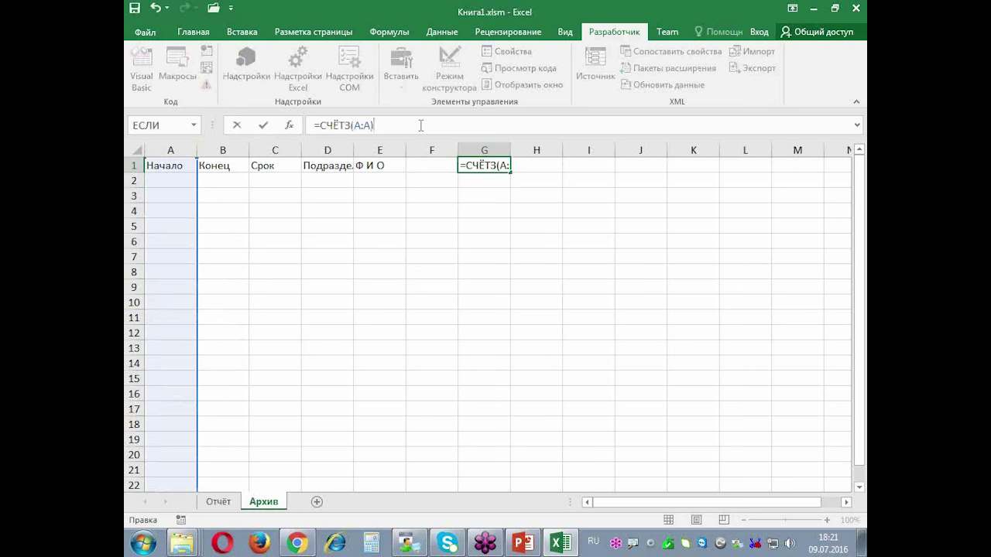
pyautogui.write('-1')
pyautogui.press('Return')
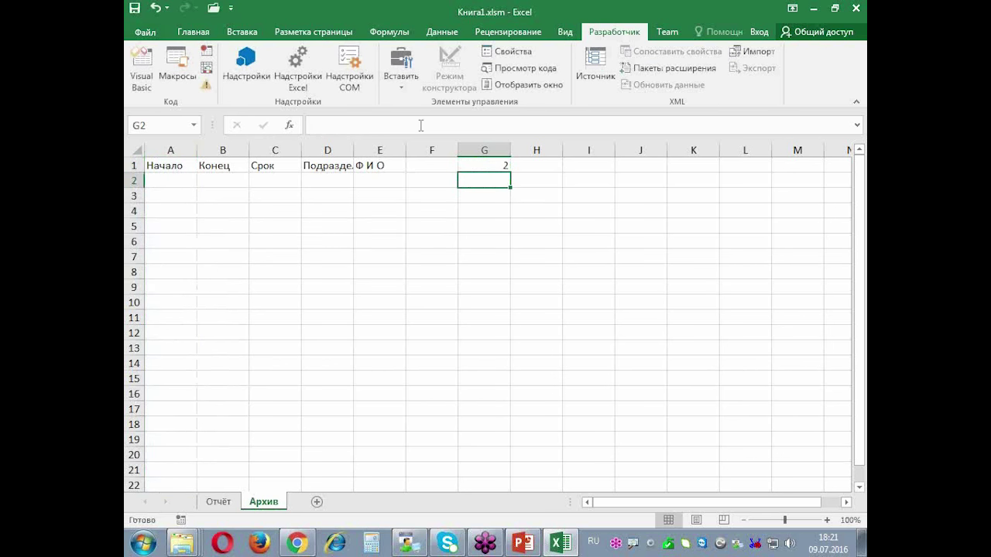
# Step: Test the count with a temporary entry сма in A3, then remove it
pyautogui.click(174, 196)
pyautogui.write('сма')
pyautogui.click(174, 224)
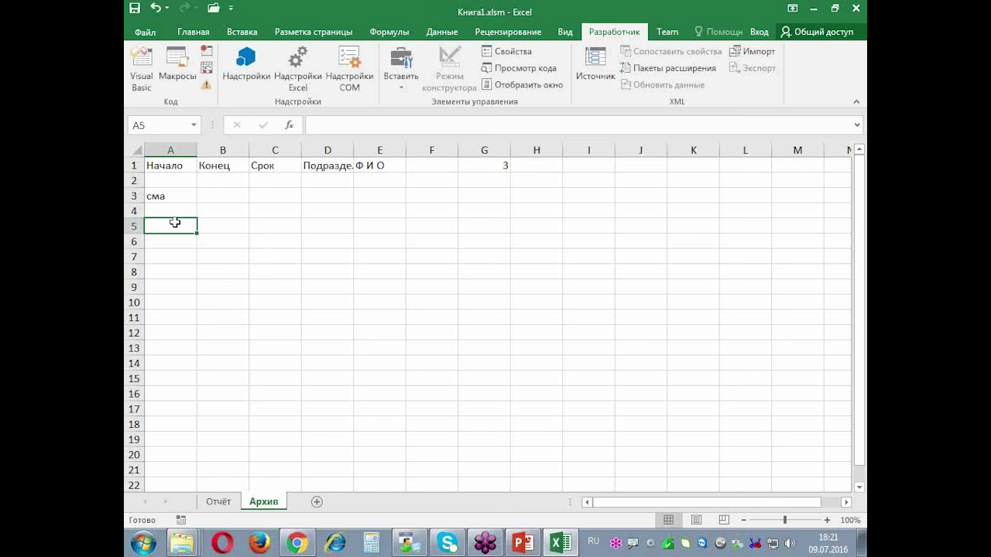
pyautogui.click(170, 182)
pyautogui.click(155, 193)
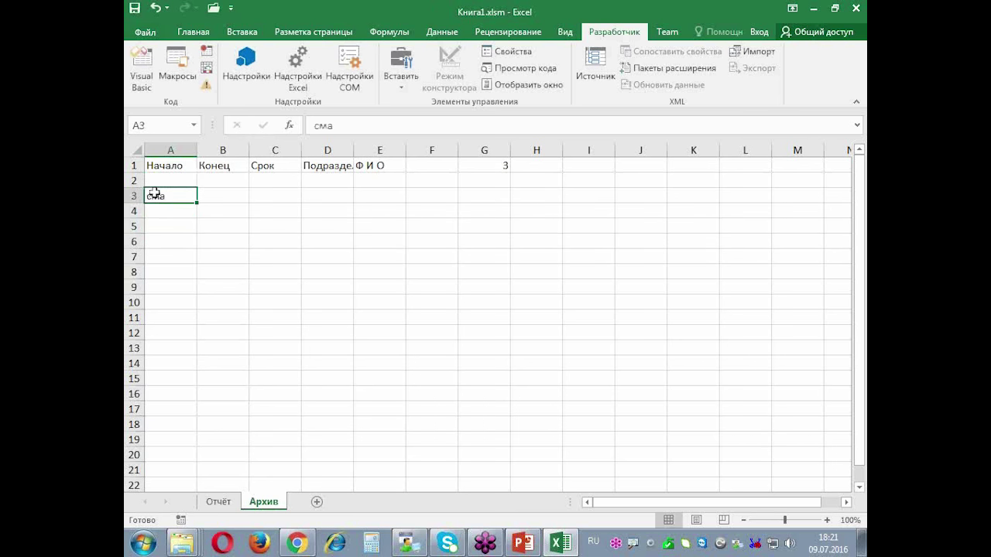
pyautogui.press('Up')
pyautogui.press('Down')
pyautogui.press('Down')
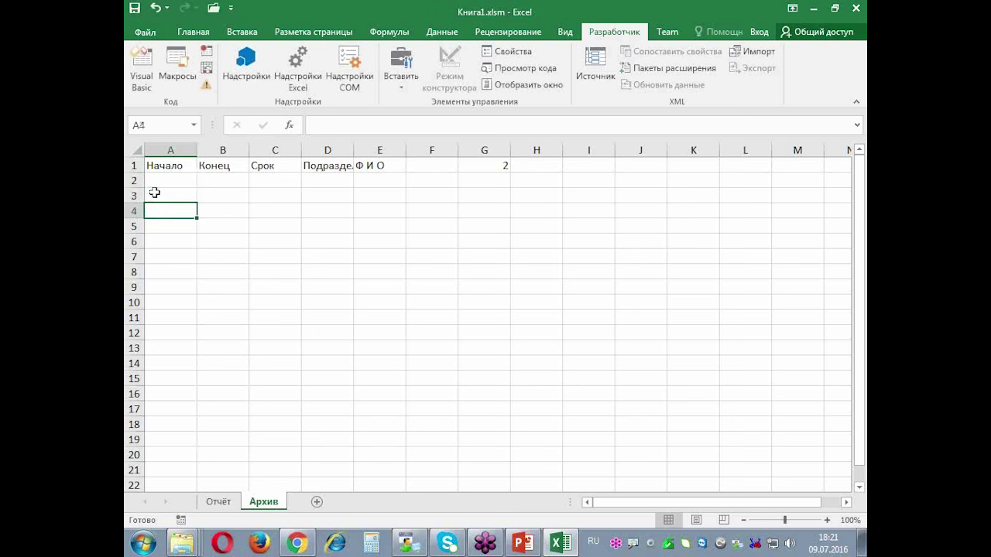
pyautogui.click(177, 165)
pyautogui.click(177, 179)
pyautogui.click(176, 193)
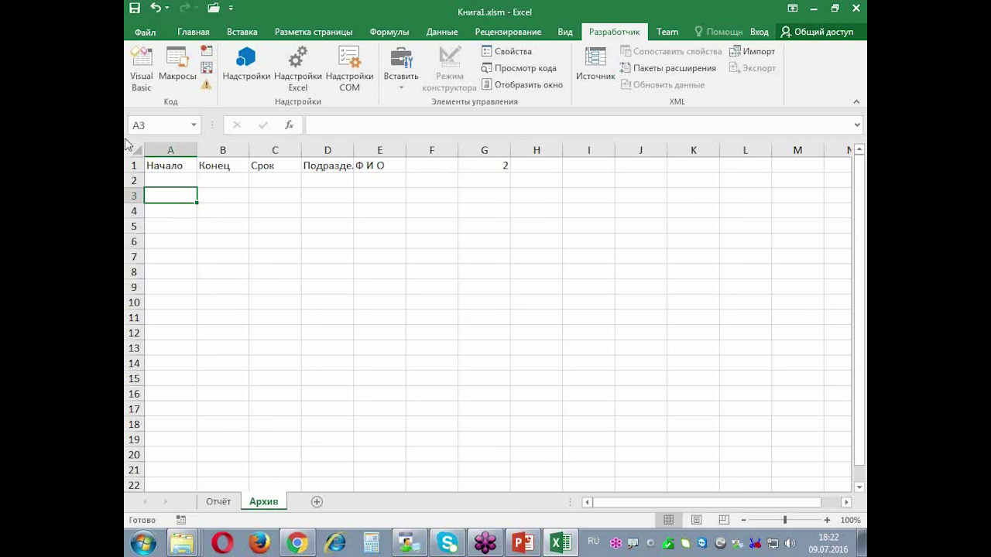
pyautogui.hotkey('alt', 'F11')
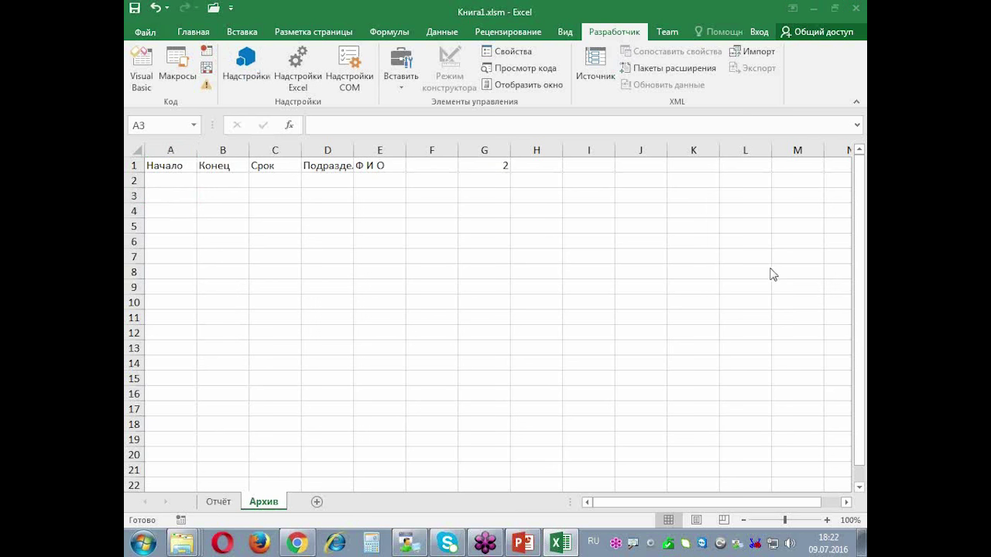
pyautogui.hotkey('alt', 'shift')
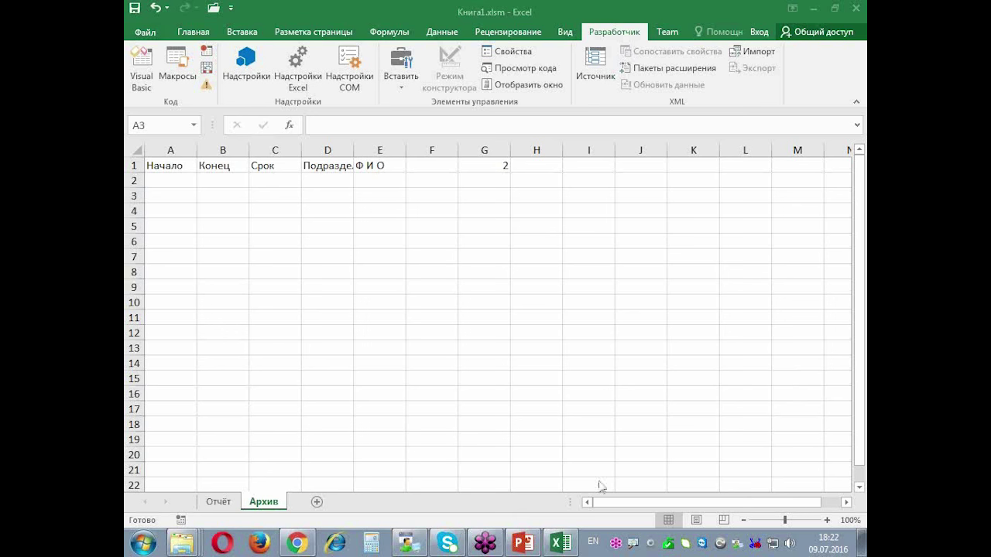
pyautogui.click(219, 503)
# Step: Copy the A2:E2 record from Отчёт and paste it into A2 on Архив
pyautogui.click(446, 409)
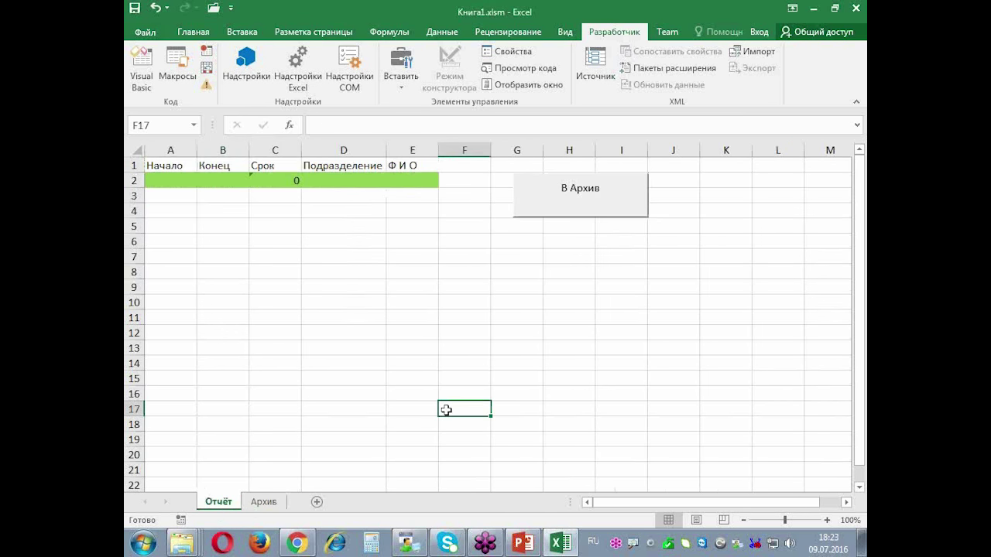
pyautogui.click(160, 180)
pyautogui.moveTo(160, 179); pyautogui.dragTo(428, 182)
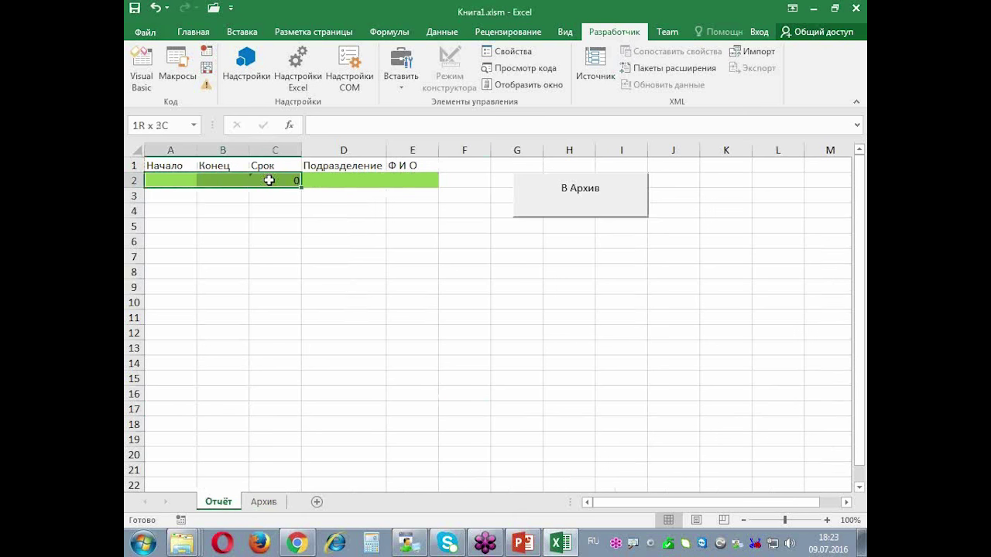
pyautogui.rightClick(430, 185)
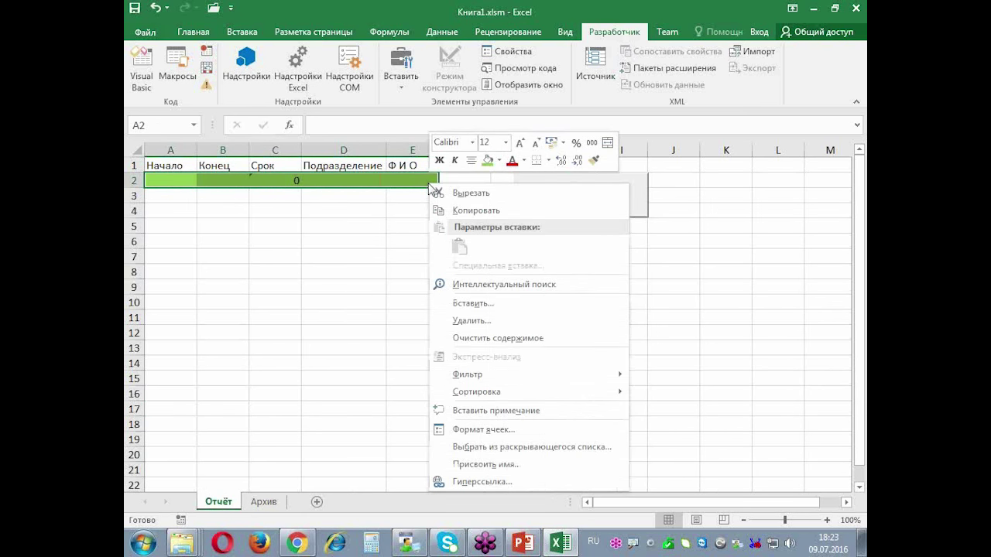
pyautogui.click(470, 211)
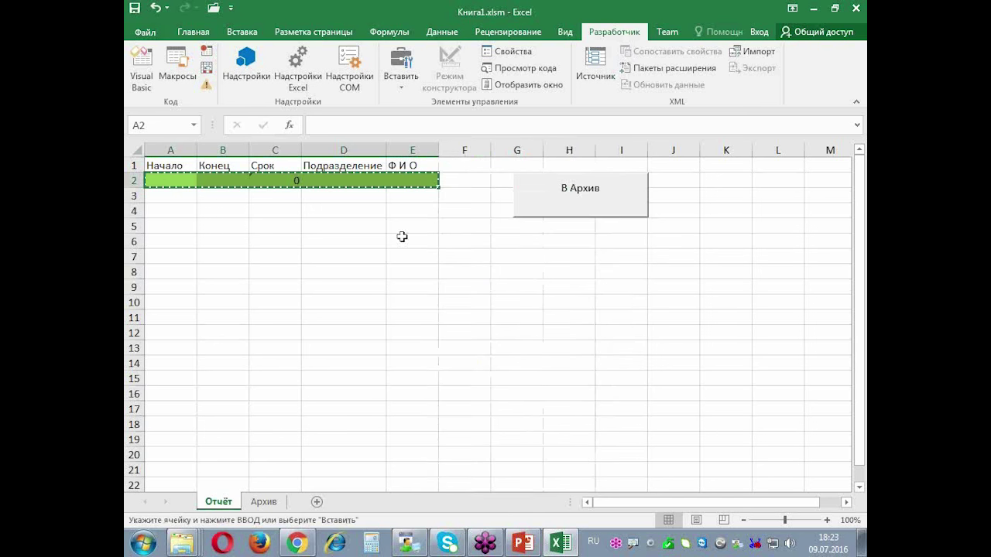
pyautogui.click(263, 502)
pyautogui.click(178, 180)
pyautogui.rightClick(179, 182)
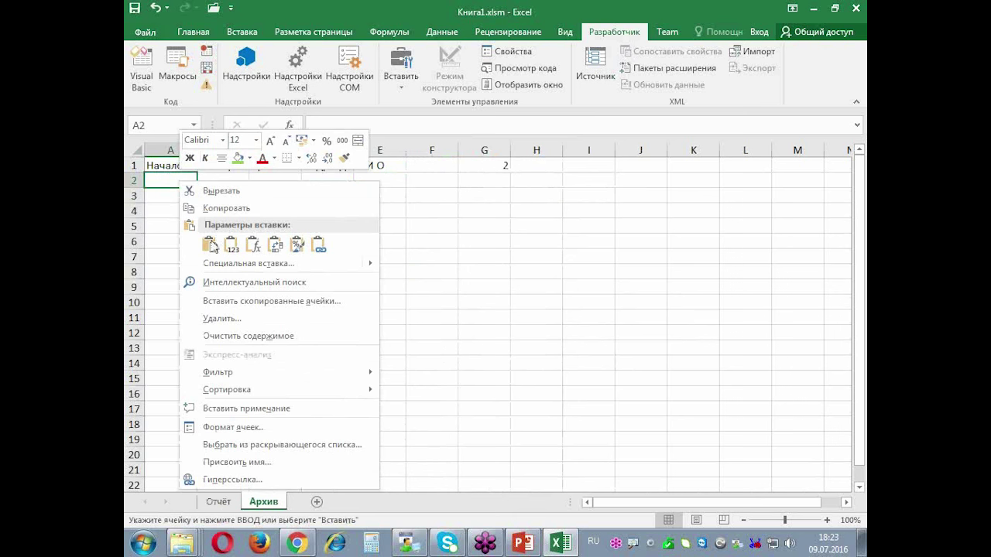
pyautogui.click(211, 244)
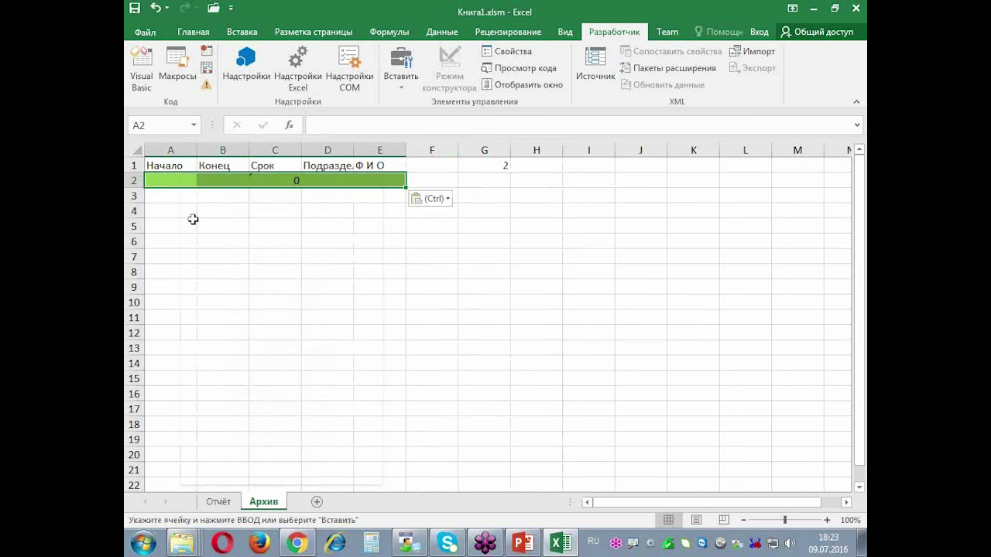
# Step: Insert cells shifting down so the record moves to row 3, then select A3:E3
pyautogui.rightClick(193, 223)
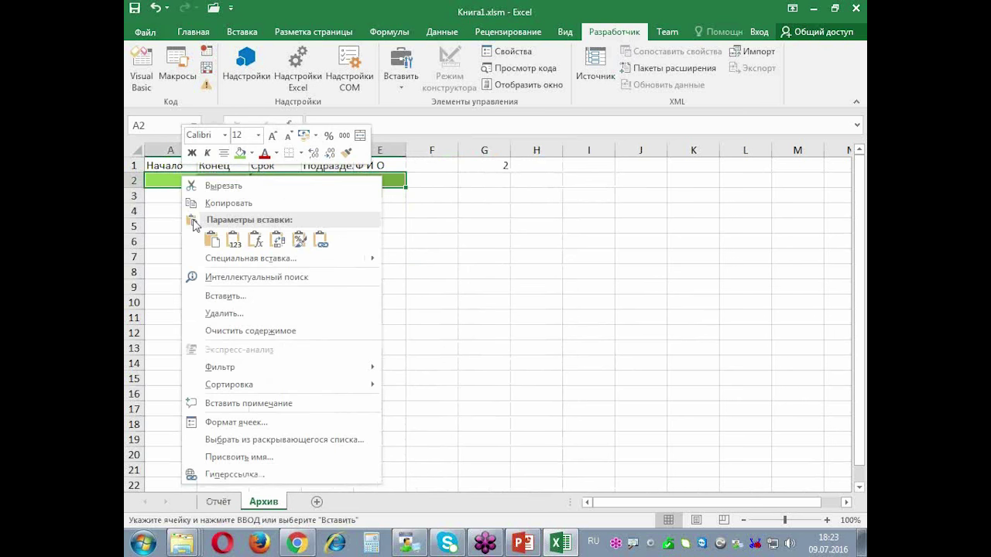
pyautogui.click(226, 296)
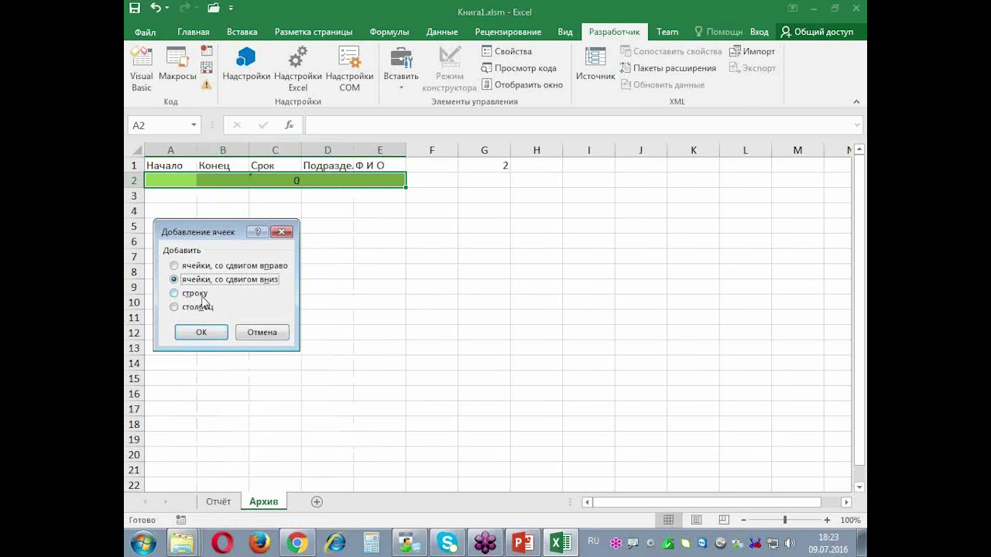
pyautogui.click(200, 333)
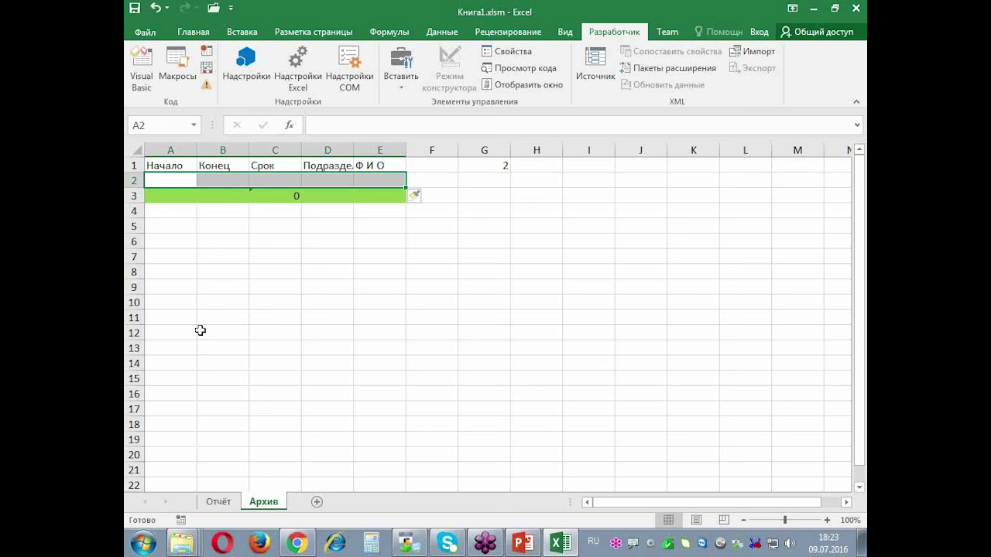
pyautogui.moveTo(169, 198); pyautogui.dragTo(386, 194)
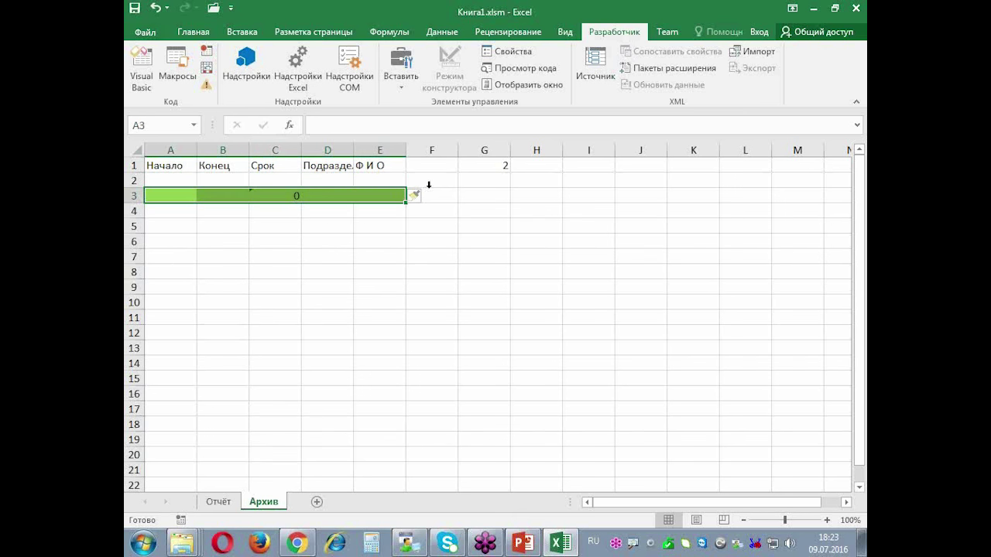
# Step: Start recording a macro and copy Отчёт's A2:E2 record over to Архив
pyautogui.click(206, 52)
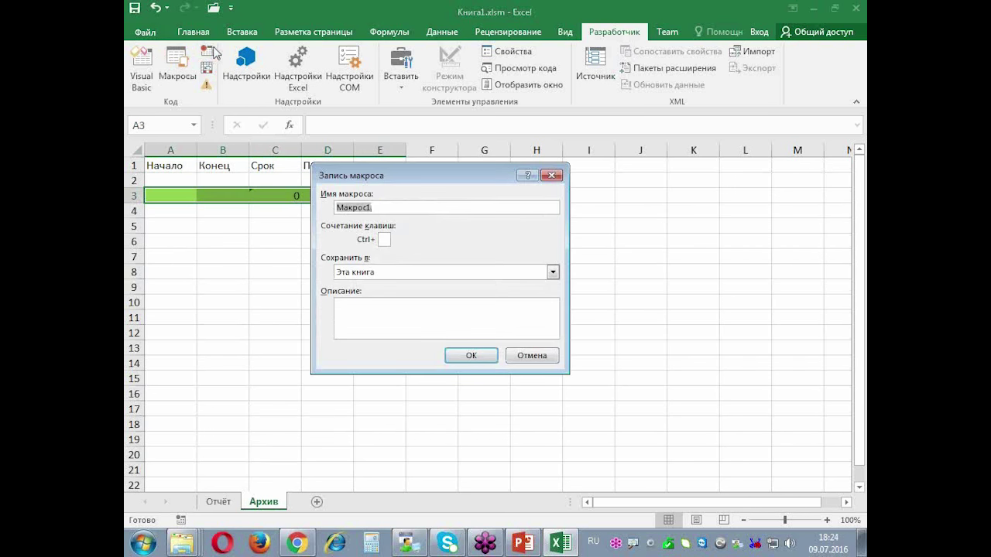
pyautogui.click(480, 358)
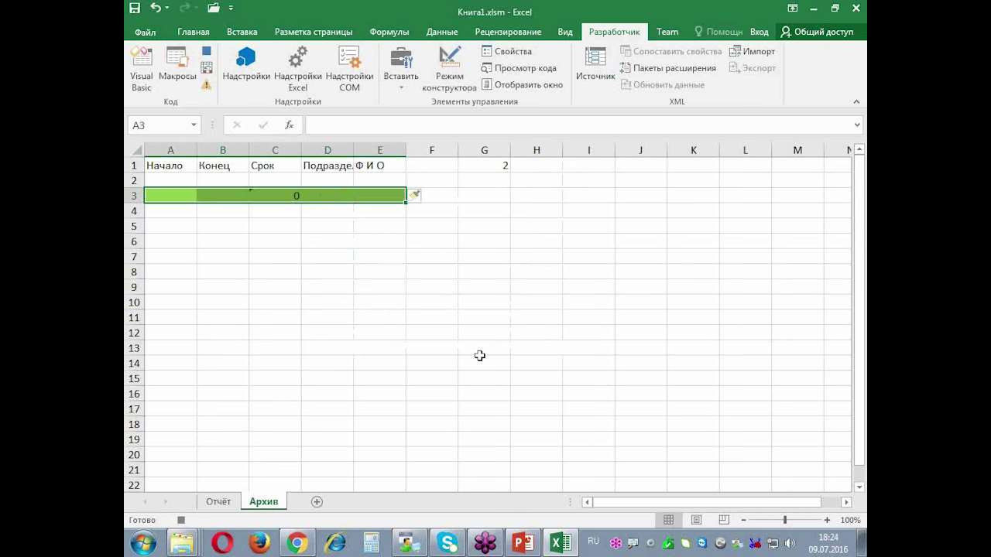
pyautogui.click(218, 504)
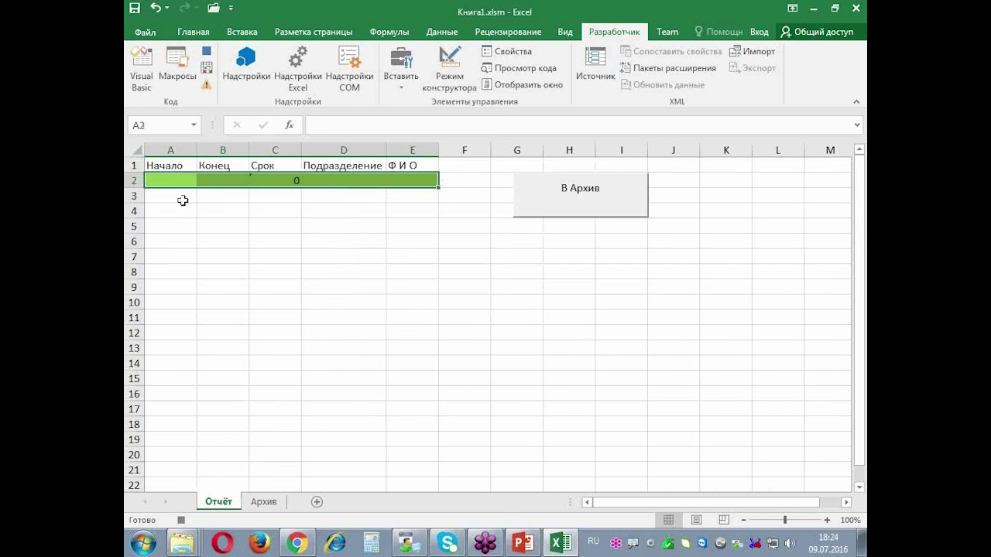
pyautogui.moveTo(159, 181); pyautogui.dragTo(409, 178)
pyautogui.rightClick(410, 179)
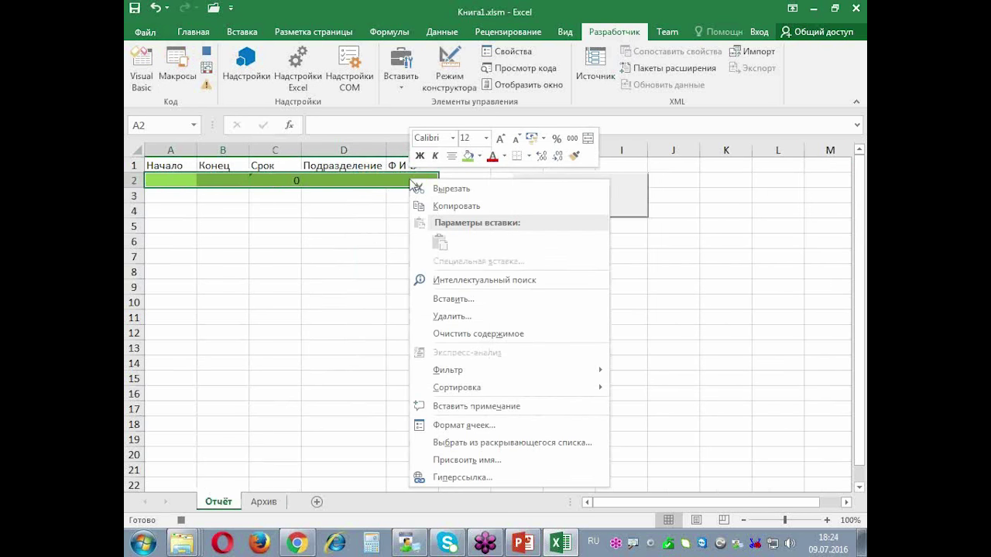
pyautogui.click(426, 206)
pyautogui.click(263, 501)
pyautogui.hotkey('ctrl', 'v')
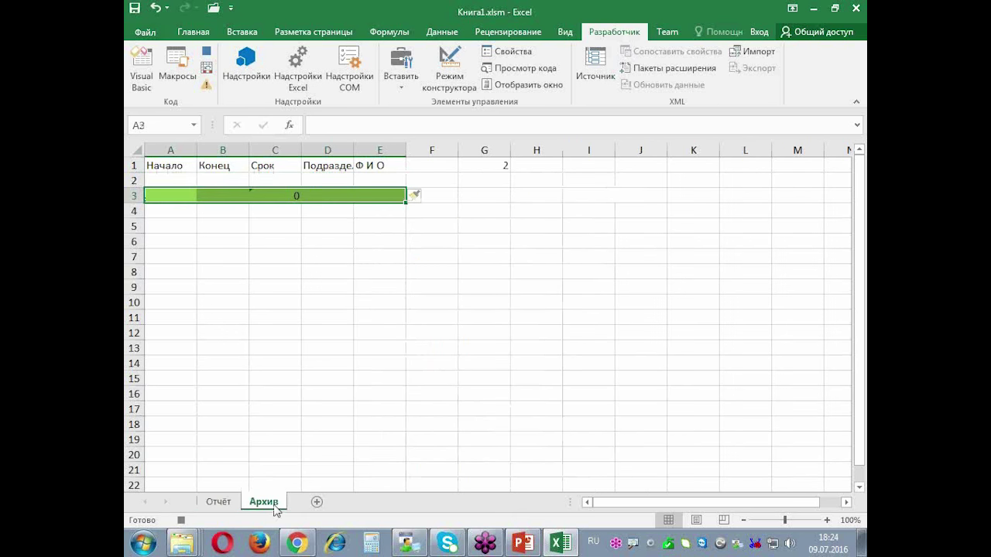
# Step: Paste the record at Архив A2, insert cells shifting rows down, and return to Отчёт
pyautogui.click(166, 180)
pyautogui.rightClick(165, 179)
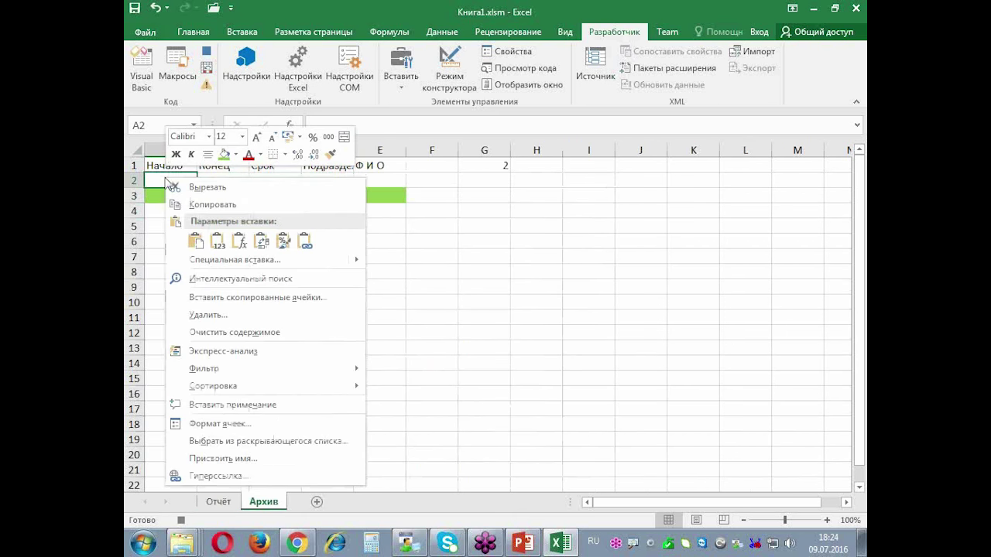
pyautogui.click(196, 241)
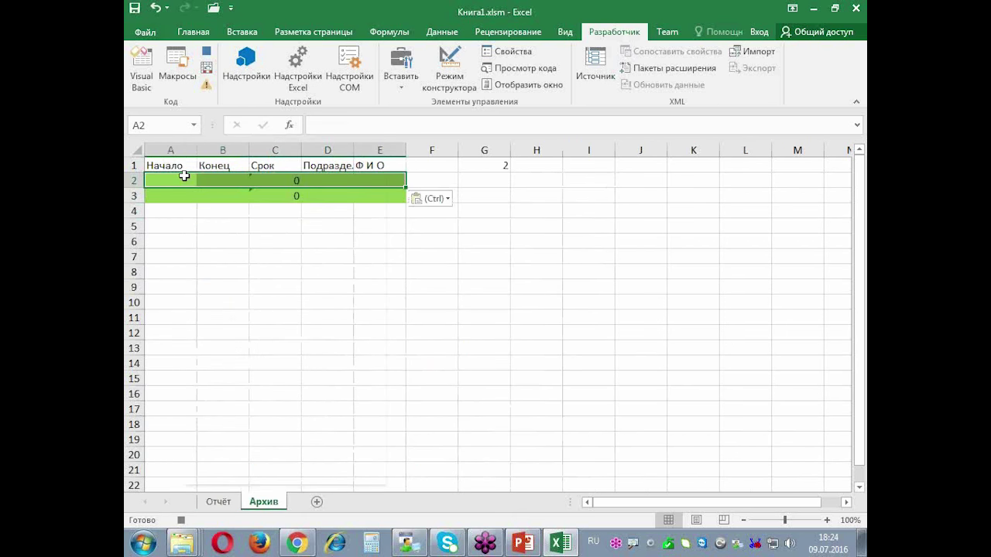
pyautogui.rightClick(186, 180)
pyautogui.click(275, 297)
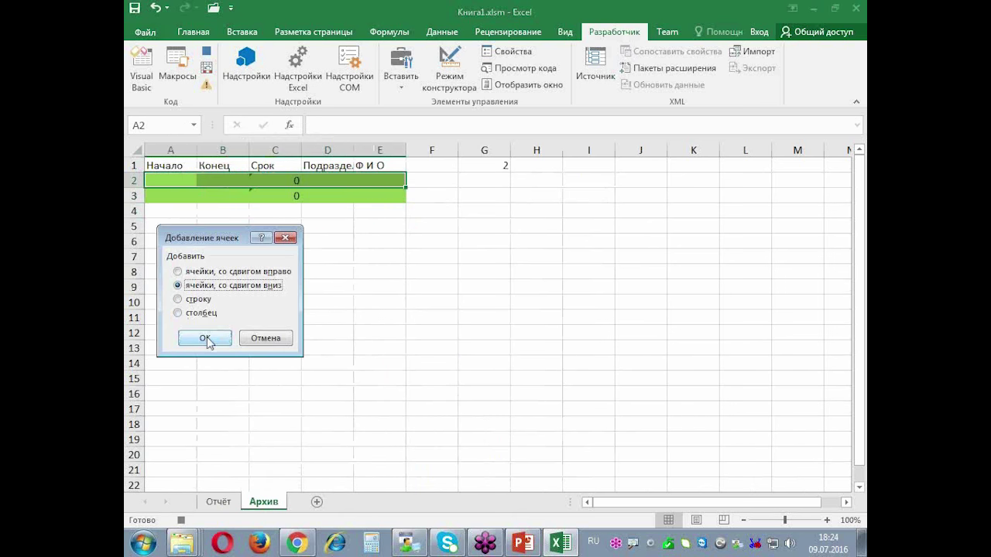
pyautogui.click(205, 339)
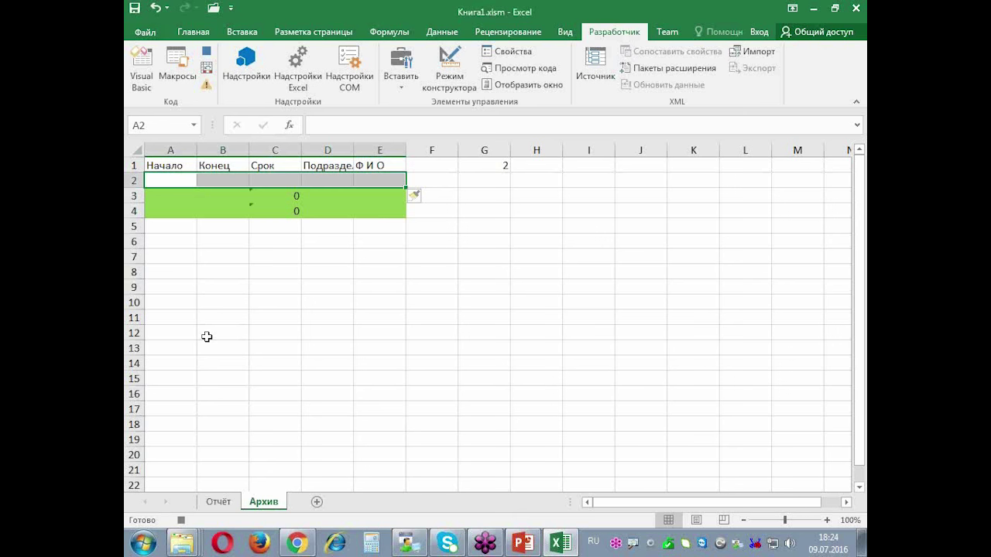
pyautogui.click(221, 504)
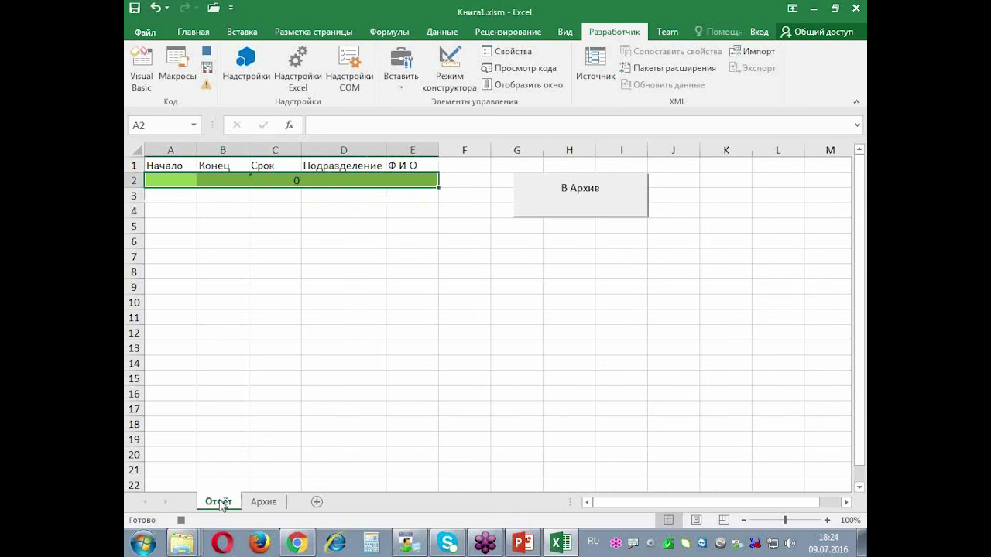
pyautogui.click(206, 52)
pyautogui.click(573, 394)
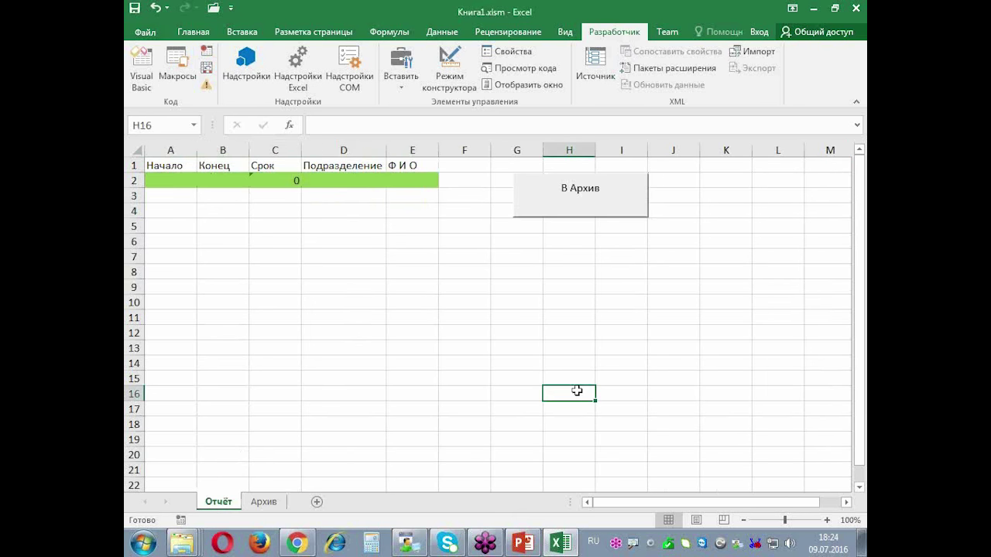
pyautogui.rightClick(545, 214)
pyautogui.click(589, 330)
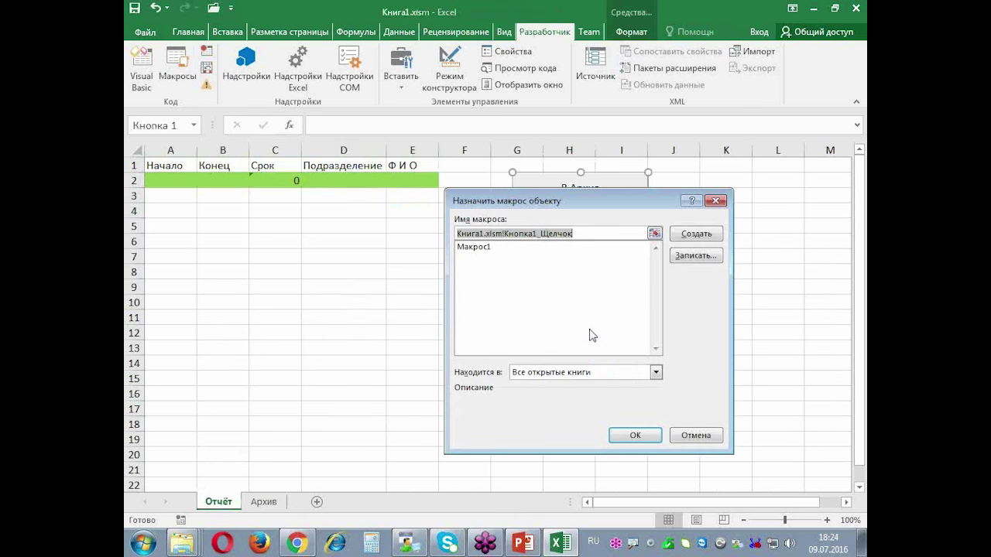
pyautogui.click(472, 247)
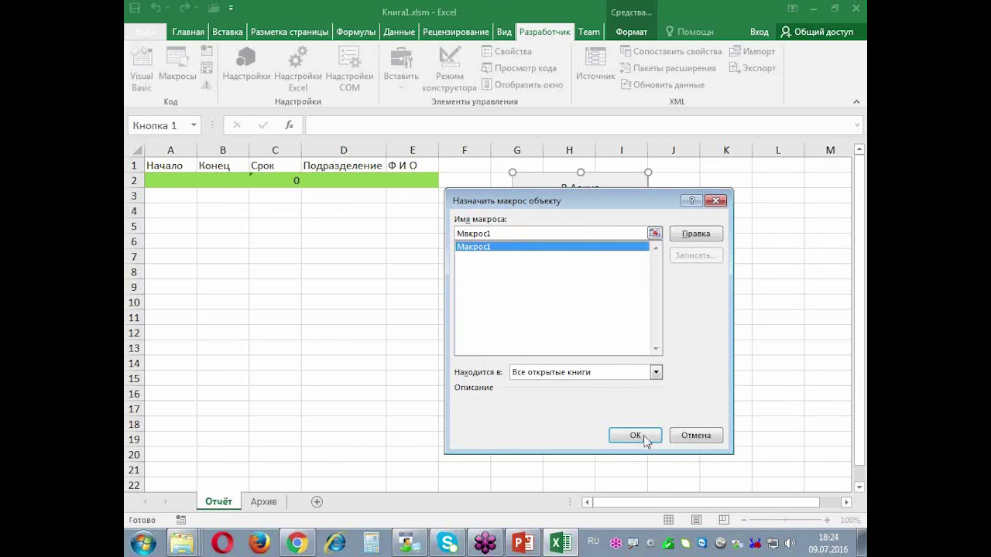
pyautogui.click(634, 435)
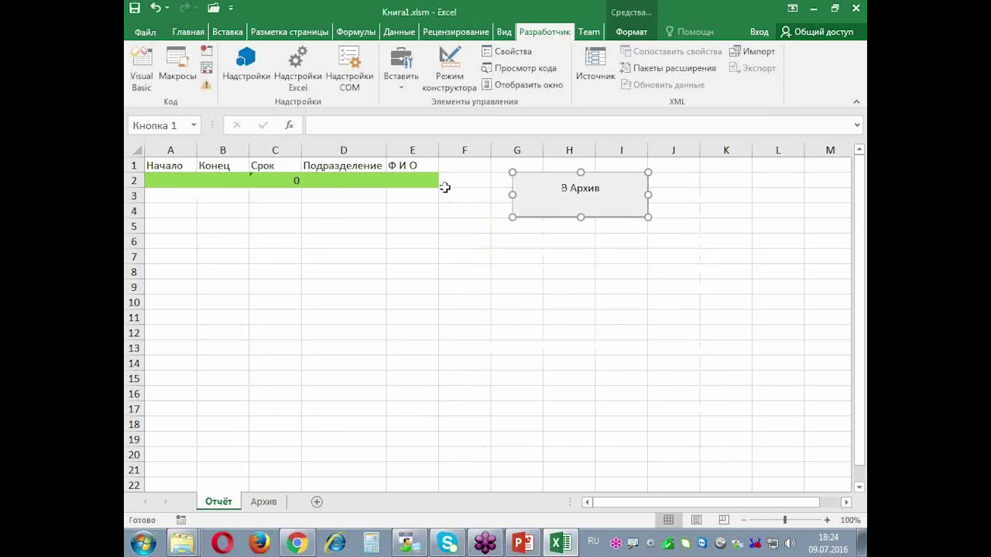
pyautogui.click(418, 180)
pyautogui.write('Иванов')
pyautogui.press('Return')
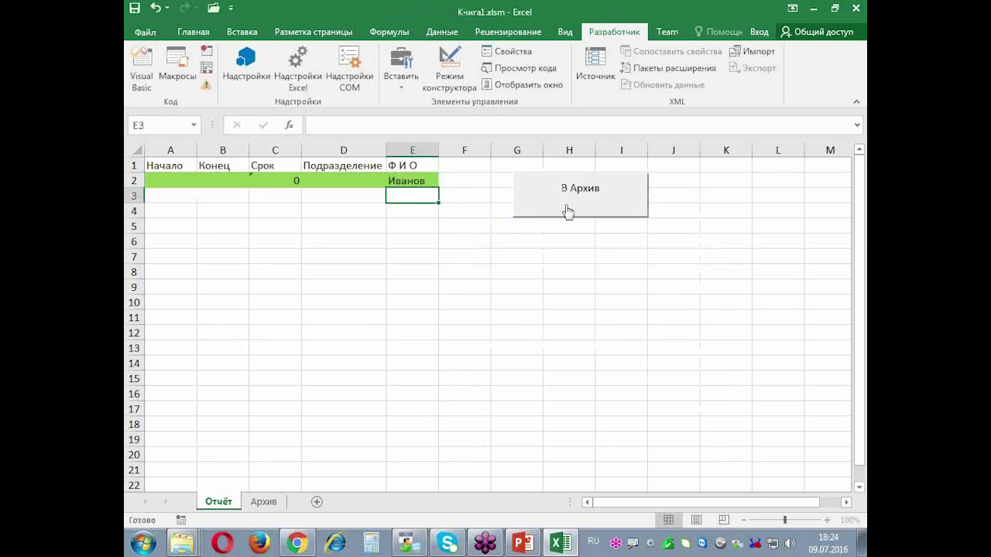
pyautogui.click(566, 211)
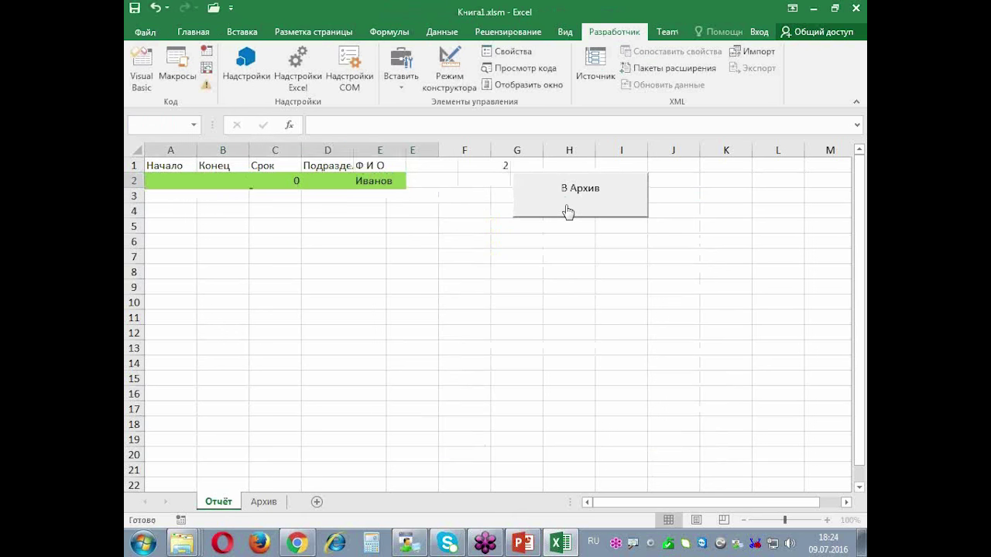
pyautogui.click(263, 502)
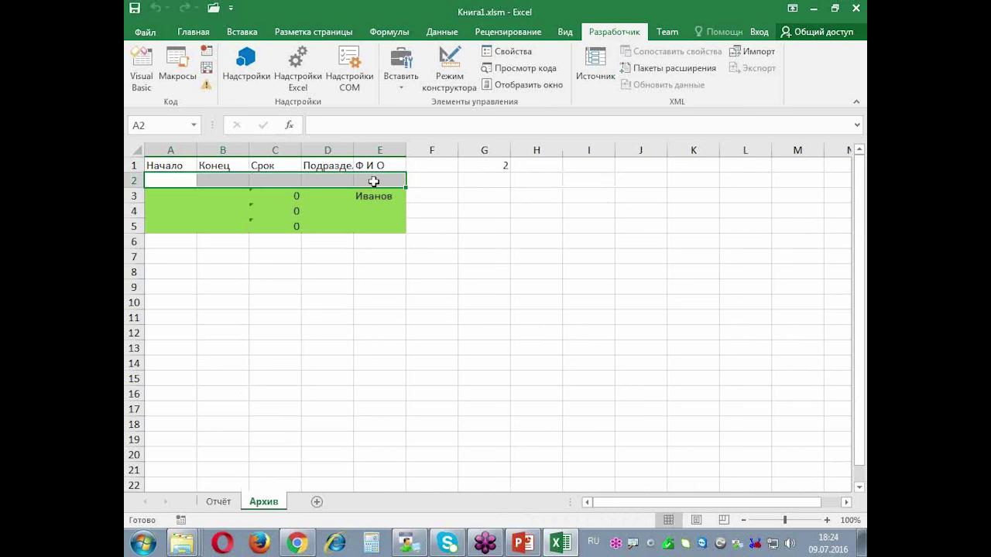
pyautogui.moveTo(170, 195)
pyautogui.mouseDown()
pyautogui.moveTo(417, 197)
pyautogui.moveTo(398, 197)
pyautogui.mouseUp()
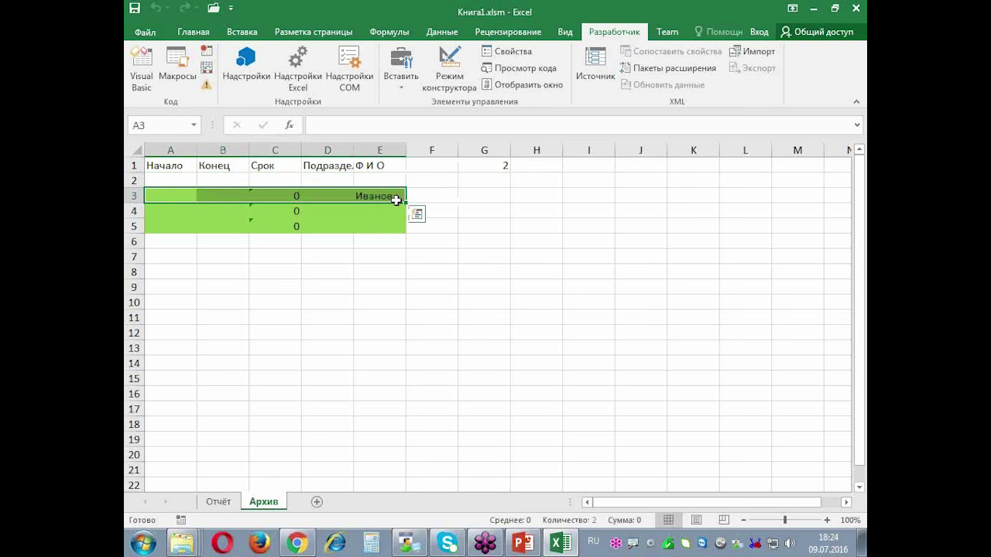
pyautogui.moveTo(155, 180); pyautogui.dragTo(376, 181)
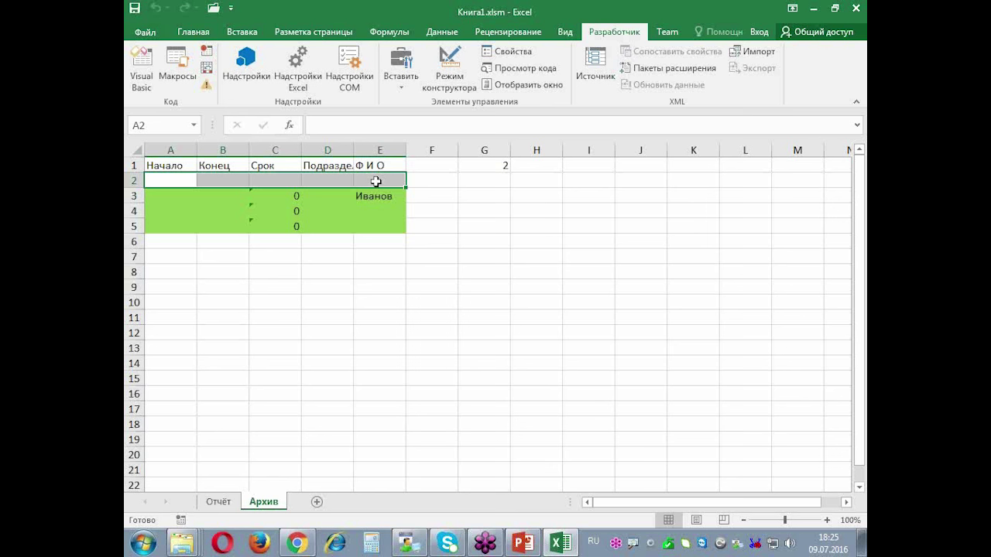
pyautogui.click(527, 546)
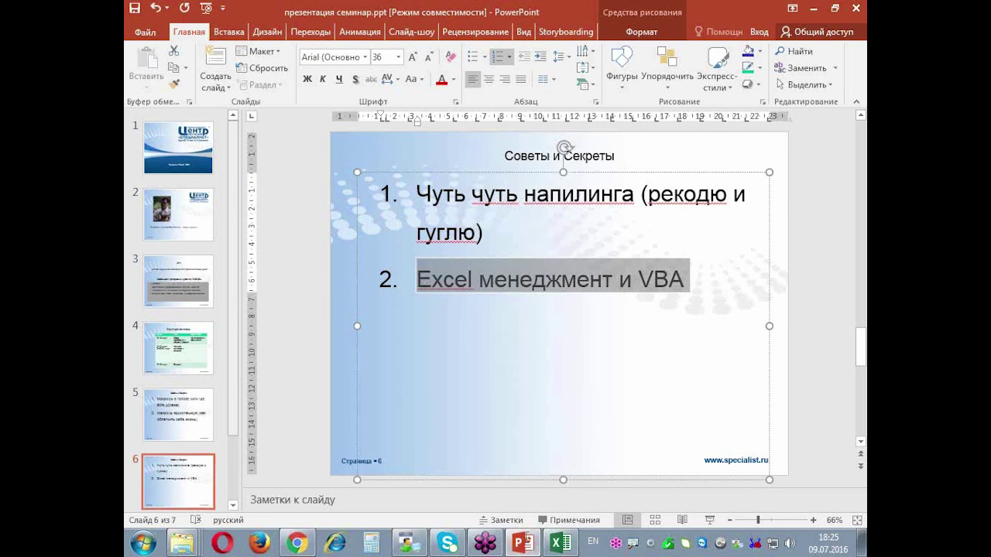
pyautogui.scroll(-1, 497, 349)
pyautogui.scroll(1, 497, 349)
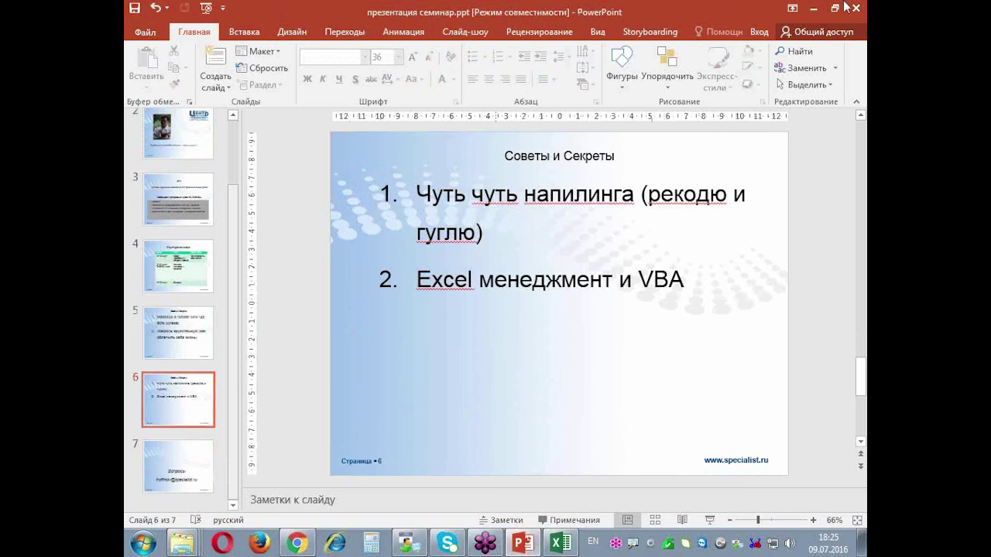
pyautogui.click(813, 10)
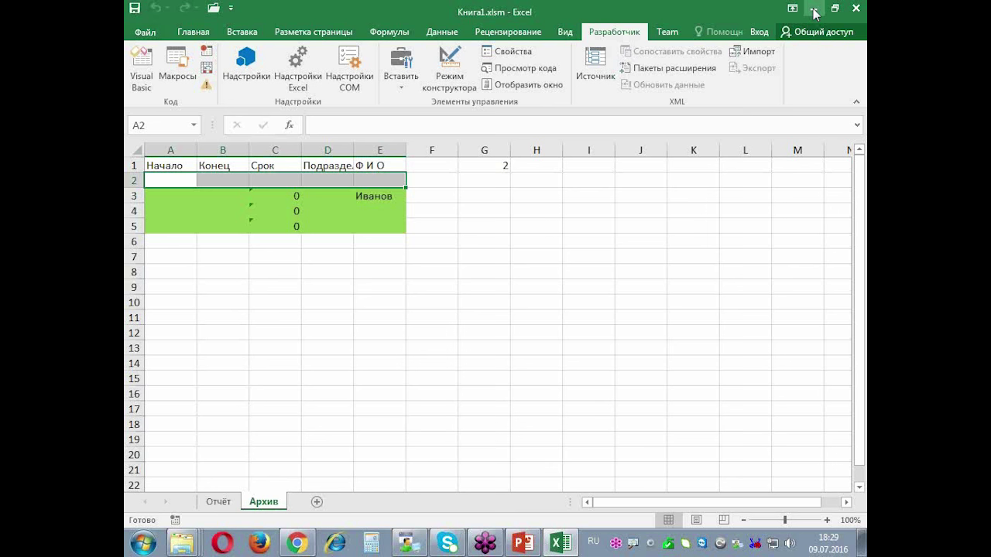
# Step: Add two new worksheets, Лист3 and Лист4, and work on Лист4 alone
pyautogui.click(317, 502)
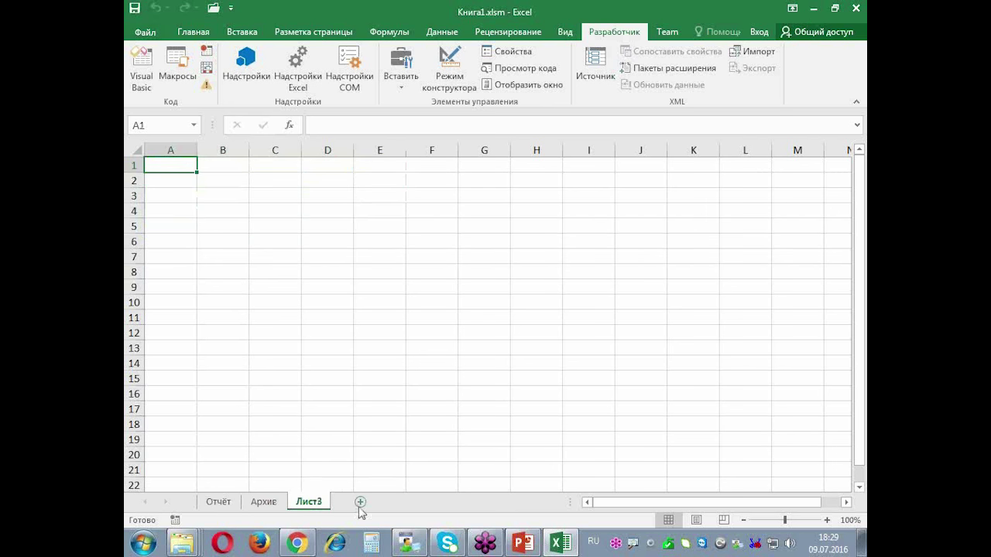
pyautogui.click(360, 503)
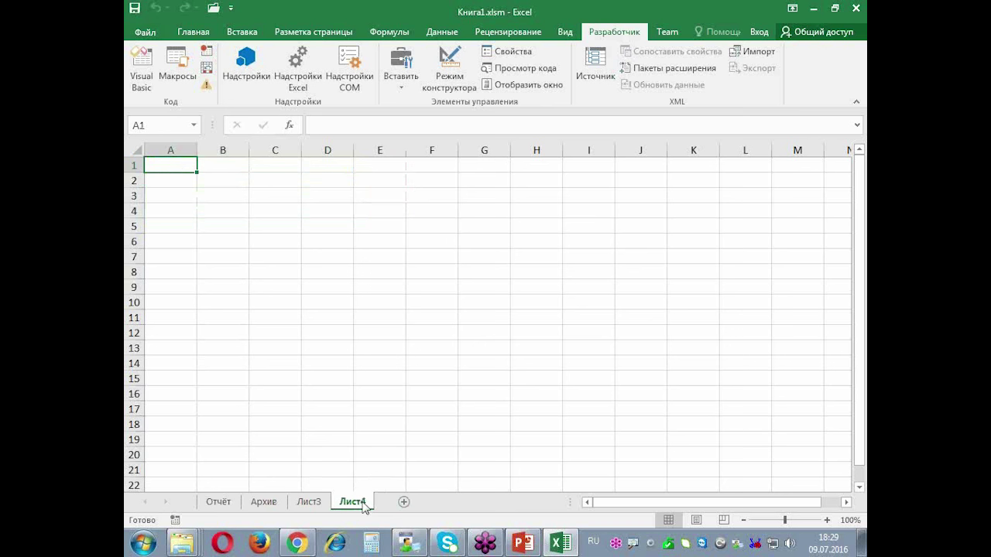
pyautogui.keyDown('ctrl'); pyautogui.click(364, 504); pyautogui.keyUp('ctrl')
pyautogui.keyDown('ctrl'); pyautogui.click(229, 504); pyautogui.keyUp('ctrl')
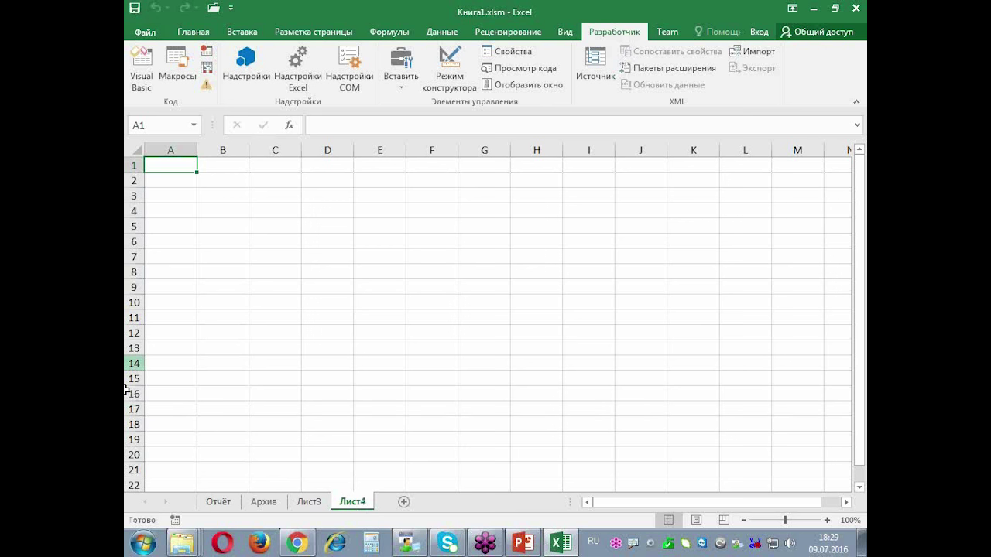
# Step: Enter январь in B1 and fill the months across to апрель in E1
pyautogui.click(219, 168)
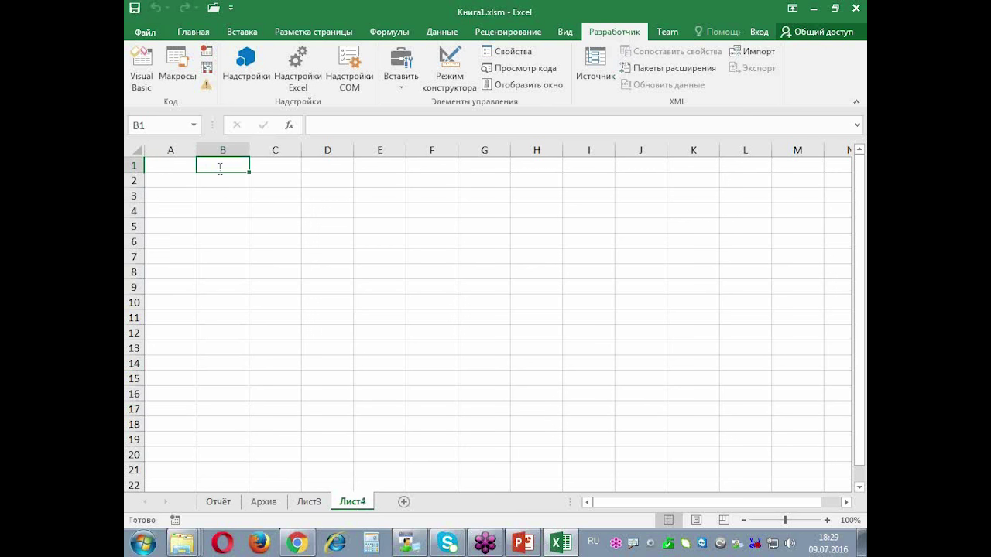
pyautogui.write('янв')
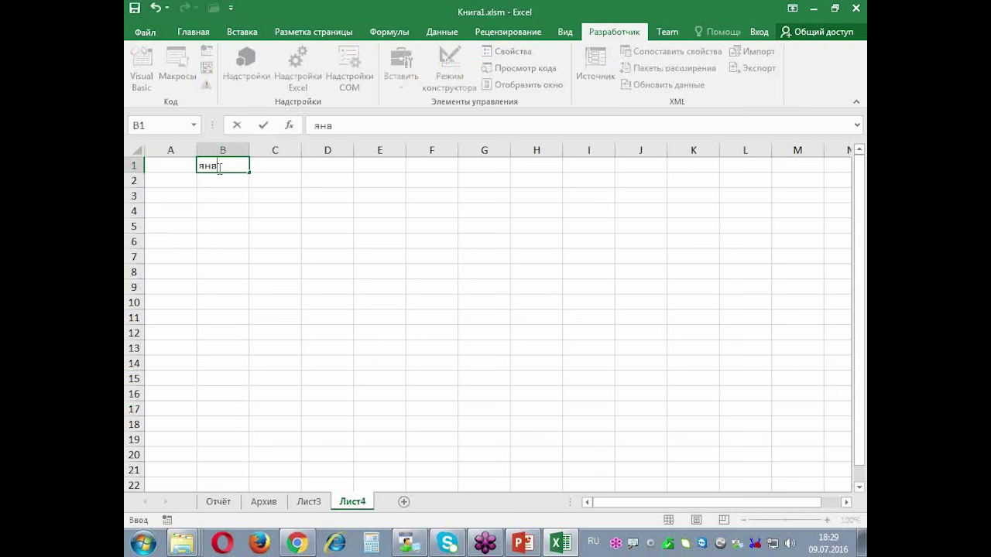
pyautogui.write('арь')
pyautogui.press('Return')
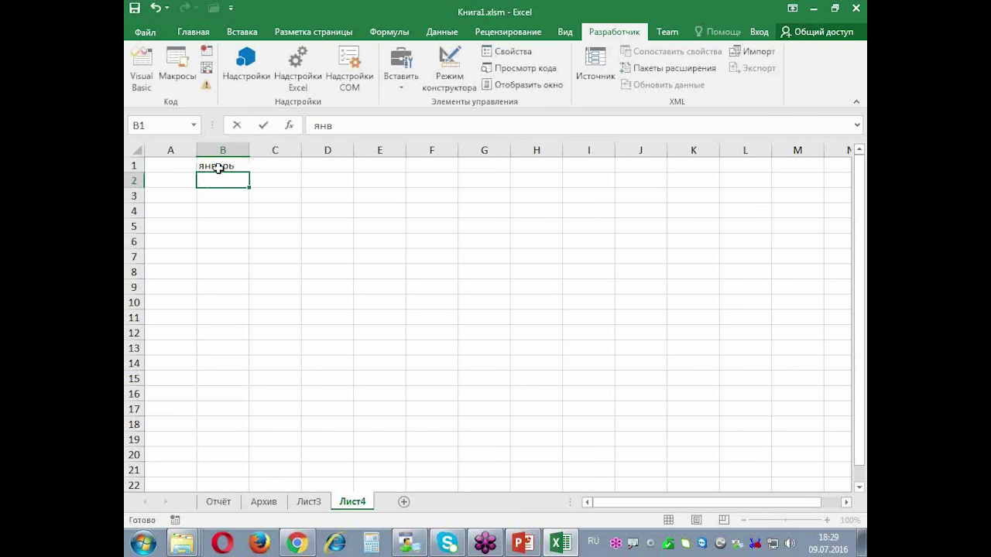
pyautogui.click(219, 166)
pyautogui.moveTo(248, 172); pyautogui.dragTo(420, 166)
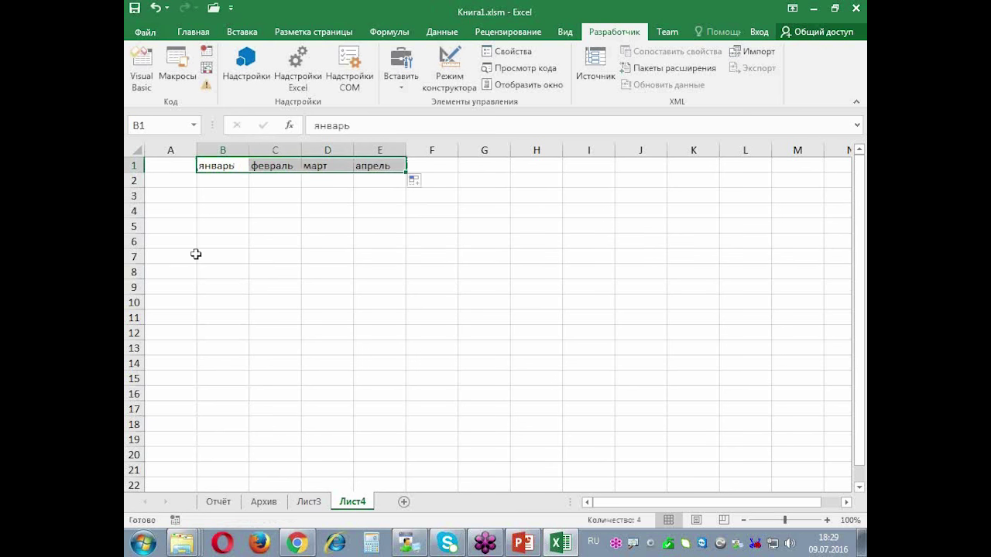
# Step: Enter фирма1 in A2, fill down to фирма6 in A7, and select B2:E7
pyautogui.click(164, 182)
pyautogui.write('фирма1')
pyautogui.press('Return')
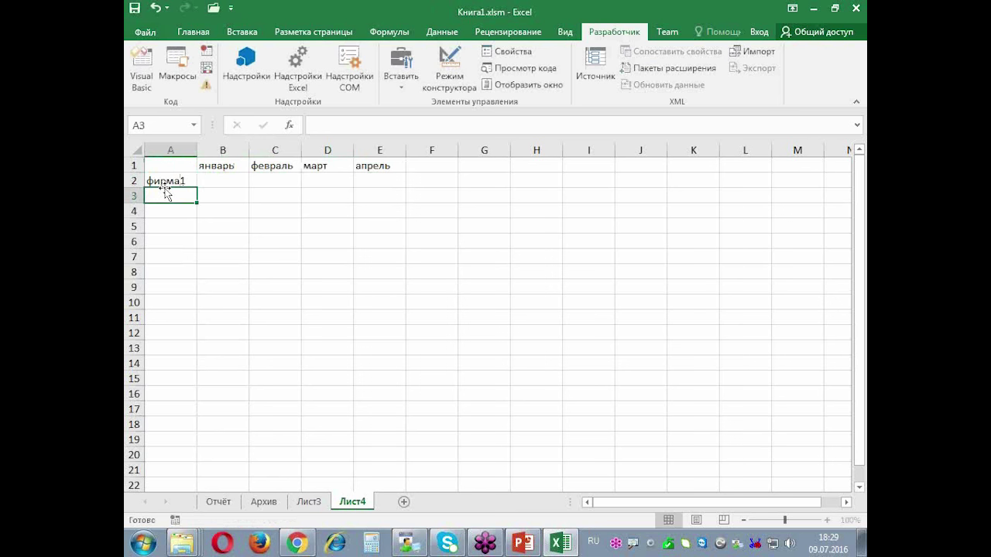
pyautogui.click(184, 179)
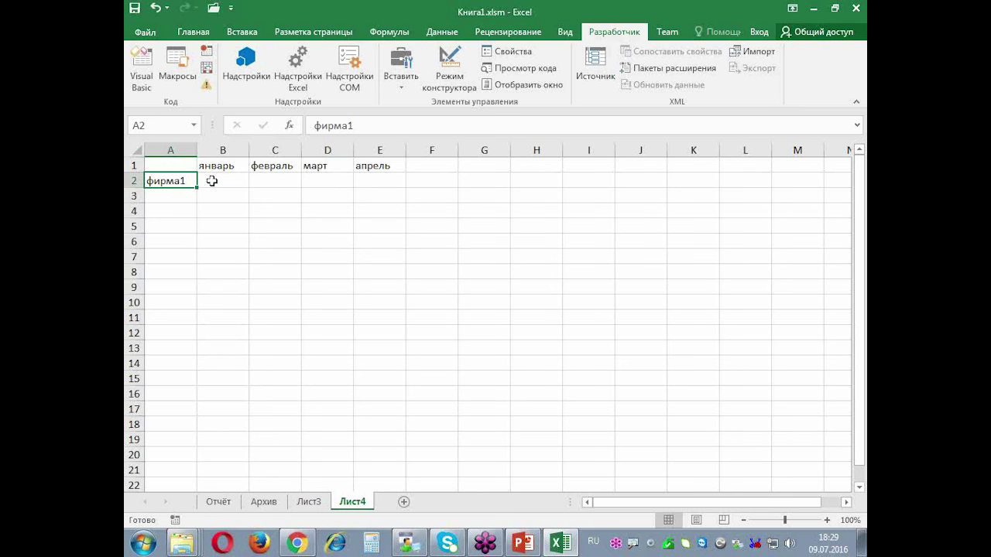
pyautogui.moveTo(197, 188); pyautogui.dragTo(190, 259)
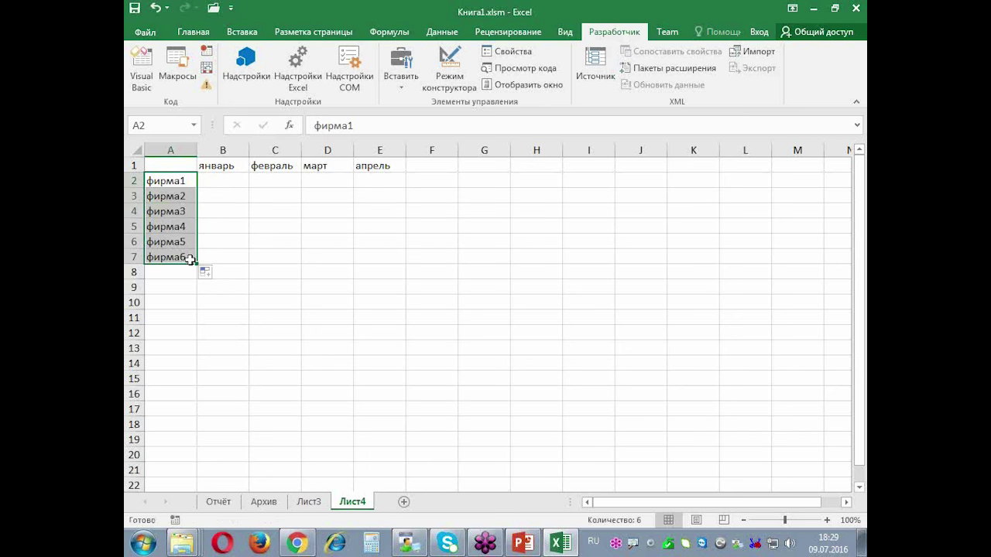
pyautogui.moveTo(214, 186); pyautogui.dragTo(356, 266)
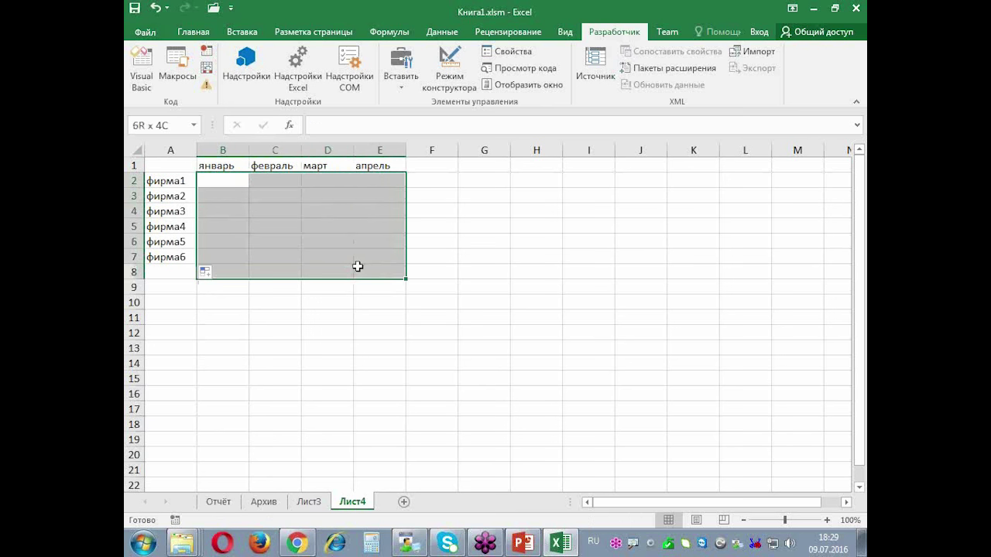
pyautogui.moveTo(356, 266); pyautogui.dragTo(355, 258)
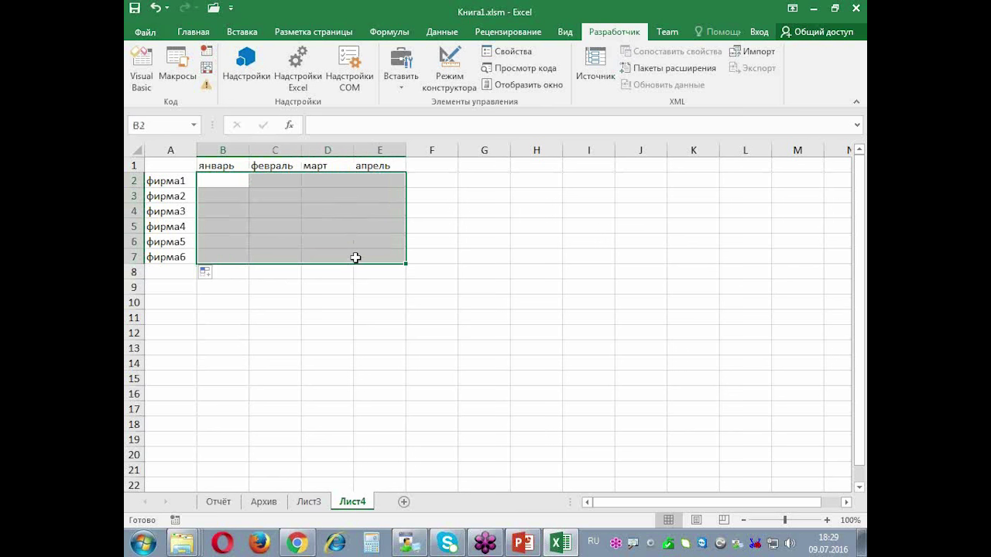
# Step: Enter the numbers 1 to 6 in B2:B7 under январь
pyautogui.click(246, 227)
pyautogui.click(227, 180)
pyautogui.write('1')
pyautogui.press('Return')
pyautogui.write('2')
pyautogui.press('Return')
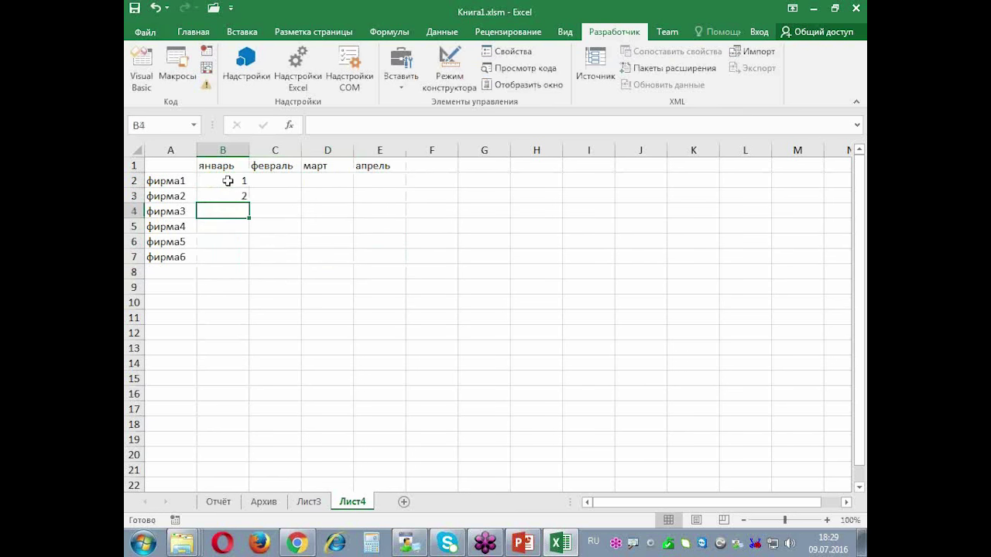
pyautogui.moveTo(228, 180); pyautogui.dragTo(232, 197)
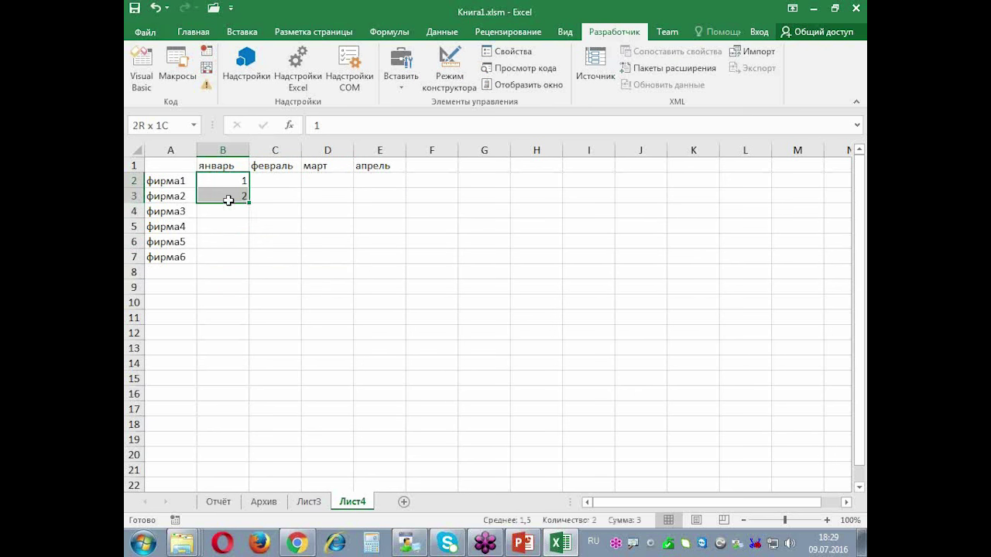
pyautogui.moveTo(250, 204); pyautogui.dragTo(244, 259)
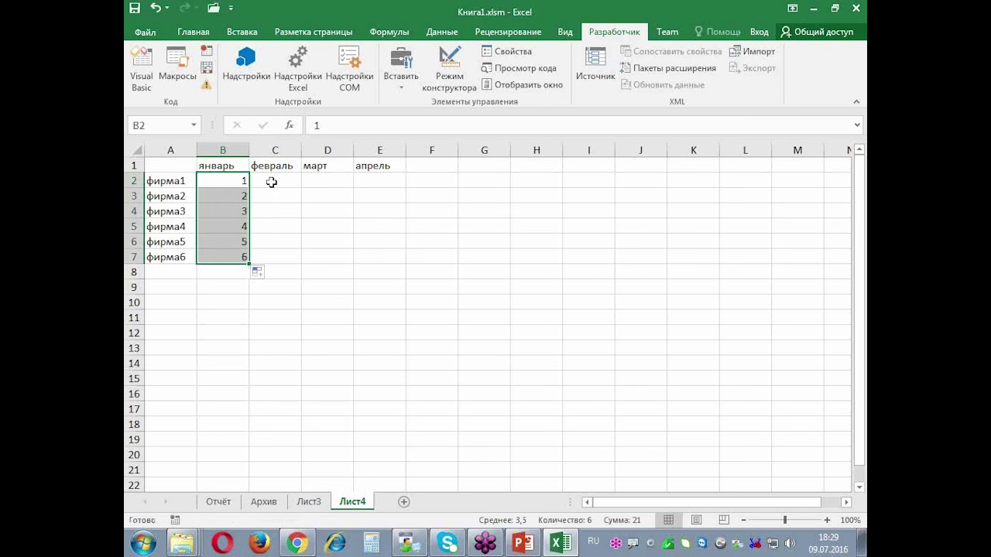
# Step: Fill the formula =B2+5 from C2 through E7, so апрель reaches 21
pyautogui.click(271, 181)
pyautogui.write('\\')
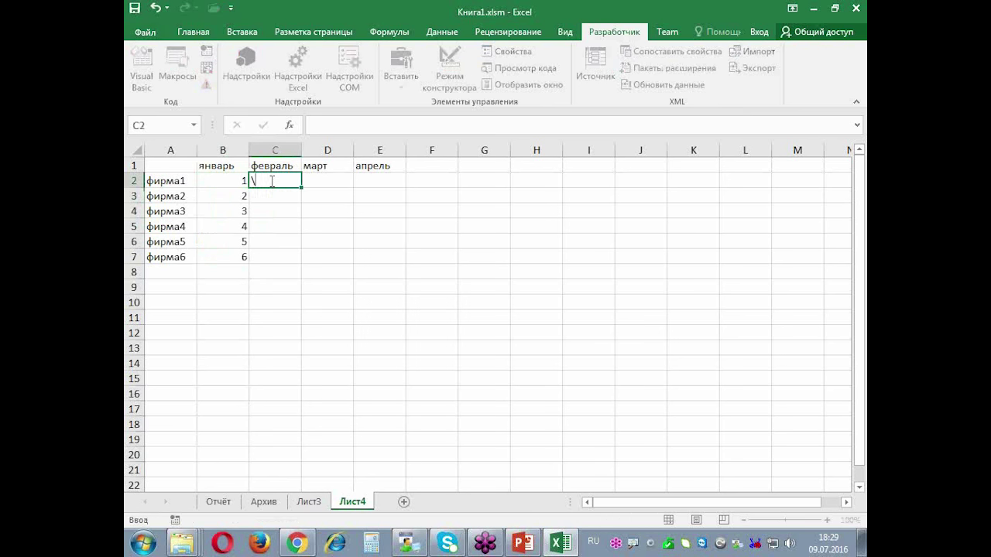
pyautogui.click(209, 179)
pyautogui.write('+5')
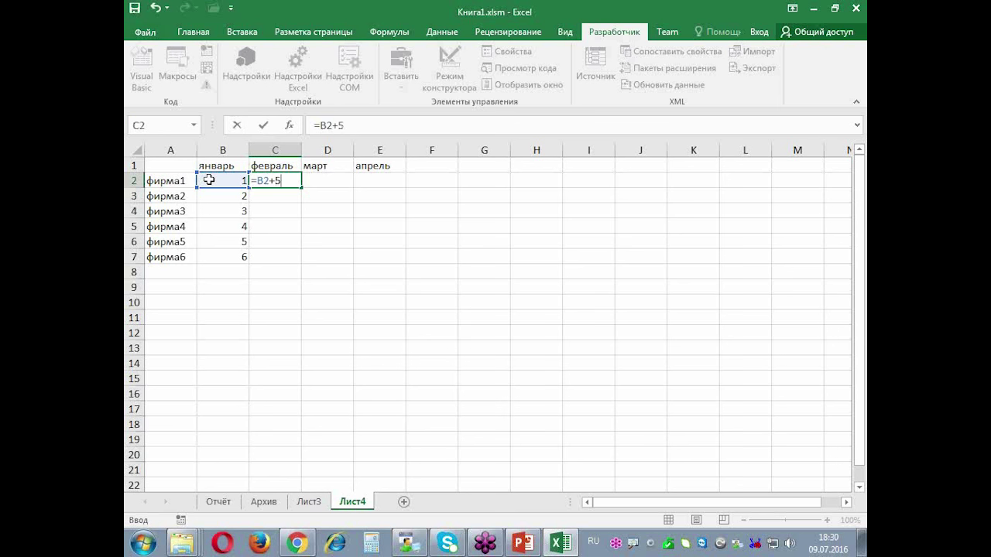
pyautogui.press('Return')
pyautogui.click(283, 183)
pyautogui.moveTo(301, 187)
pyautogui.mouseDown()
pyautogui.moveTo(299, 265)
pyautogui.moveTo(394, 260)
pyautogui.mouseUp()
pyautogui.click(375, 285)
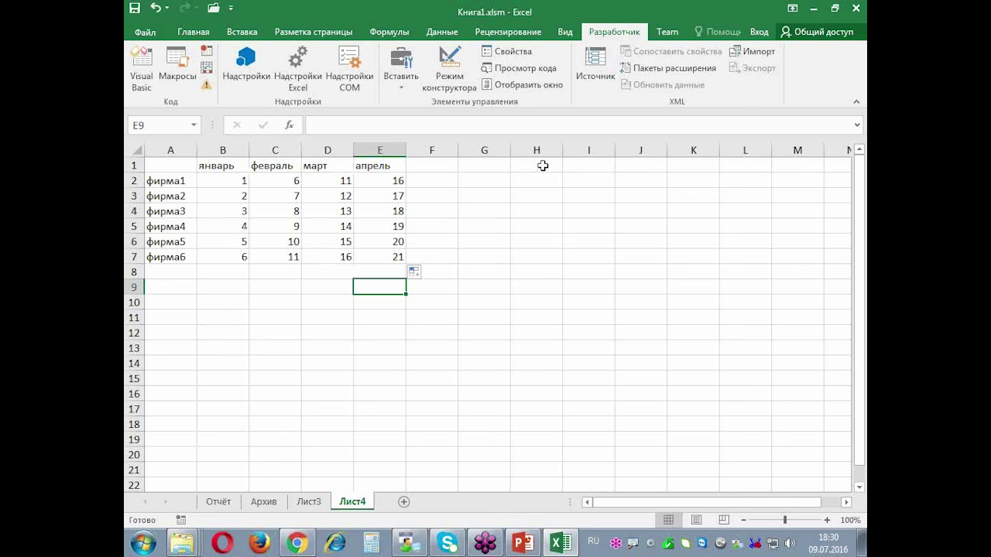
pyautogui.click(495, 169)
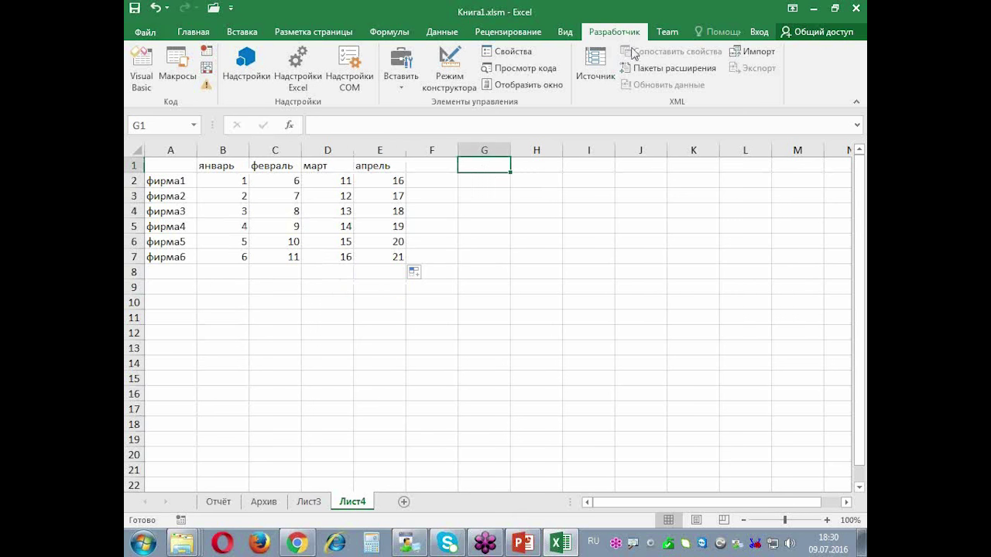
# Step: Restrict G1 to a drop-down list of the month headers in row 1
pyautogui.click(442, 32)
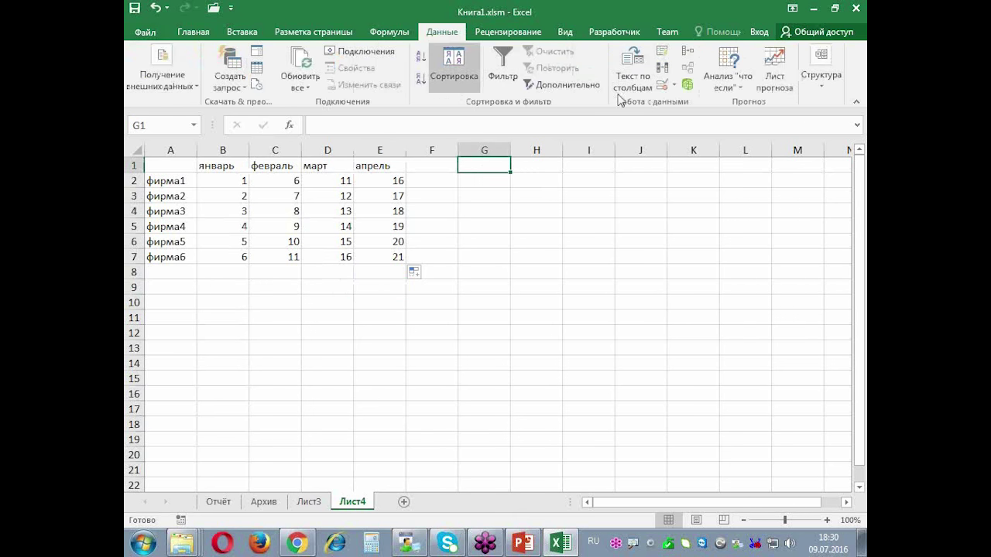
pyautogui.click(673, 84)
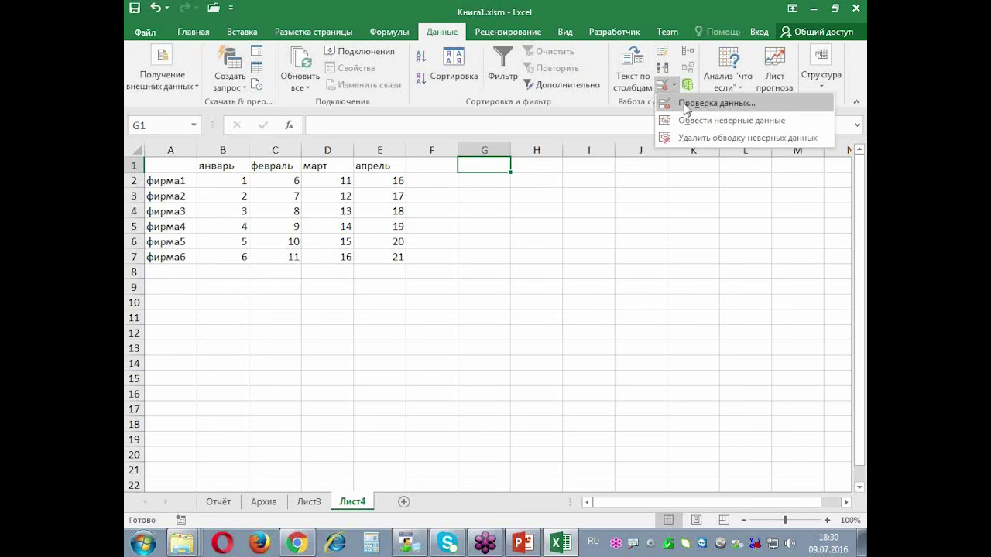
pyautogui.click(686, 109)
pyautogui.click(405, 230)
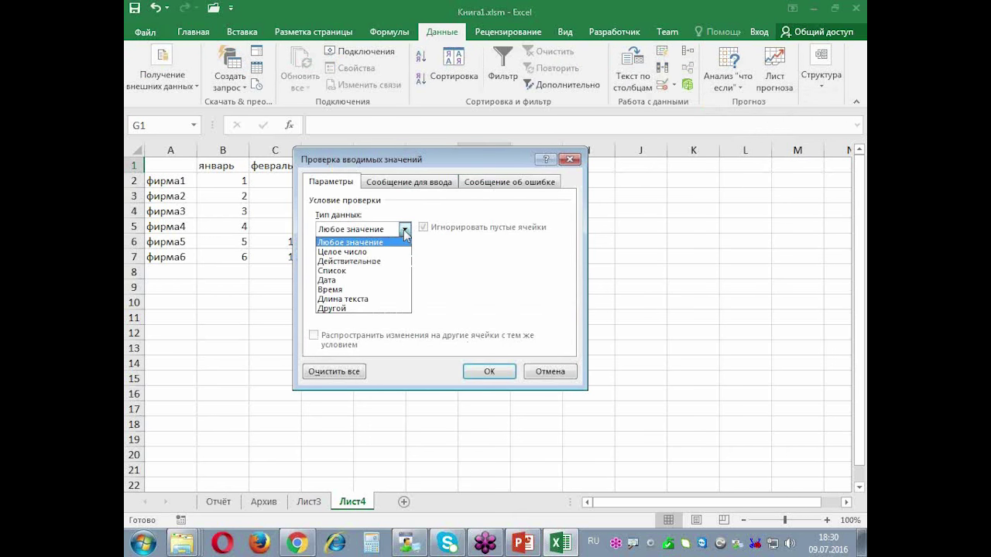
pyautogui.click(372, 270)
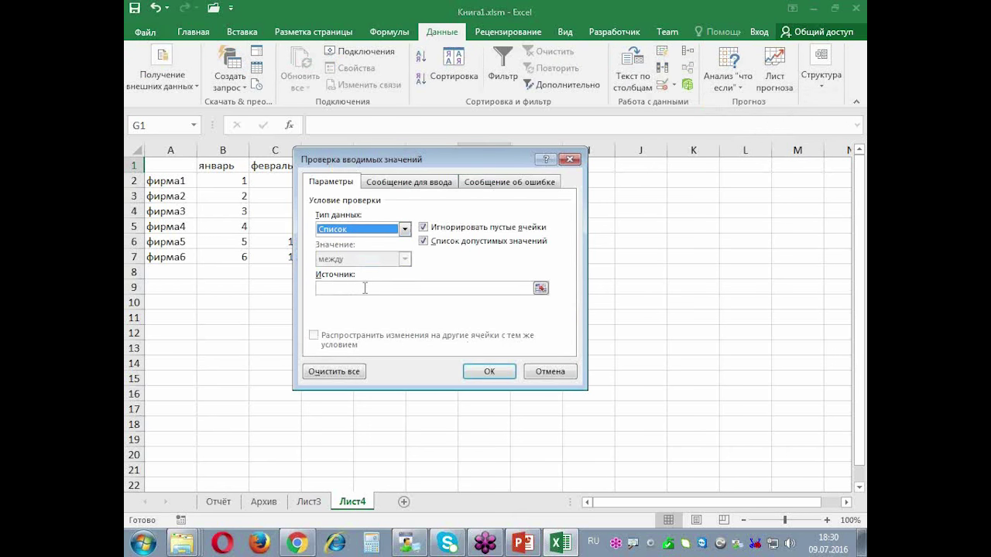
pyautogui.click(365, 288)
pyautogui.moveTo(203, 165)
pyautogui.mouseDown()
pyautogui.moveTo(418, 158)
pyautogui.moveTo(452, 240)
pyautogui.mouseUp()
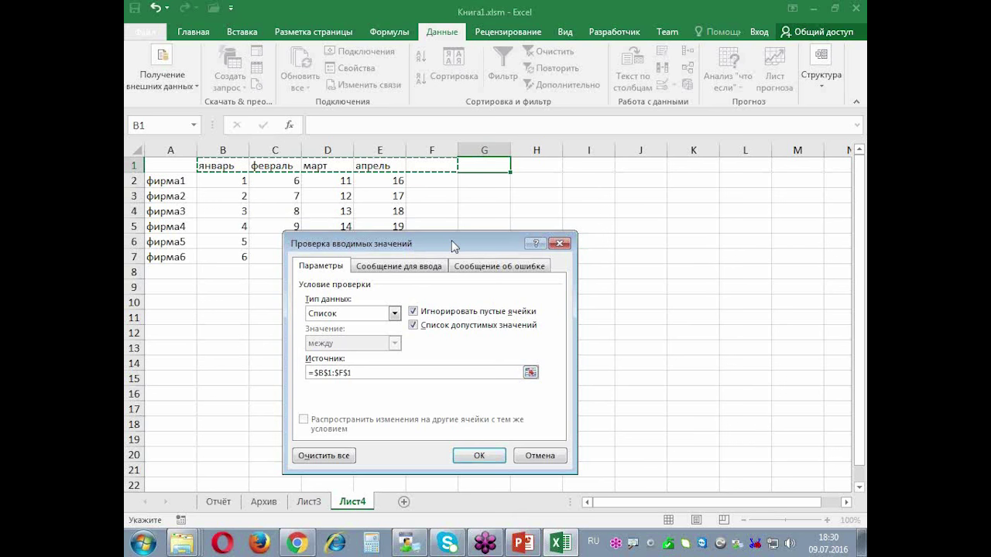
pyautogui.click(480, 456)
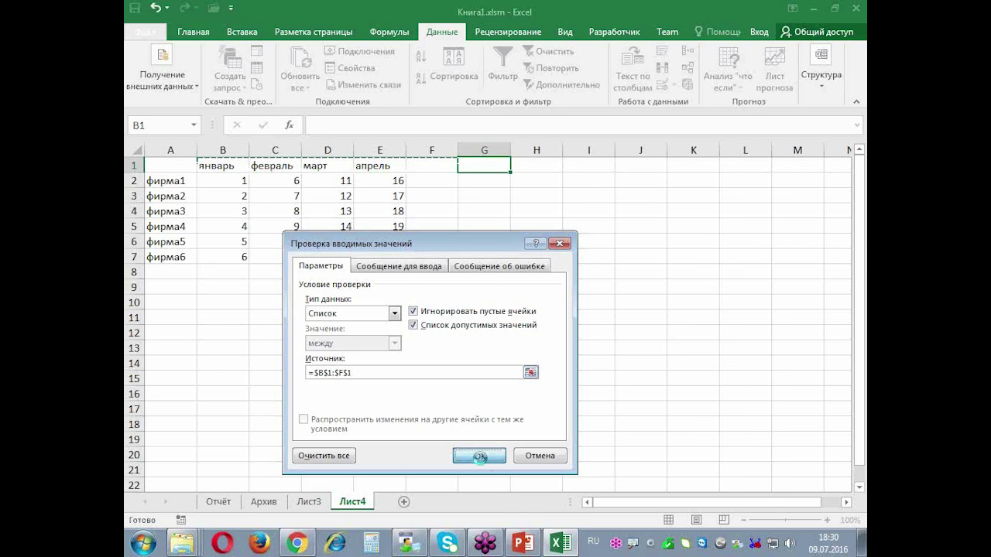
# Step: Restrict G2 to a drop-down list of the firm names in A2:A7
pyautogui.click(490, 181)
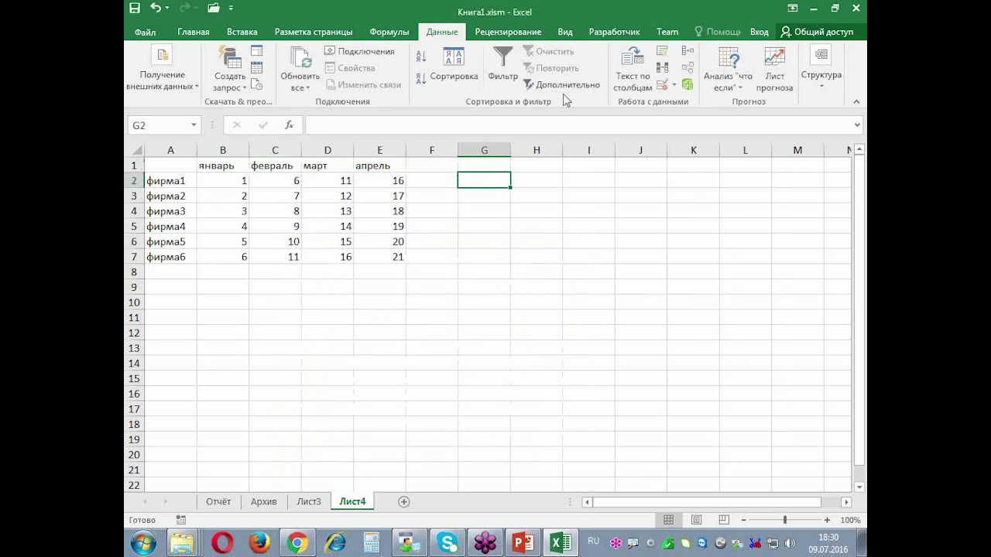
pyautogui.click(676, 87)
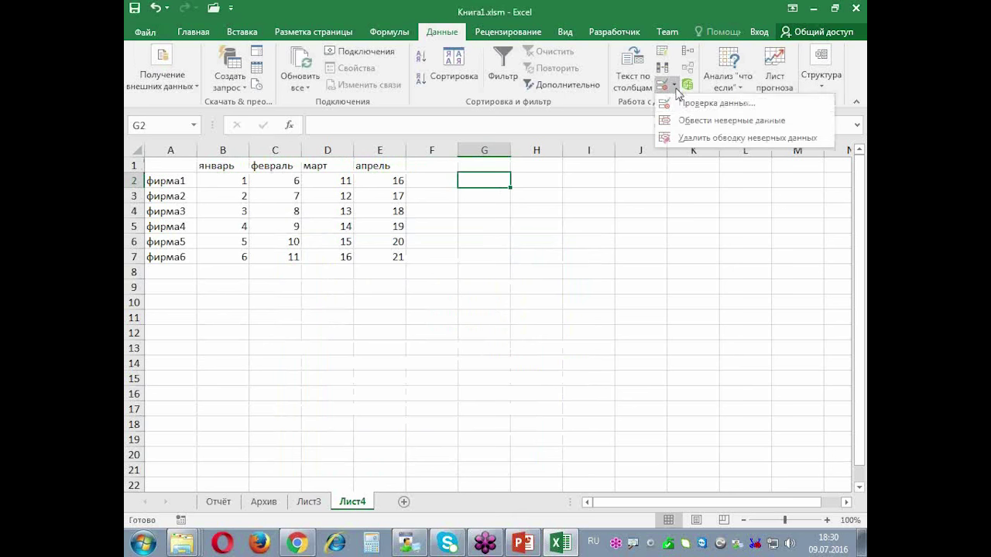
pyautogui.click(686, 102)
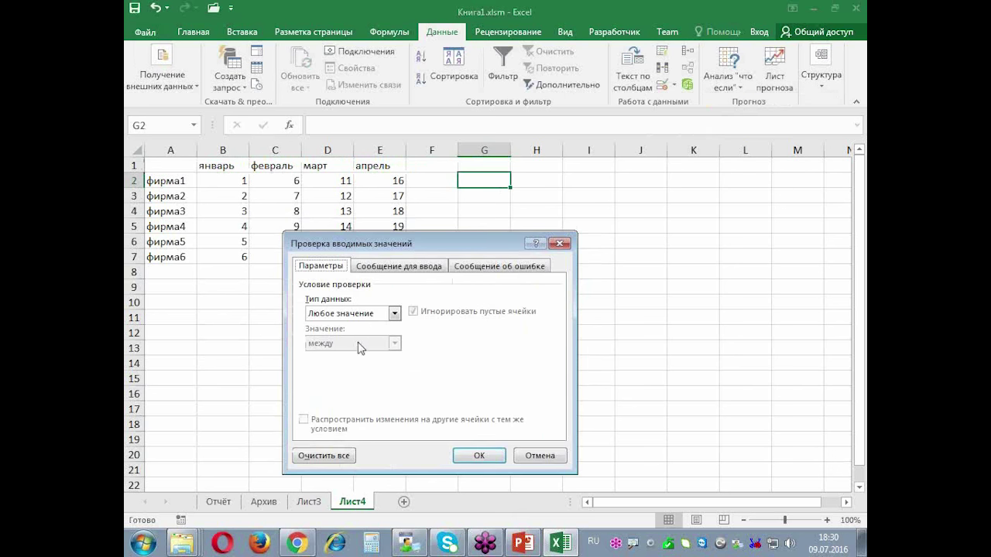
pyautogui.click(395, 313)
pyautogui.click(360, 356)
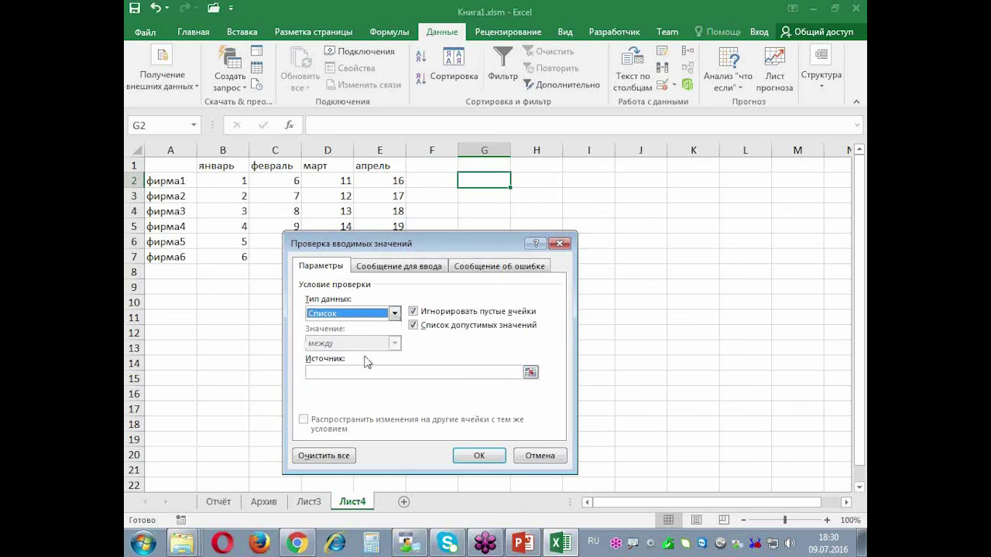
pyautogui.click(378, 372)
pyautogui.moveTo(166, 181); pyautogui.dragTo(172, 257)
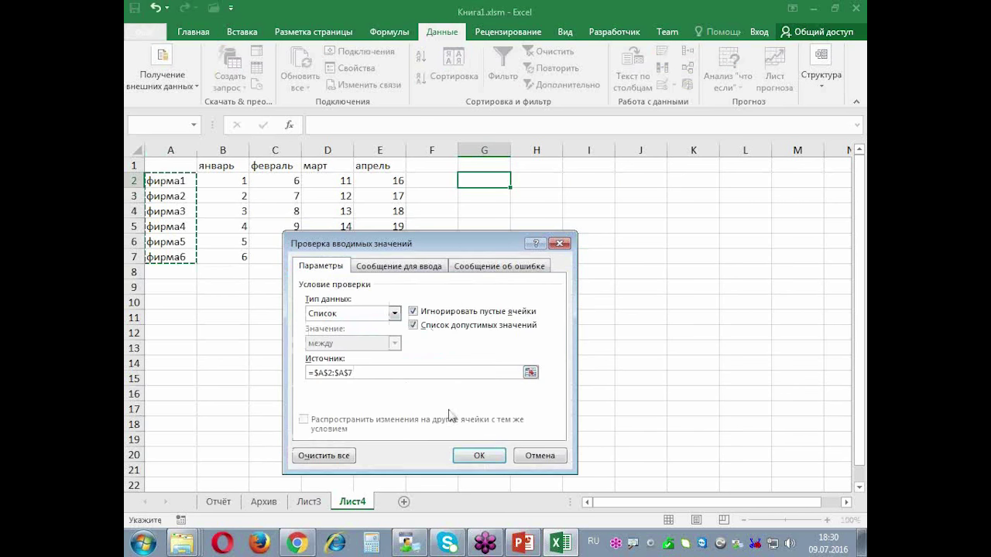
pyautogui.click(478, 456)
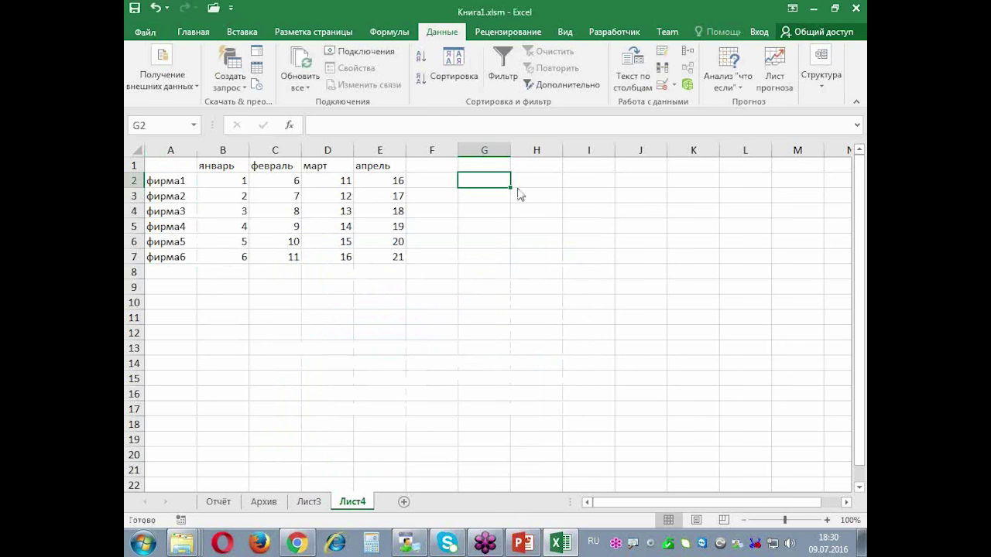
# Step: Choose фирма3 in G2 and март in G1 from their drop-downs
pyautogui.click(516, 181)
pyautogui.click(516, 181)
pyautogui.click(503, 162)
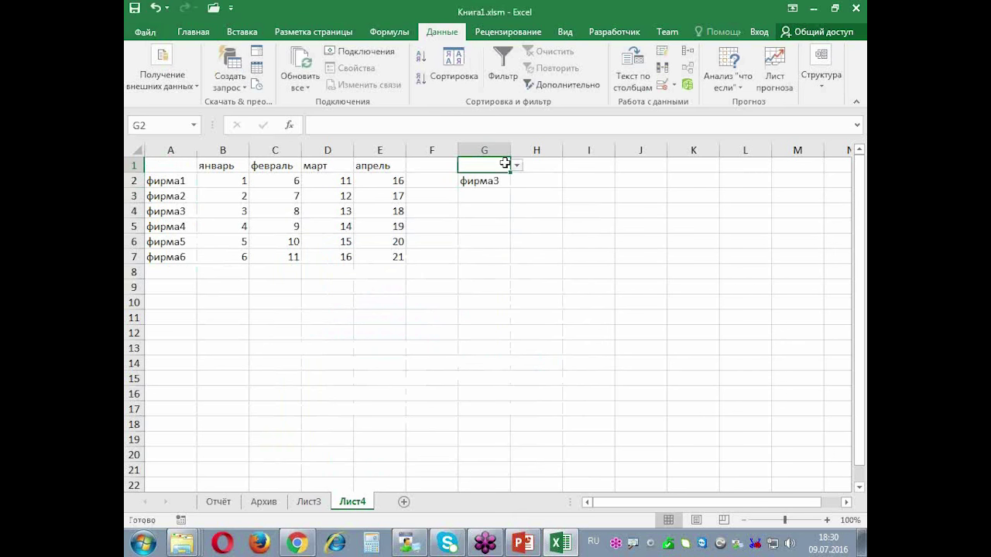
pyautogui.click(517, 164)
pyautogui.click(493, 197)
# Step: Enter =ПОИСКПОЗ(G1;1:1;0) in H1, returning 4 for март
pyautogui.click(546, 167)
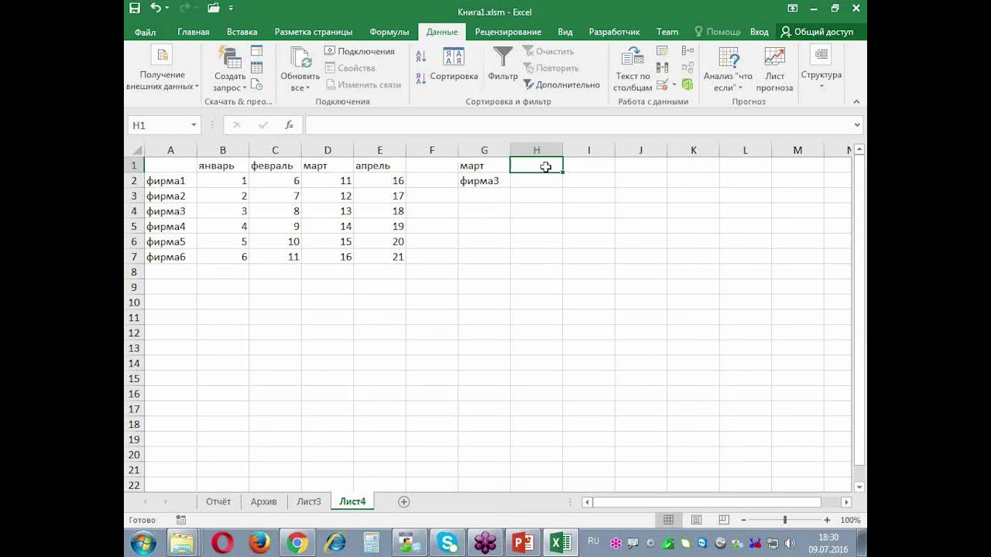
pyautogui.write('=')
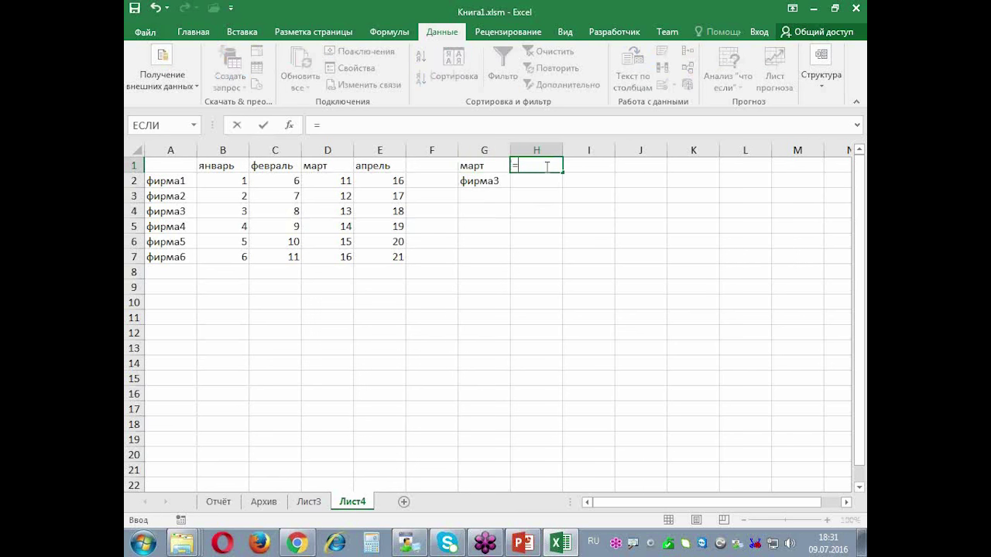
pyautogui.write('ин')
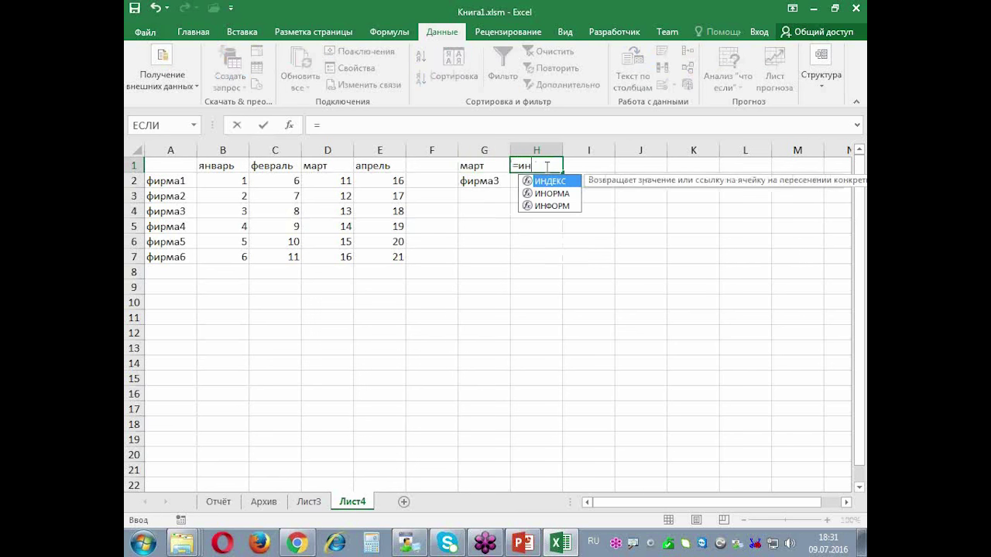
pyautogui.press('BackSpace')
pyautogui.press('BackSpace')
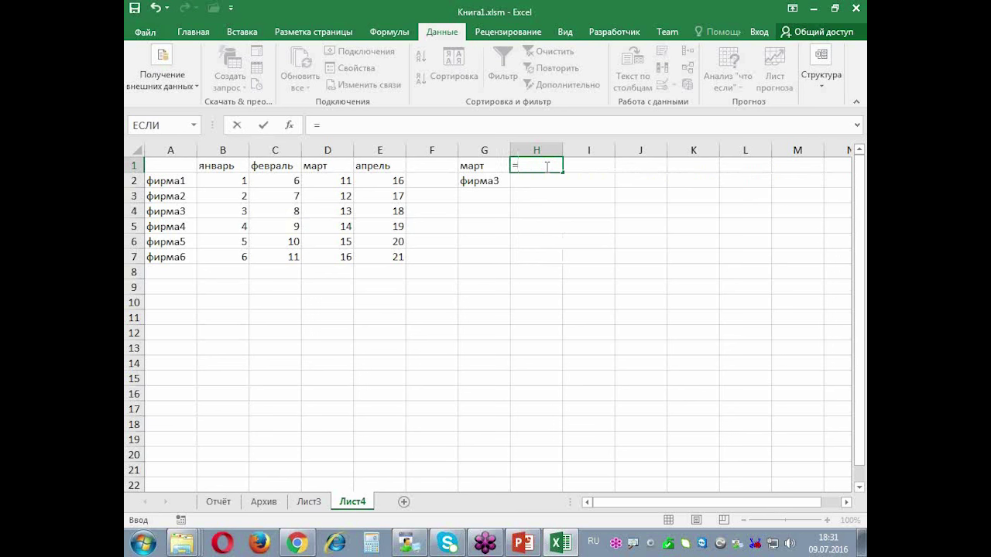
pyautogui.write('пои')
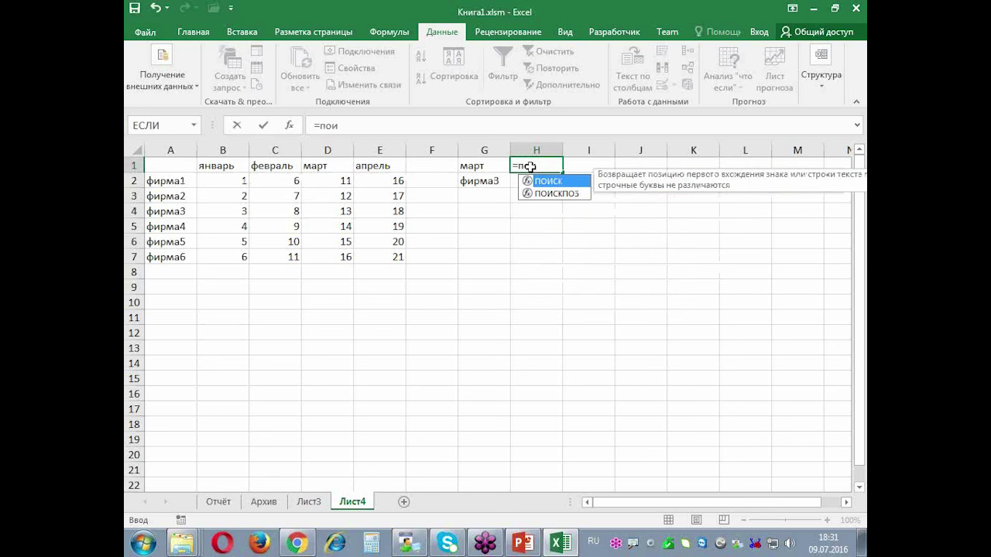
pyautogui.doubleClick(562, 194)
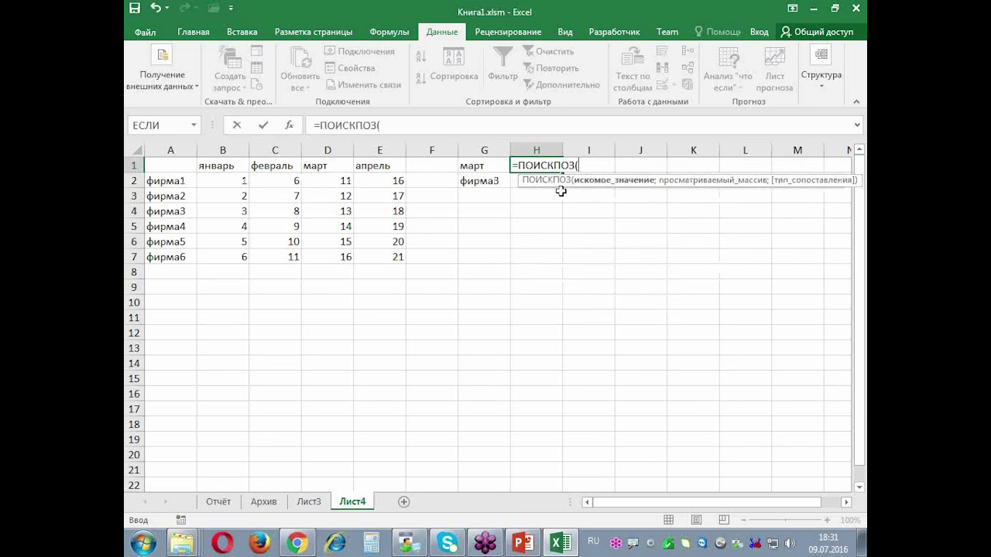
pyautogui.click(480, 167)
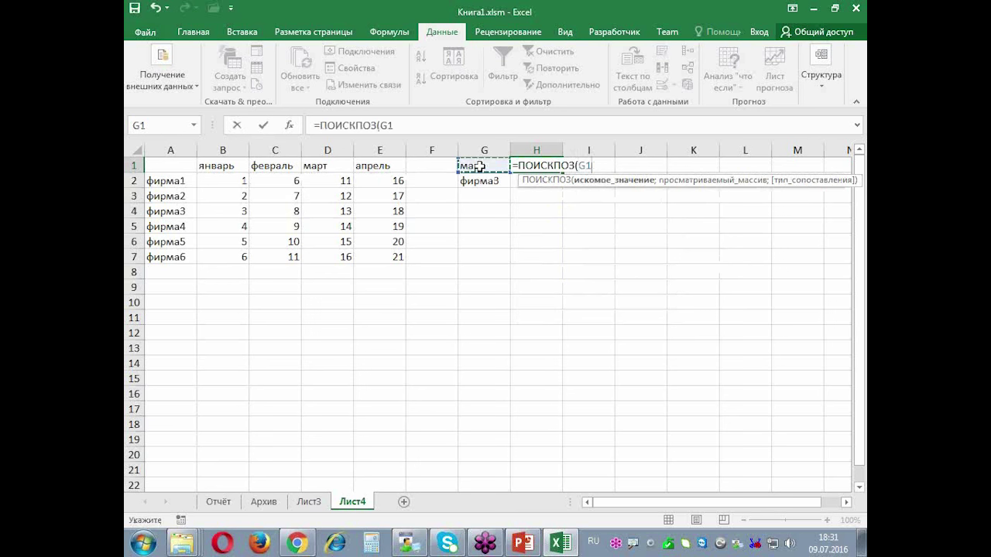
pyautogui.write('Ж')
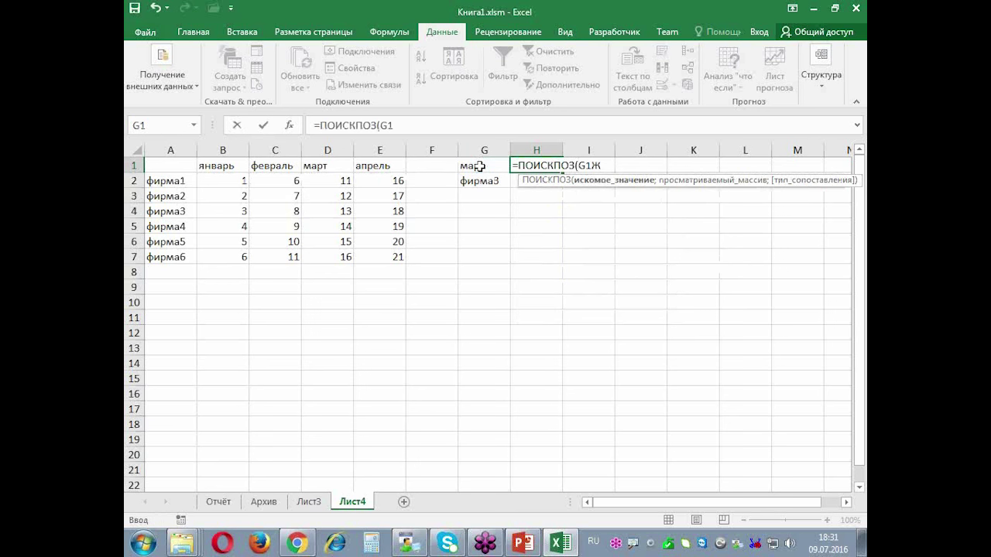
pyautogui.press('BackSpace')
pyautogui.write(';')
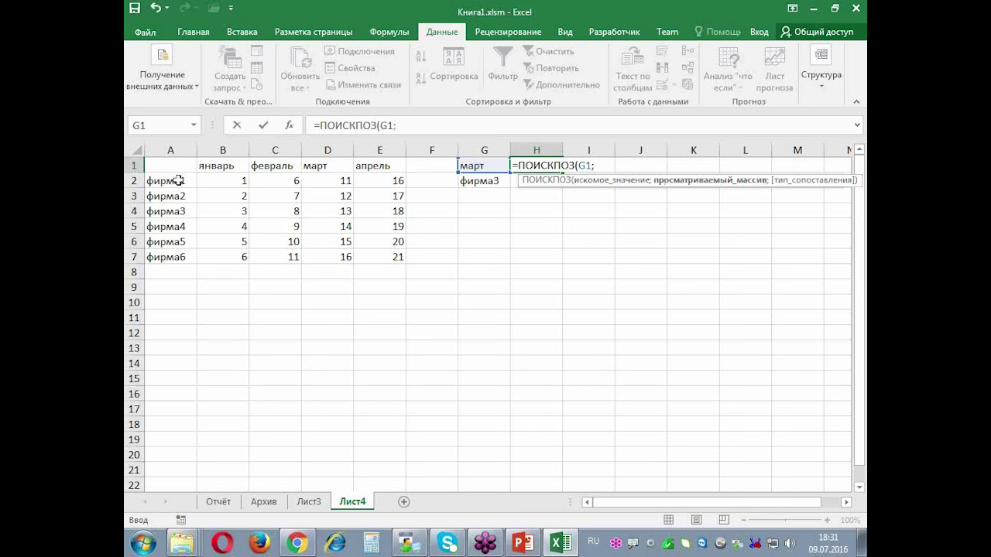
pyautogui.click(127, 165)
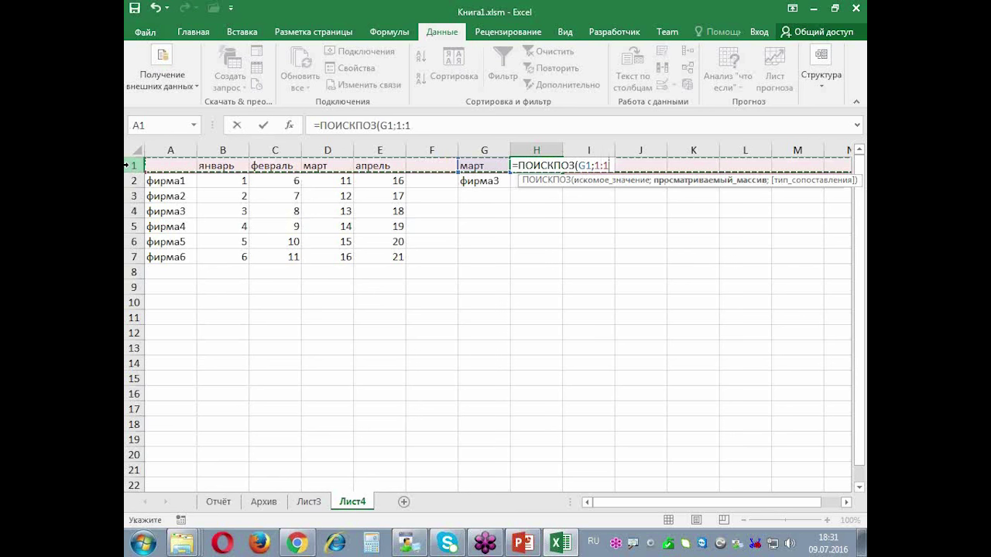
pyautogui.write('Ж')
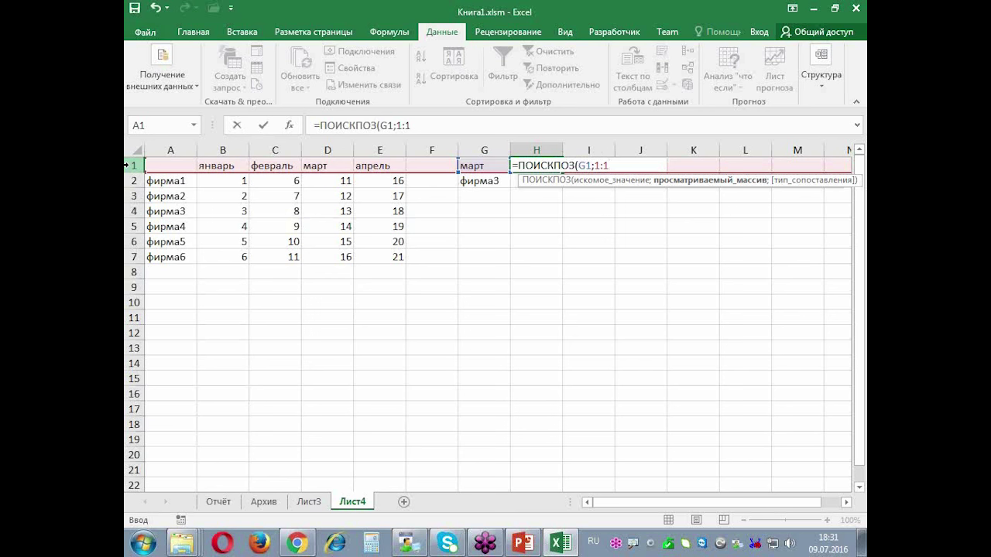
pyautogui.write(';')
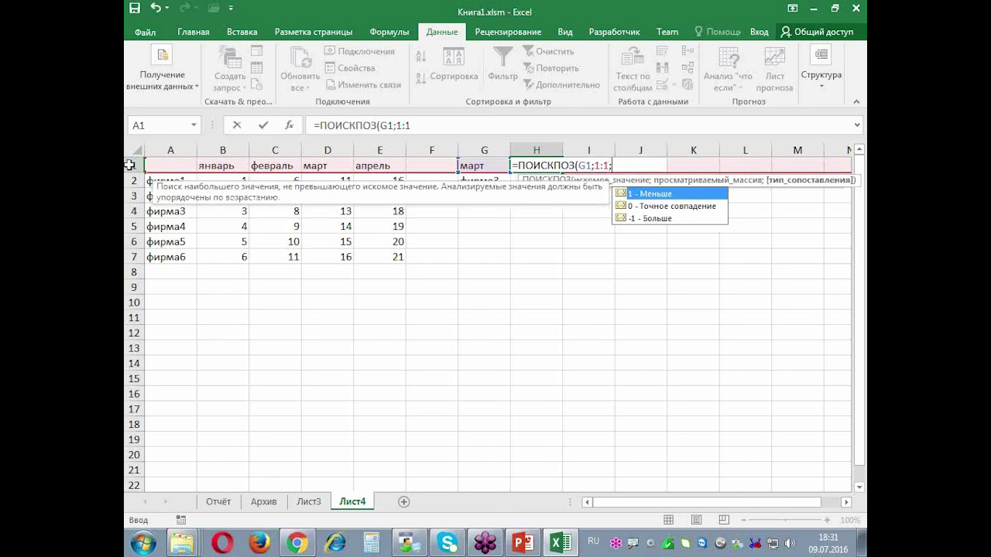
pyautogui.click(635, 206)
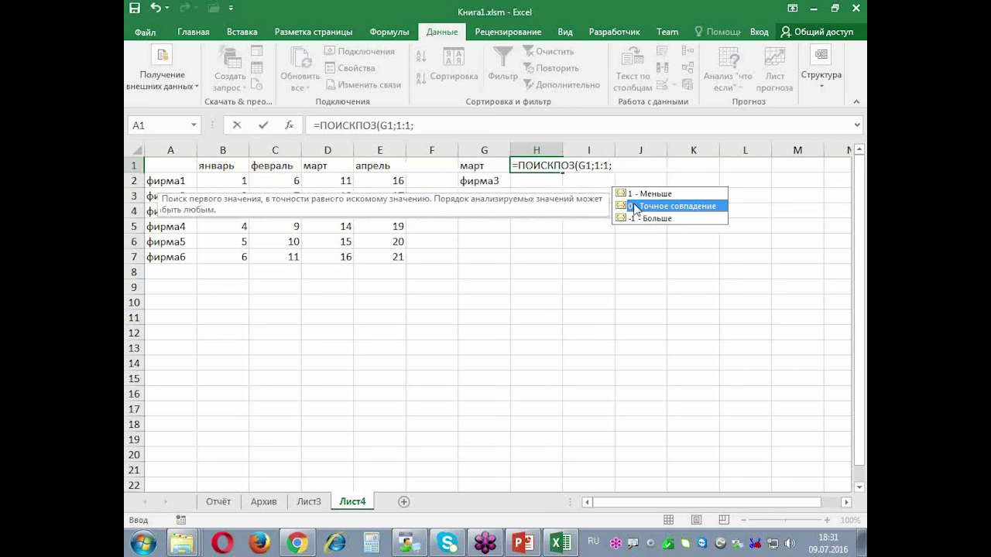
pyautogui.doubleClick(635, 207)
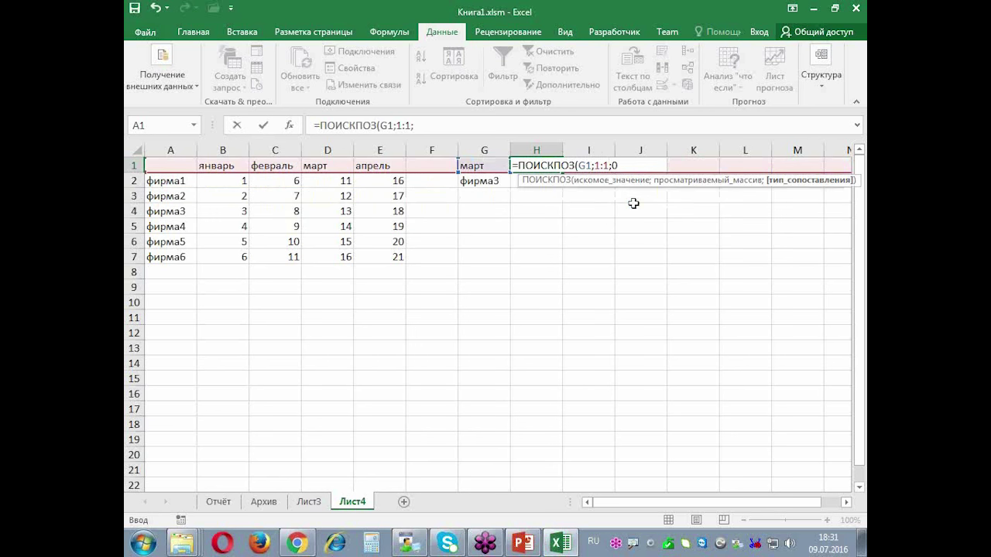
pyautogui.press('Return')
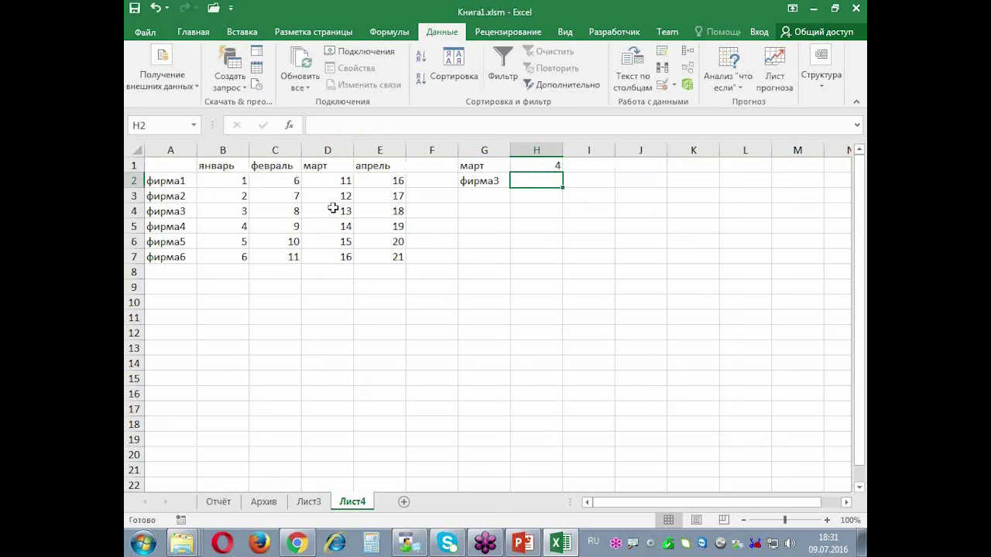
pyautogui.click(177, 166)
# Step: Check the month headers' positions, then switch G1 to апрель so H1 shows 5
pyautogui.click(245, 164)
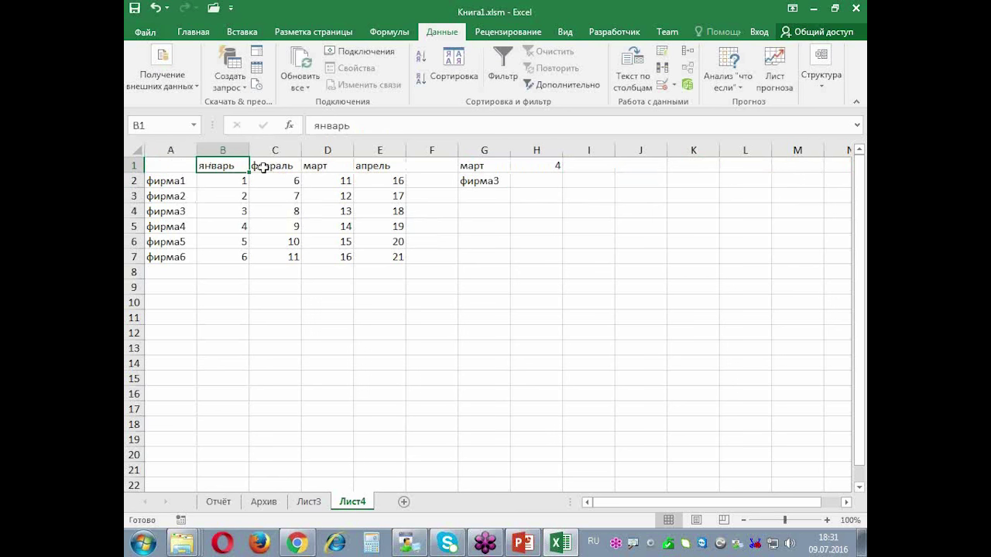
pyautogui.click(267, 164)
pyautogui.click(323, 164)
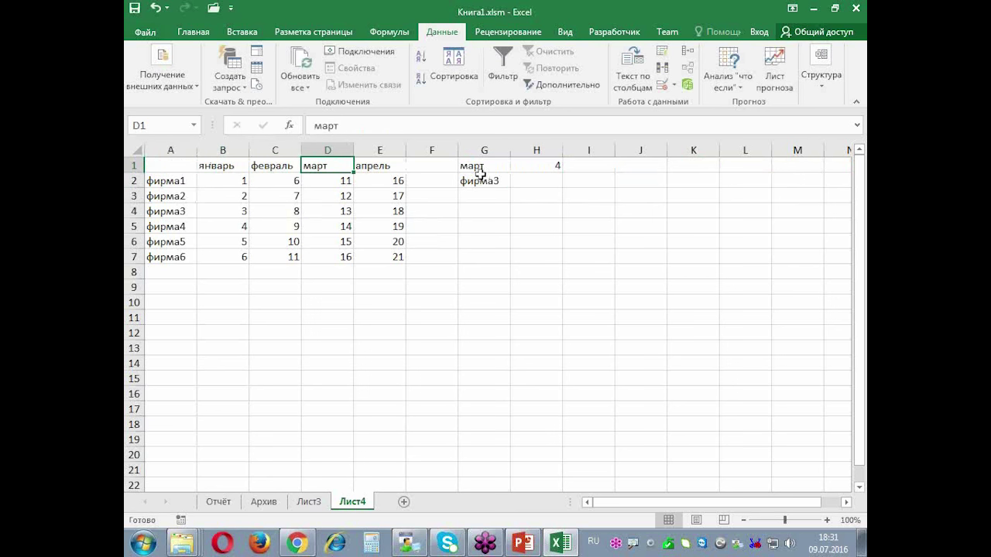
pyautogui.click(489, 166)
pyautogui.click(516, 165)
pyautogui.click(493, 206)
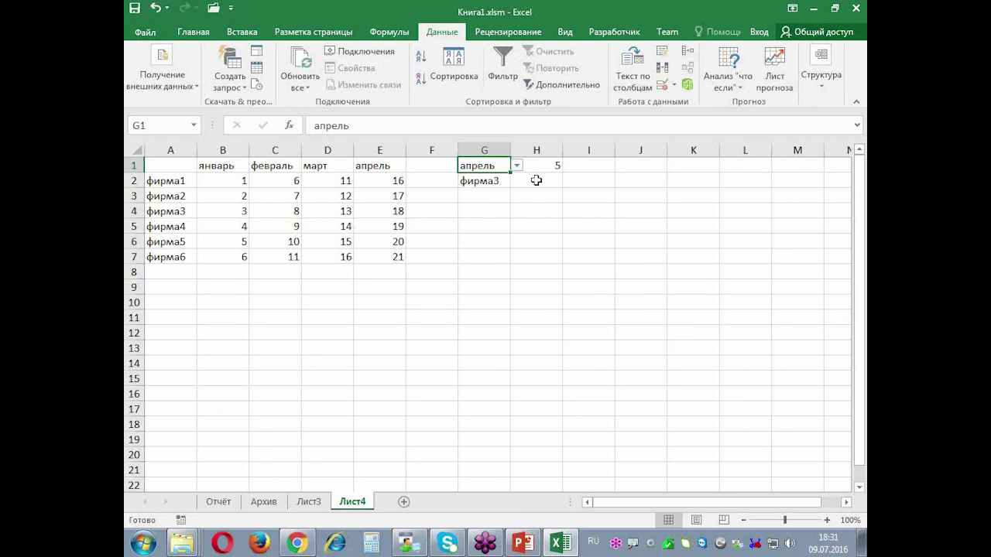
pyautogui.click(536, 180)
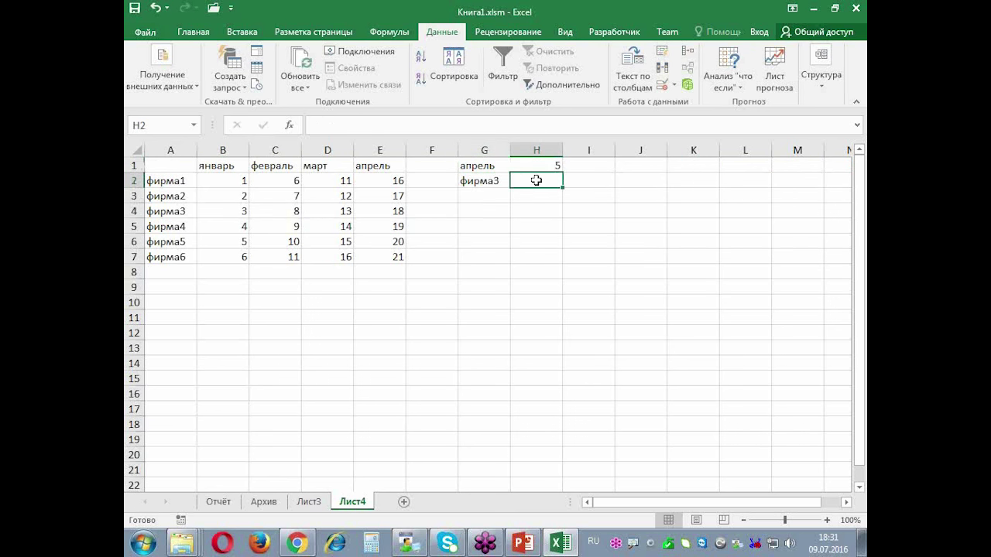
# Step: Enter =ПОИСКПОЗ(G2;A:A;0) in H2 to get фирма3's row position, 4
pyautogui.write('=пои')
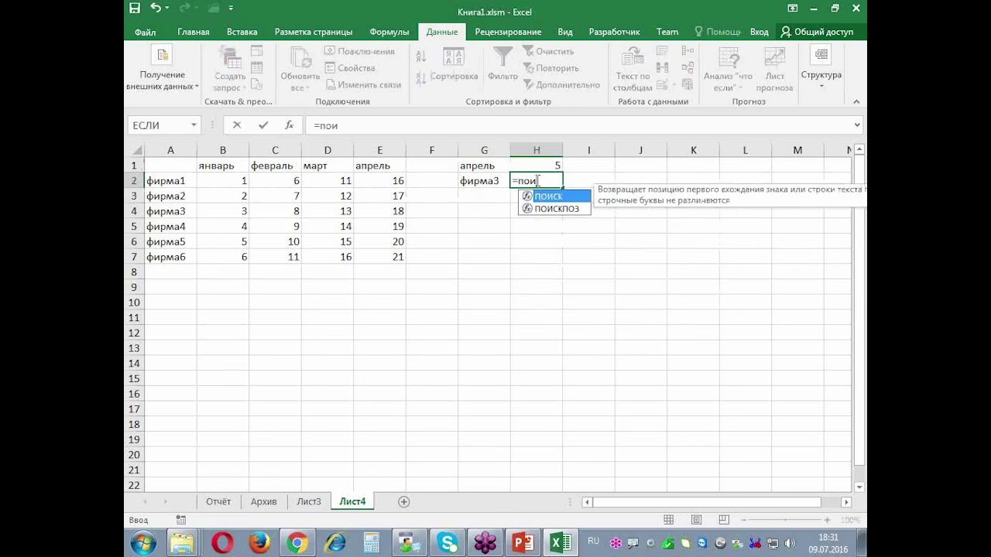
pyautogui.doubleClick(559, 208)
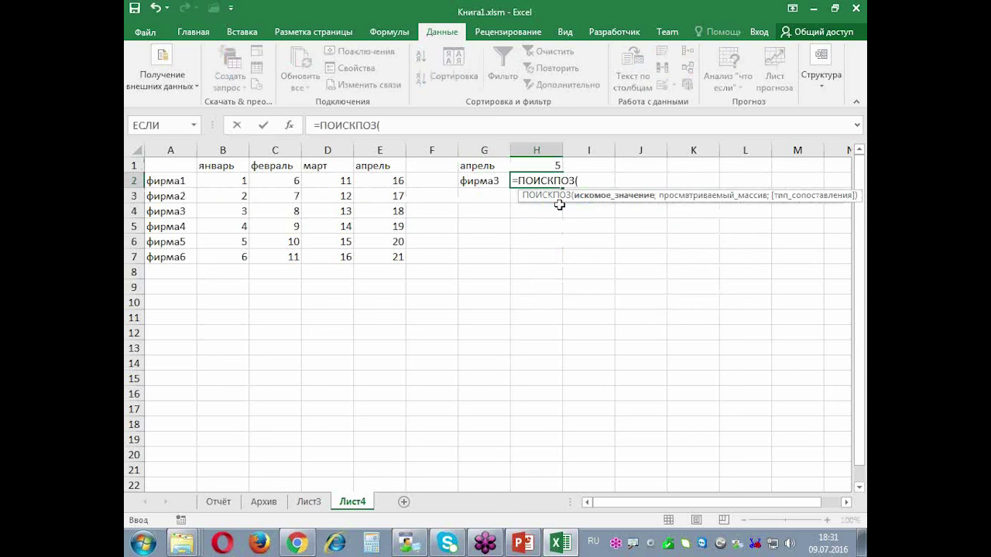
pyautogui.click(473, 180)
pyautogui.write(';')
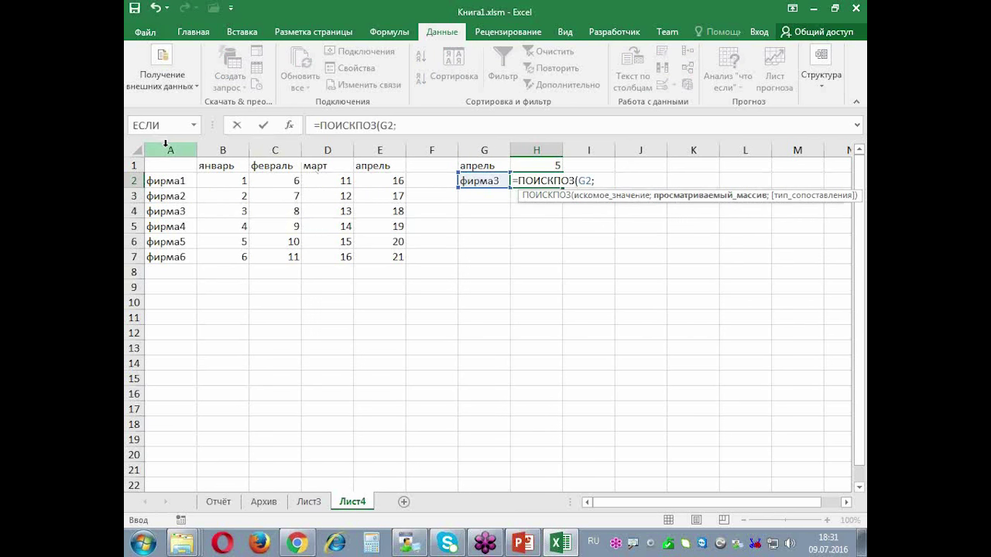
pyautogui.click(169, 147)
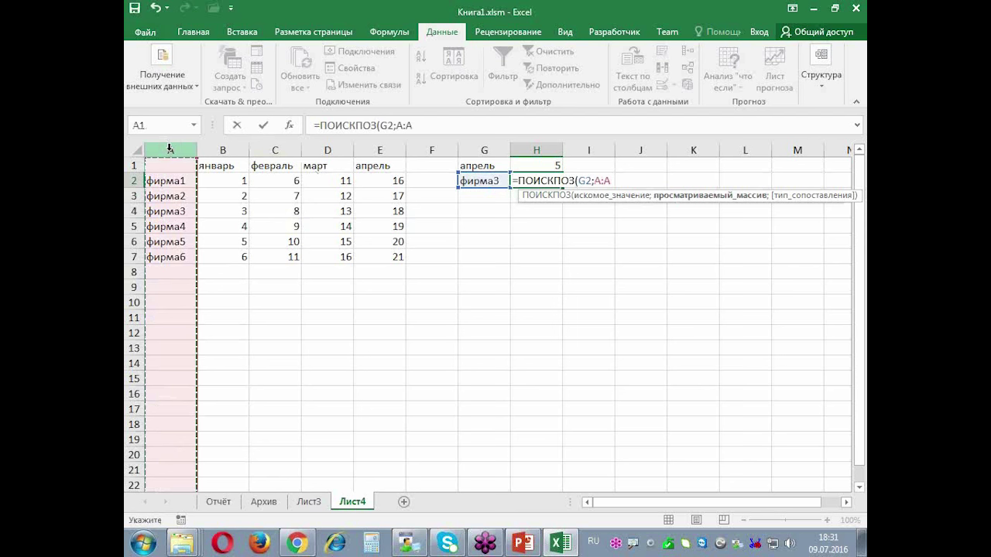
pyautogui.write(';')
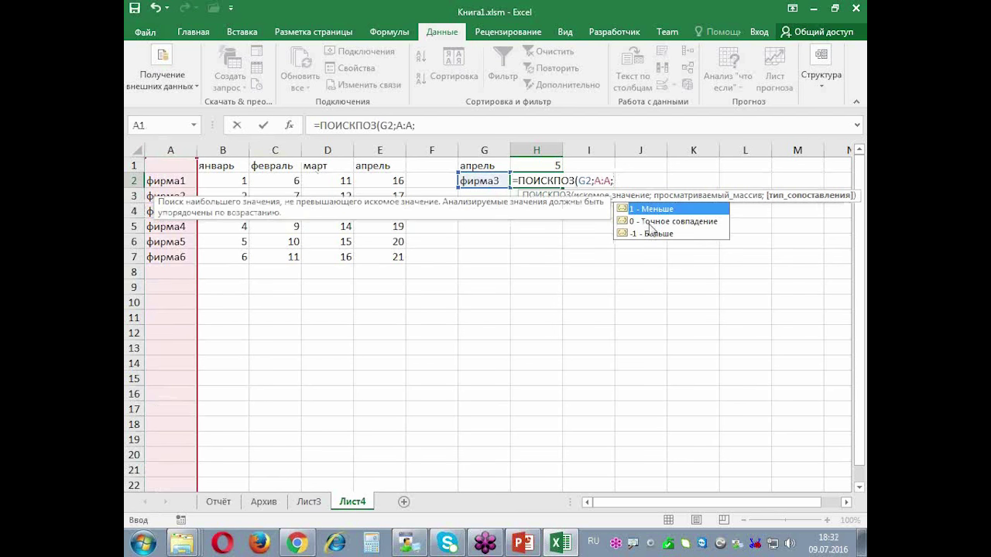
pyautogui.doubleClick(654, 222)
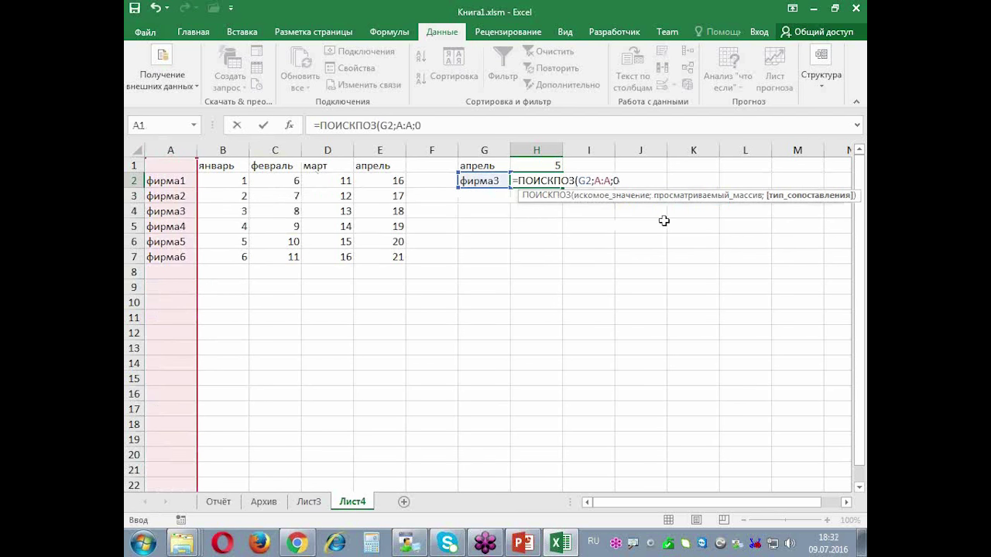
pyautogui.press('Return')
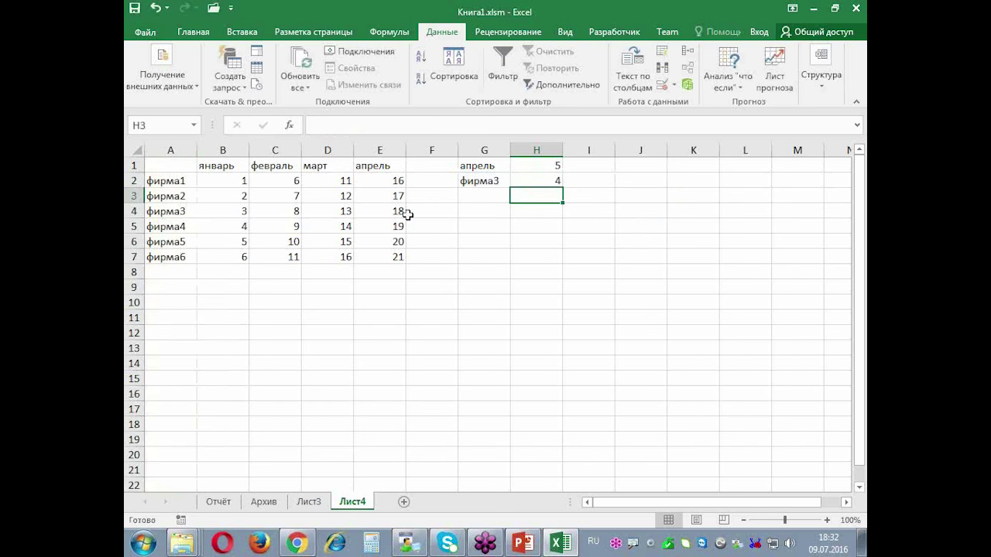
pyautogui.click(479, 209)
# Step: Enter =АДРЕС(H2;H1) in G4, returning $E$4, and check the value in E4
pyautogui.write('=')
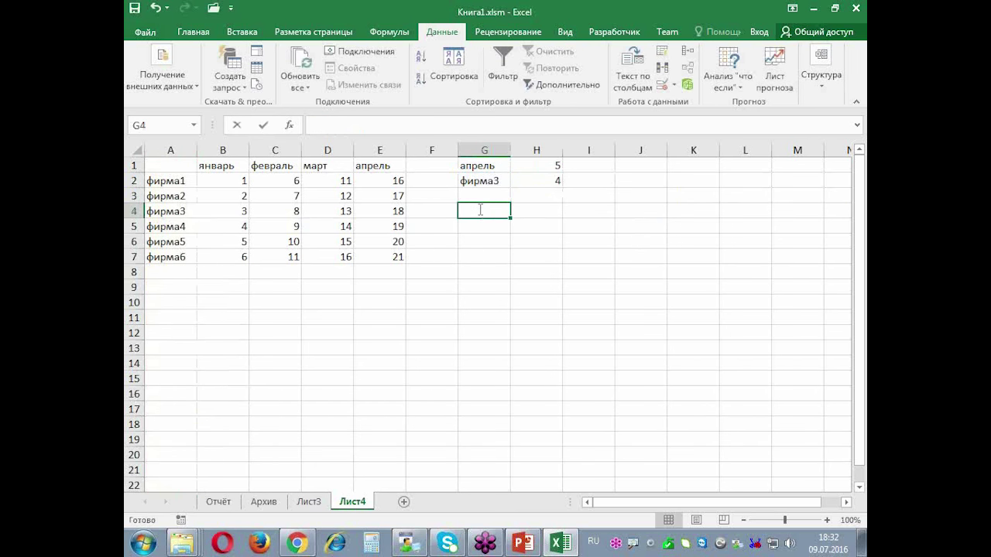
pyautogui.write('ад')
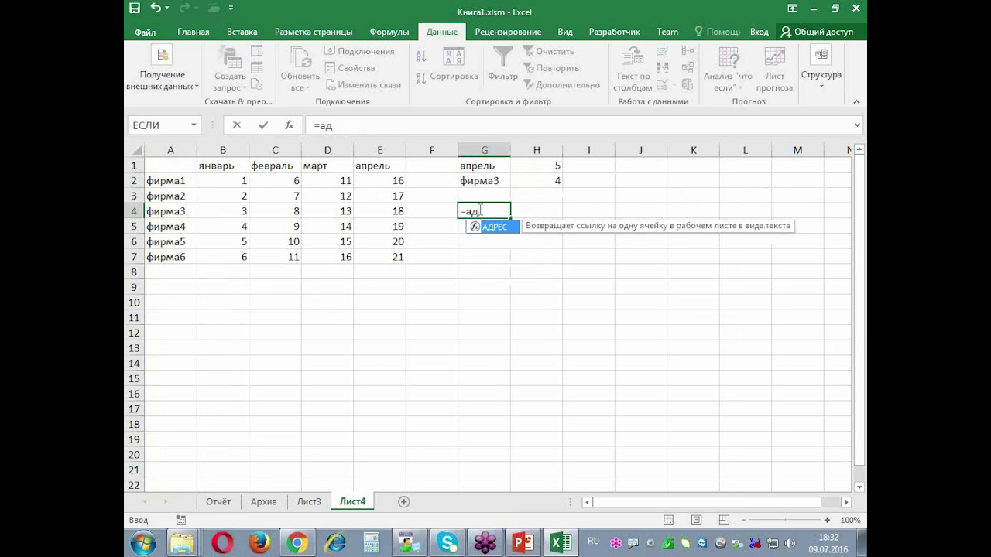
pyautogui.doubleClick(485, 230)
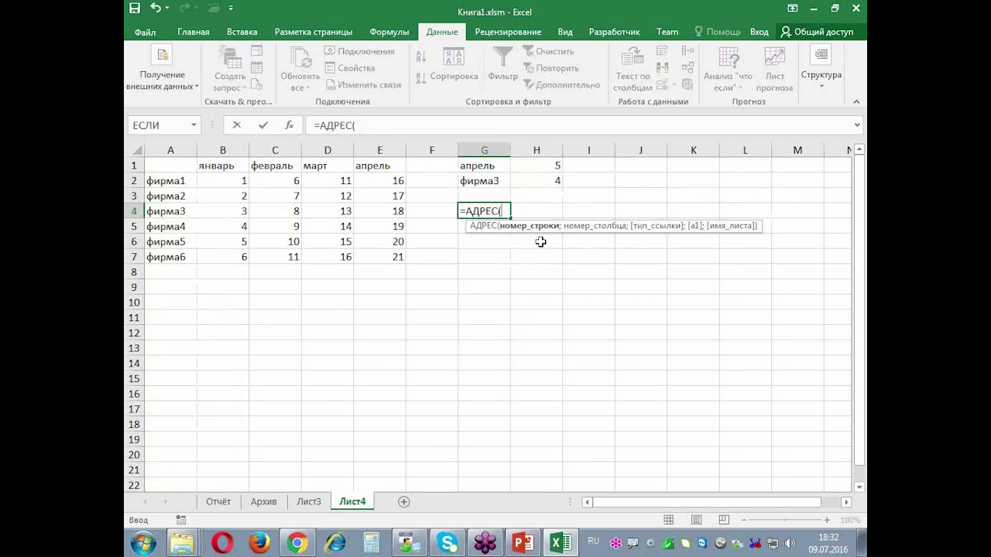
pyautogui.click(543, 181)
pyautogui.write(';')
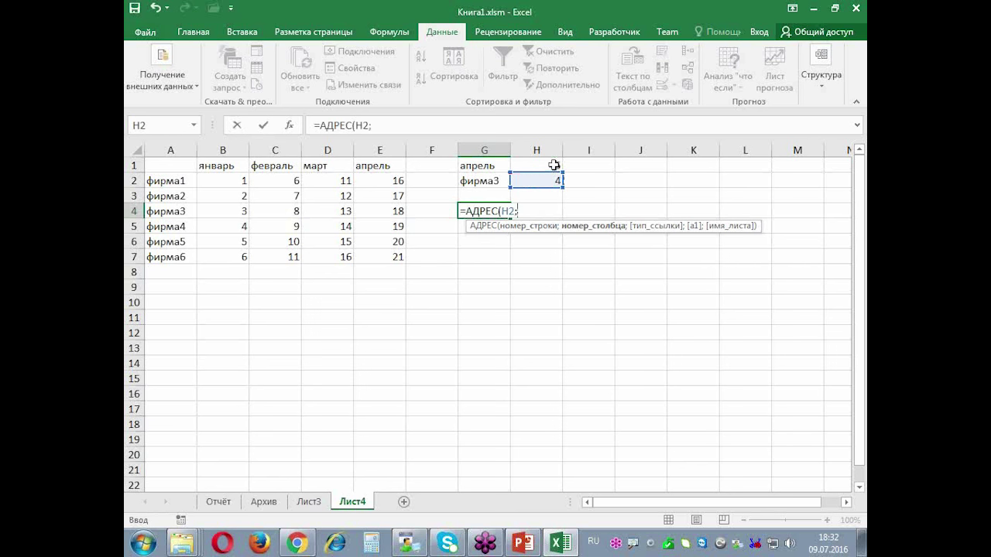
pyautogui.click(554, 165)
pyautogui.press('Return')
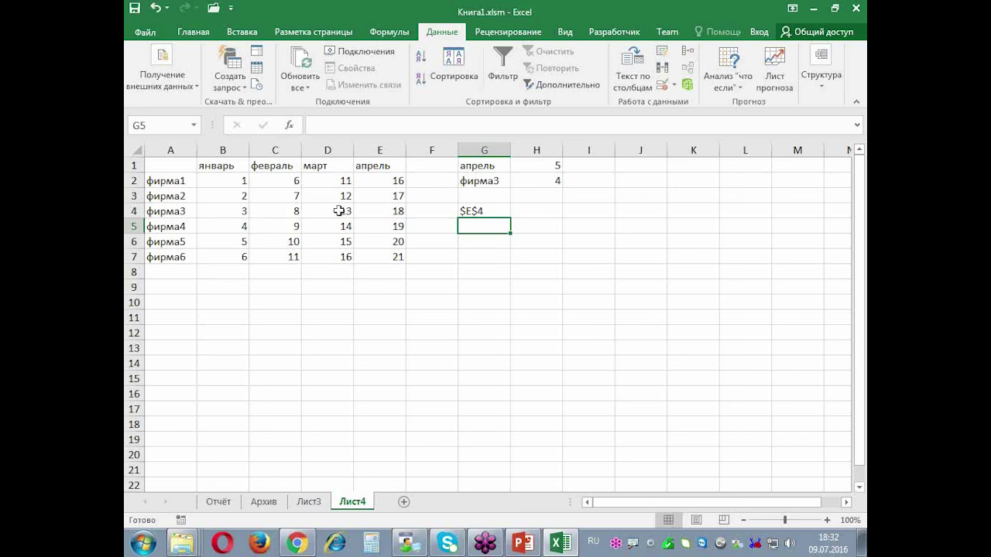
pyautogui.click(375, 210)
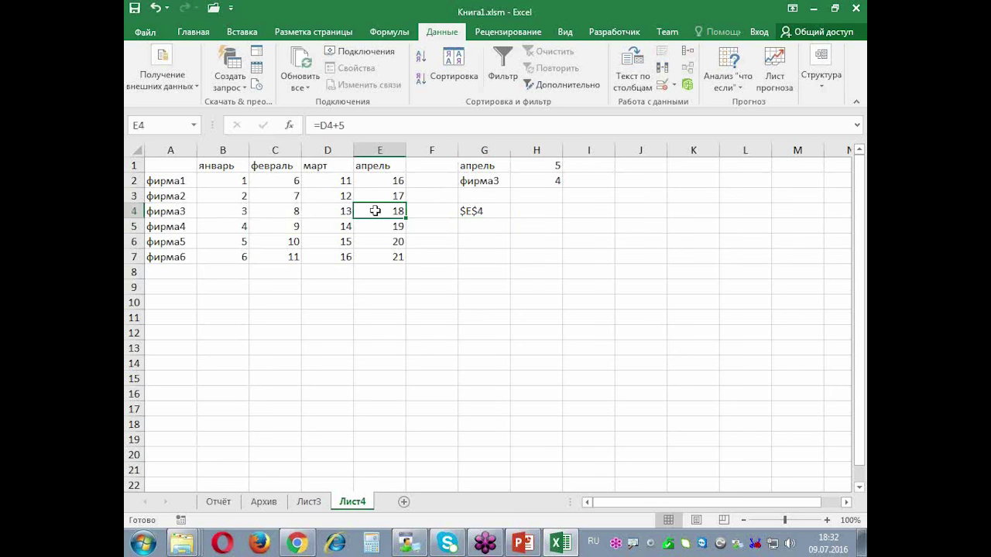
pyautogui.click(577, 212)
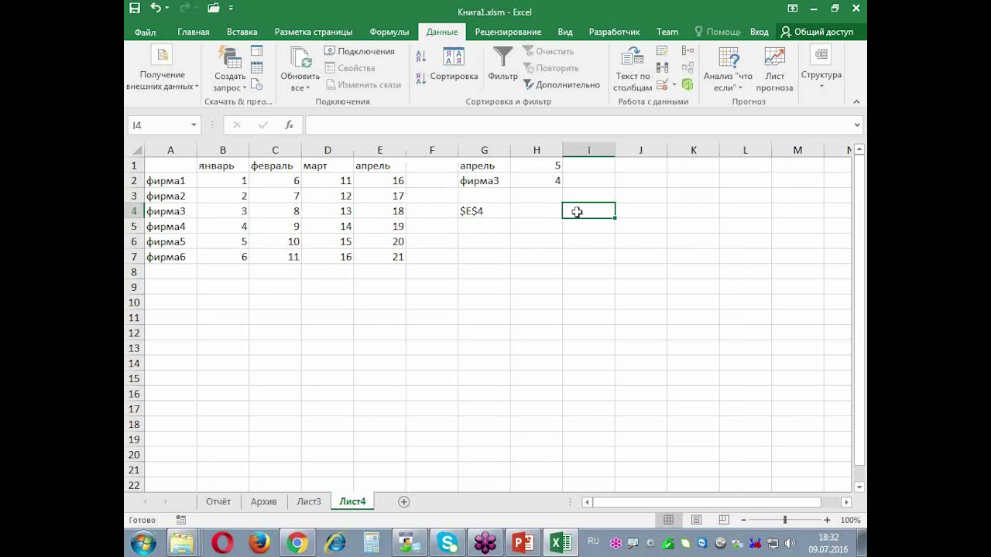
# Step: Enter =ДВССЫЛ(G4) in I4 so it returns 18 from address $E$4
pyautogui.write('=')
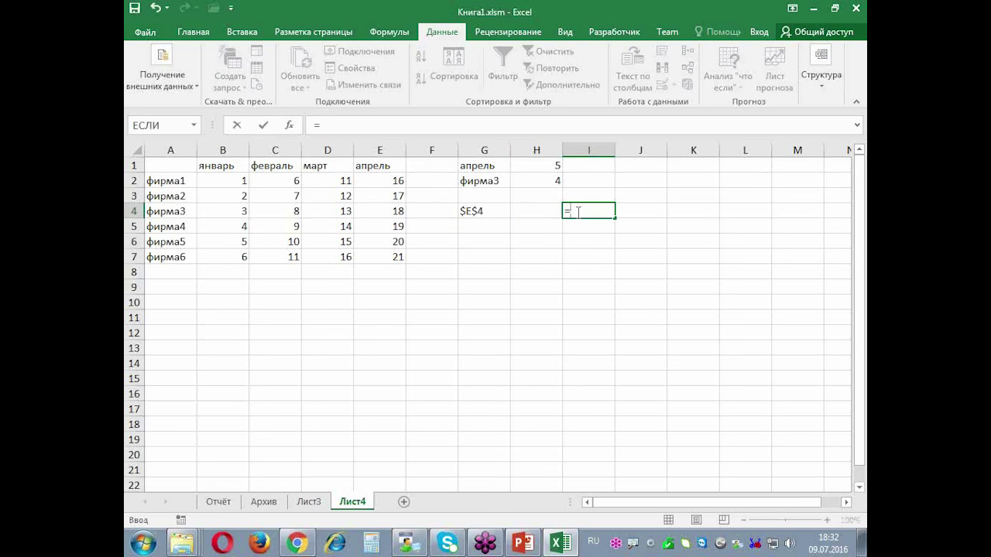
pyautogui.write('дв')
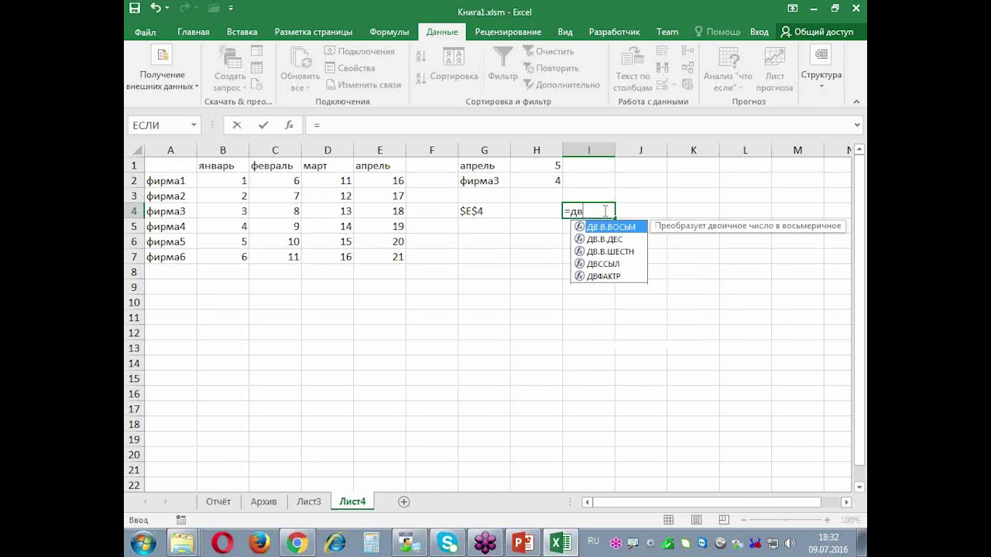
pyautogui.doubleClick(601, 264)
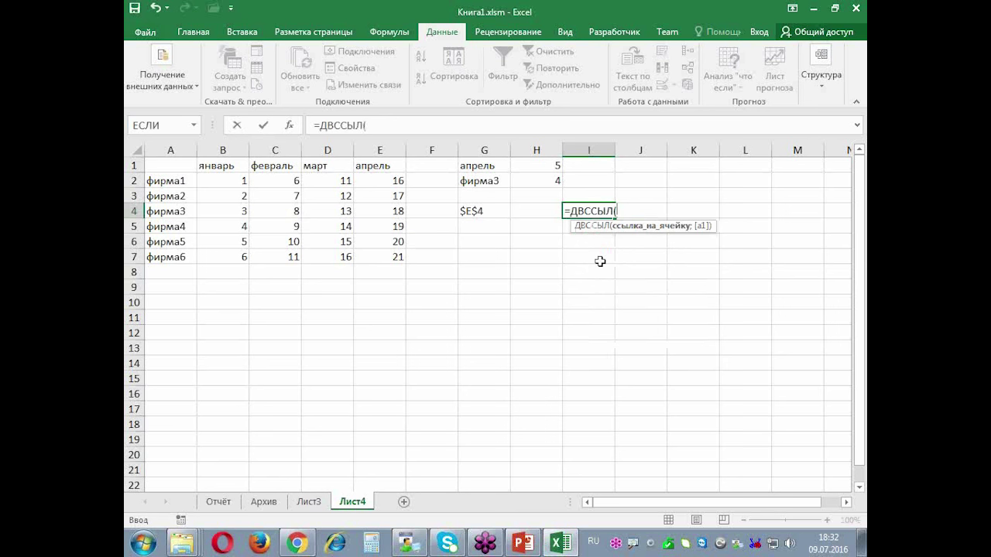
pyautogui.click(474, 211)
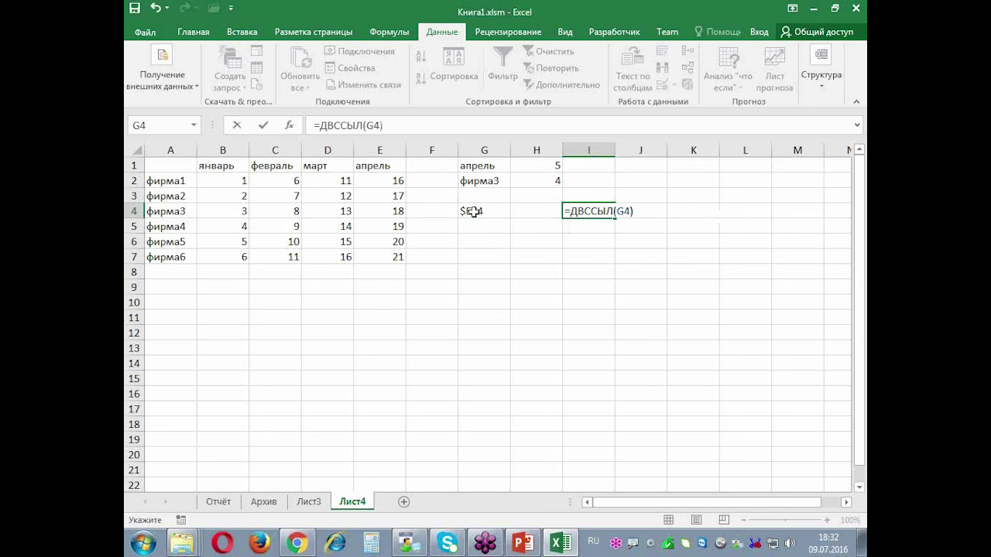
pyautogui.press('Return')
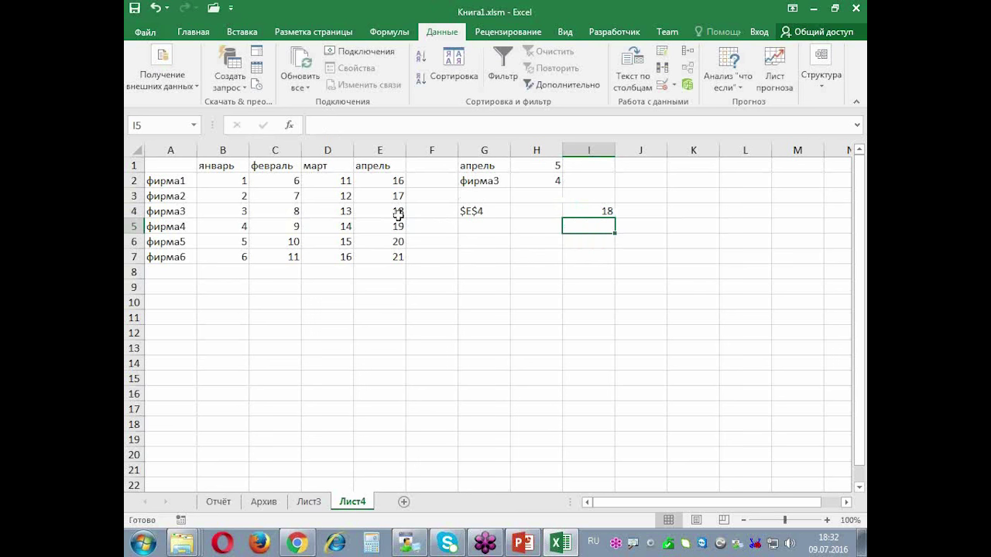
pyautogui.click(528, 165)
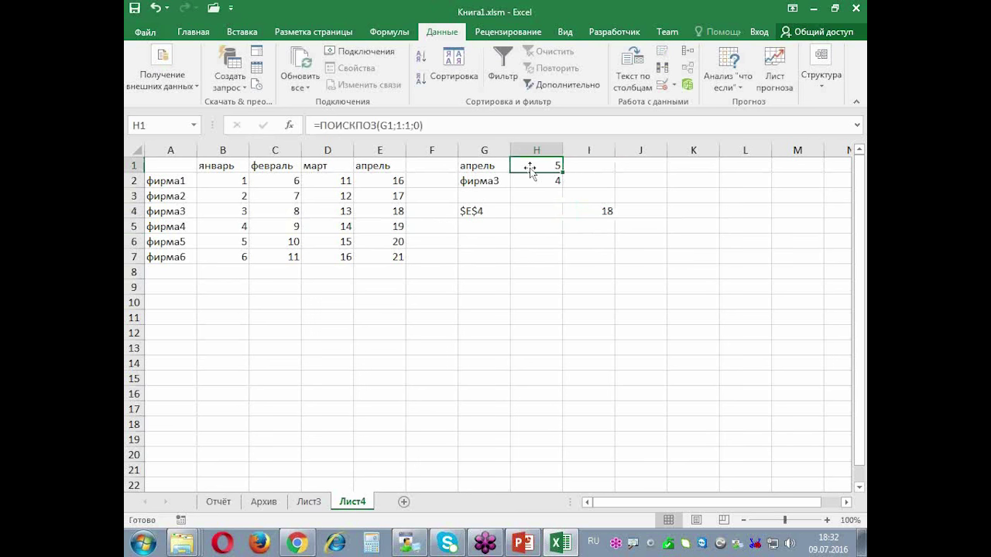
# Step: Switch G1 to январь using its drop-down
pyautogui.click(499, 168)
pyautogui.click(517, 166)
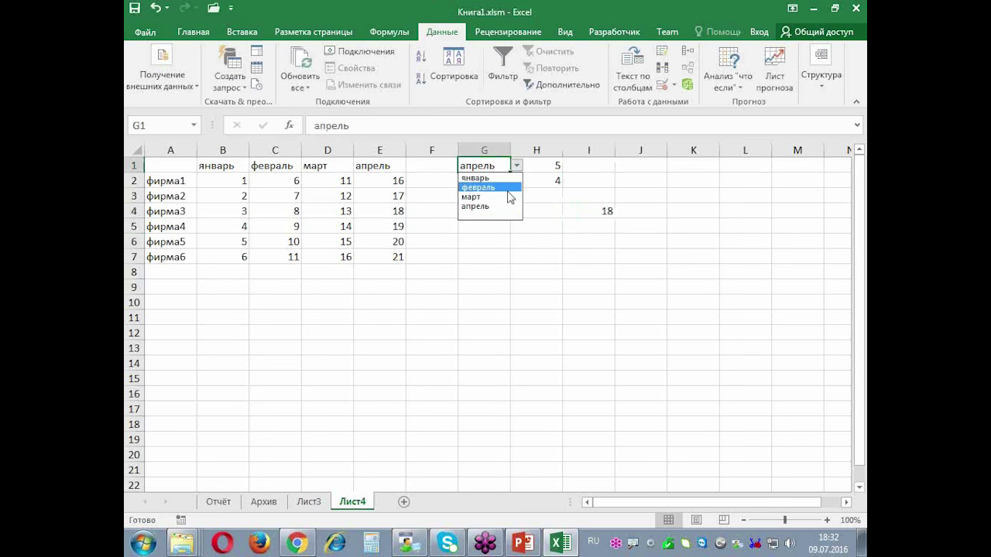
pyautogui.click(504, 179)
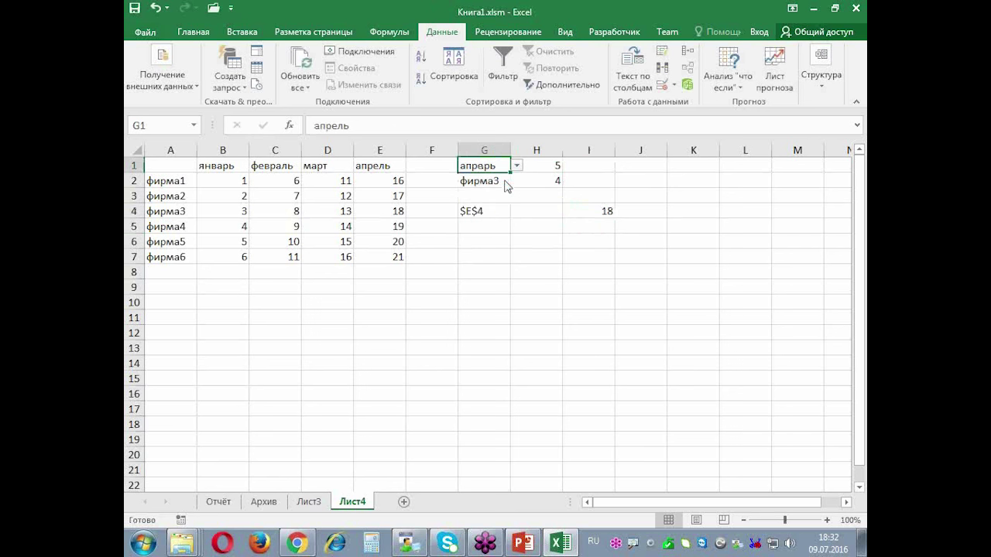
pyautogui.click(532, 212)
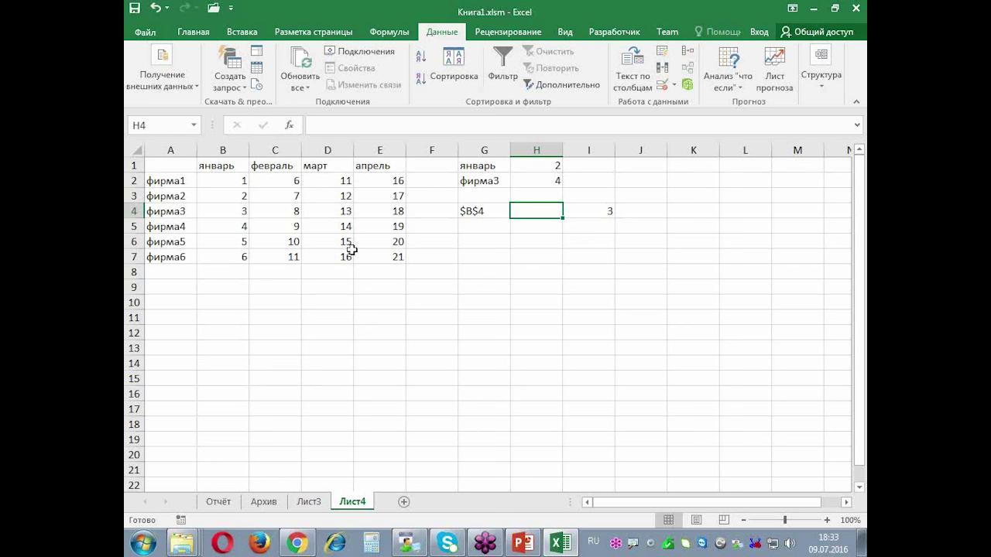
# Step: Open and close the G1 and G2 lists unchanged, then compare I4 with B4's value 3
pyautogui.click(493, 164)
pyautogui.click(516, 167)
pyautogui.click(516, 170)
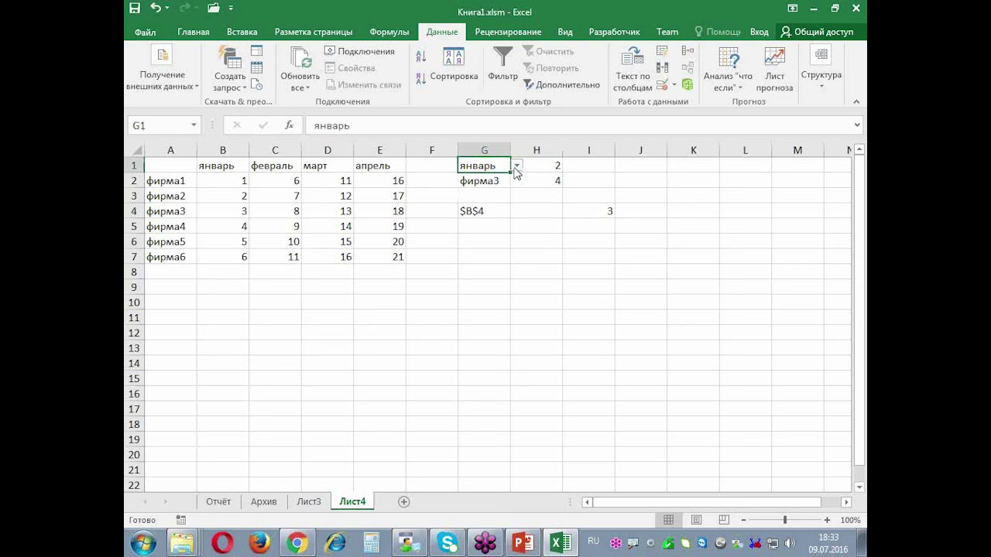
pyautogui.click(491, 182)
pyautogui.click(516, 183)
pyautogui.click(517, 184)
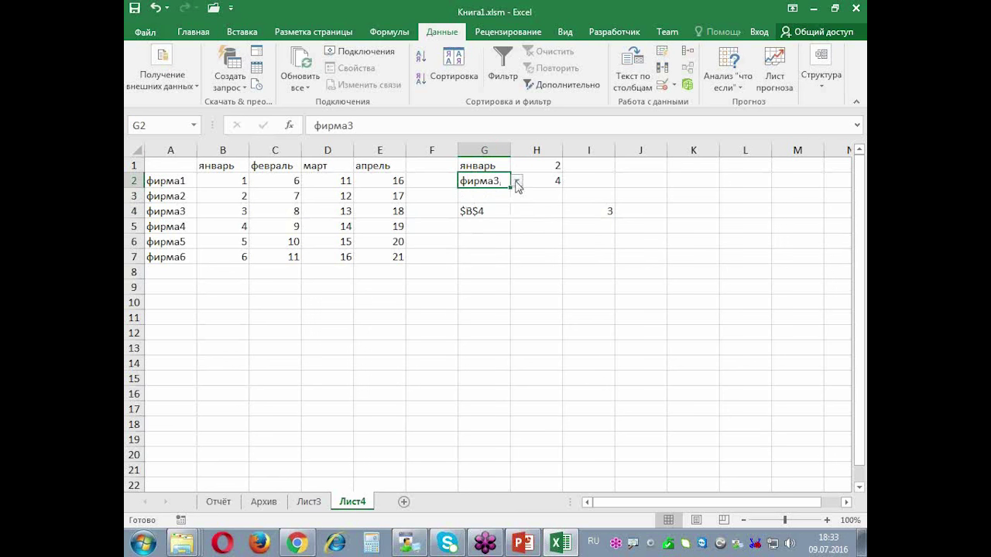
pyautogui.click(604, 212)
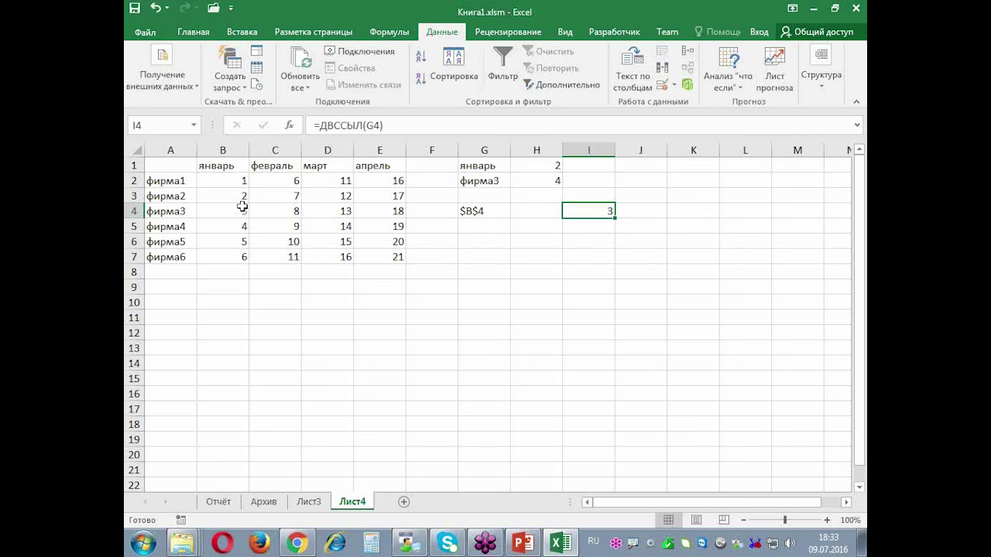
pyautogui.click(236, 209)
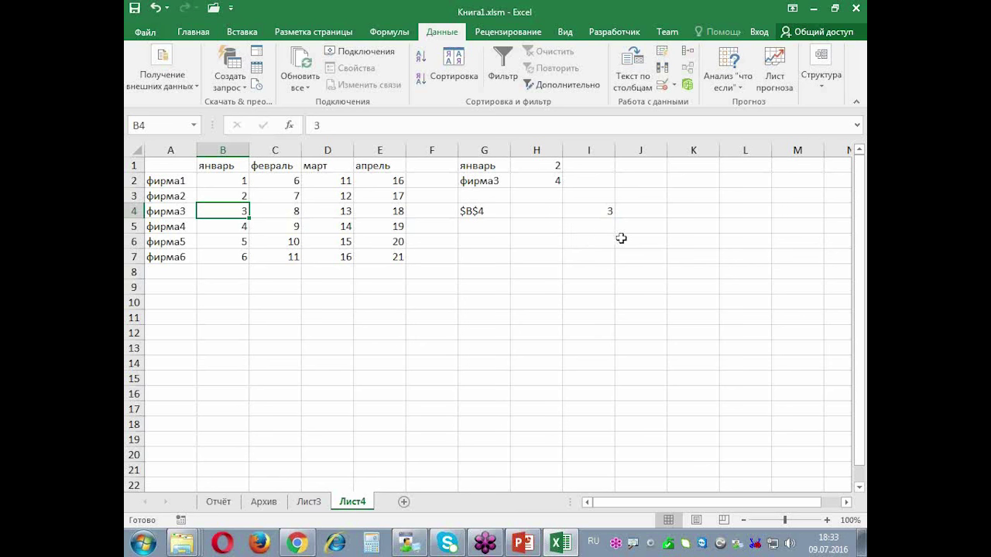
pyautogui.click(588, 243)
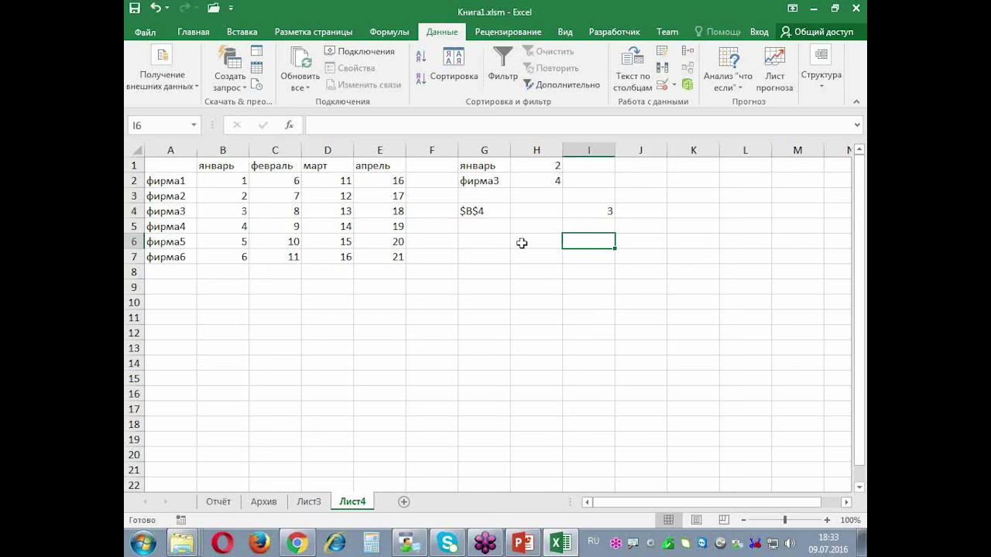
# Step: Enter the label новое in I6 and the value 45 beside it in J6
pyautogui.write('новре')
pyautogui.press('Return')
pyautogui.click(582, 243)
pyautogui.press('Right')
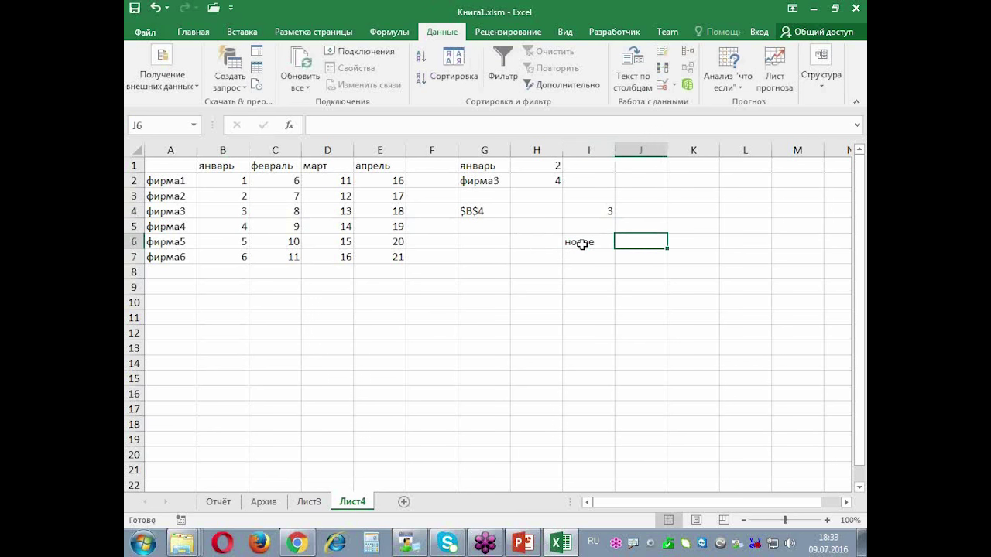
pyautogui.write('45')
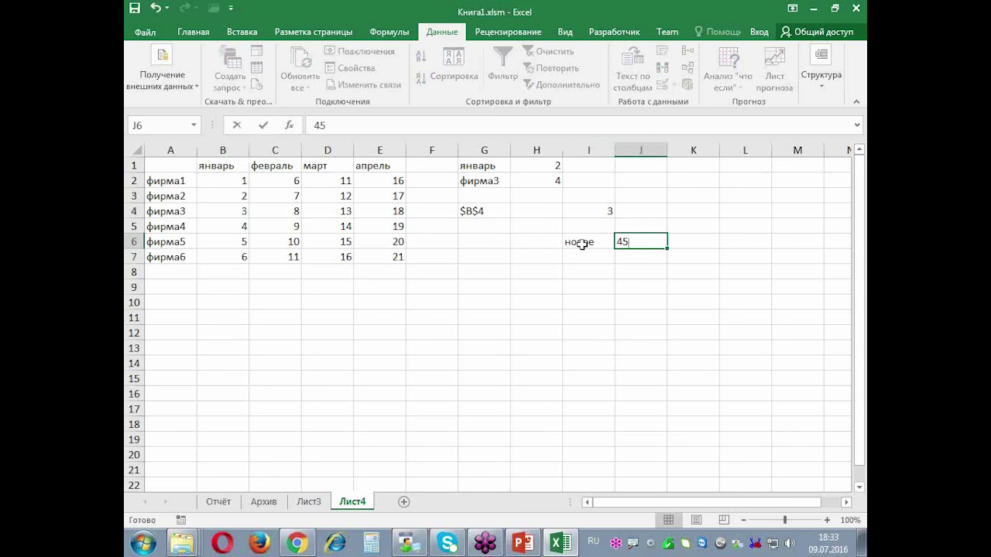
pyautogui.press('Return')
pyautogui.click(629, 243)
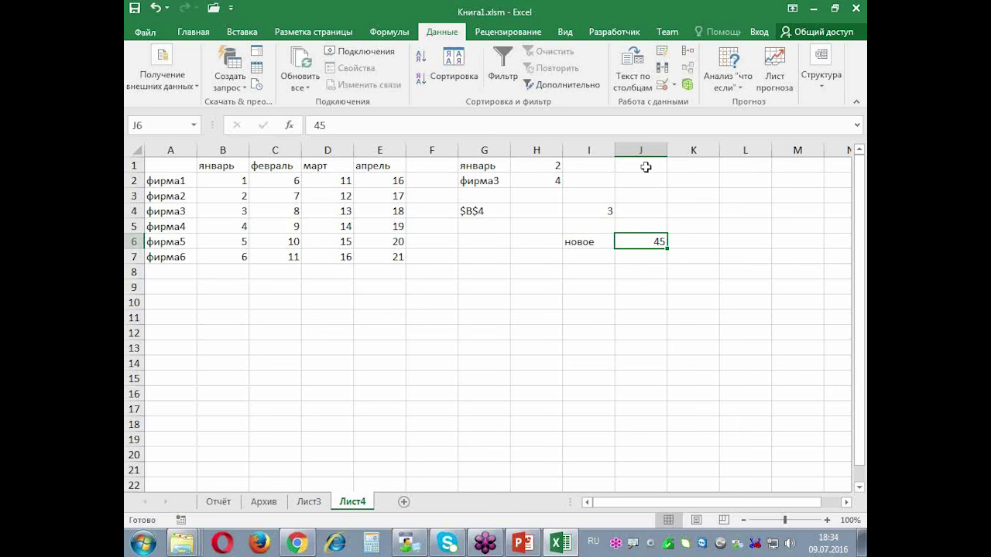
# Step: Select cells J1:J5 and check the workbook's calculation mode, leaving it unchanged
pyautogui.click(649, 224)
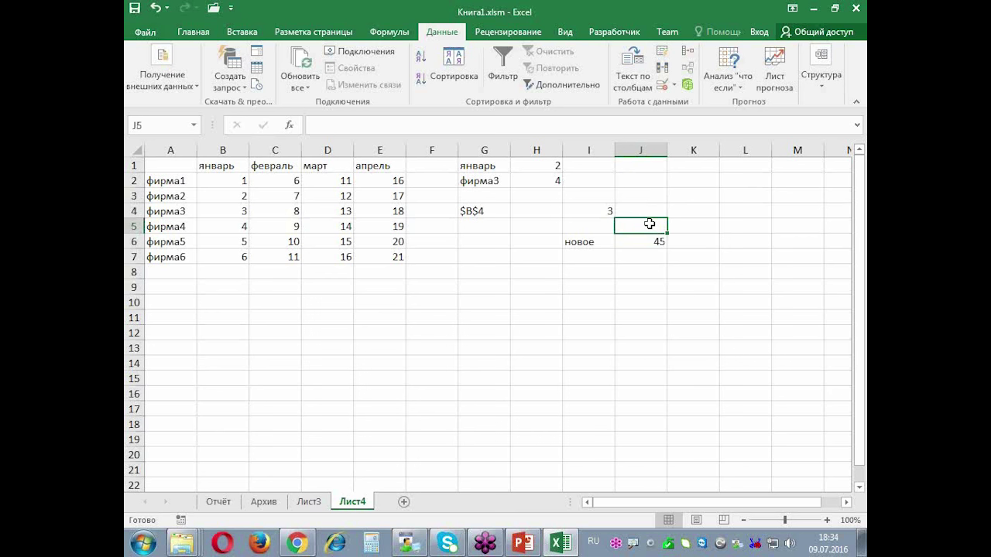
pyautogui.moveTo(641, 168); pyautogui.dragTo(656, 222)
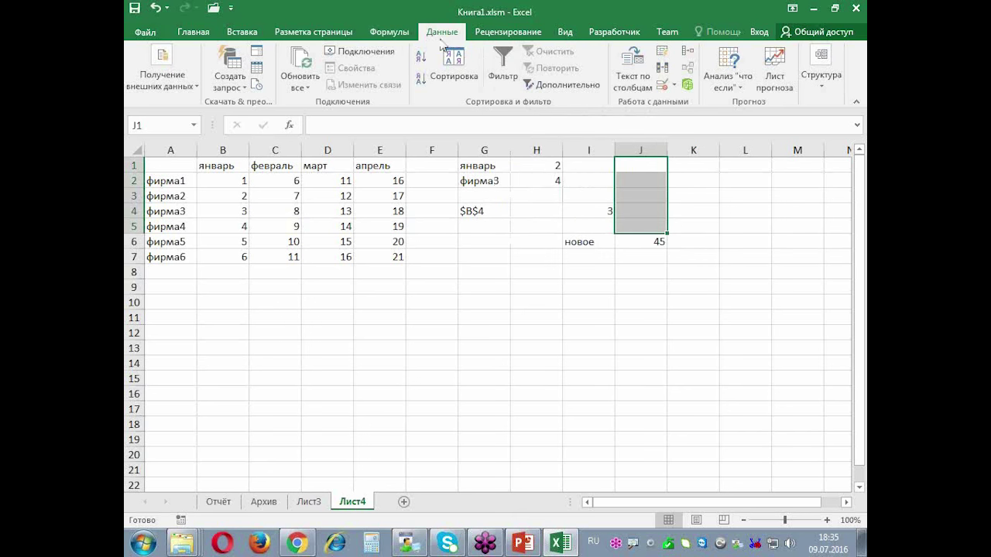
pyautogui.click(401, 32)
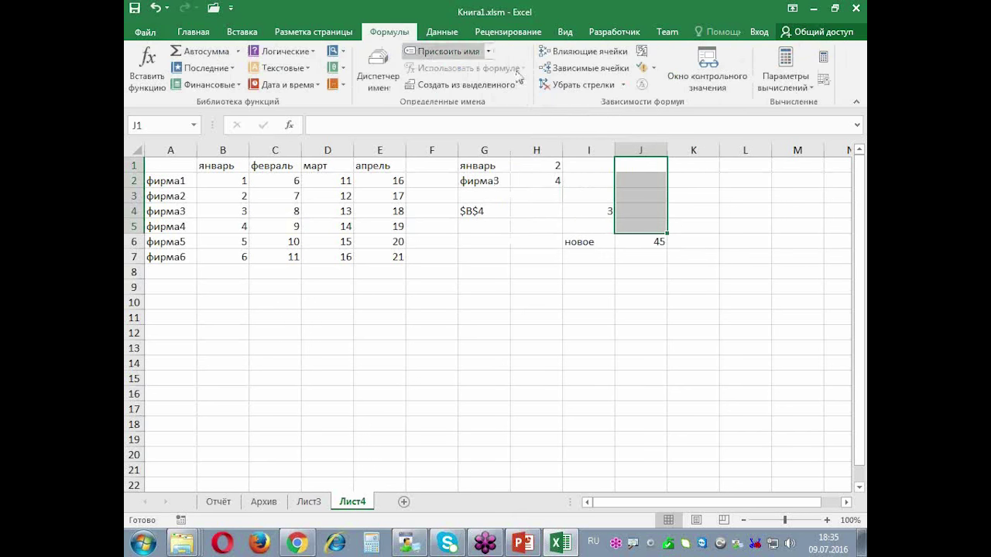
pyautogui.click(788, 88)
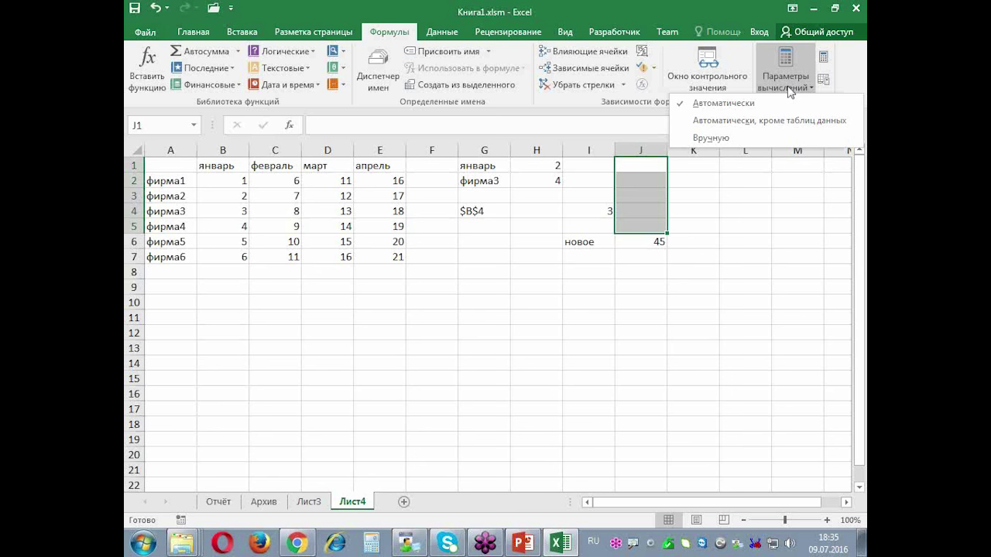
pyautogui.click(719, 224)
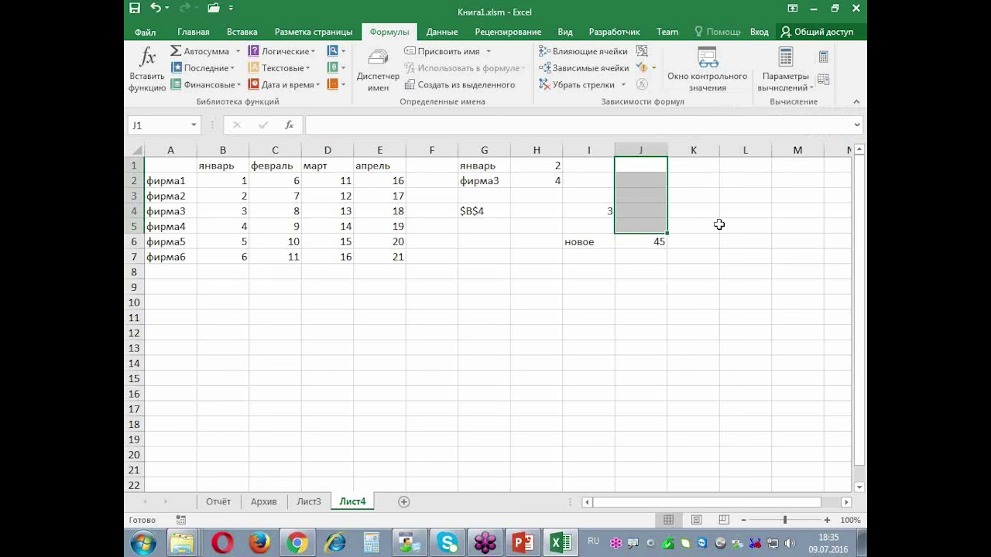
pyautogui.click(720, 225)
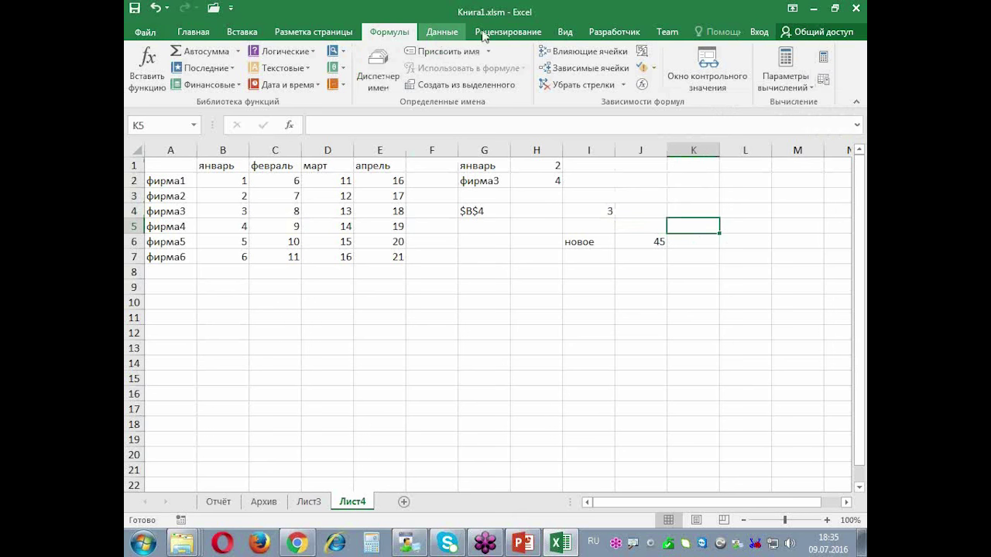
# Step: Draw a form button over I9:J11 and assign Макрос1 to it
pyautogui.click(620, 32)
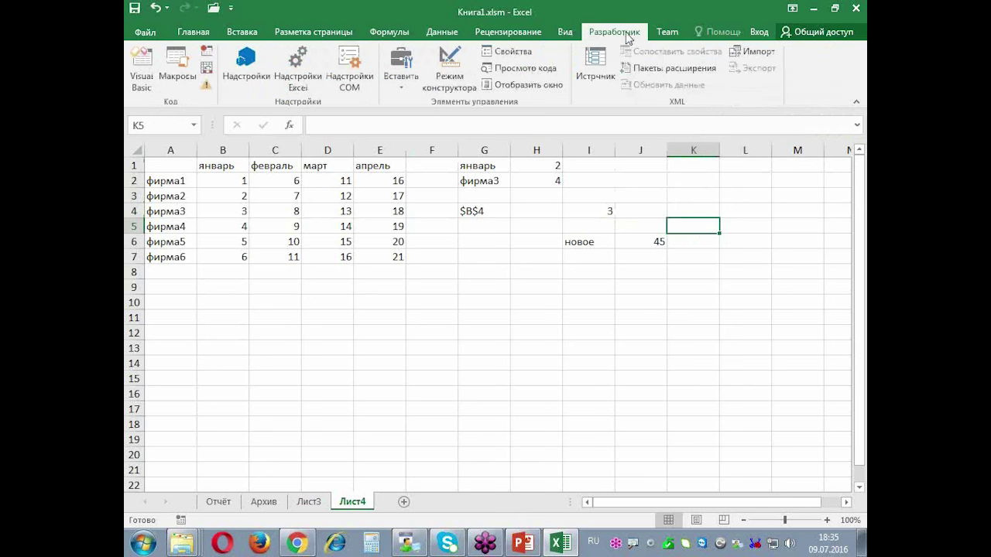
pyautogui.click(399, 77)
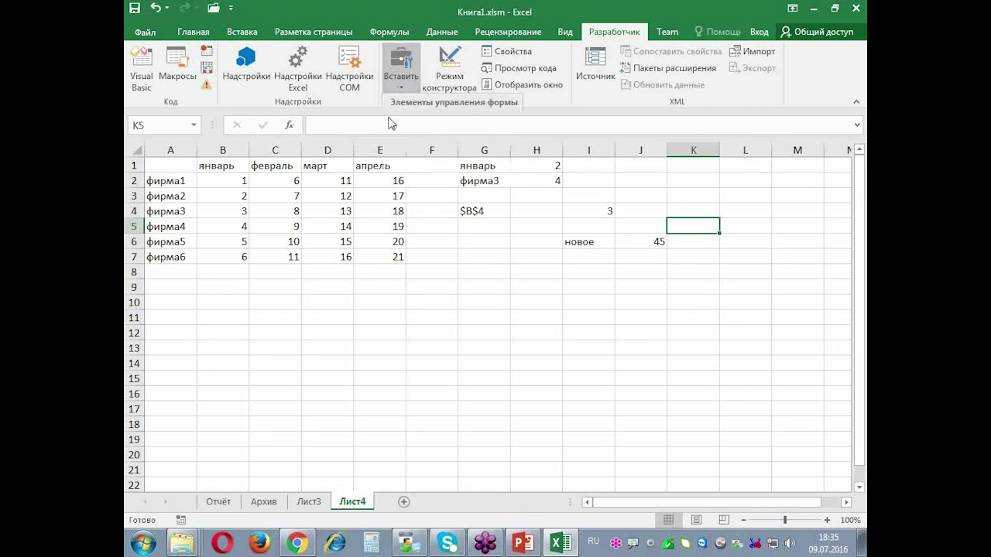
pyautogui.click(391, 124)
pyautogui.moveTo(519, 279); pyautogui.dragTo(628, 323)
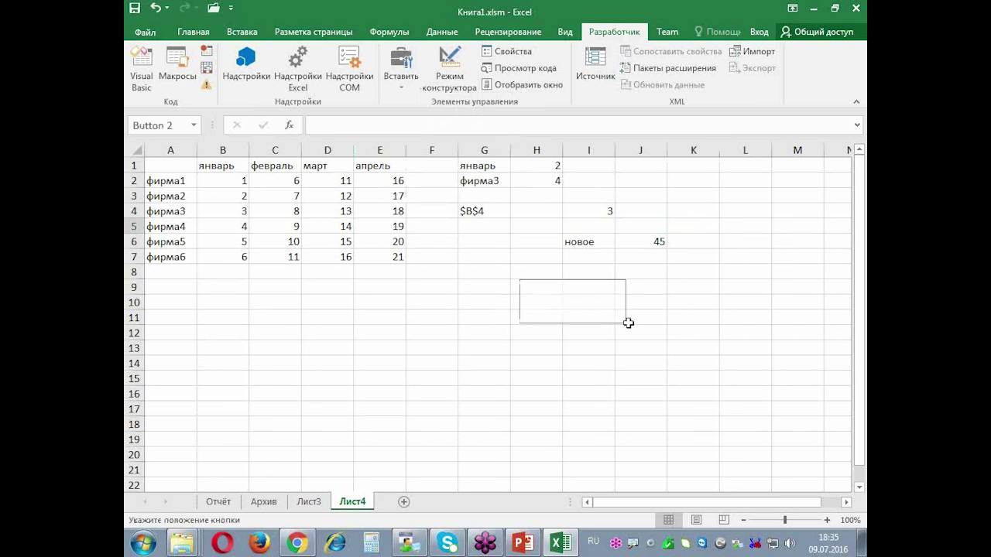
pyautogui.click(319, 279)
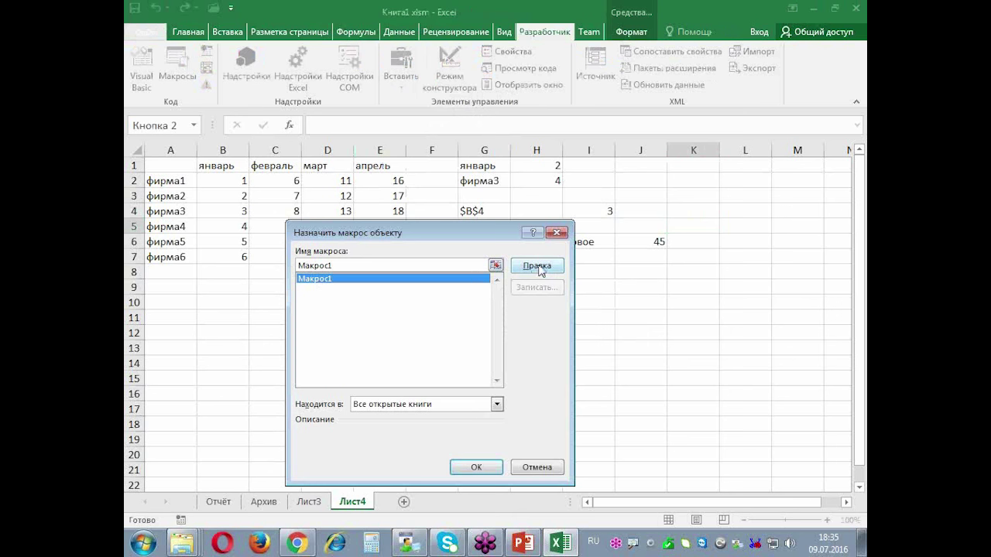
pyautogui.click(471, 467)
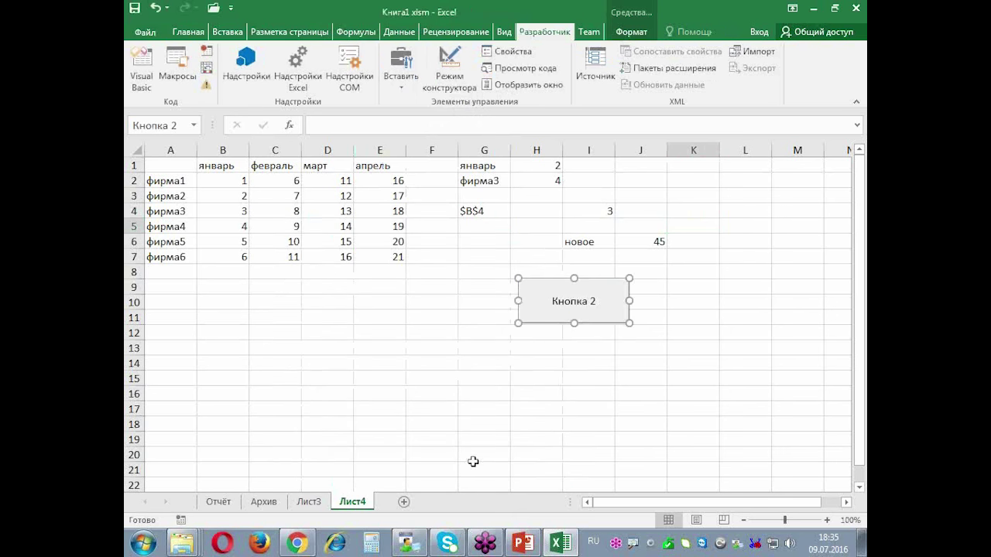
pyautogui.click(589, 365)
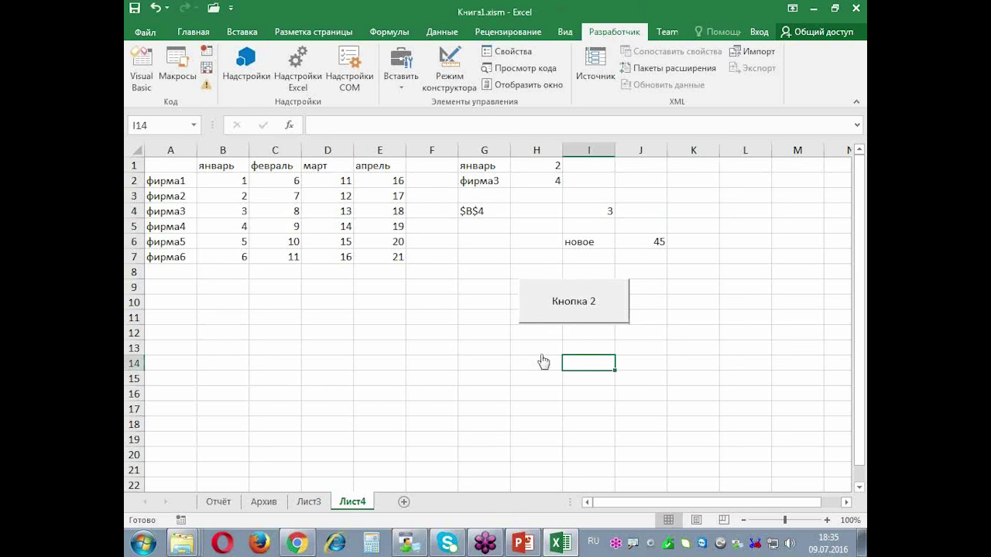
pyautogui.click(642, 243)
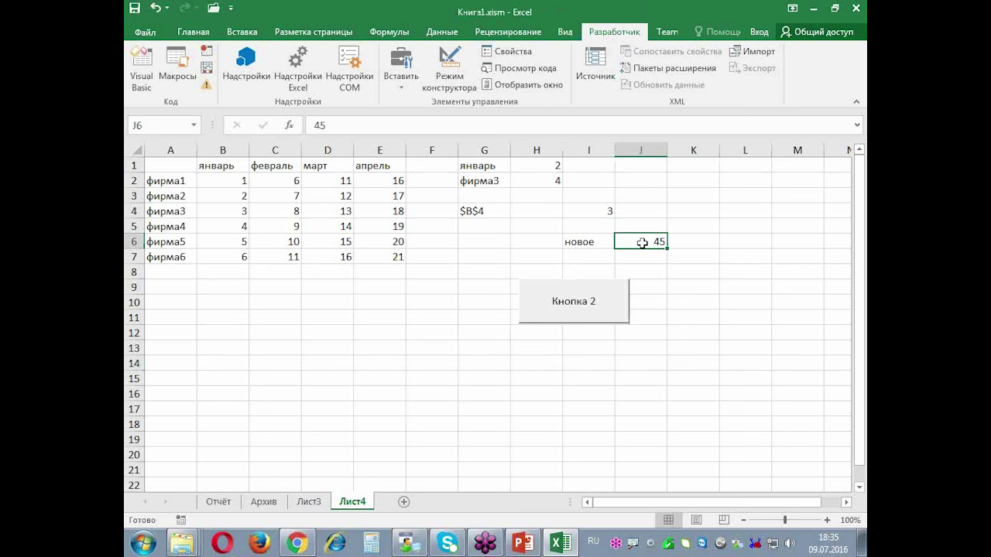
pyautogui.click(465, 209)
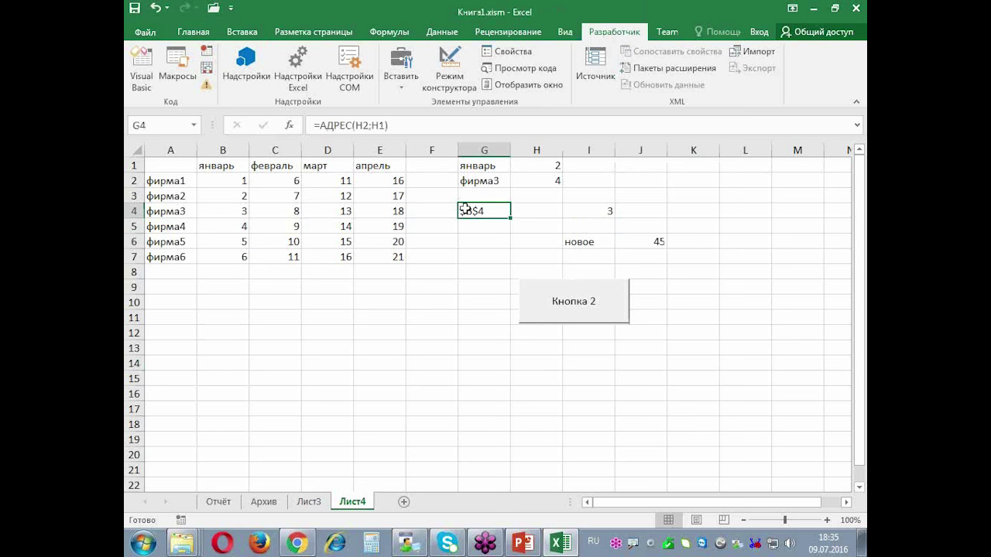
# Step: Open the Visual Basic editor, bring its window into view and widen the Project pane
pyautogui.moveTo(577, 549)
pyautogui.click(141, 77)
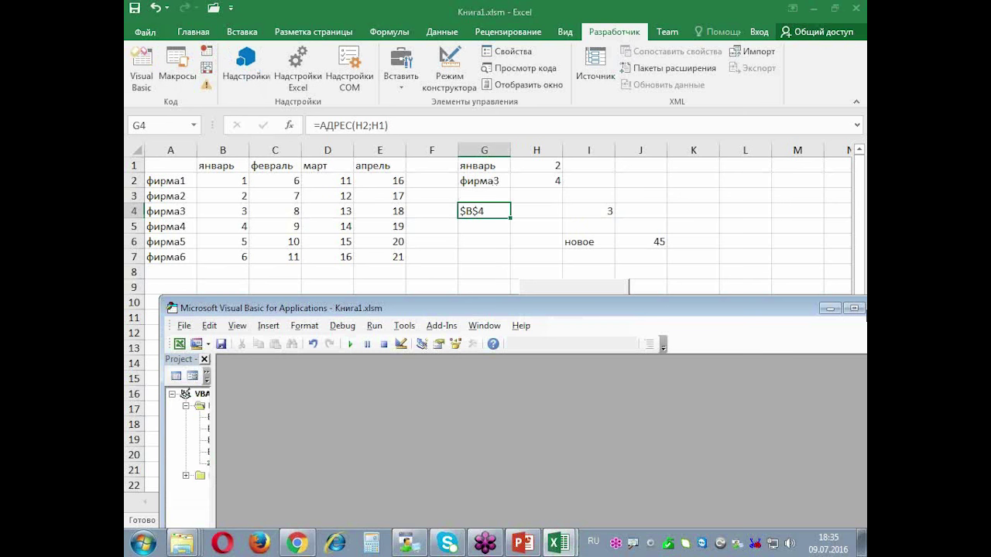
pyautogui.click(798, 322)
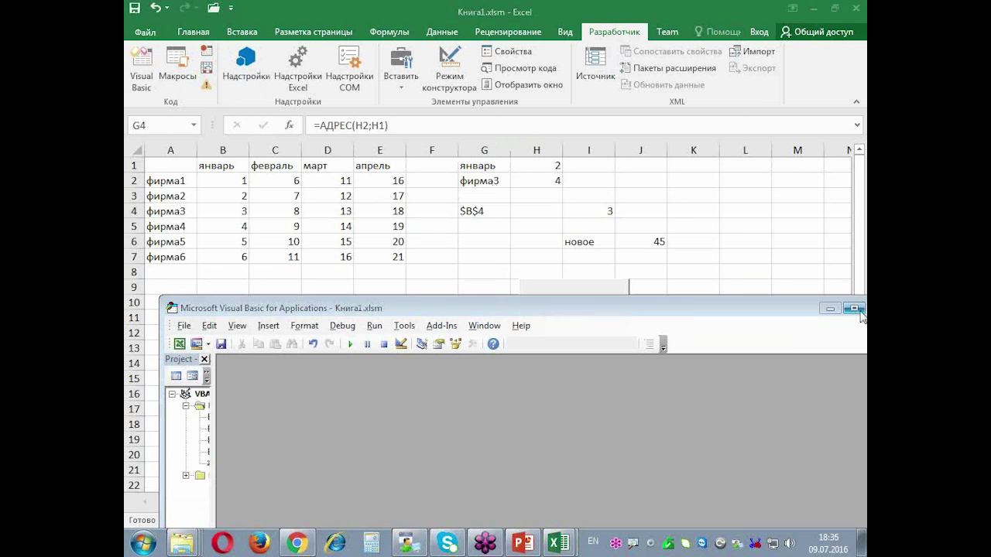
pyautogui.moveTo(799, 311)
pyautogui.mouseDown()
pyautogui.moveTo(761, 265)
pyautogui.moveTo(796, 329)
pyautogui.mouseUp()
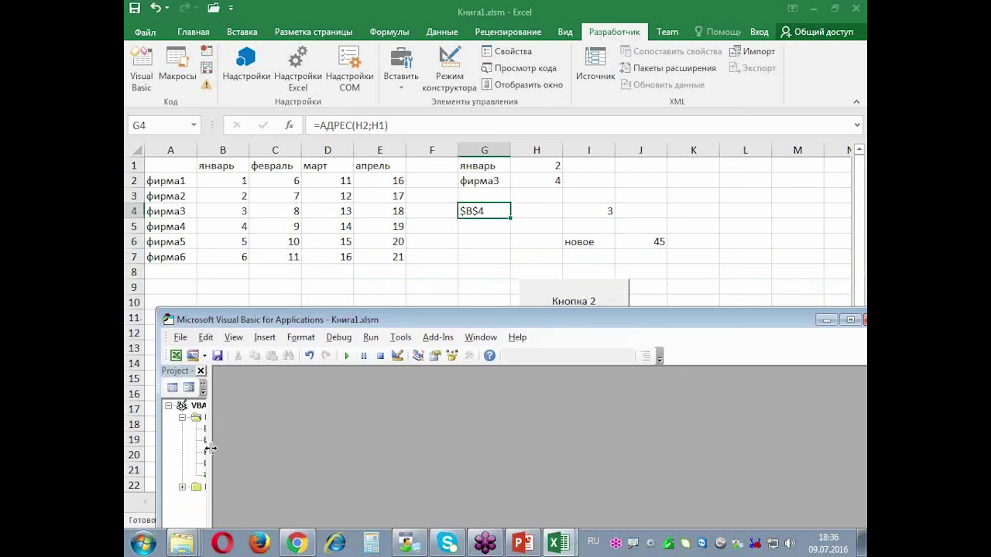
pyautogui.moveTo(222, 493); pyautogui.dragTo(387, 493)
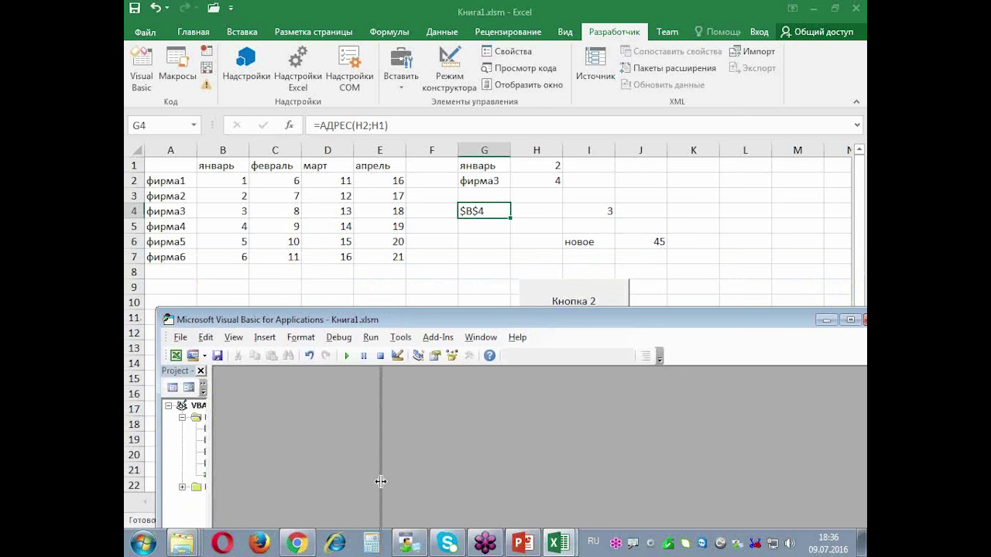
# Step: Expand Modules, open Module1's code and scroll down to Макрос1's End Sub
pyautogui.click(182, 487)
pyautogui.click(229, 500)
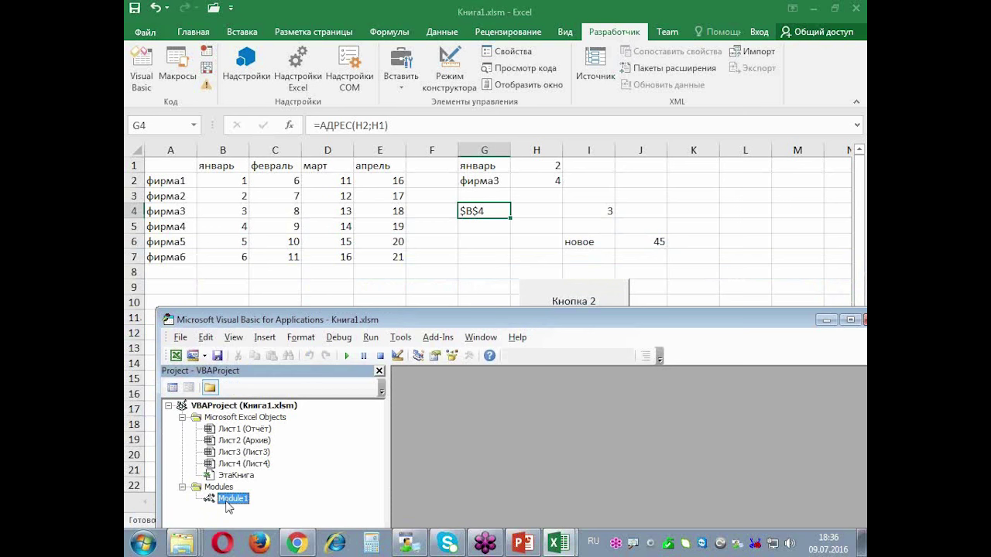
pyautogui.rightClick(229, 504)
pyautogui.click(231, 508)
pyautogui.doubleClick(231, 508)
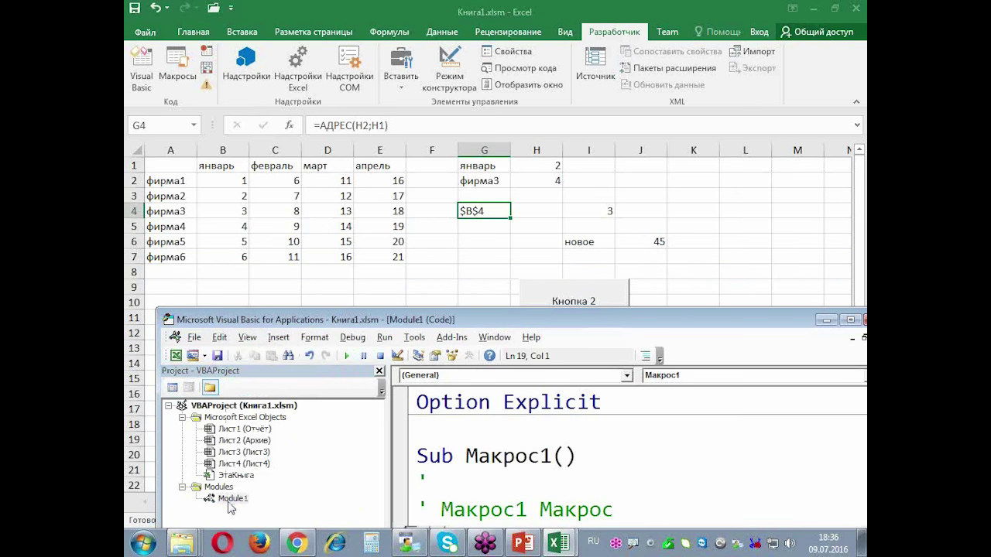
pyautogui.scroll(-1, 483, 411)
pyautogui.scroll(-3, 483, 411)
pyautogui.scroll(-2, 484, 411)
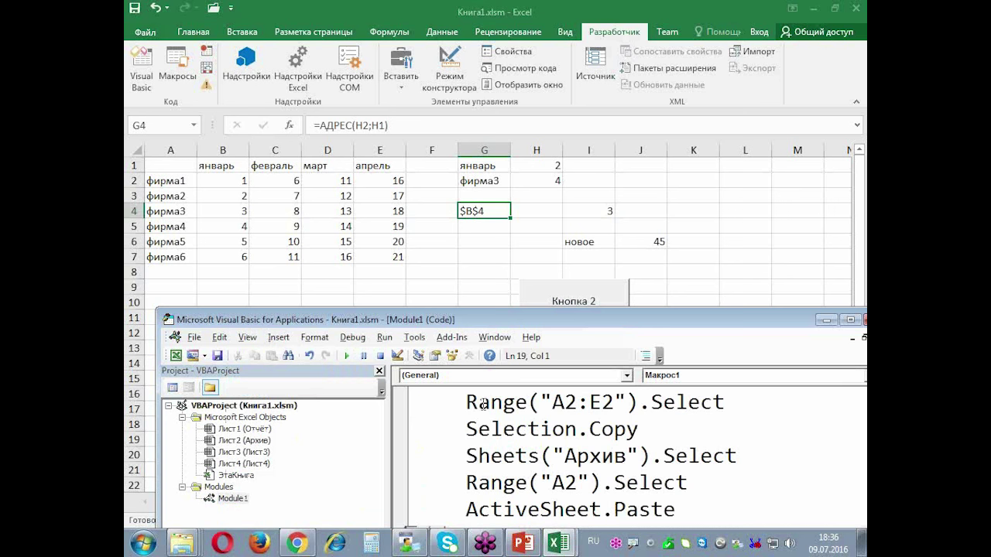
pyautogui.scroll(-3, 473, 433)
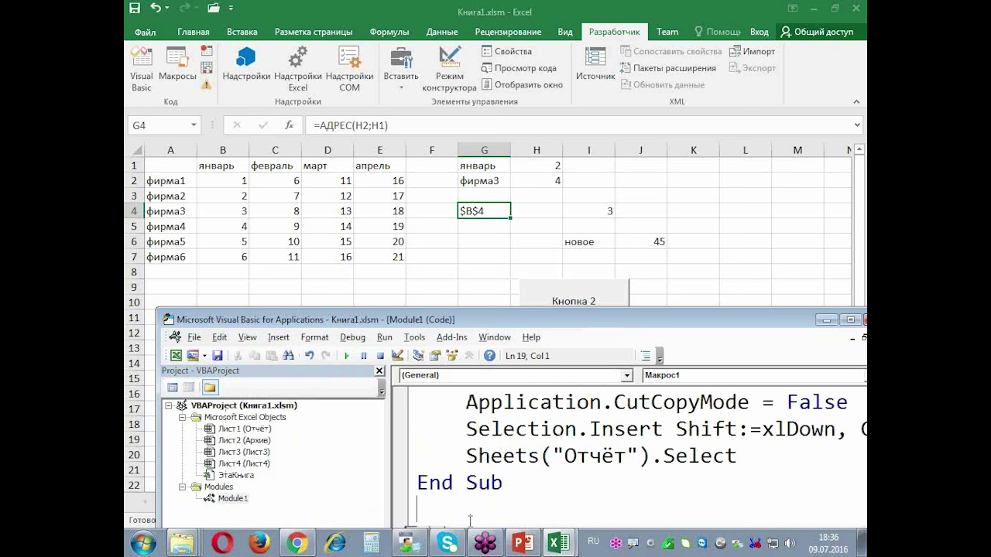
# Step: Switch to English layout, declare 'sub NotVPR()', and start typing 'renge' in its body
pyautogui.write('ыг')
pyautogui.write('и')
pyautogui.press('BackSpace')
pyautogui.press('BackSpace')
pyautogui.press('BackSpace')
pyautogui.press('BackSpace')
pyautogui.hotkey('alt', 'shift')
pyautogui.write('sub')
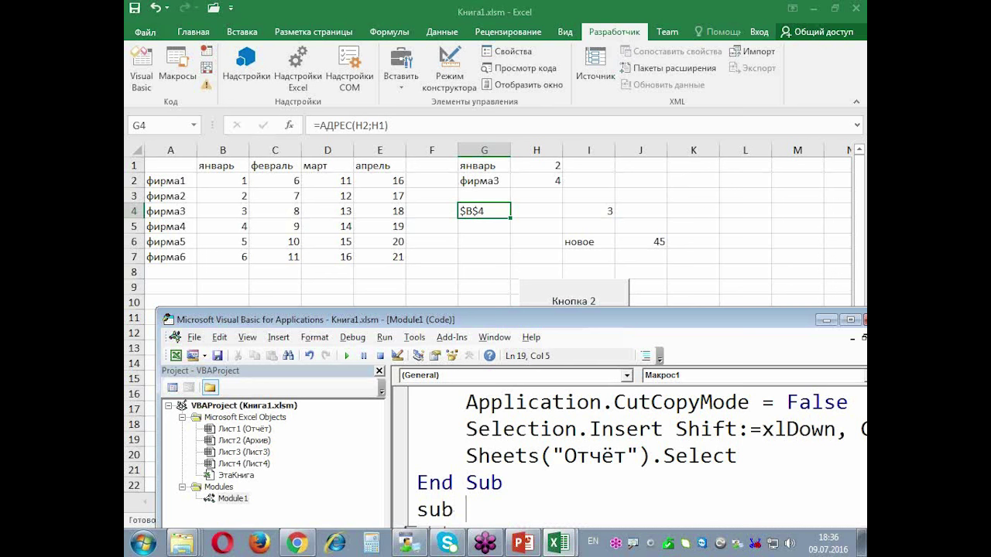
pyautogui.write('N')
pyautogui.write('o')
pyautogui.write('t')
pyautogui.write('V')
pyautogui.write('PR()')
pyautogui.press('Return')
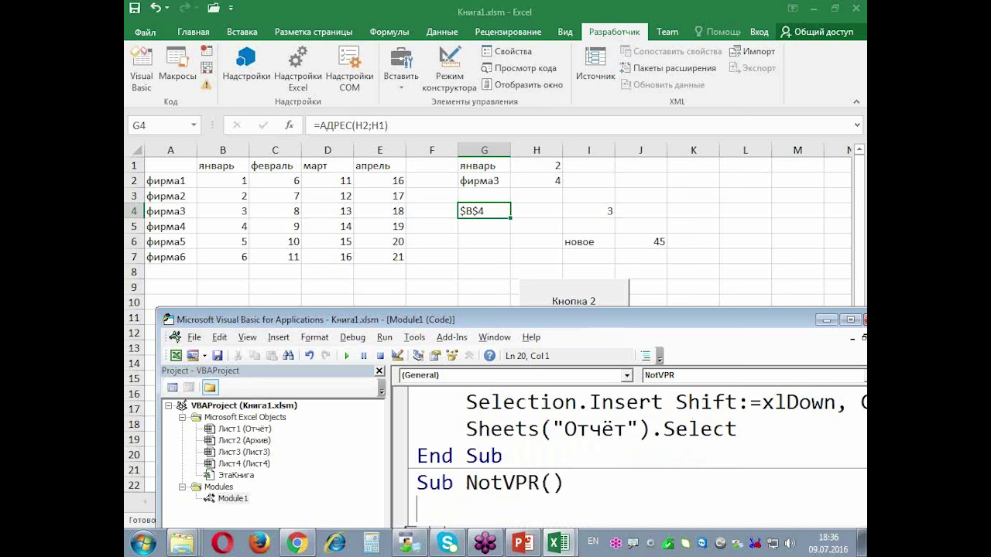
pyautogui.scroll(-1, 515, 433)
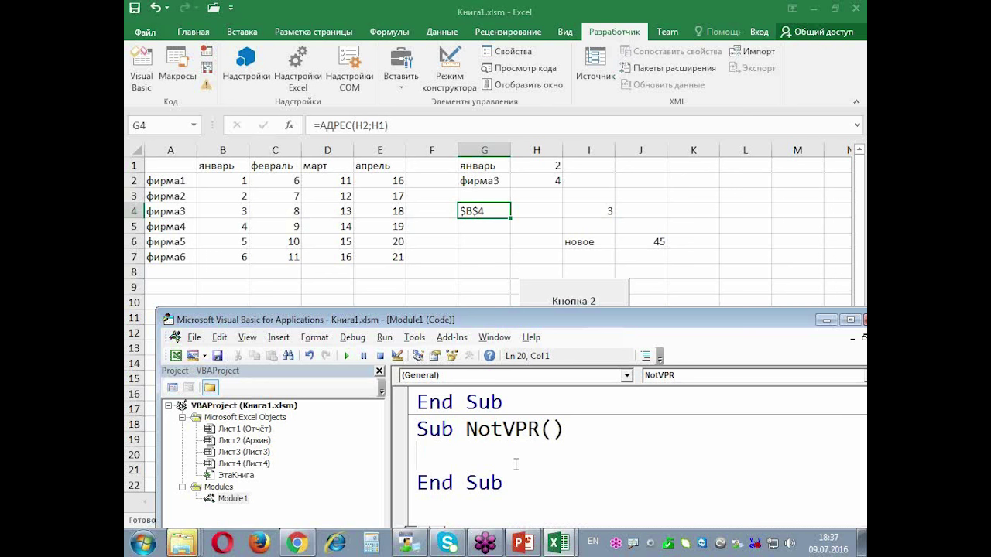
pyautogui.write('re')
pyautogui.write('nge')
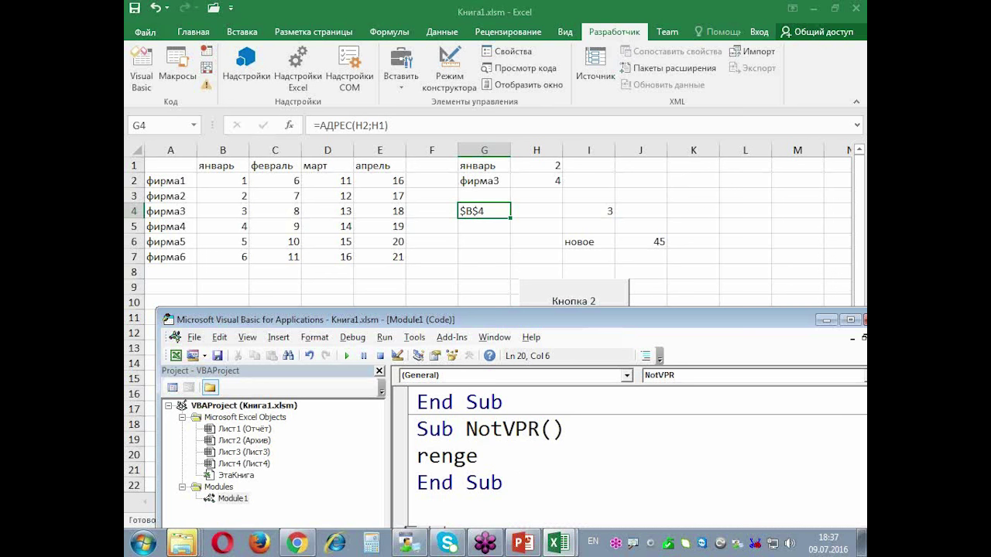
# Step: Fix the 'renge' typo and write Range(Range("G4")) as the assignment target
pyautogui.press('BackSpace')
pyautogui.scroll(3, 484, 457)
pyautogui.scroll(-2, 484, 456)
pyautogui.scroll(2, 484, 456)
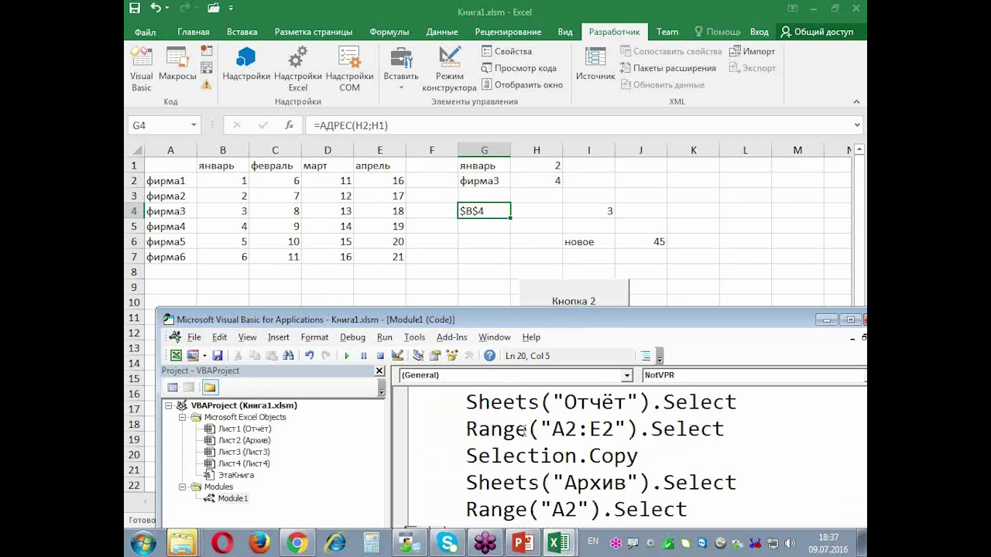
pyautogui.scroll(-3, 520, 446)
pyautogui.moveTo(427, 457); pyautogui.dragTo(438, 457)
pyautogui.write('a')
pyautogui.click(467, 456)
pyautogui.write('e(')
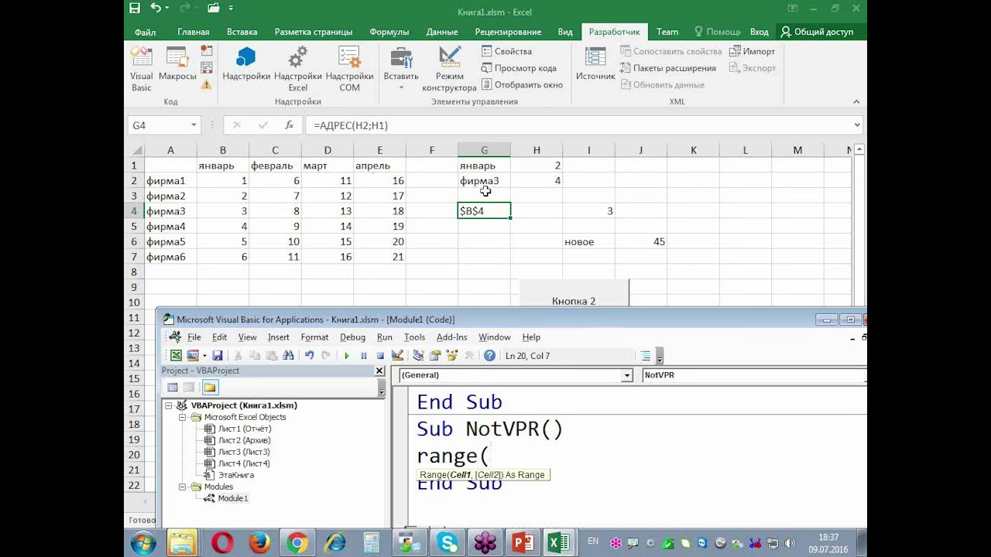
pyautogui.write('range')
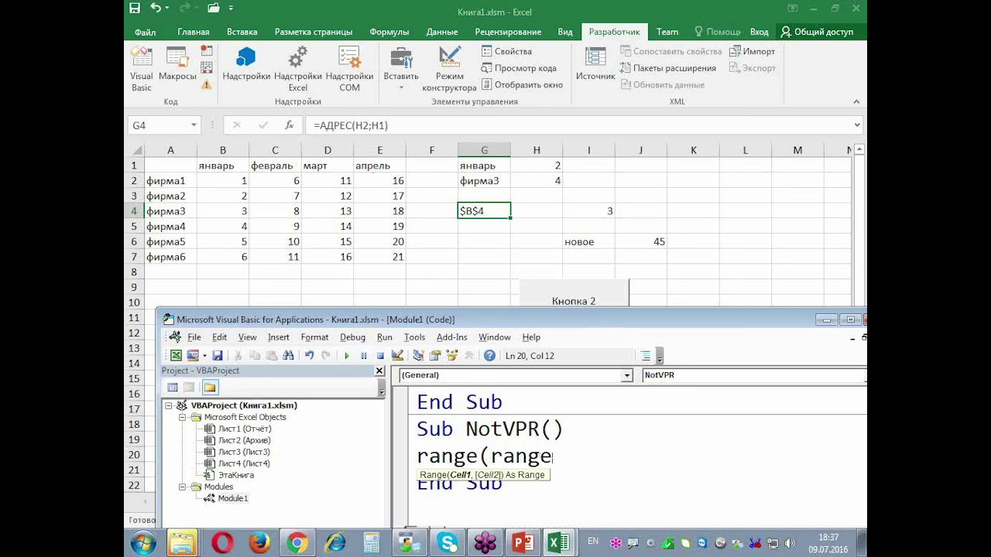
pyautogui.write('("G')
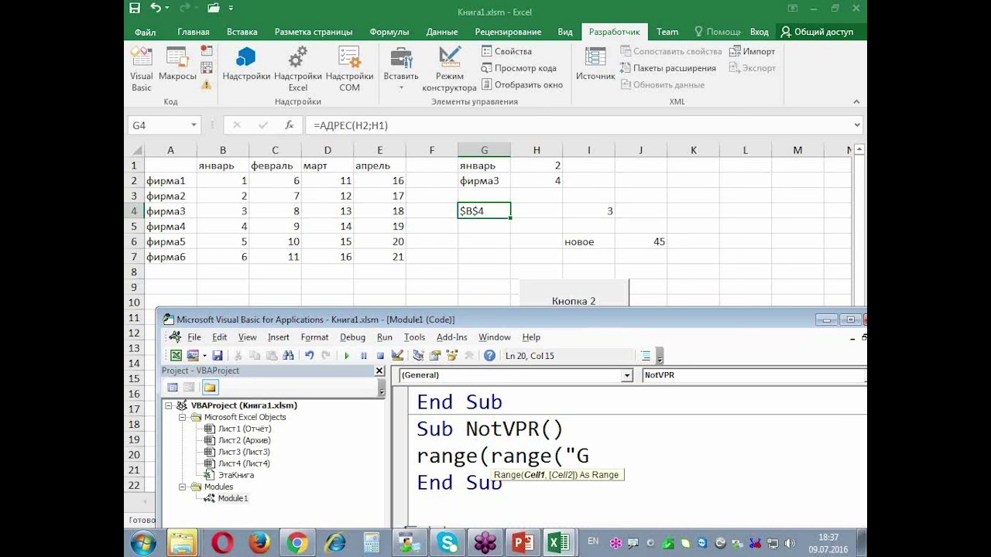
pyautogui.write('4"')
pyautogui.write(')')
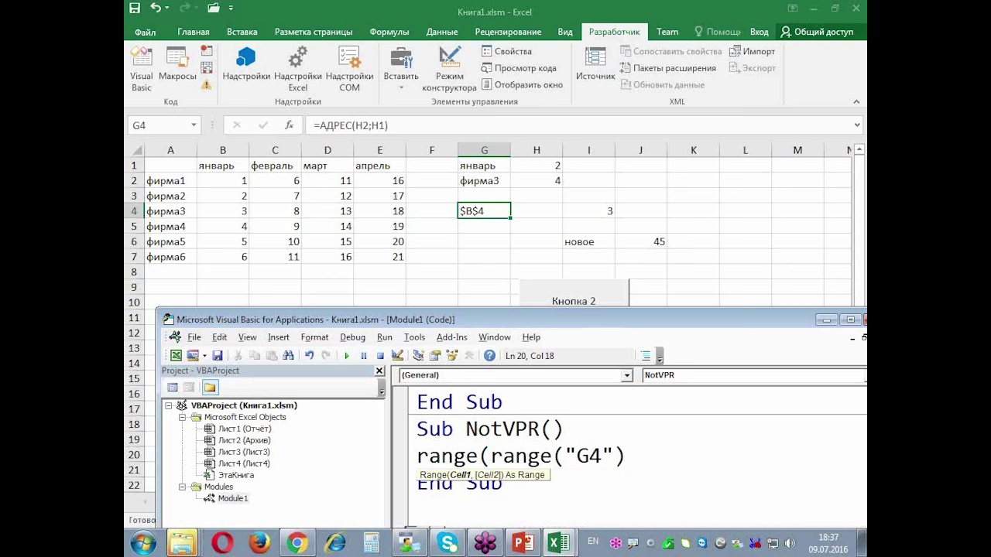
pyautogui.write('.')
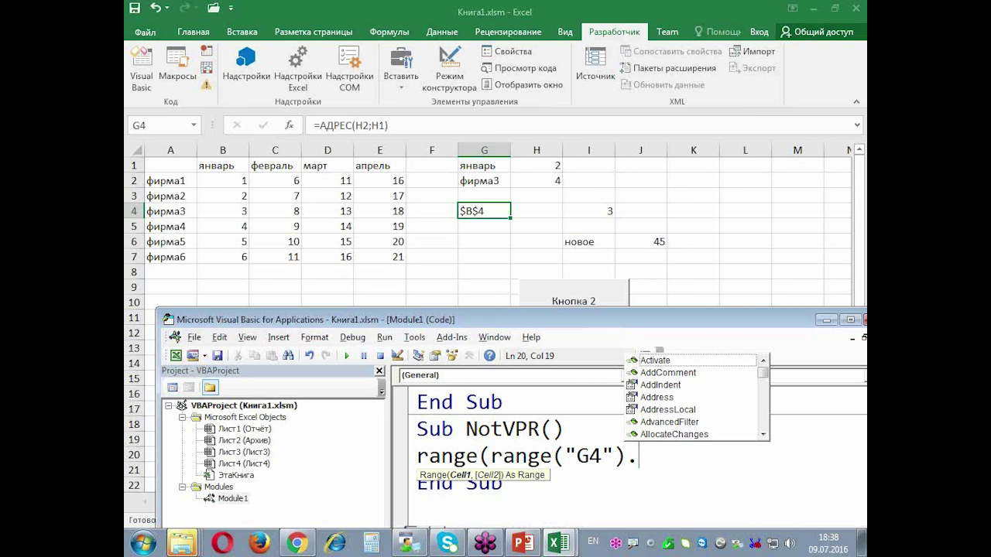
pyautogui.write('tx')
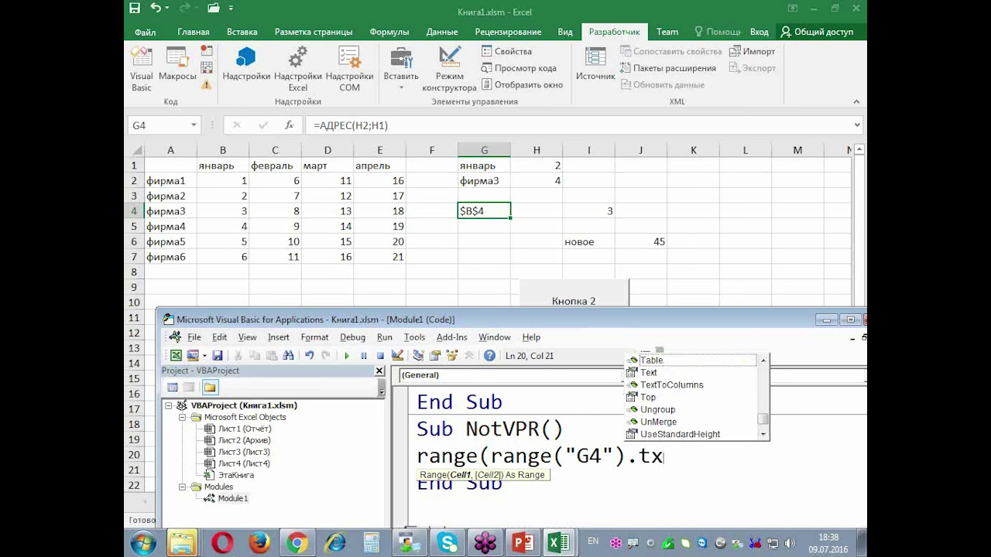
pyautogui.press('BackSpace')
pyautogui.press('BackSpace')
pyautogui.write('v')
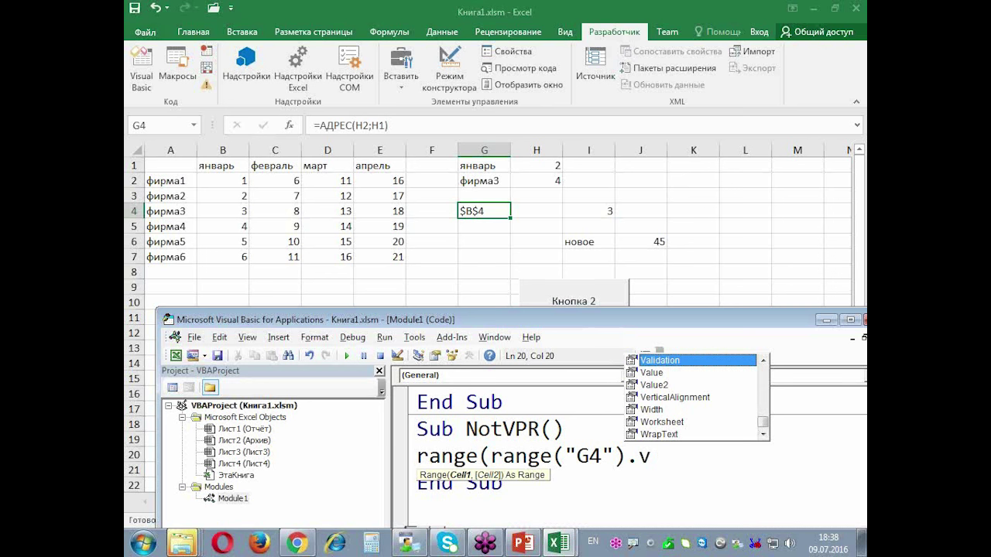
pyautogui.press('BackSpace')
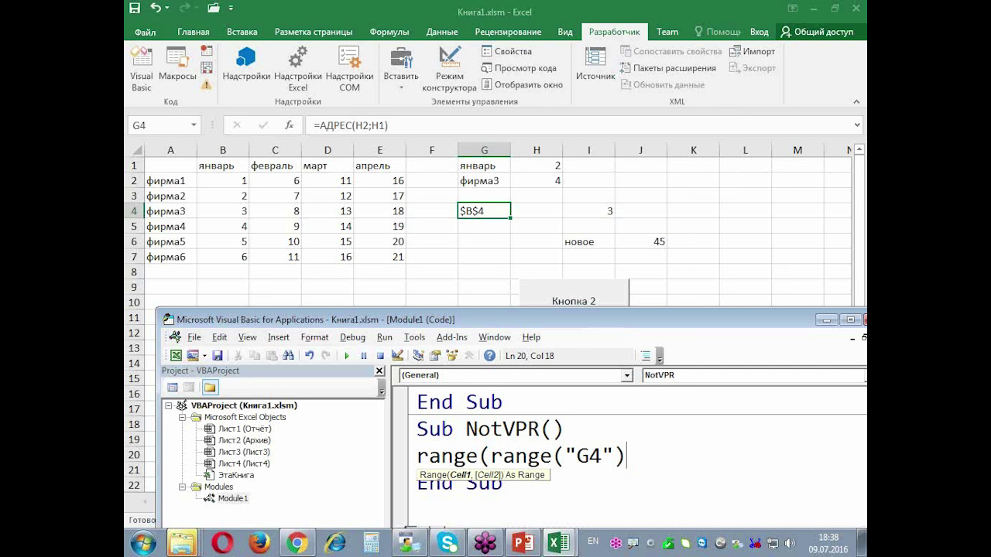
pyautogui.write(')')
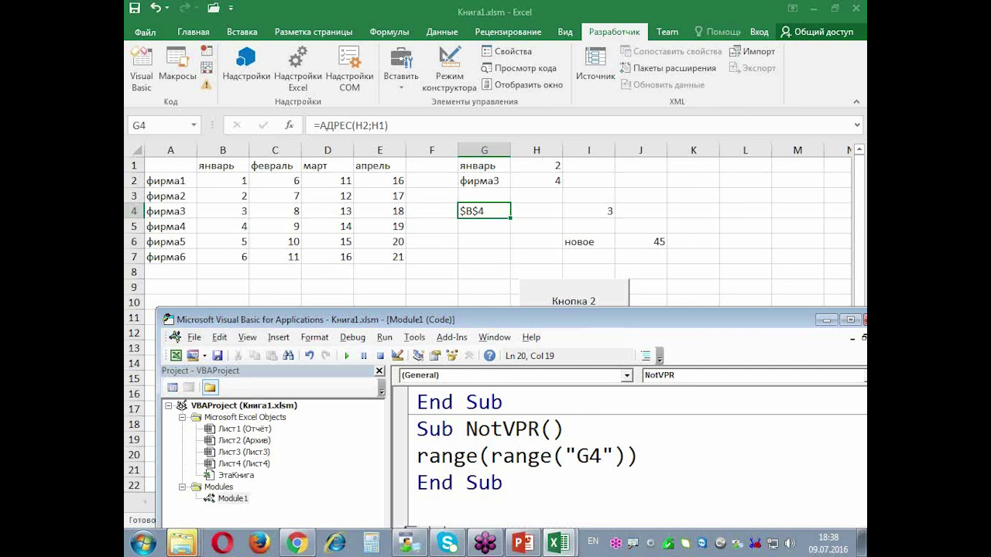
pyautogui.write('.')
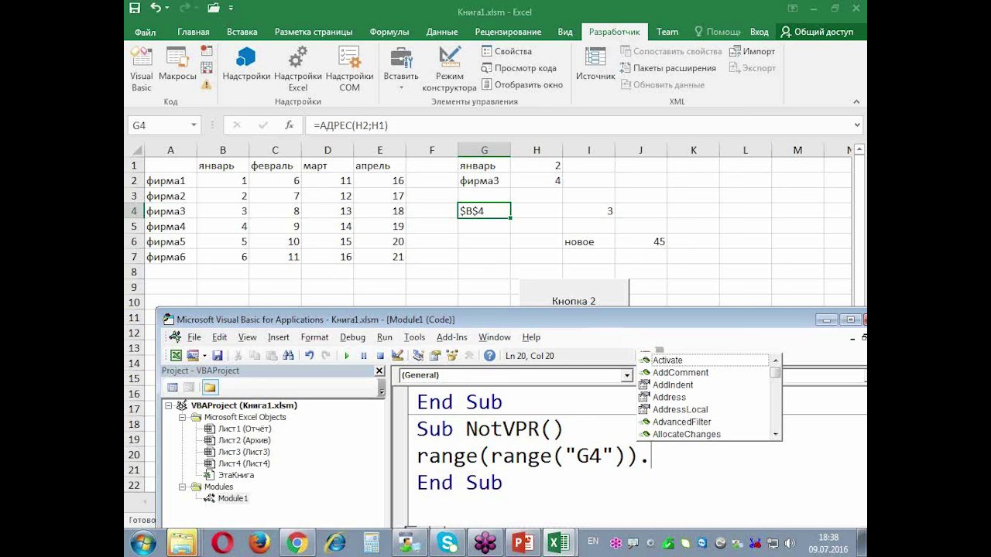
pyautogui.press('BackSpace')
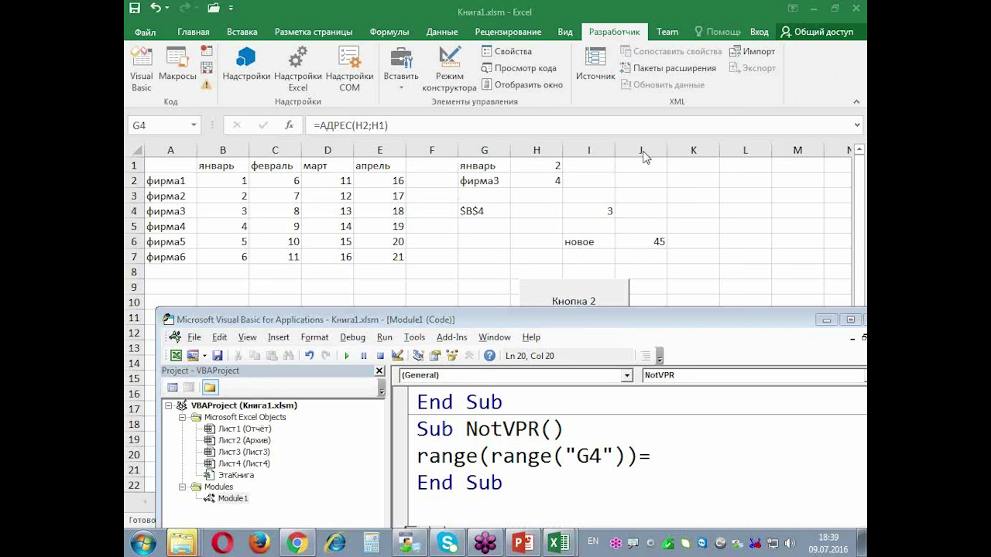
# Step: Finish the line with = Range("J7") and commit it
pyautogui.click(652, 458)
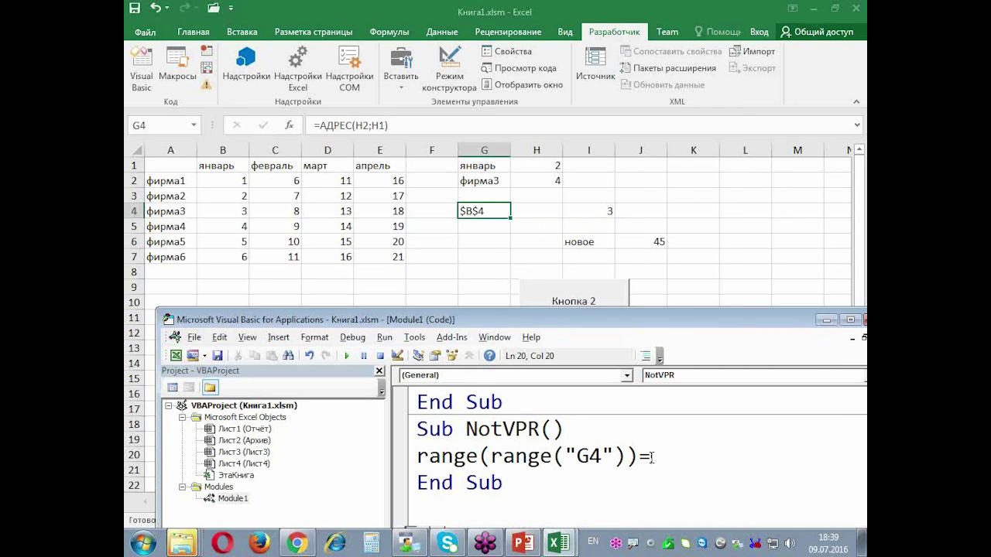
pyautogui.write('range(')
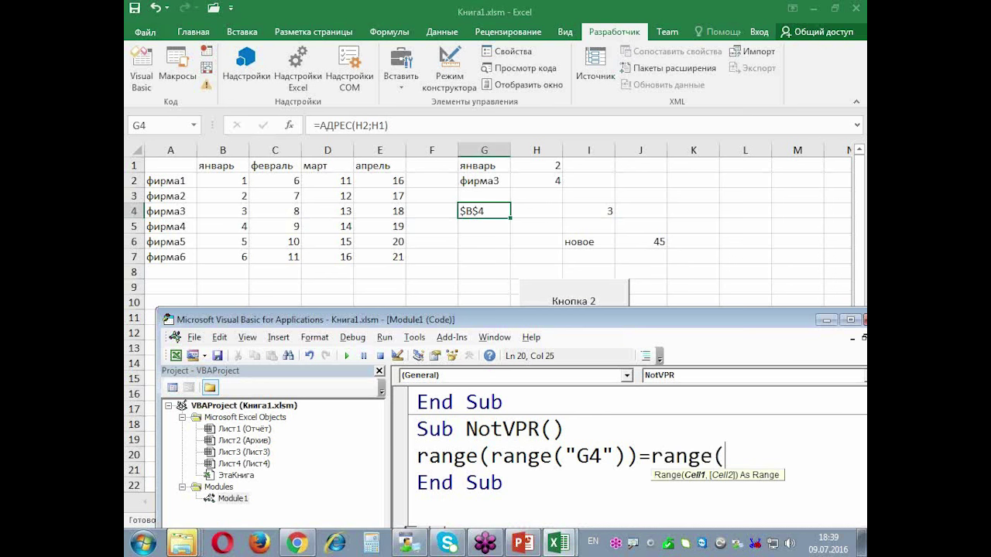
pyautogui.write('"')
pyautogui.write('H')
pyautogui.press('BackSpace')
pyautogui.write('J')
pyautogui.write('7")')
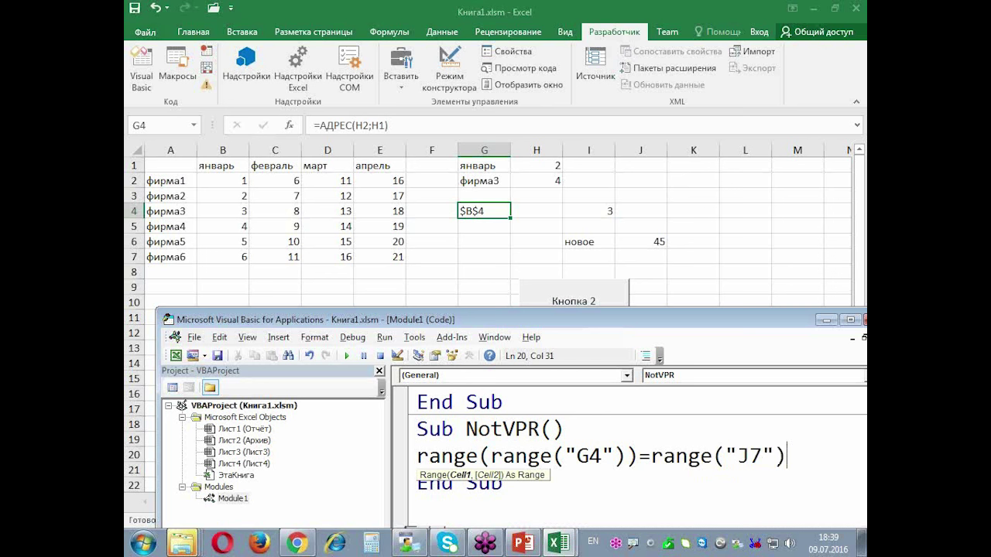
pyautogui.click(503, 482)
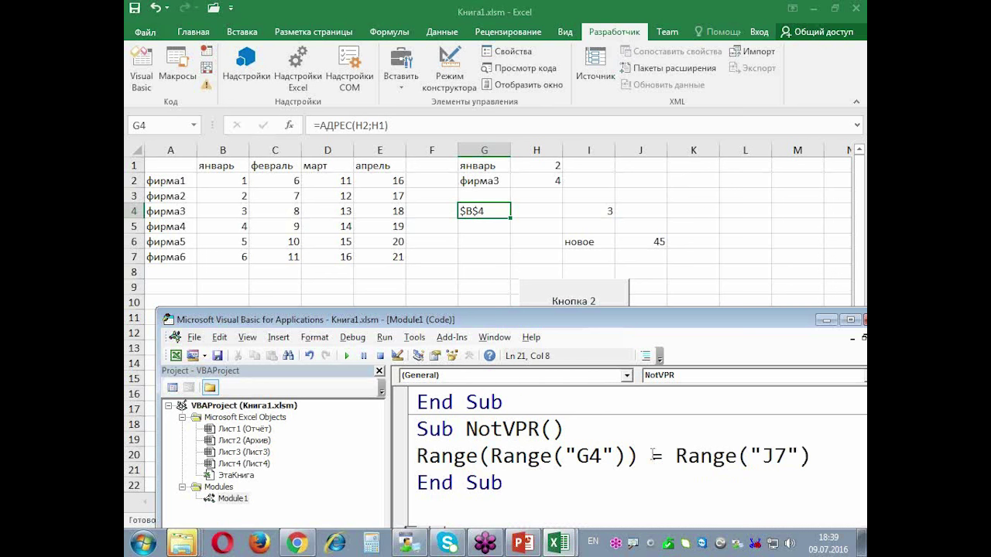
pyautogui.rightClick(608, 302)
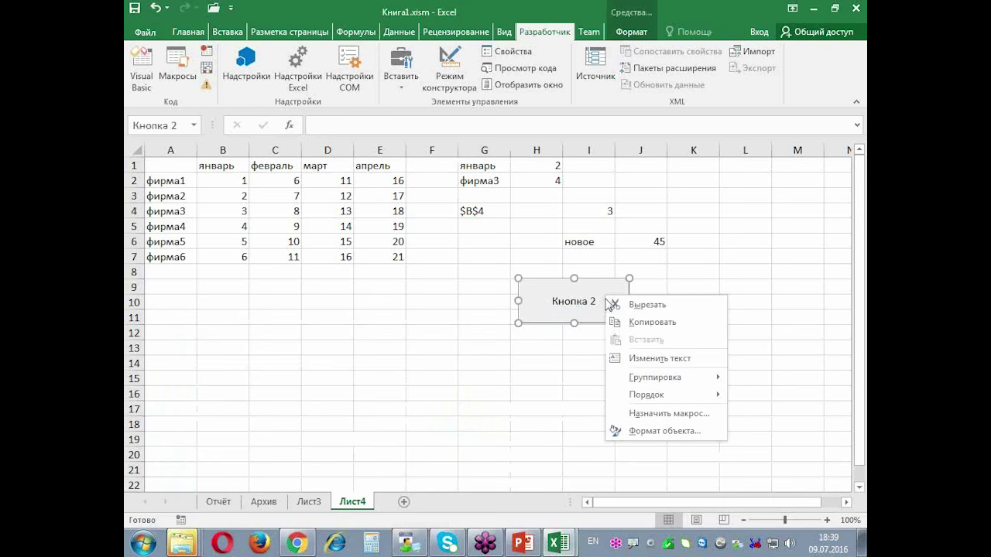
# Step: Assign NotVPR to Кнопка 2, run it, and check the results in B4 and J6
pyautogui.click(657, 414)
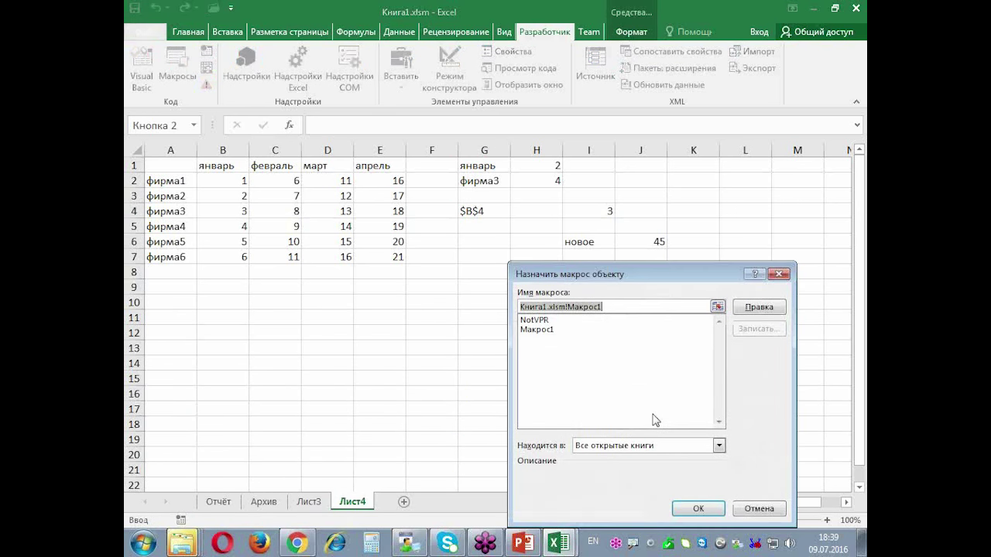
pyautogui.click(542, 320)
pyautogui.click(697, 508)
pyautogui.click(465, 399)
pyautogui.click(582, 306)
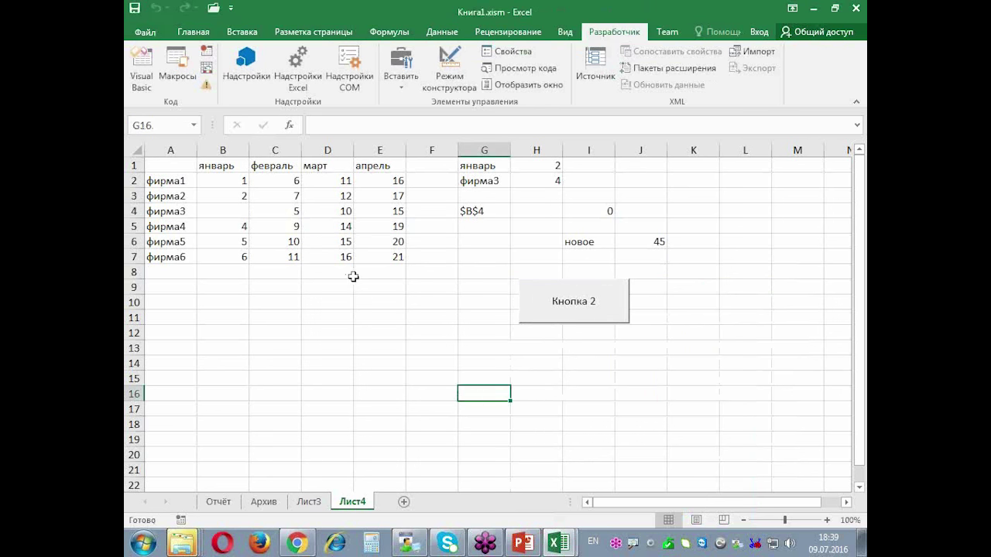
pyautogui.click(222, 211)
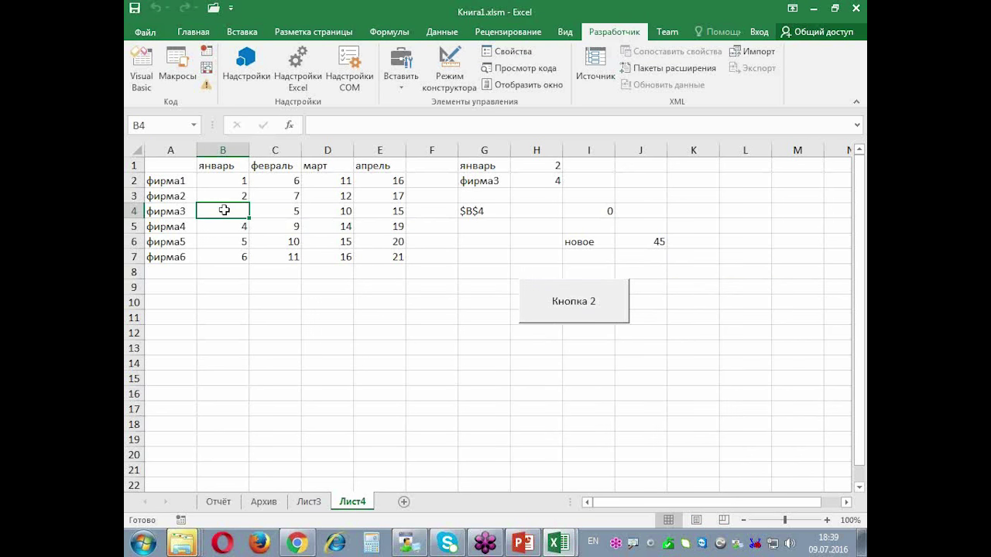
pyautogui.click(655, 243)
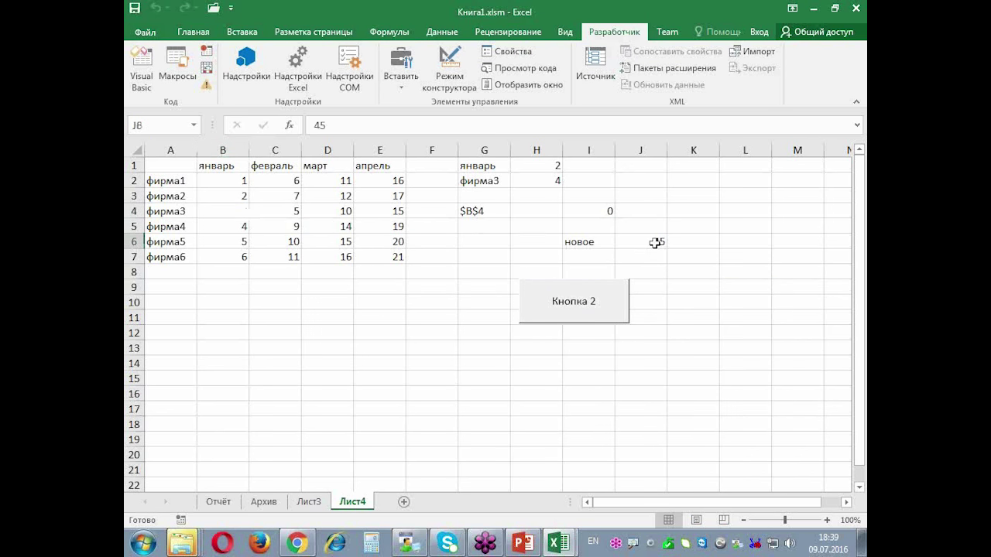
# Step: In the VBA editor change Range("J7") to Range("J6")
pyautogui.click(564, 549)
pyautogui.click(542, 511)
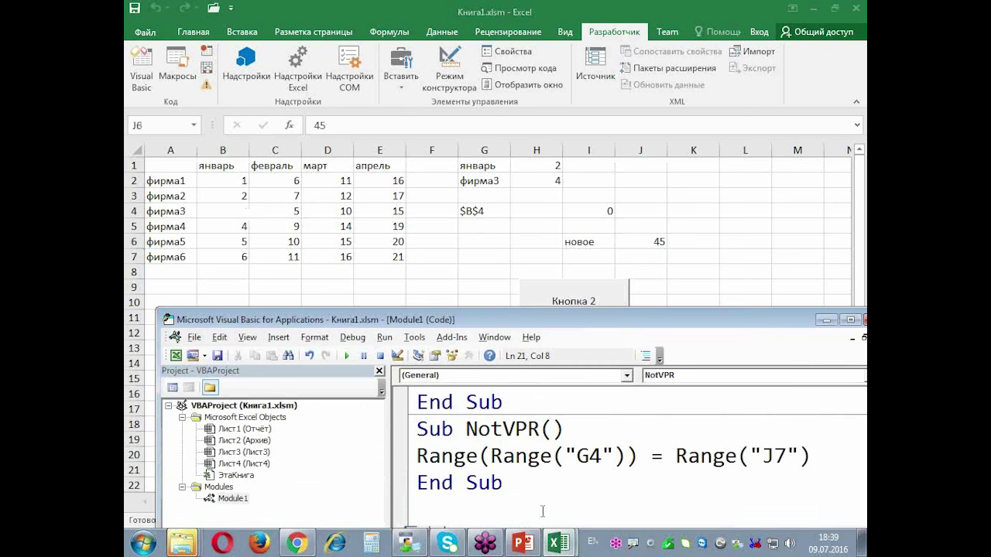
pyautogui.moveTo(787, 458); pyautogui.dragTo(774, 458)
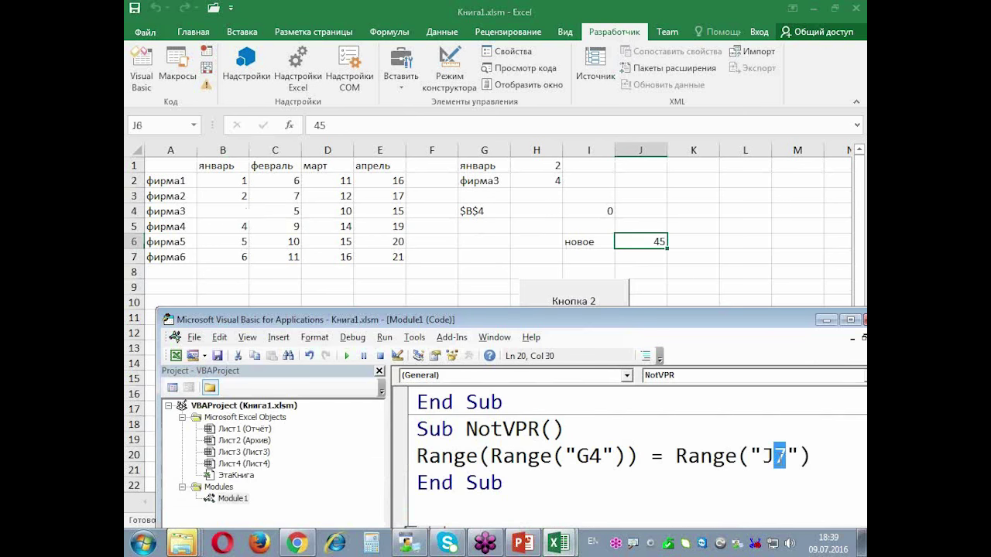
pyautogui.write('6')
# Step: Back on the sheet, select G1 and open its month dropdown
pyautogui.click(745, 271)
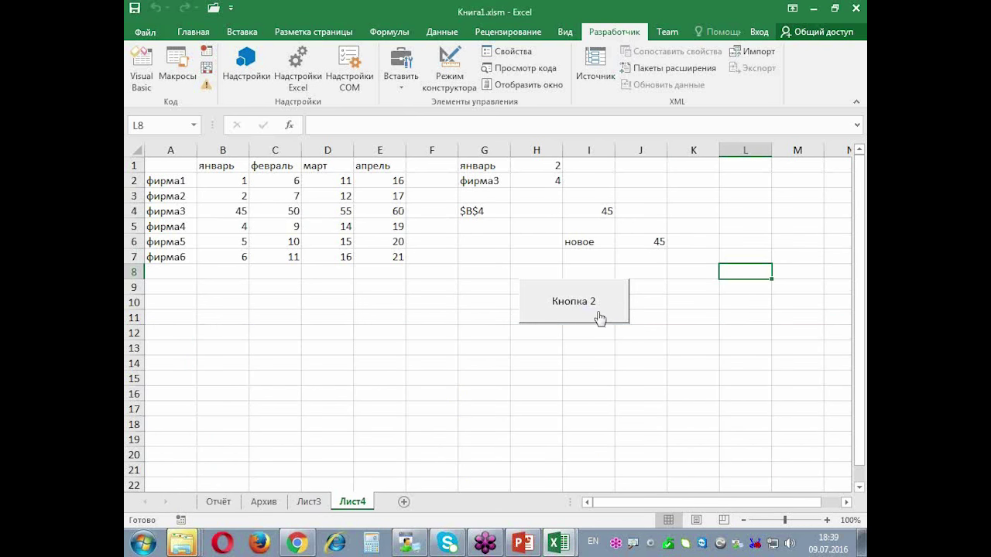
pyautogui.click(494, 168)
pyautogui.click(516, 165)
# Step: Choose апрель in G1 and run NotVPR from Кнопка 2, putting 45 into E4
pyautogui.click(505, 207)
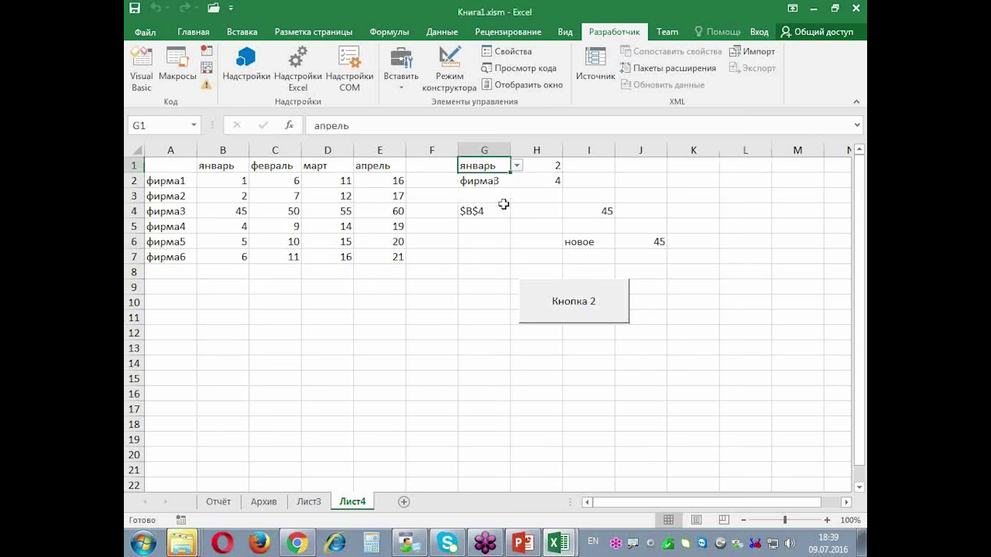
pyautogui.click(595, 310)
pyautogui.hotkey('alt', 'F11')
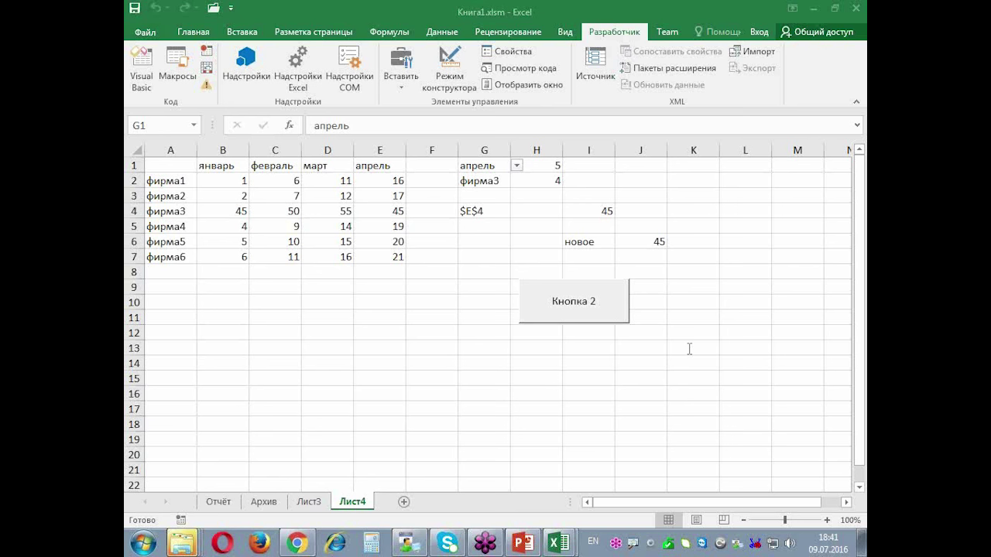
pyautogui.click(561, 545)
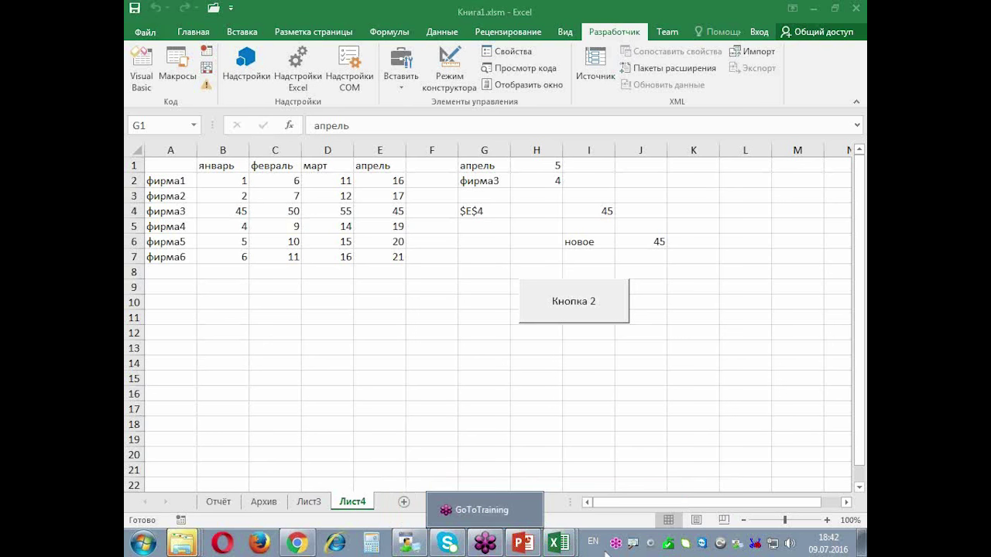
# Step: Insert a new line after Sub NotVPR() and type 'dim shX as'
pyautogui.moveTo(571, 547)
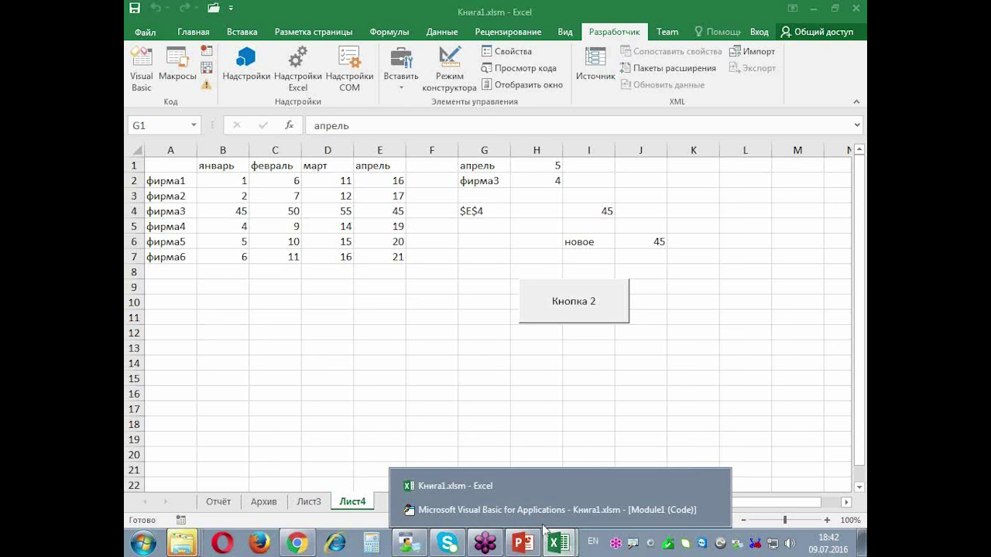
pyautogui.click(495, 507)
pyautogui.click(577, 428)
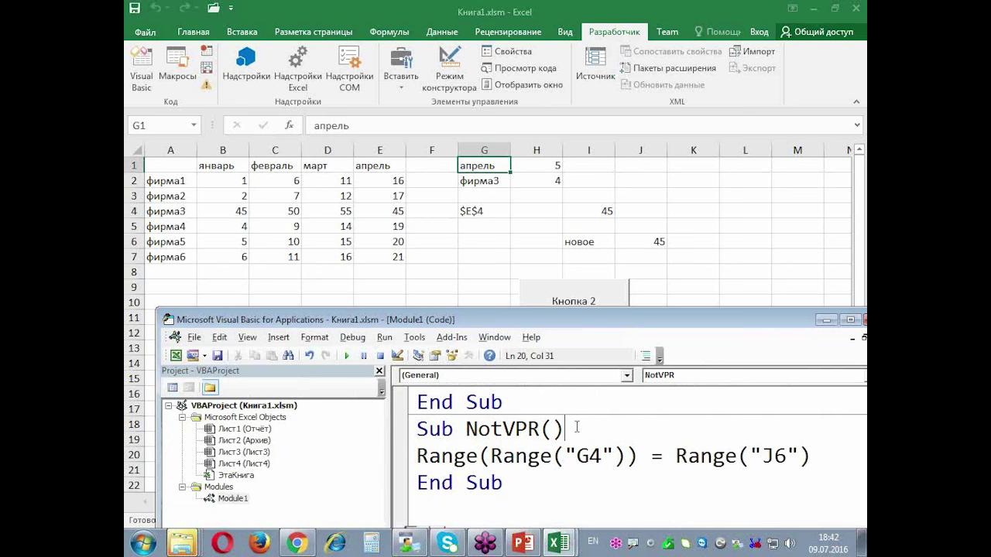
pyautogui.press('Return')
pyautogui.write('dim ')
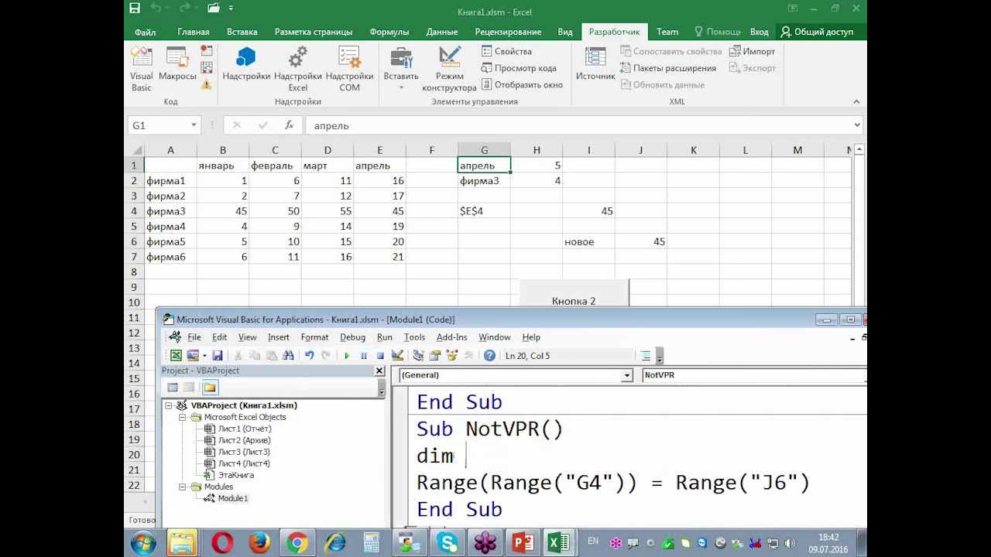
pyautogui.write('shet')
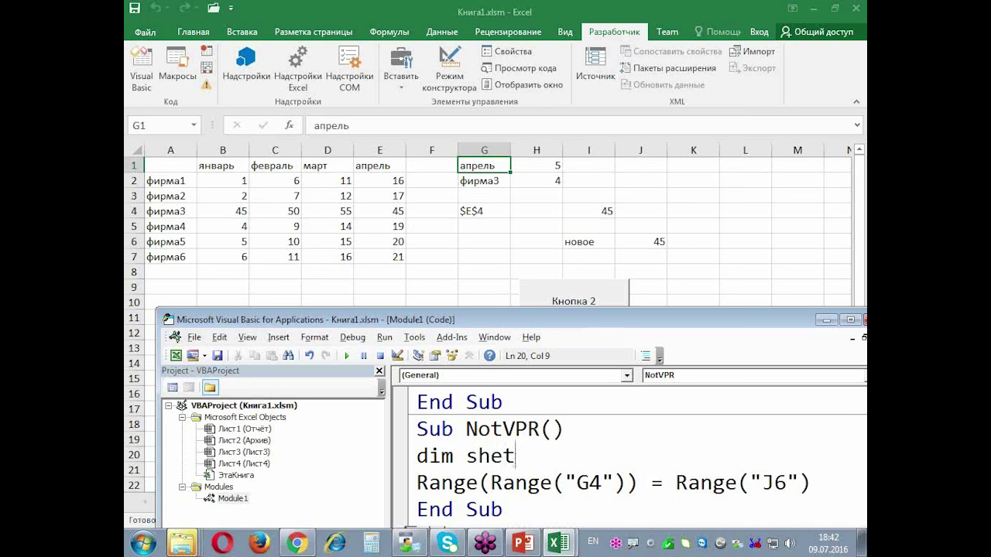
pyautogui.press('Left')
pyautogui.press('Left')
pyautogui.press('Left')
pyautogui.press('Right')
pyautogui.press('Right')
pyautogui.press('Right')
pyautogui.write('X')
pyautogui.press('Left')
pyautogui.press('Left')
pyautogui.press('Left')
pyautogui.press('Delete')
pyautogui.press('Delete')
pyautogui.write('as ')
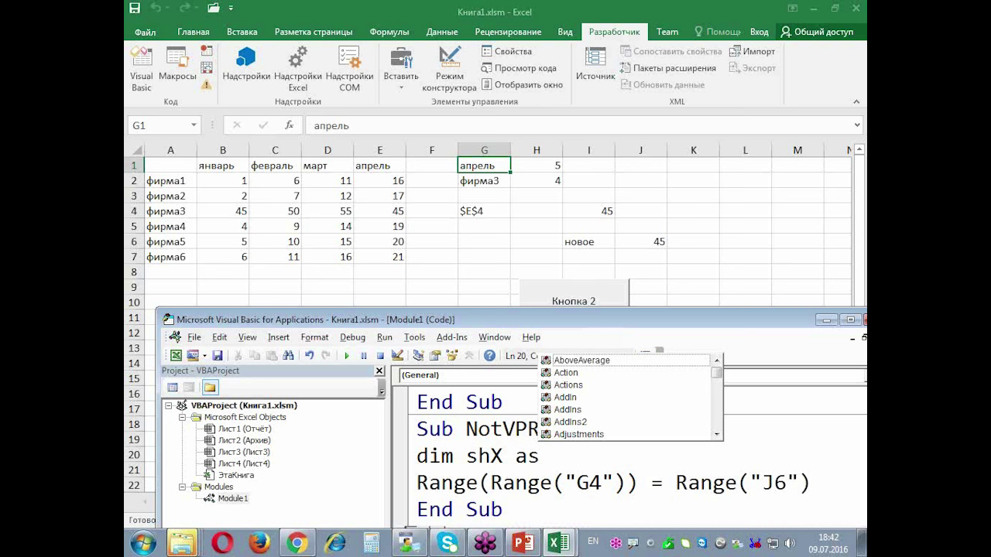
pyautogui.write('sh')
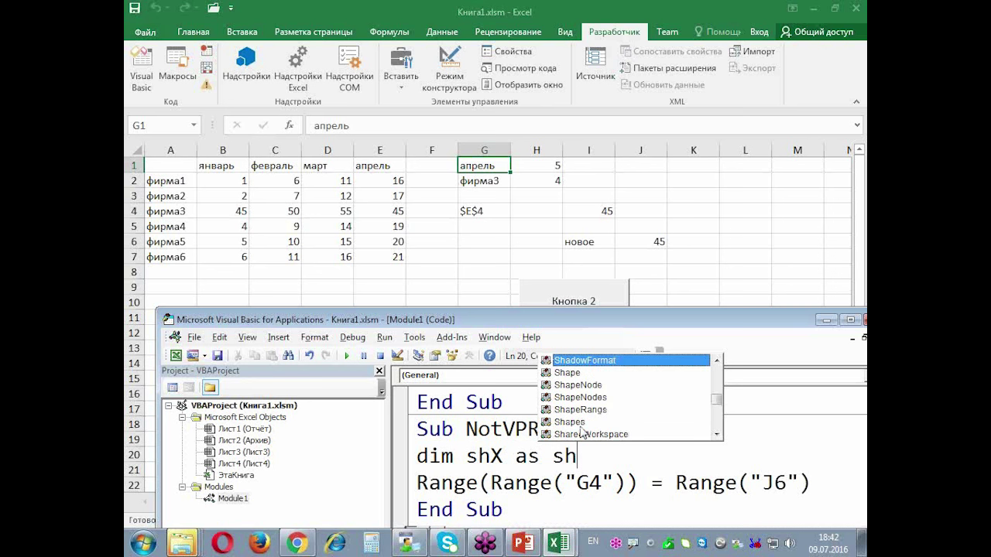
pyautogui.write('e')
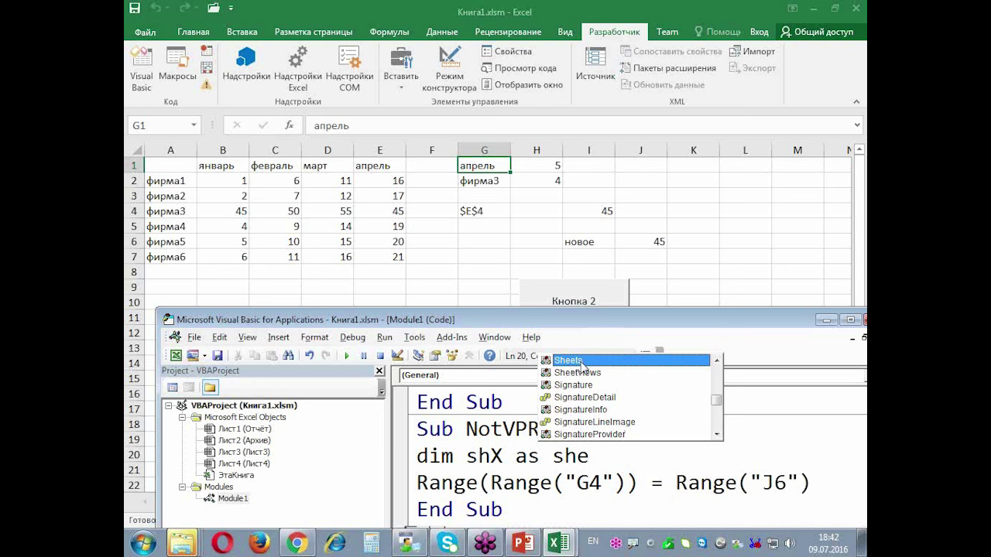
# Step: Try completing the variable's type as Worksheet using the IntelliSense list
pyautogui.press('BackSpace')
pyautogui.press('BackSpace')
pyautogui.press('BackSpace')
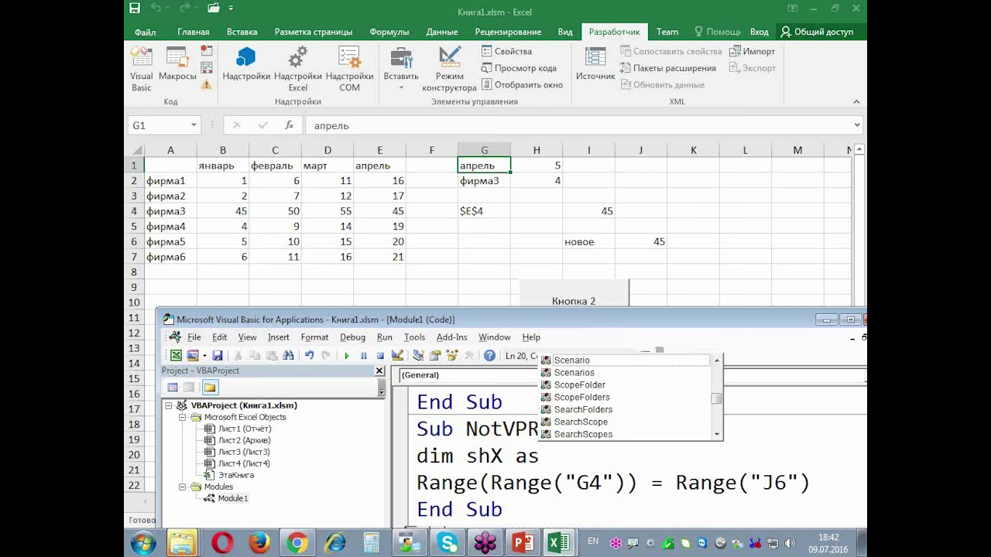
pyautogui.write('wor')
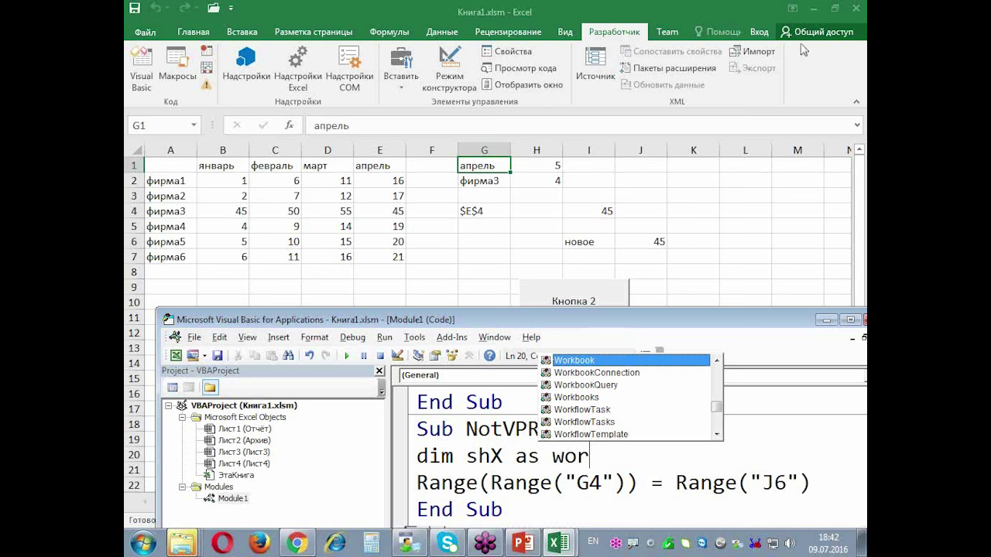
pyautogui.click(841, 73)
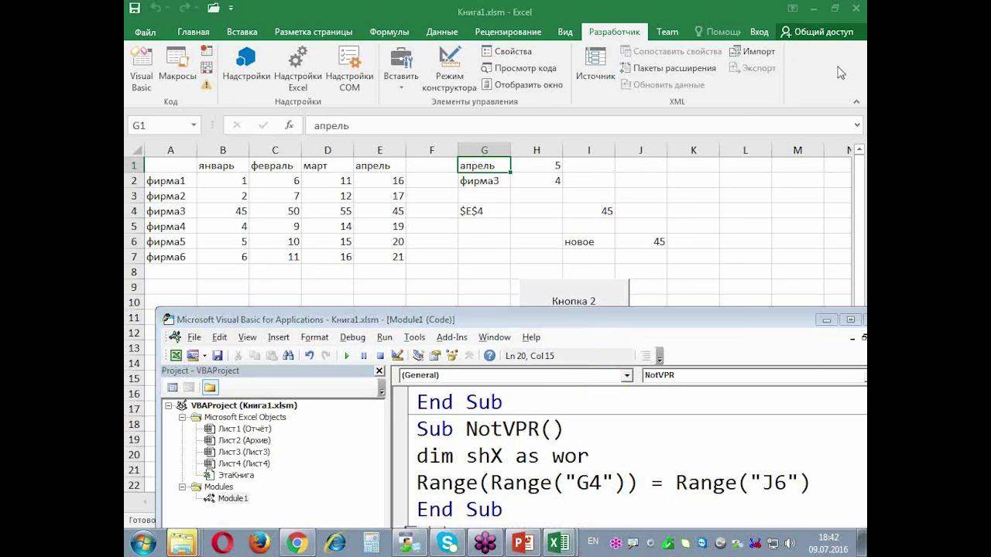
pyautogui.doubleClick(577, 458)
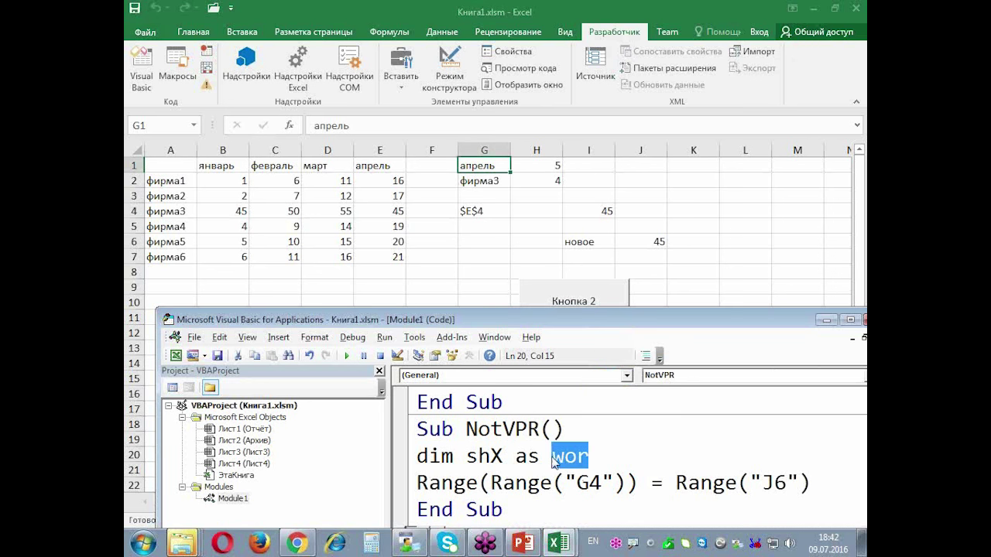
pyautogui.press('Right')
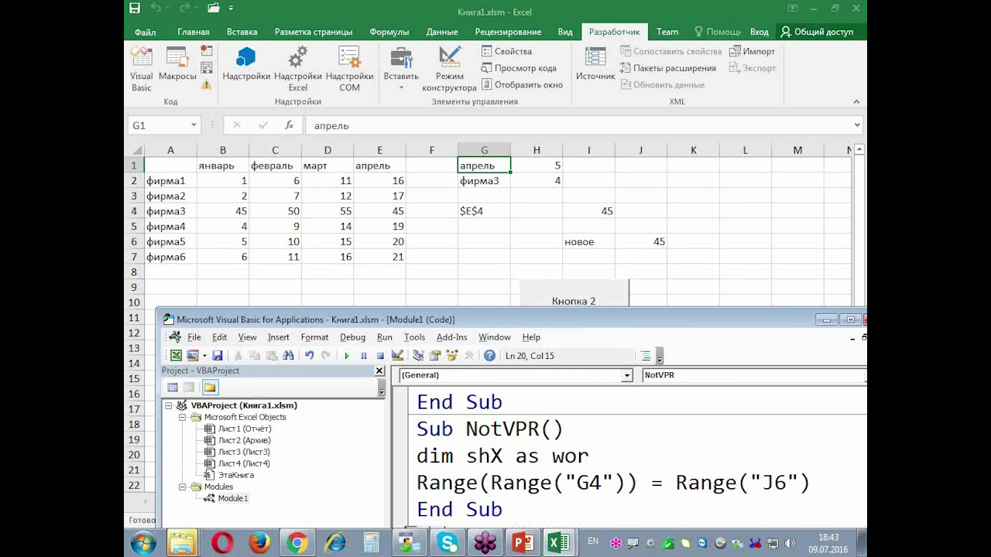
pyautogui.press('BackSpace')
pyautogui.press('BackSpace')
pyautogui.press('BackSpace')
pyautogui.hotkey('ctrl', 'space')
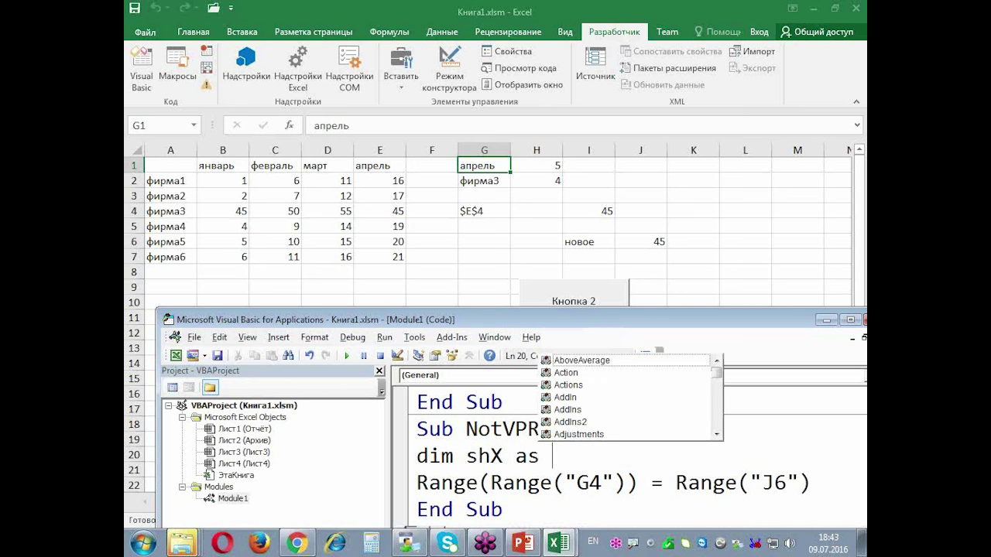
pyautogui.write('wor')
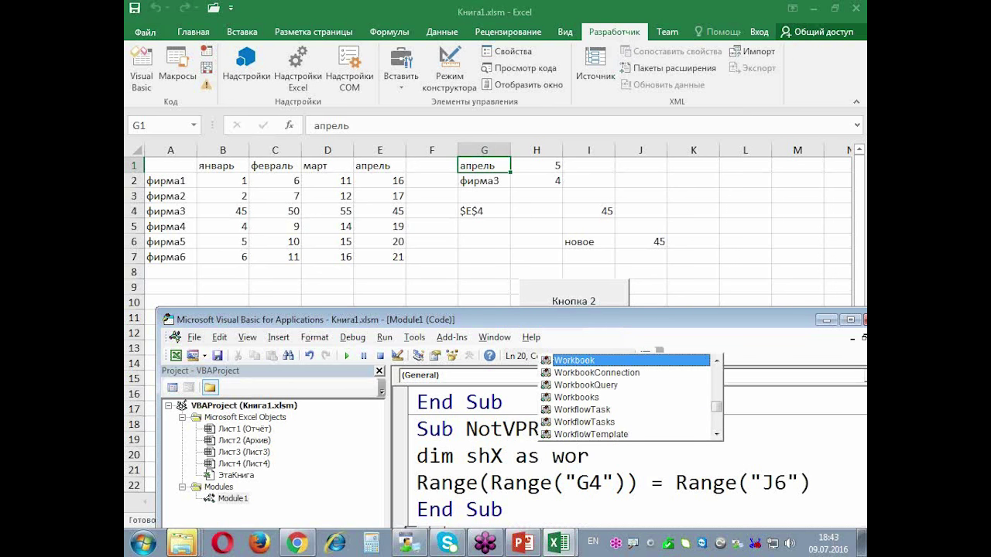
pyautogui.click(717, 434)
pyautogui.click(717, 435)
pyautogui.click(717, 434)
pyautogui.click(717, 435)
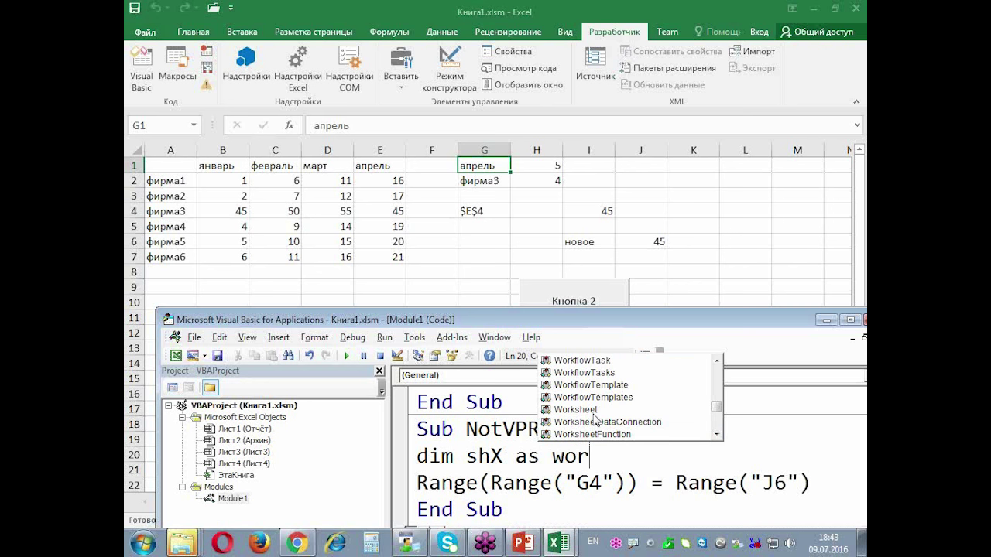
pyautogui.click(717, 436)
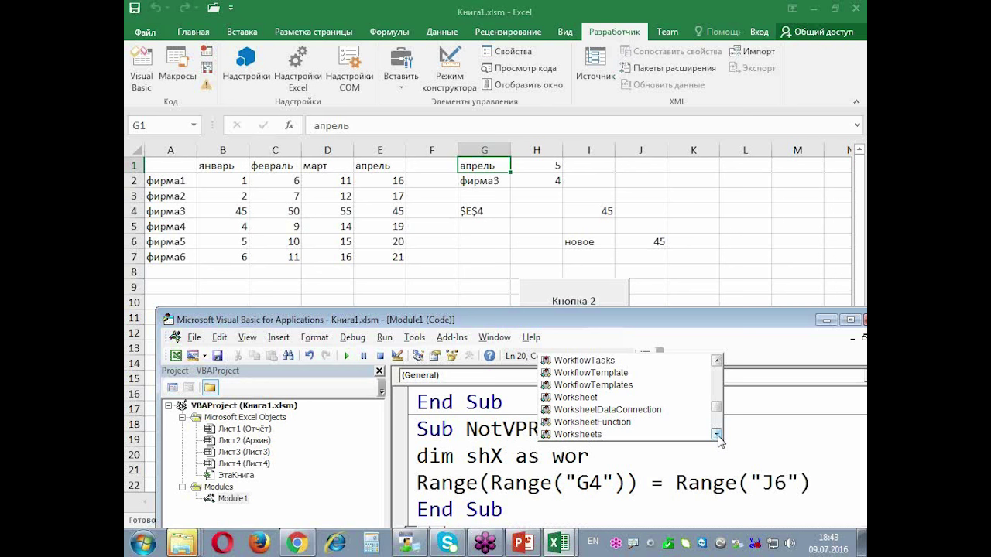
pyautogui.press('BackSpace')
pyautogui.press('BackSpace')
pyautogui.press('BackSpace')
pyautogui.press('BackSpace')
pyautogui.press('BackSpace')
pyautogui.press('BackSpace')
pyautogui.press('BackSpace')
pyautogui.press('BackSpace')
pyautogui.press('BackSpace')
pyautogui.press('BackSpace')
pyautogui.press('BackSpace')
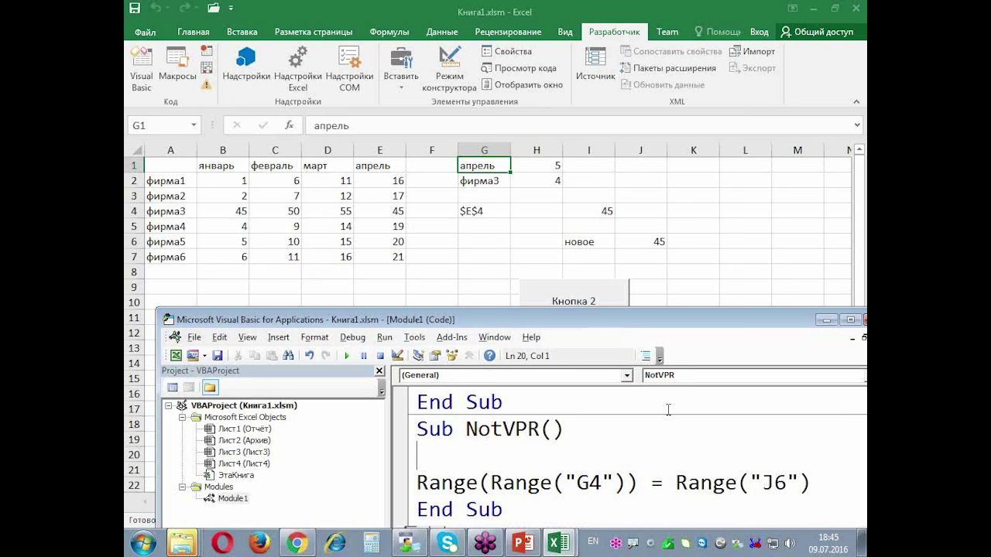
# Step: Click the top bar of the Visual Basic editor window
pyautogui.click(857, 35)
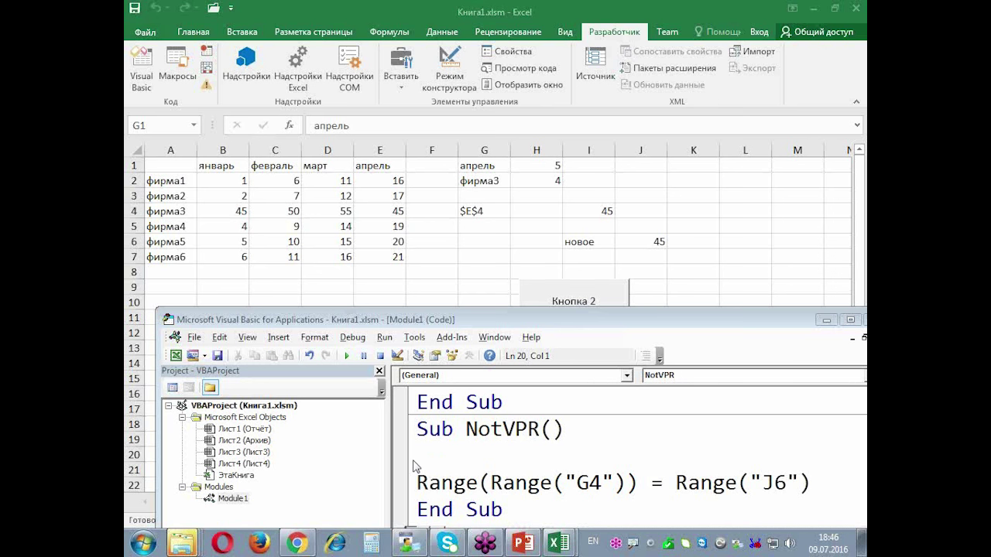
# Step: Delete the stray '[J7]' after Range("J6") and run NotVPR with F5
pyautogui.click(694, 494)
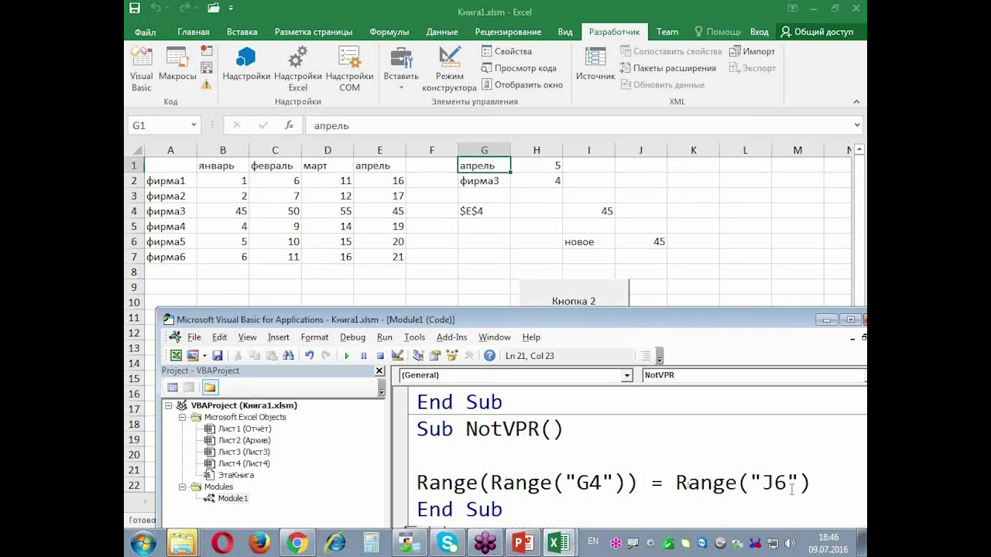
pyautogui.click(821, 484)
pyautogui.write('[]')
pyautogui.press('Left')
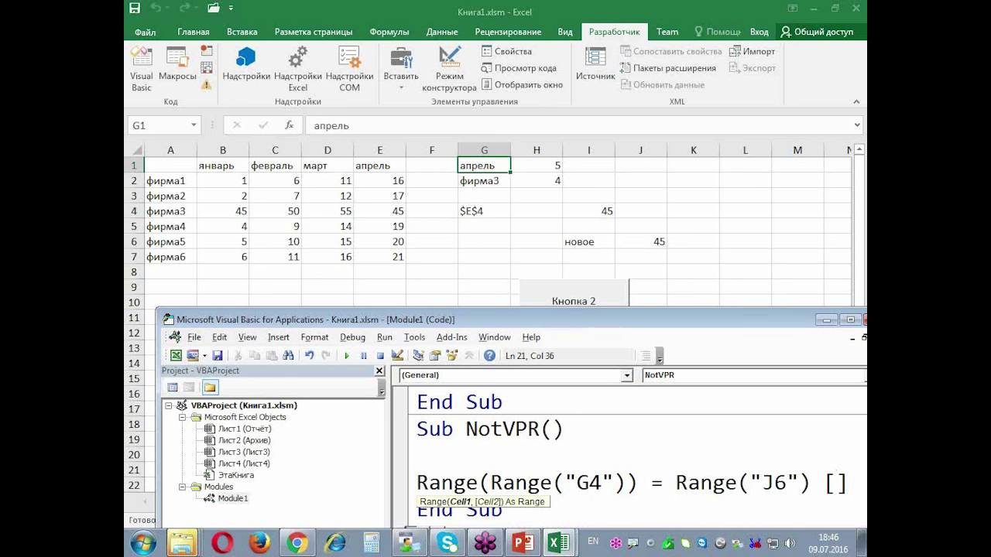
pyautogui.write('J7')
pyautogui.moveTo(824, 483); pyautogui.dragTo(861, 483)
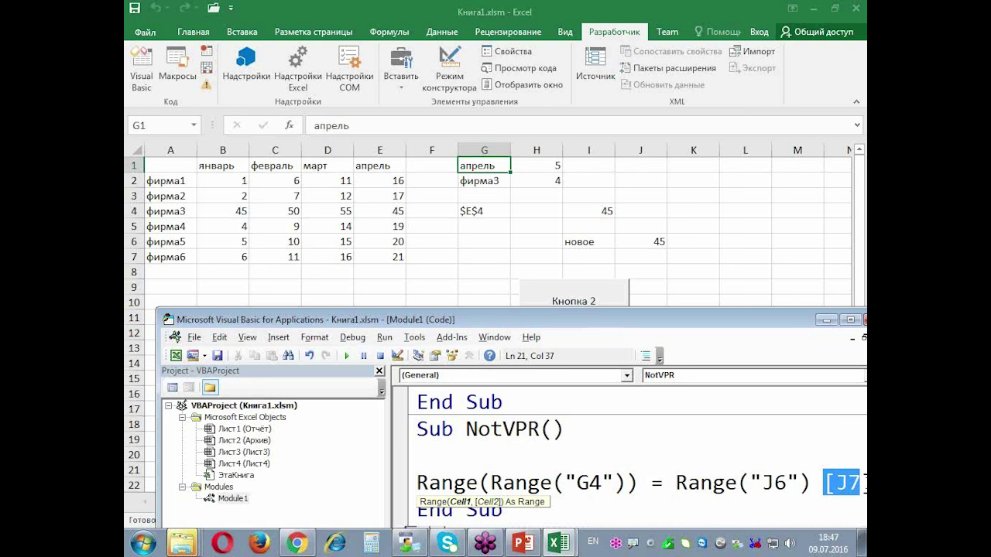
pyautogui.press('Delete')
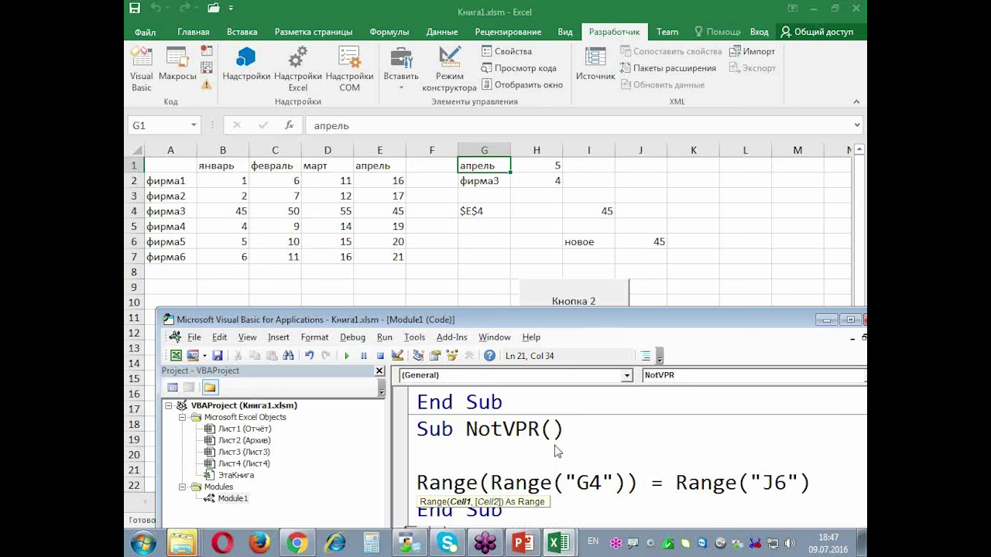
pyautogui.press('F5')
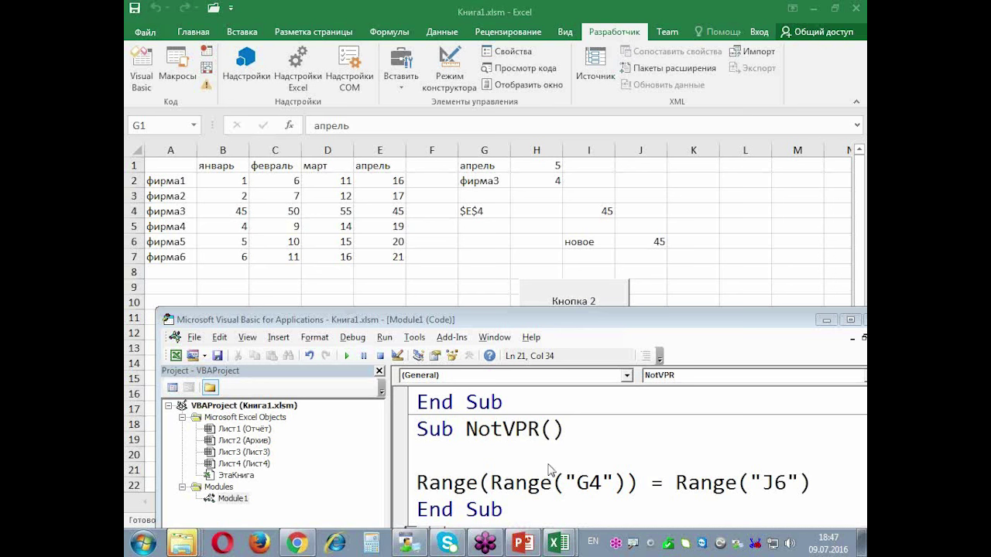
pyautogui.click(643, 459)
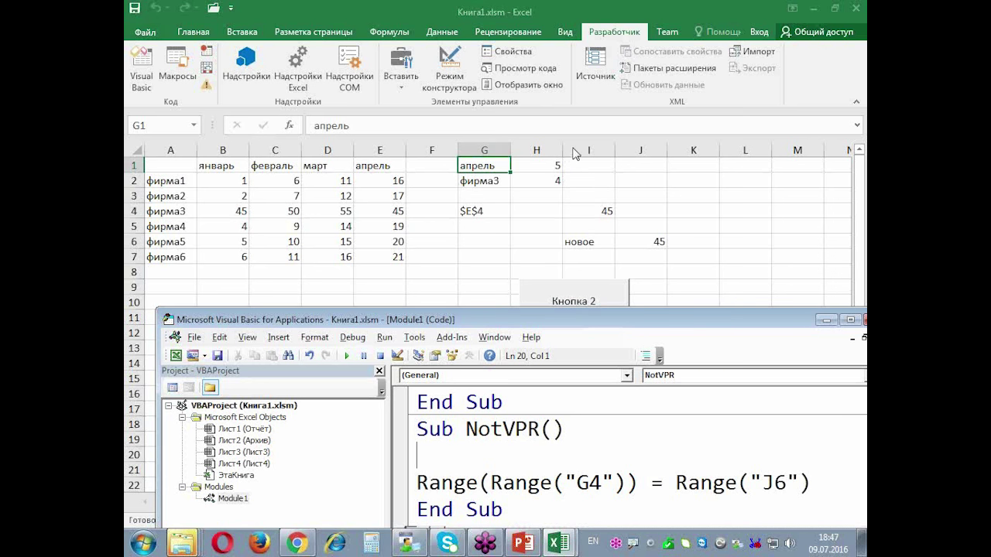
pyautogui.click(418, 483)
pyautogui.hotkey('alt', 'shift')
pyautogui.write("'")
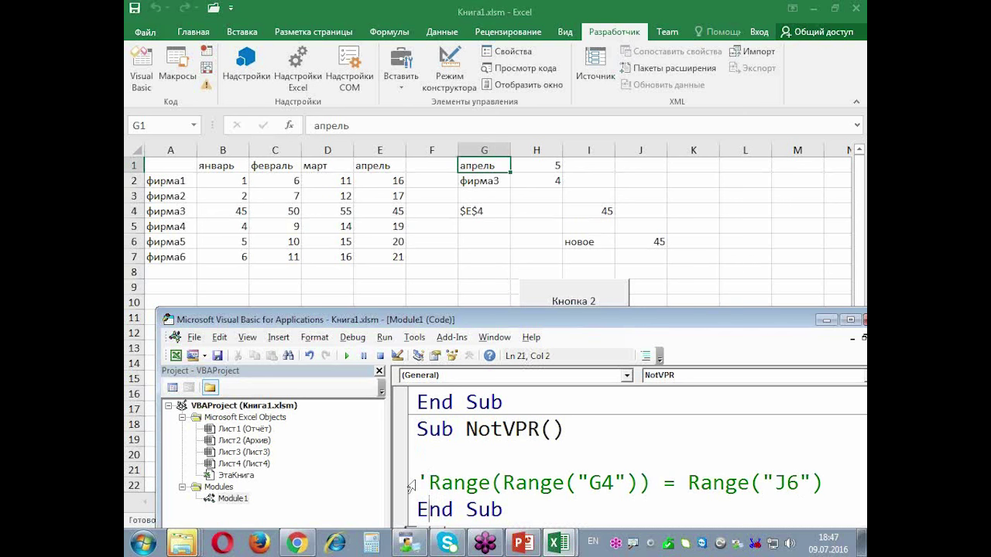
pyautogui.press('BackSpace')
pyautogui.write('//')
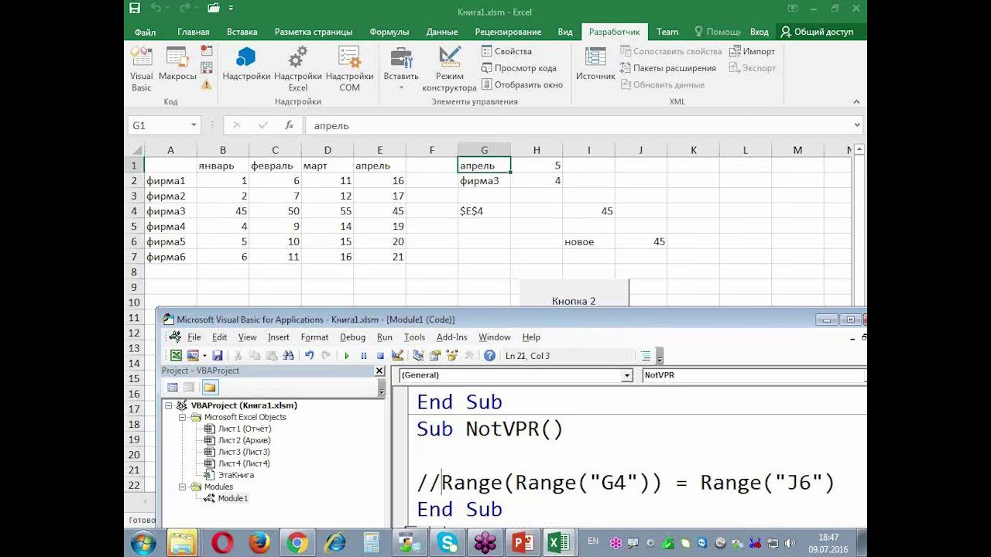
pyautogui.press('Down')
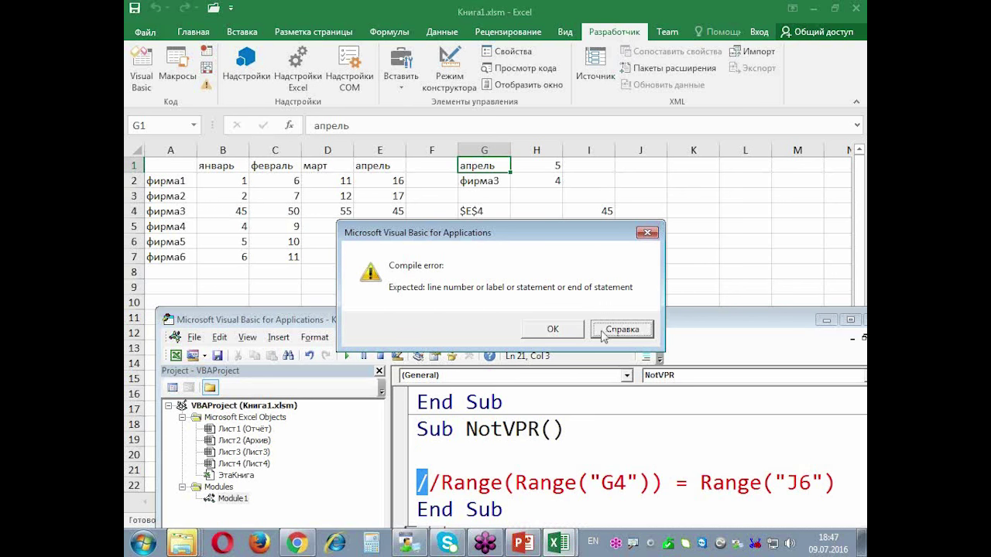
pyautogui.click(565, 333)
pyautogui.moveTo(443, 483); pyautogui.dragTo(417, 483)
pyautogui.press('Delete')
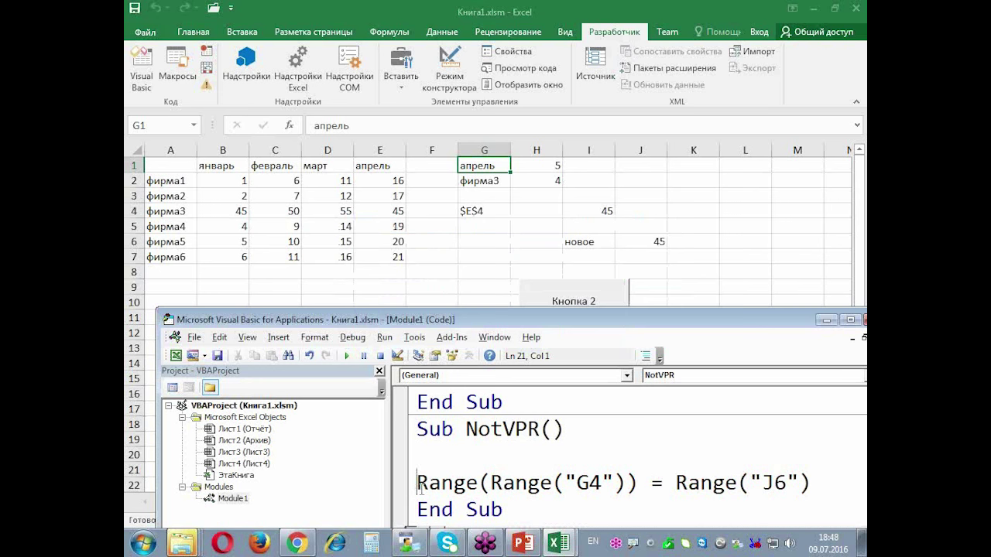
pyautogui.moveTo(624, 329); pyautogui.dragTo(527, 208)
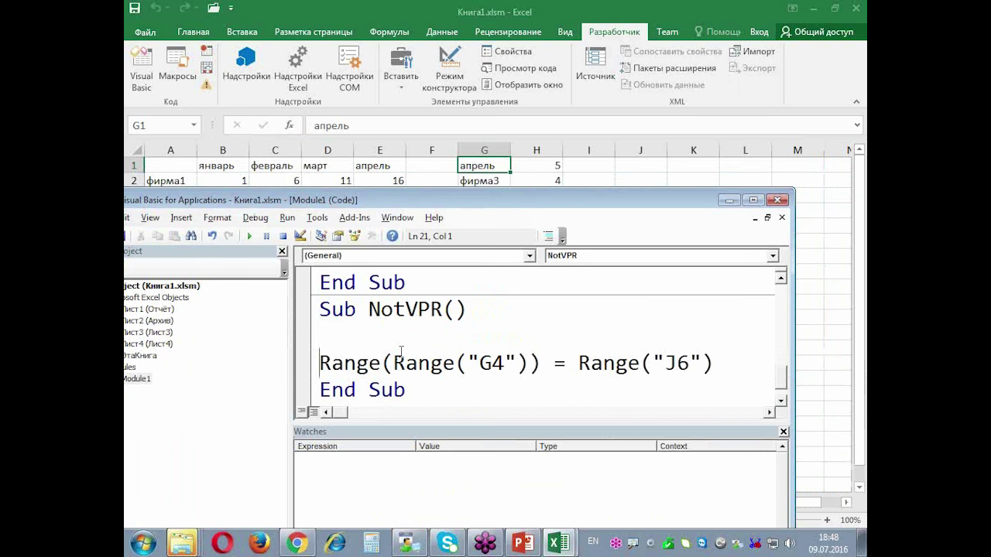
# Step: Move the VBA editor up and browse Customize's Edit commands to Comment Block without adding it
pyautogui.moveTo(419, 207); pyautogui.dragTo(601, 137)
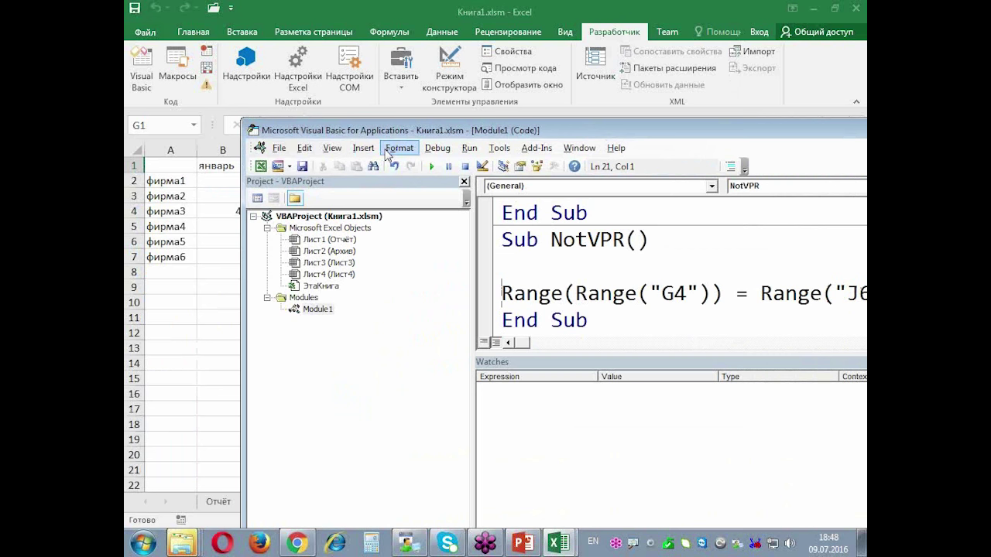
pyautogui.rightClick(384, 154)
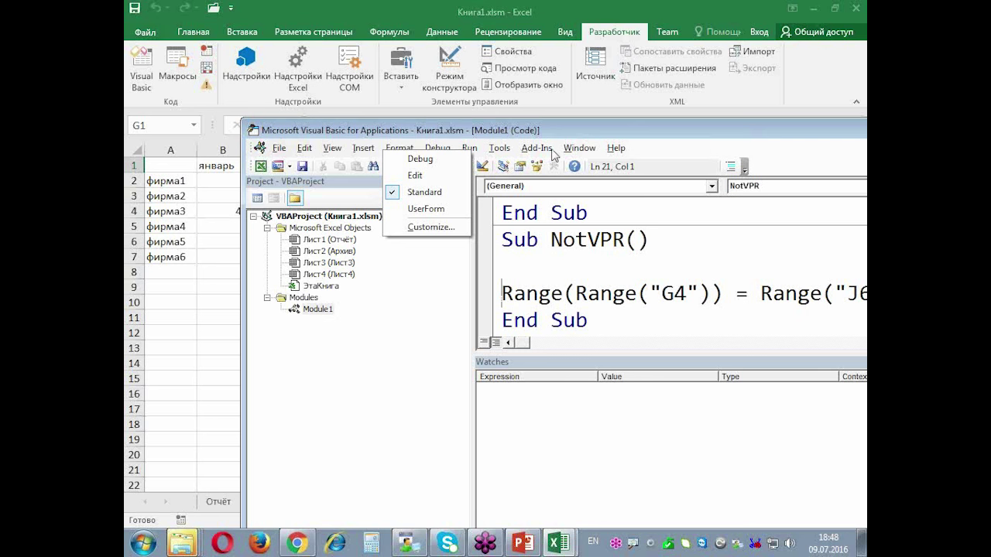
pyautogui.rightClick(553, 153)
pyautogui.click(588, 227)
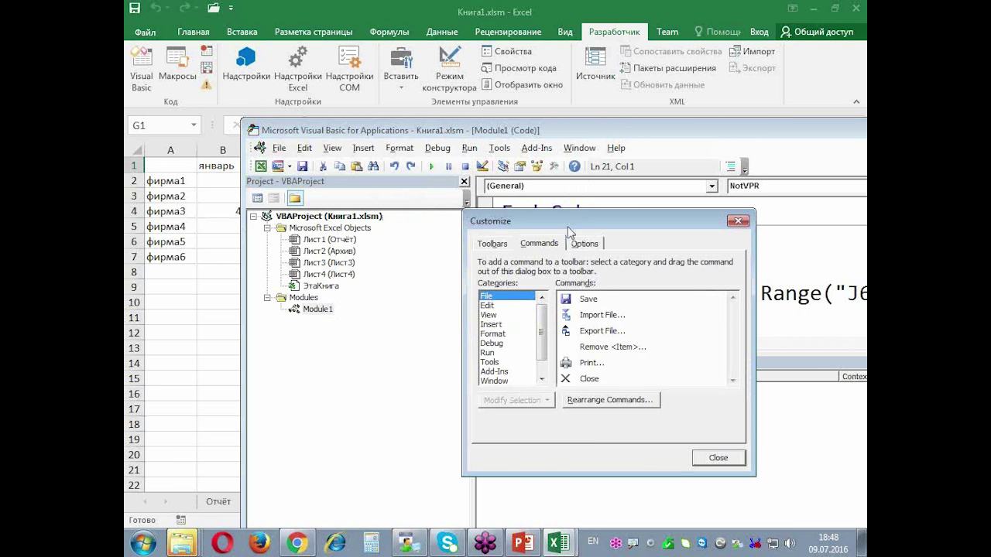
pyautogui.moveTo(569, 226); pyautogui.dragTo(426, 176)
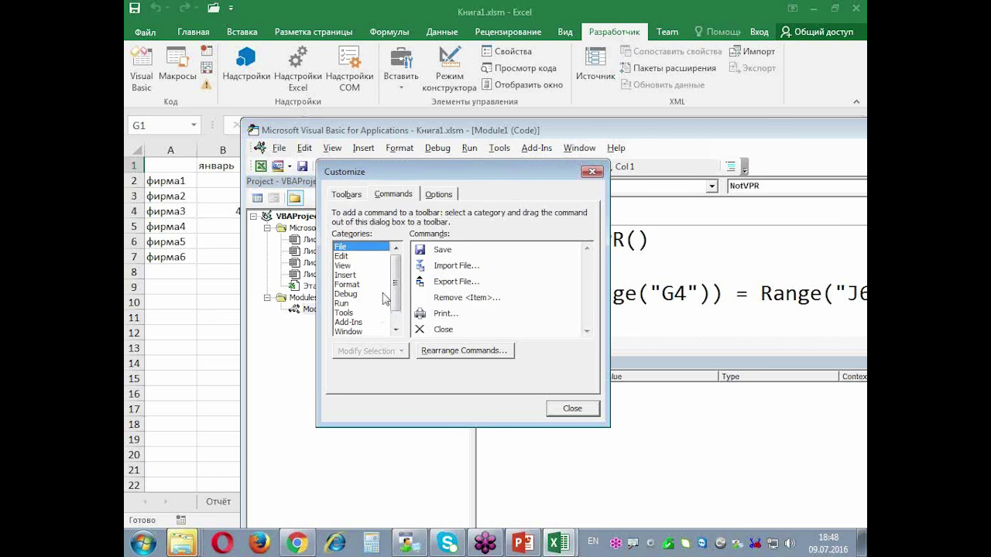
pyautogui.click(347, 257)
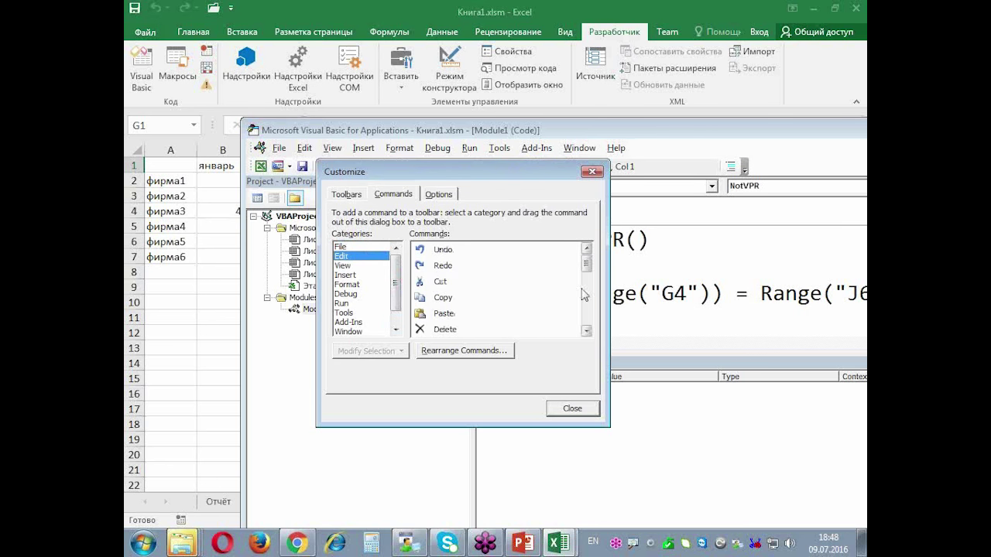
pyautogui.moveTo(587, 268); pyautogui.dragTo(596, 303)
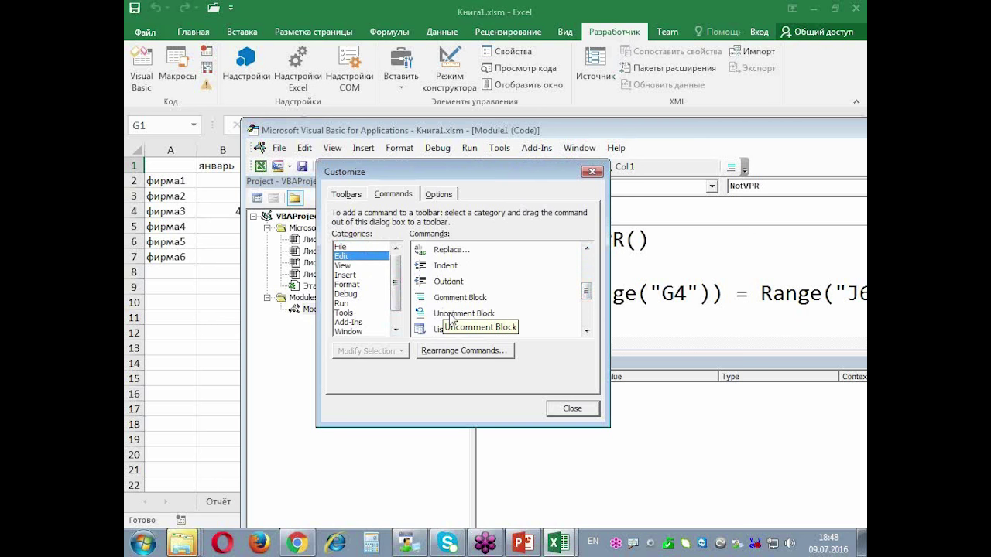
pyautogui.moveTo(445, 298)
pyautogui.mouseDown()
pyautogui.moveTo(304, 146)
pyautogui.moveTo(327, 347)
pyautogui.mouseUp()
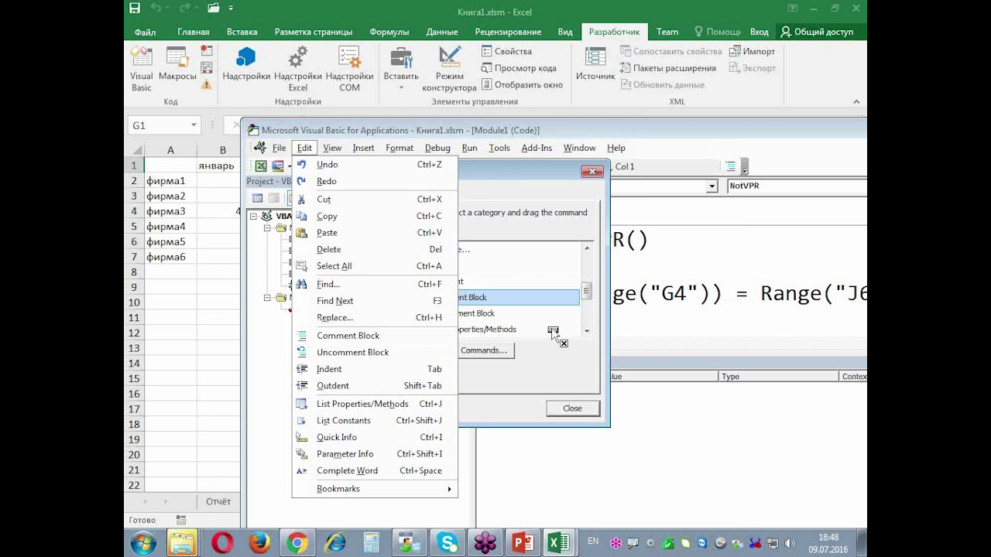
pyautogui.moveTo(327, 347); pyautogui.dragTo(552, 331)
pyautogui.click(592, 172)
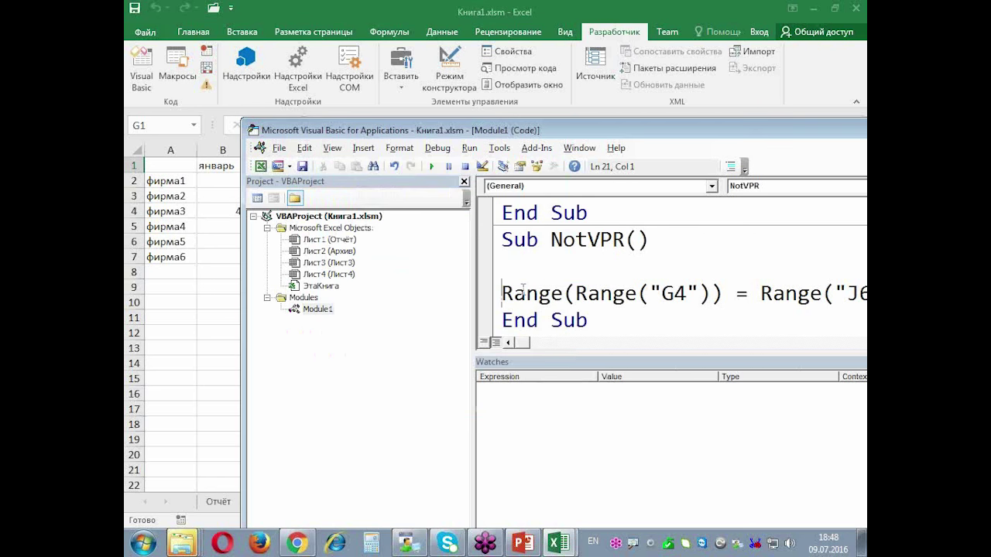
pyautogui.click(507, 245)
pyautogui.moveTo(507, 245); pyautogui.dragTo(541, 338)
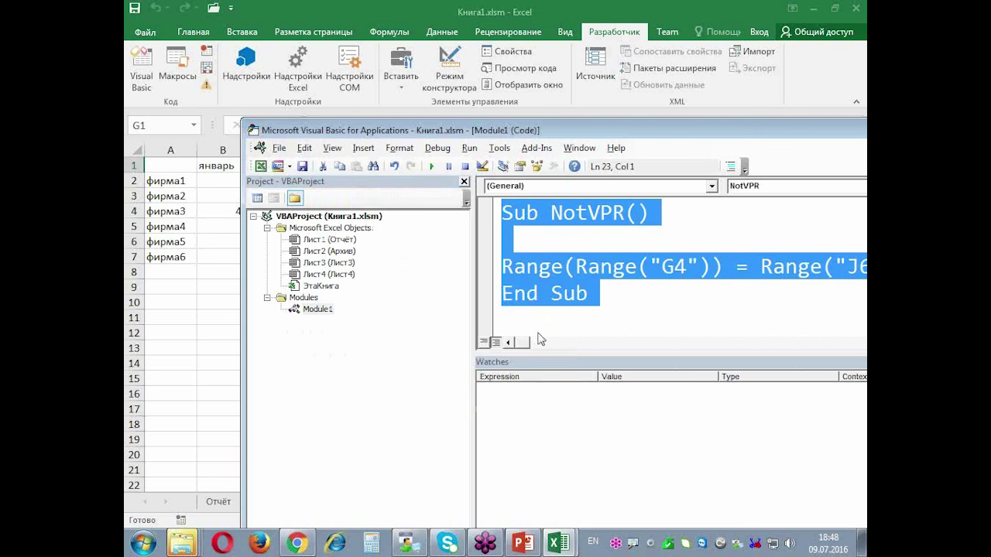
pyautogui.click(304, 148)
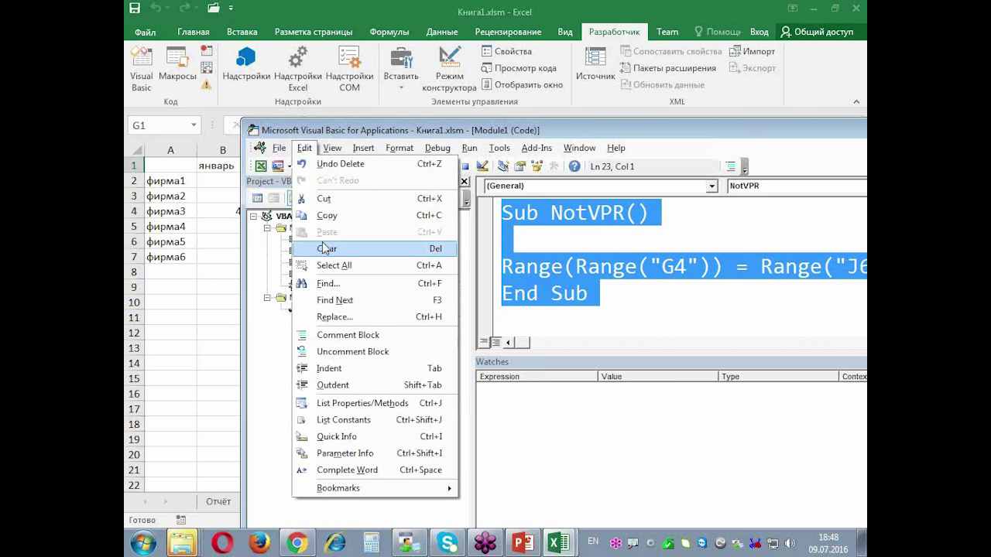
pyautogui.click(338, 333)
pyautogui.click(305, 147)
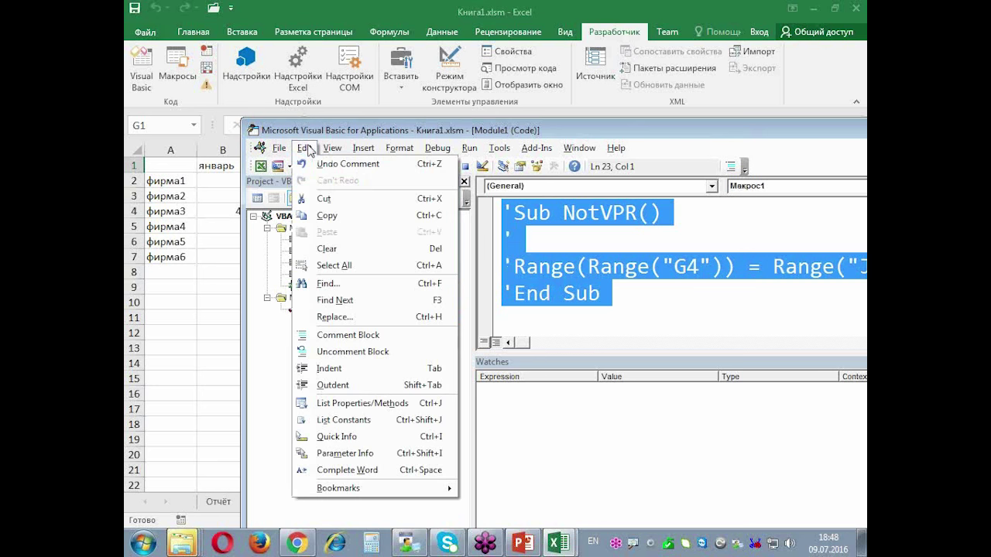
pyautogui.click(334, 353)
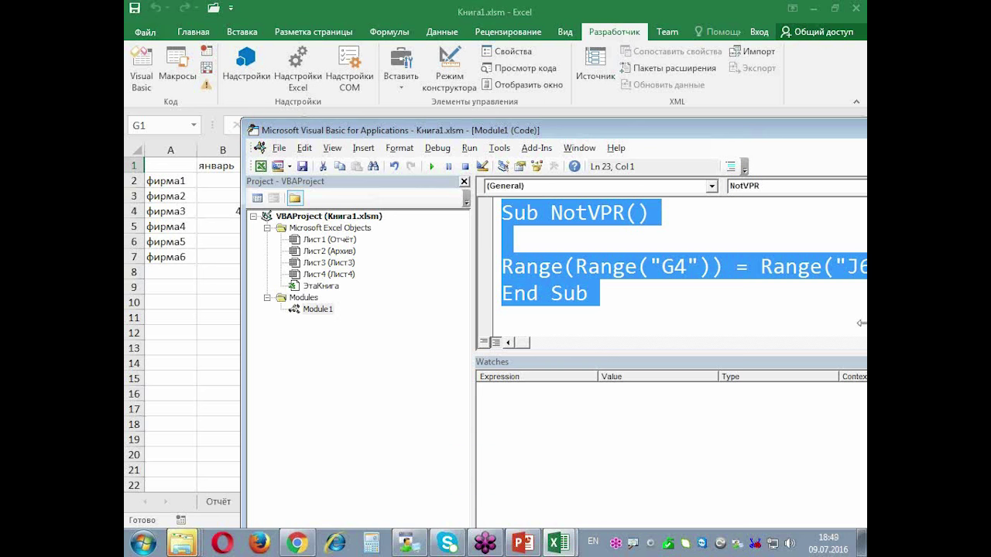
pyautogui.click(861, 325)
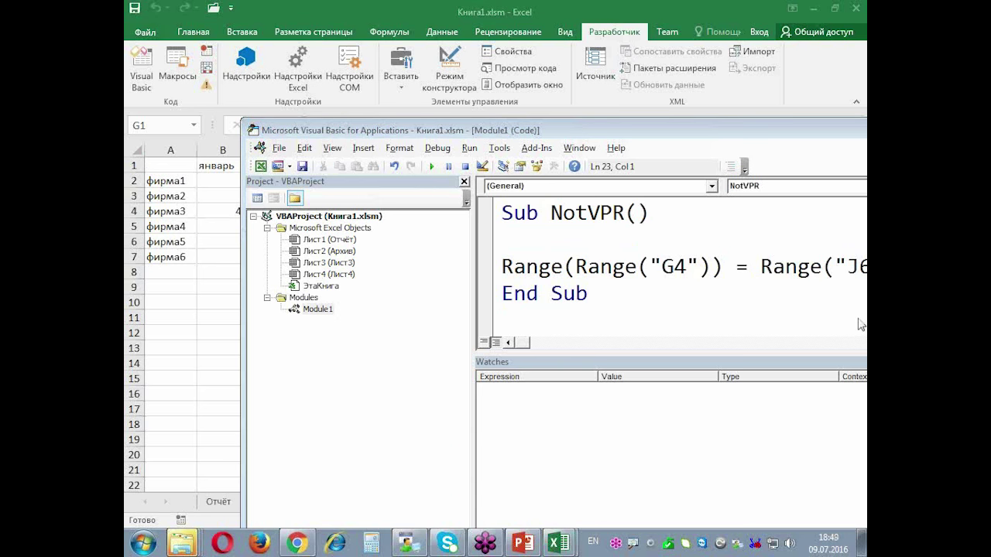